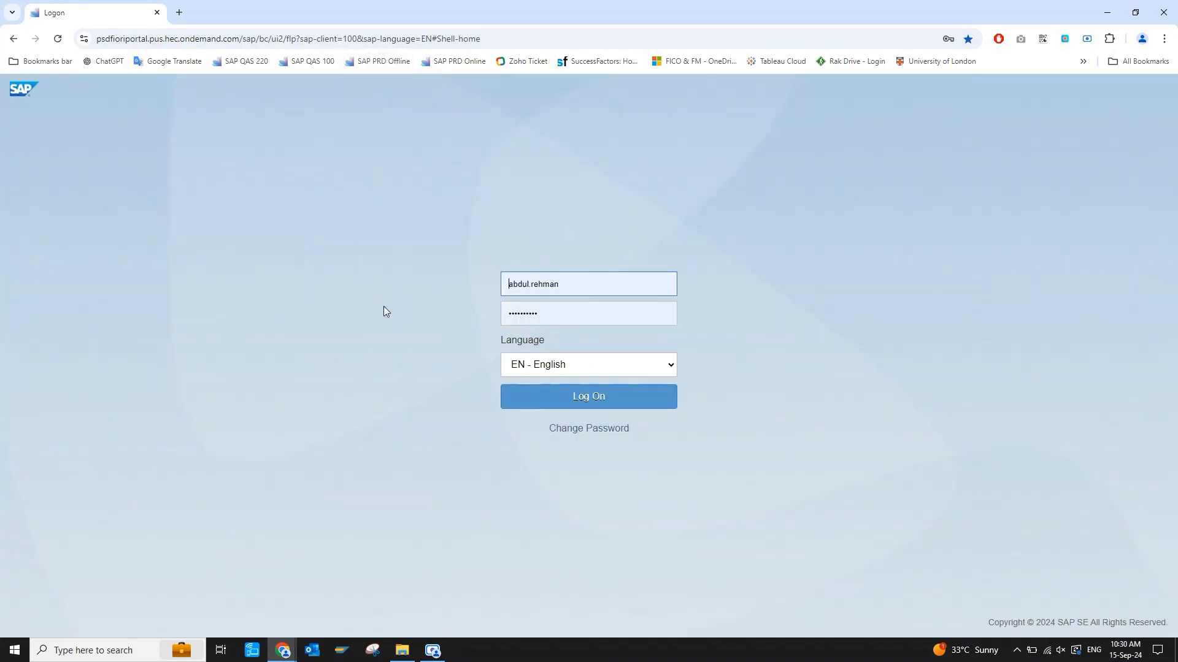
# Log on to the SAP Fiori portal with the prefilled credentials and open the Manage Supplier Line Items app.
pyautogui.click(582, 396)
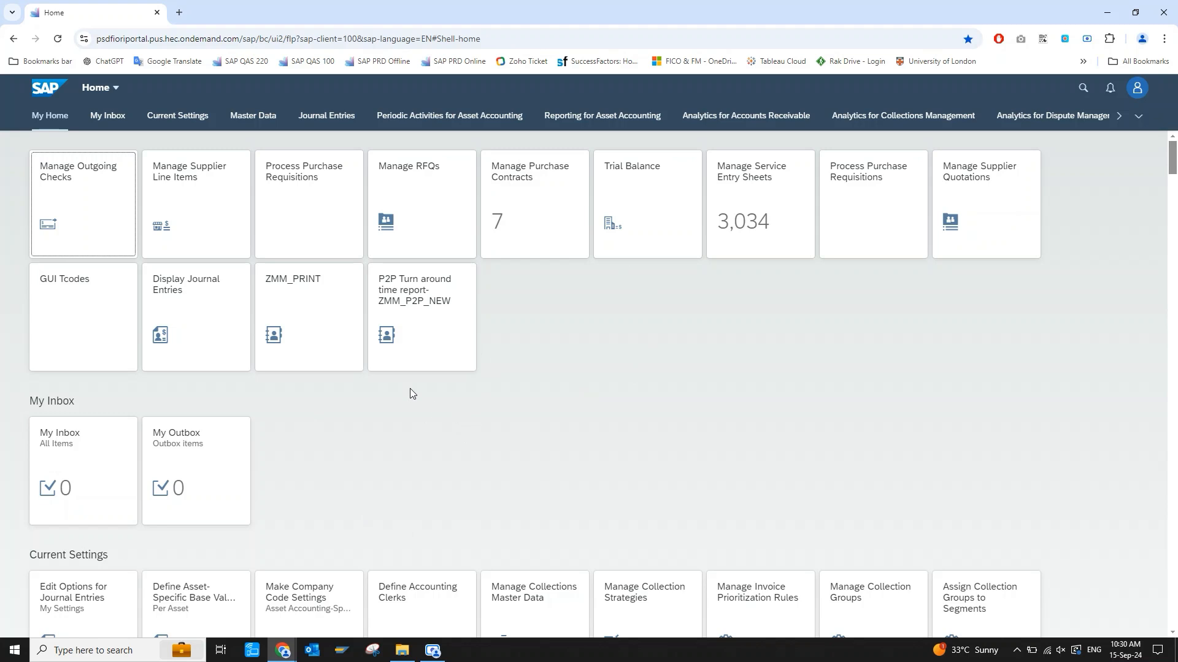
pyautogui.click(216, 204)
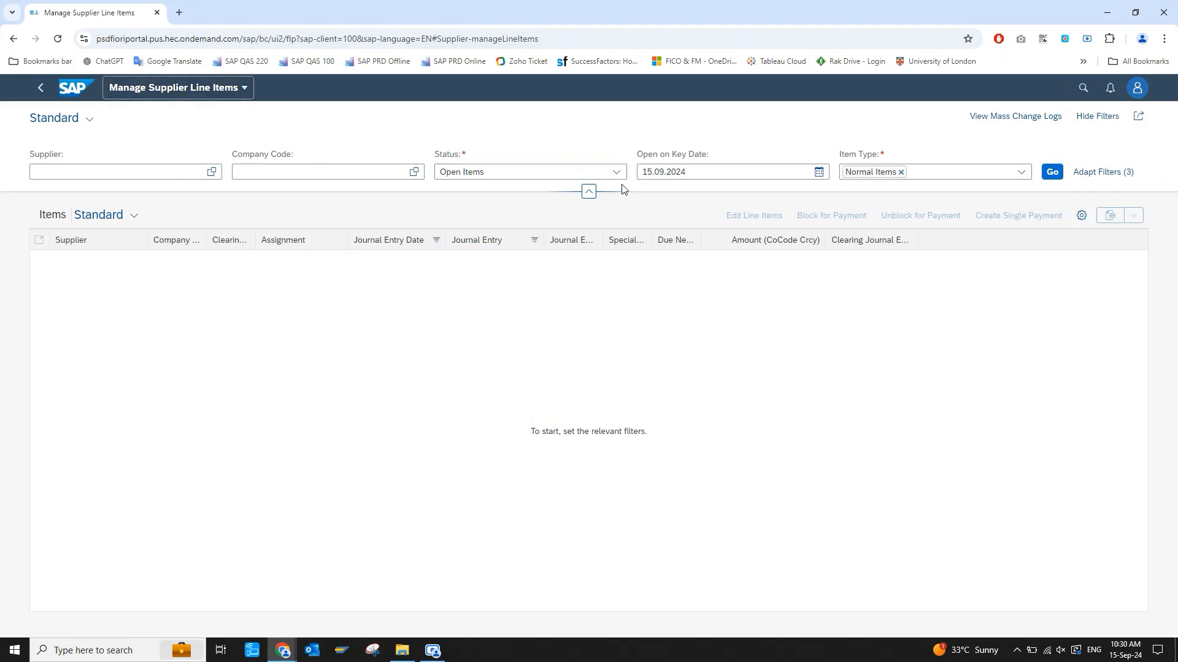
# Set the open on key date to 31.07.2024 and list the open normal items for all suppliers.
pyautogui.click(819, 172)
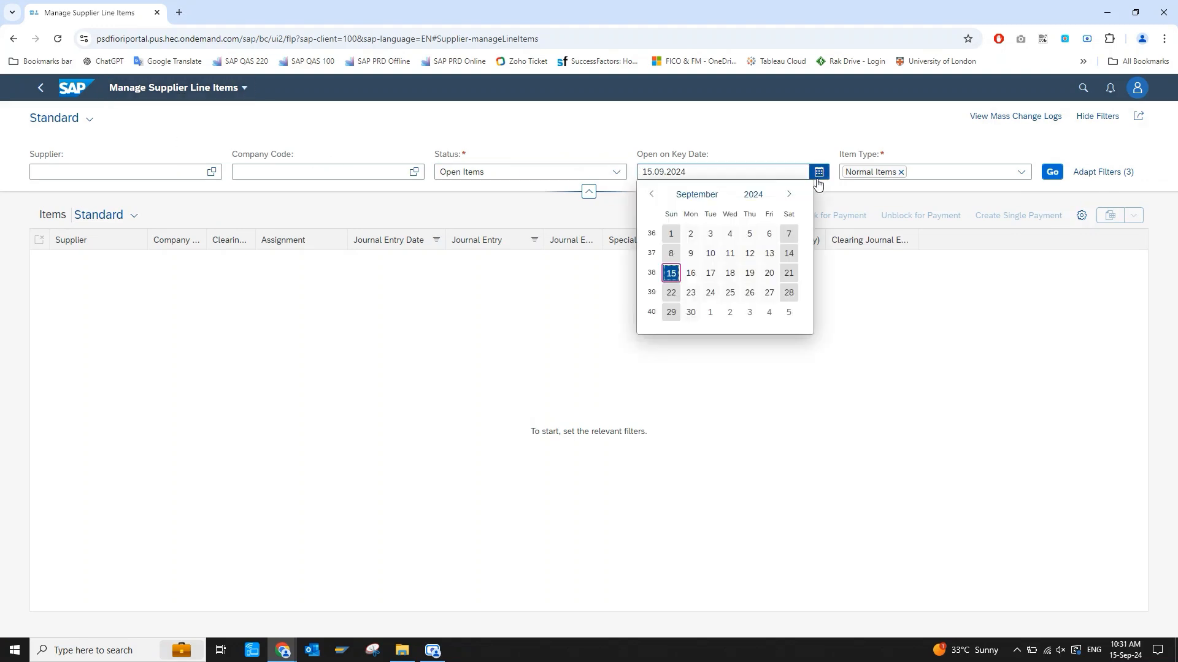
pyautogui.click(651, 194)
pyautogui.click(652, 195)
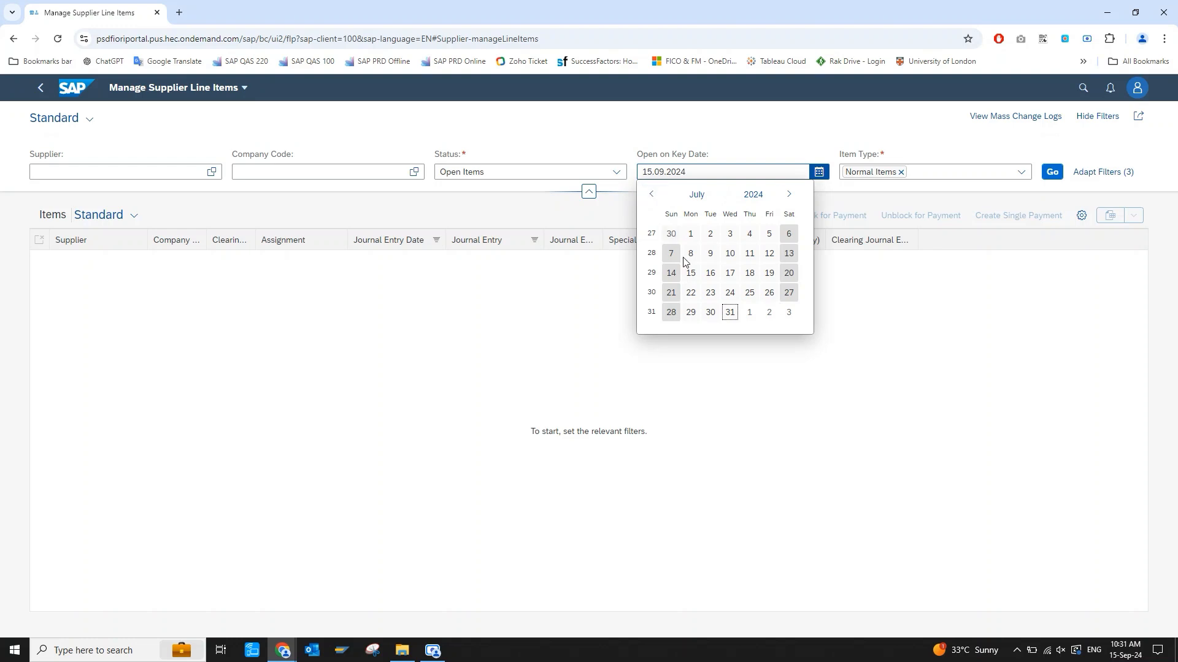
pyautogui.click(730, 312)
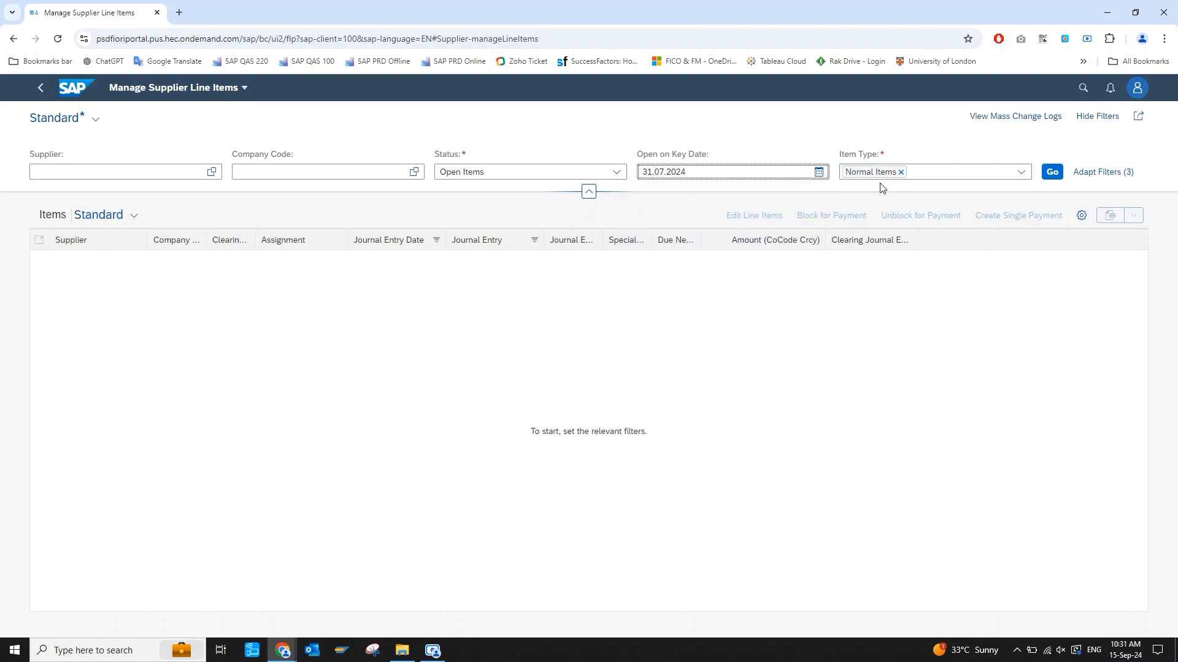
pyautogui.click(1053, 175)
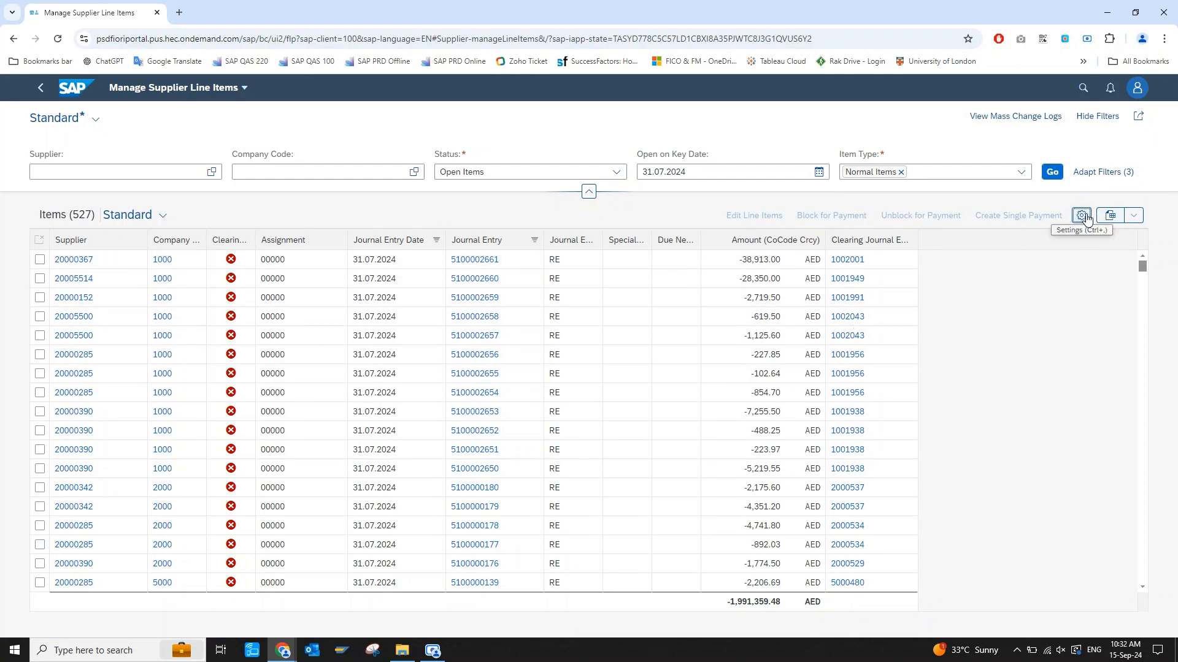
# Deselect the Special G/L Ind, Due Net (Symbol) and Assignment columns in the items table's view settings.
pyautogui.click(1085, 216)
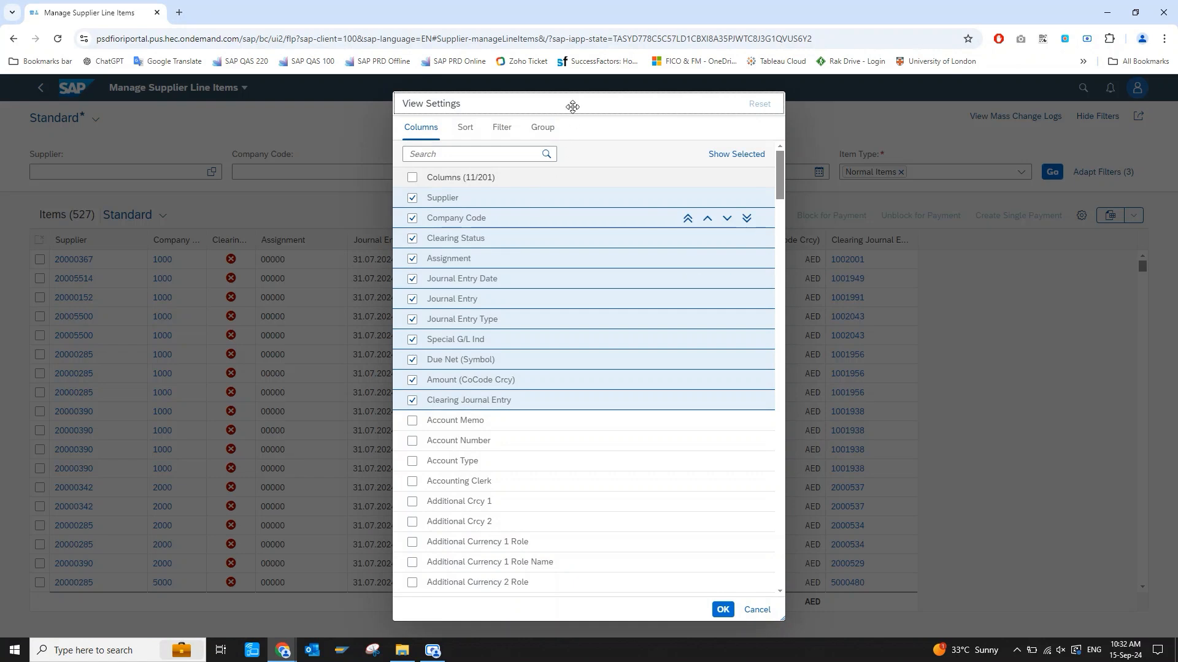
pyautogui.moveTo(571, 106); pyautogui.dragTo(846, 144)
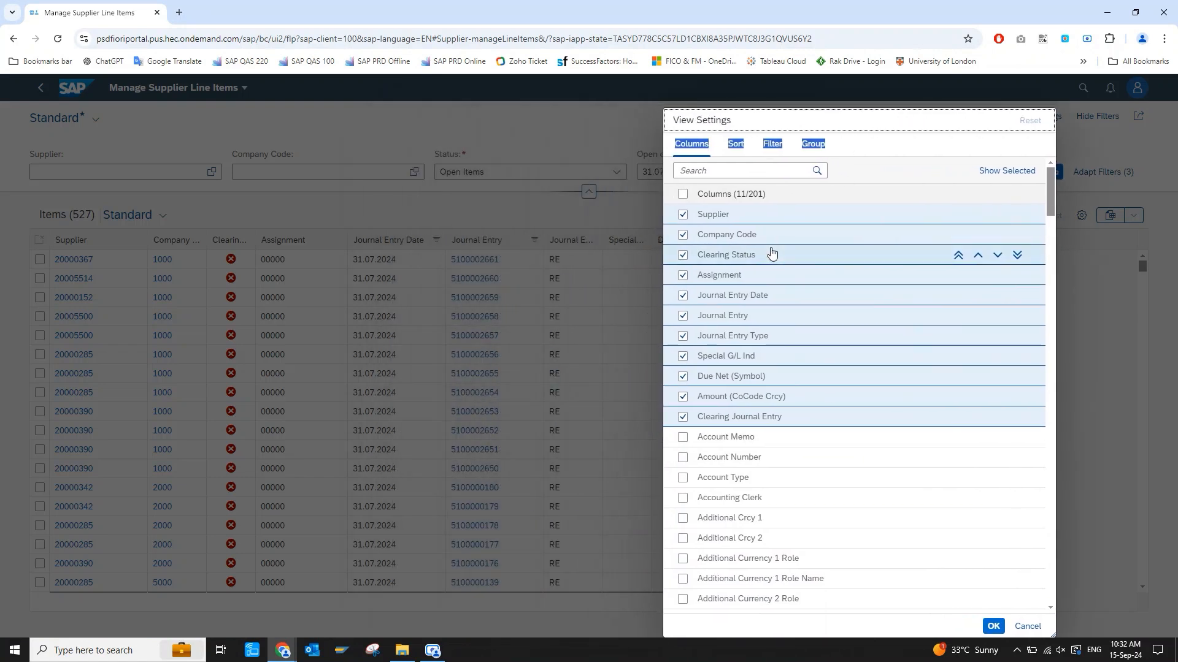
pyautogui.click(862, 122)
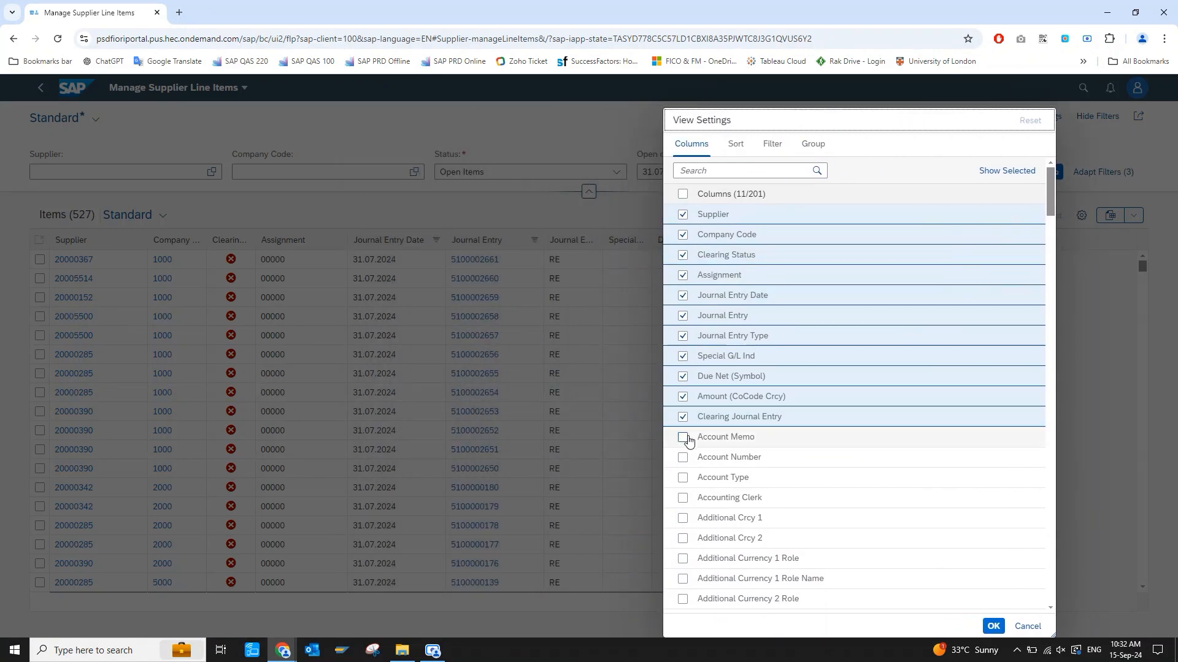
pyautogui.click(685, 357)
pyautogui.click(685, 378)
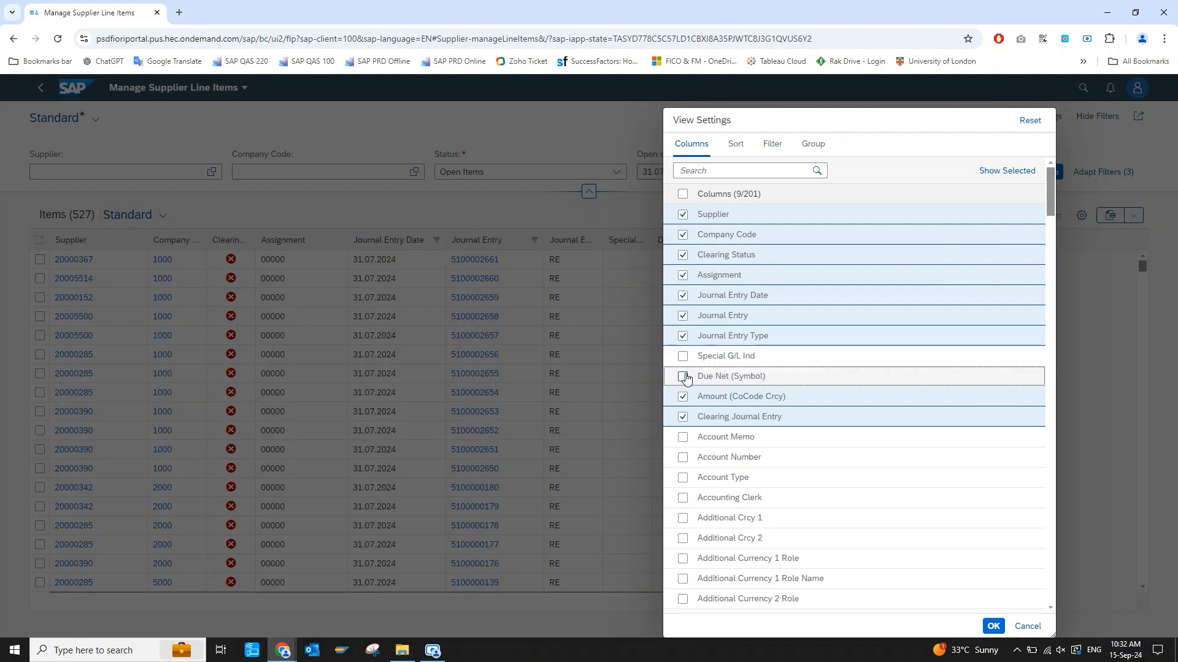
pyautogui.click(683, 277)
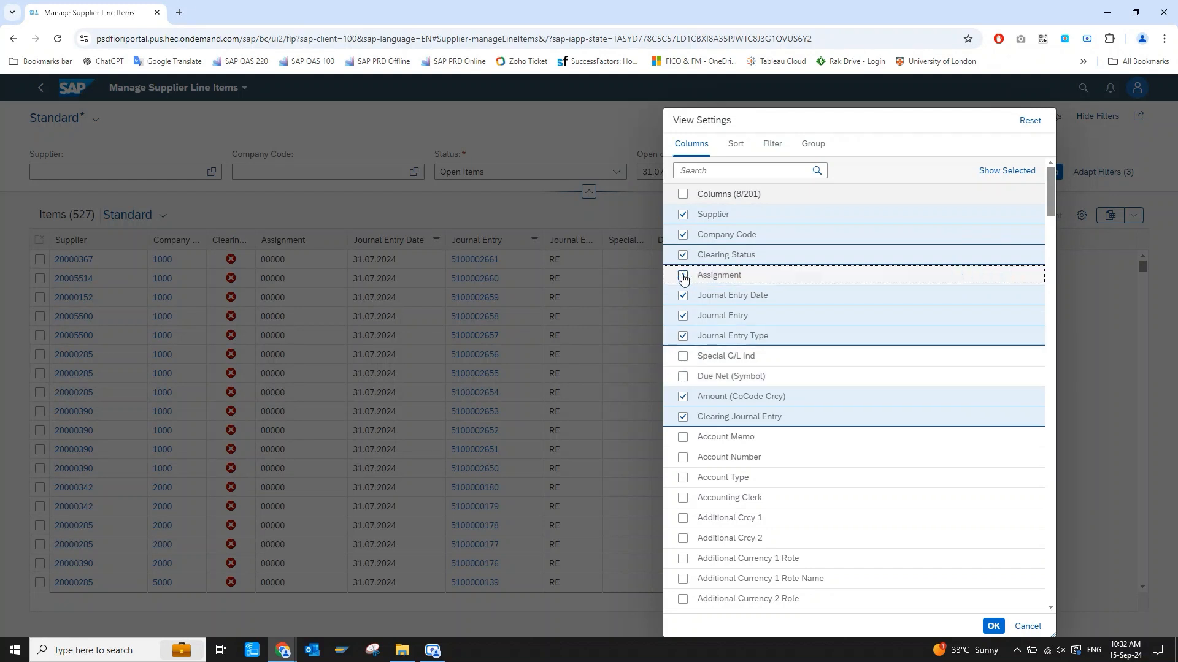
# Add the Fiscal Year column to the items table, and place Journal Entry and Fiscal Year directly after Company Code.
pyautogui.click(768, 171)
pyautogui.write('year')
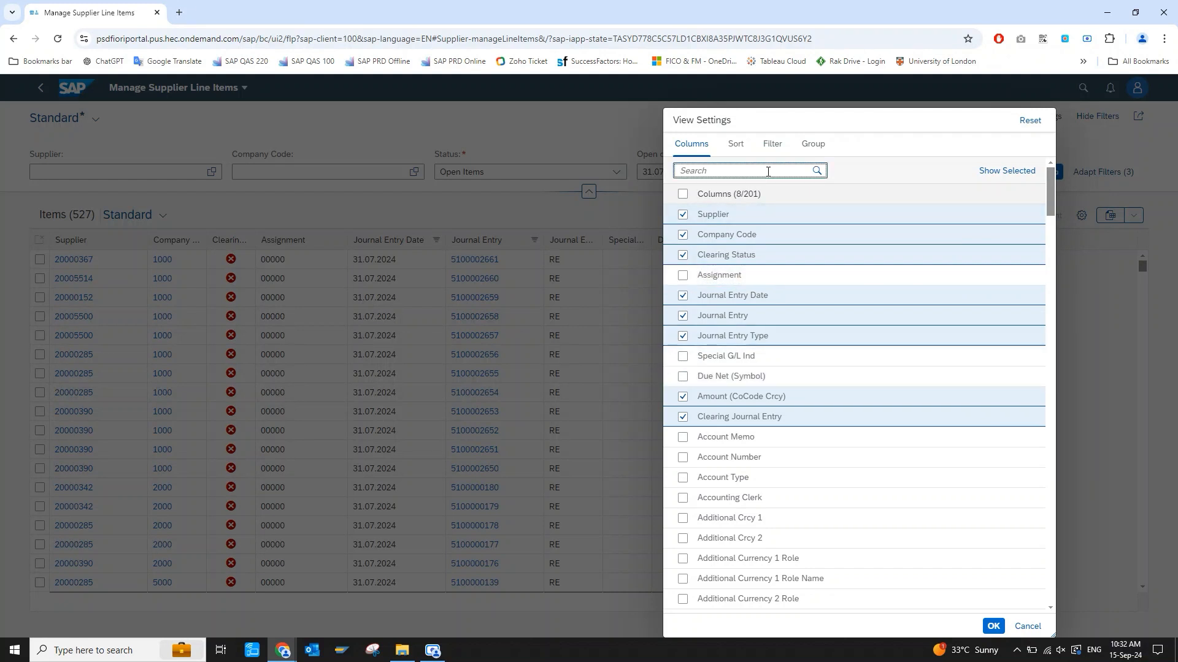
pyautogui.click(683, 214)
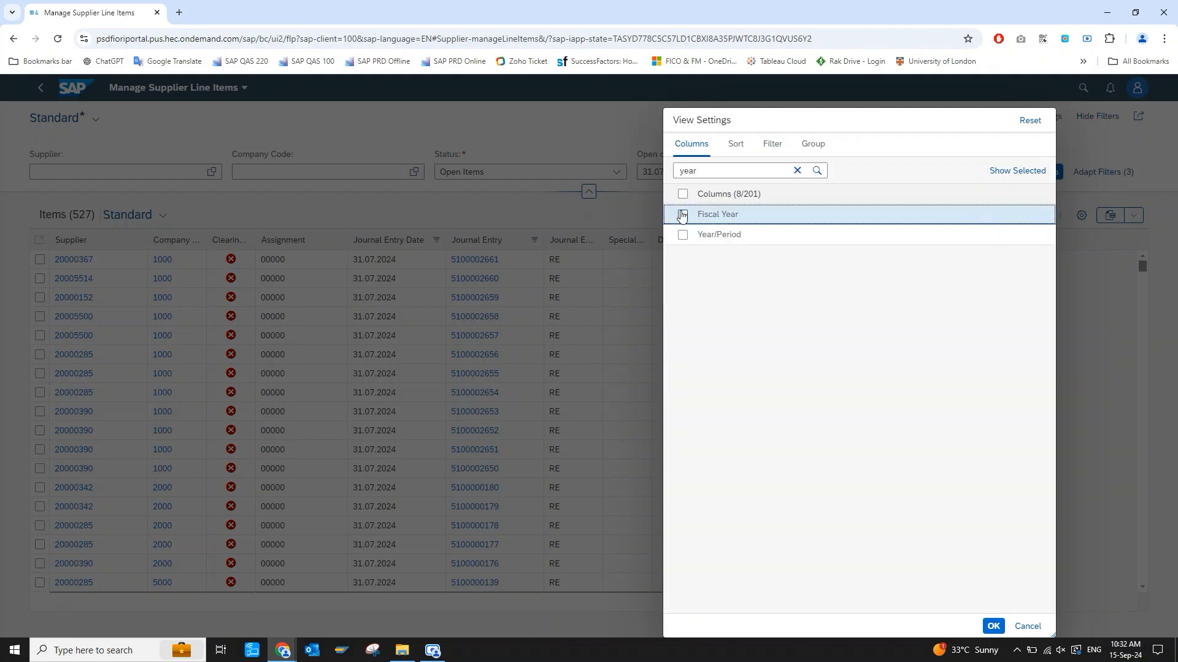
pyautogui.click(993, 626)
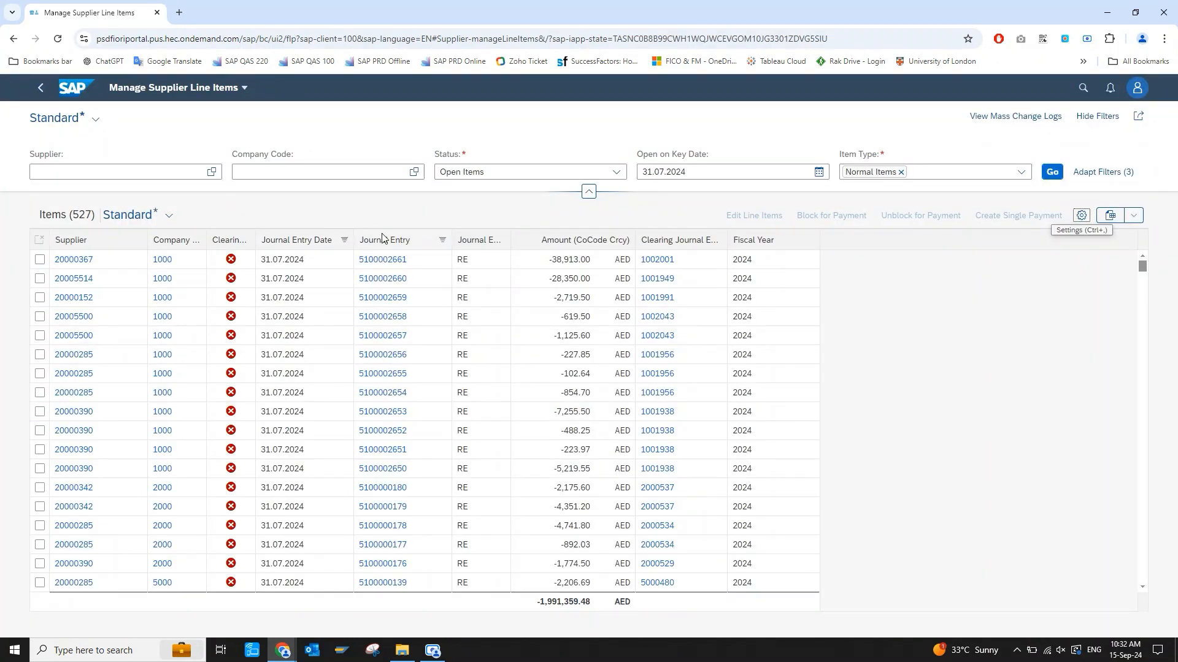
pyautogui.moveTo(381, 238); pyautogui.dragTo(220, 241)
pyautogui.moveTo(741, 239); pyautogui.dragTo(310, 242)
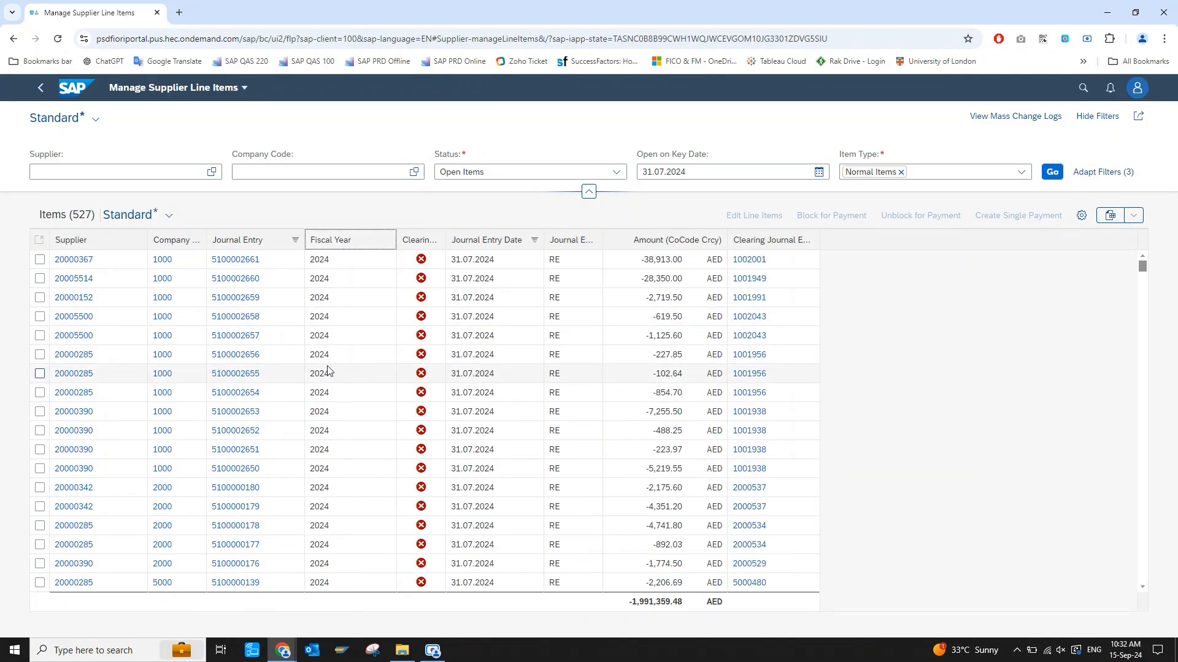
# Export the supplier items to a spreadsheet and open the downloaded SupplierLineItems (51).xlsx in Excel.
pyautogui.click(1112, 216)
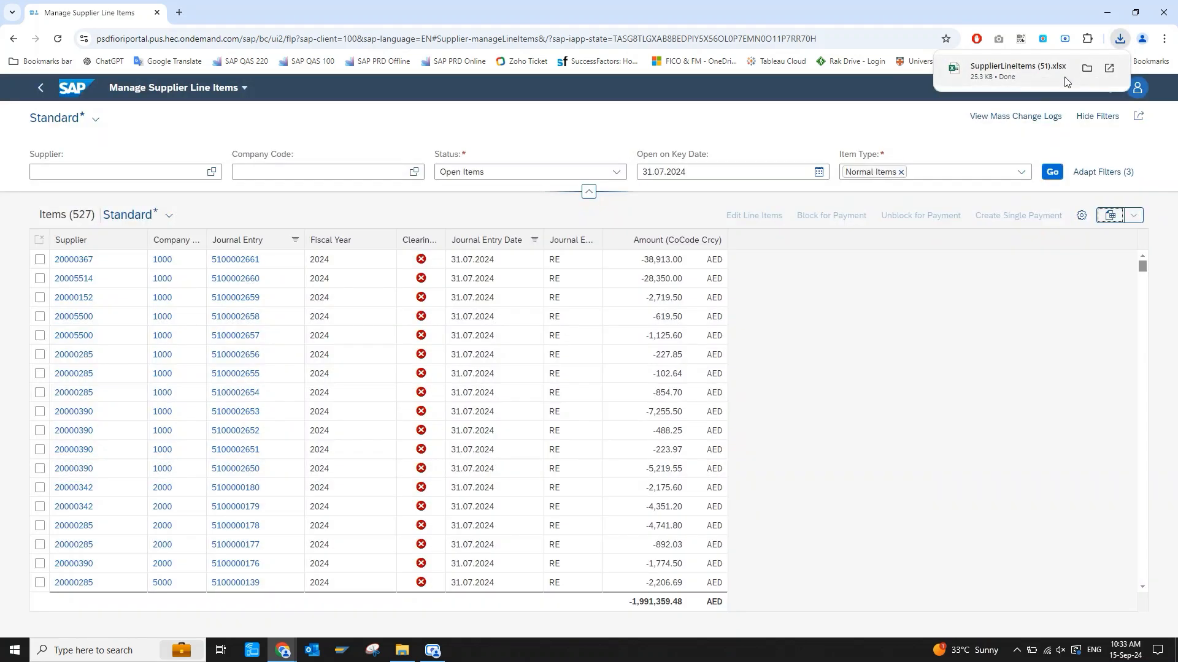
pyautogui.click(1022, 71)
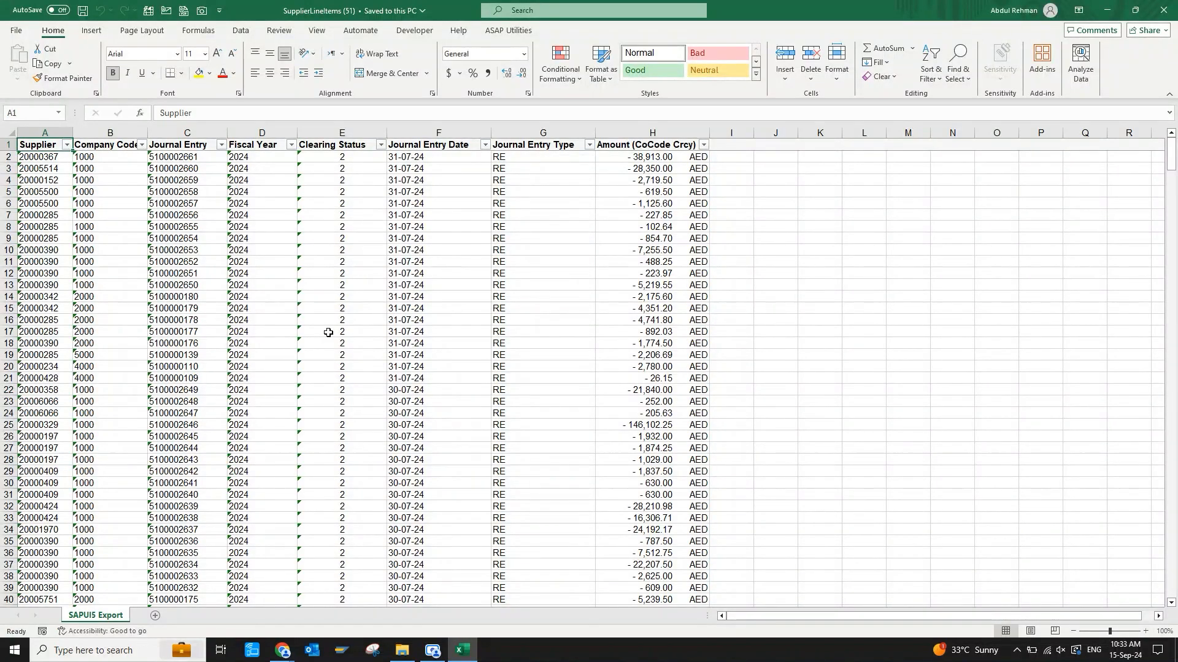
pyautogui.moveTo(36, 180); pyautogui.dragTo(29, 228)
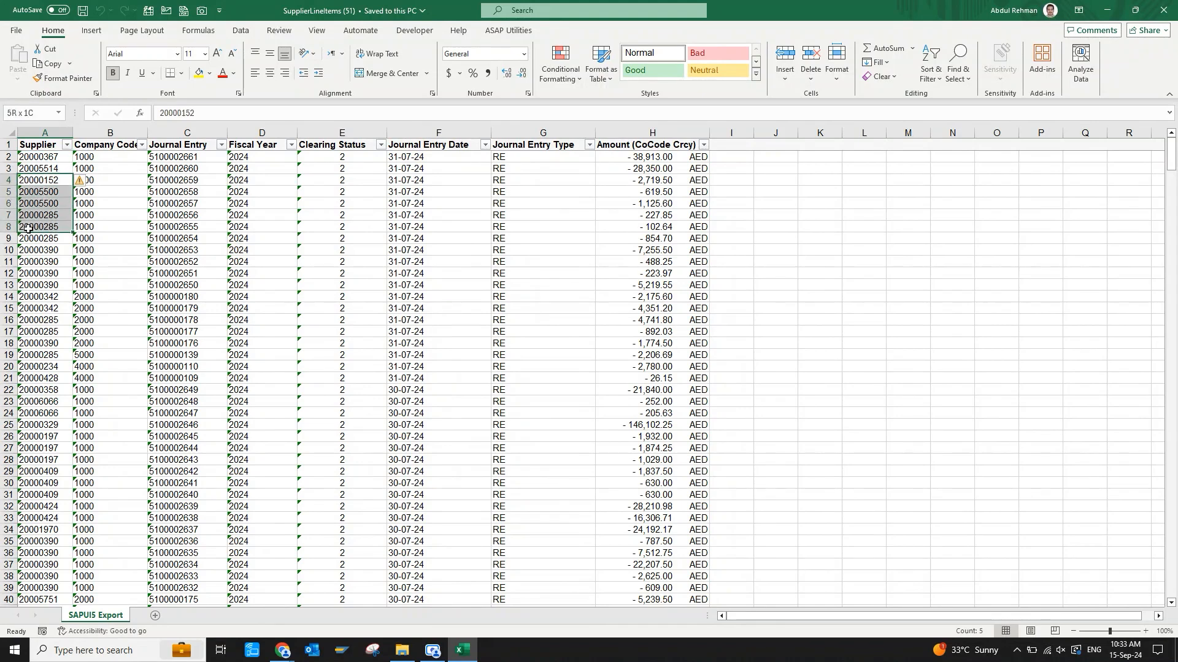
pyautogui.click(82, 181)
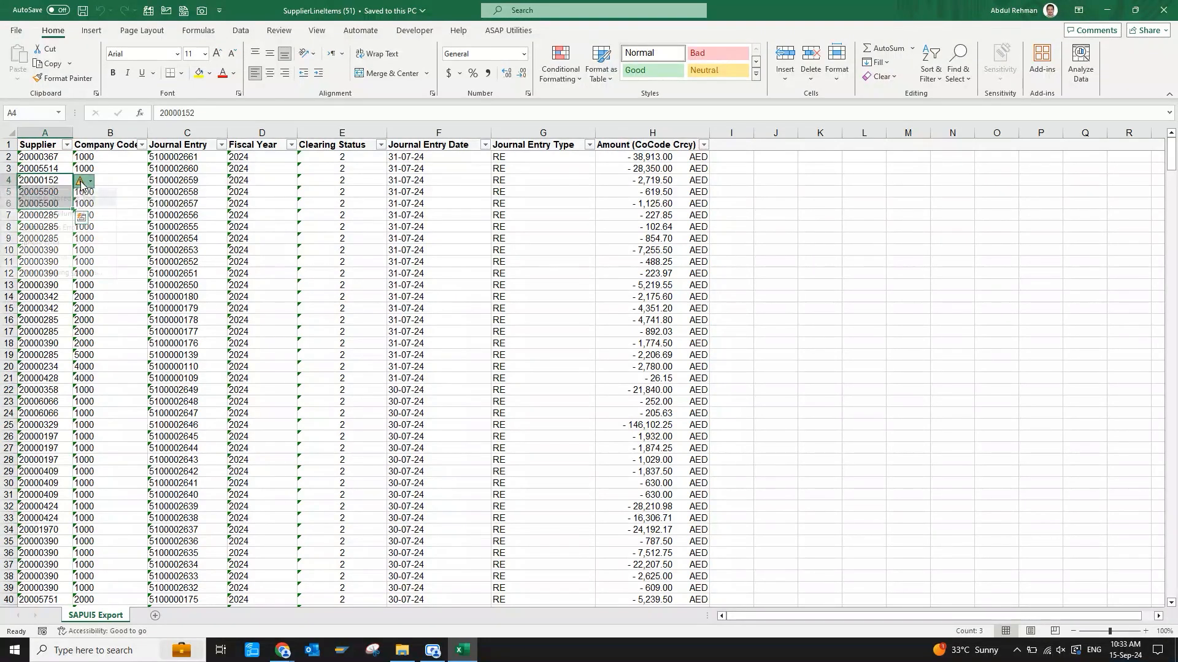
pyautogui.click(55, 255)
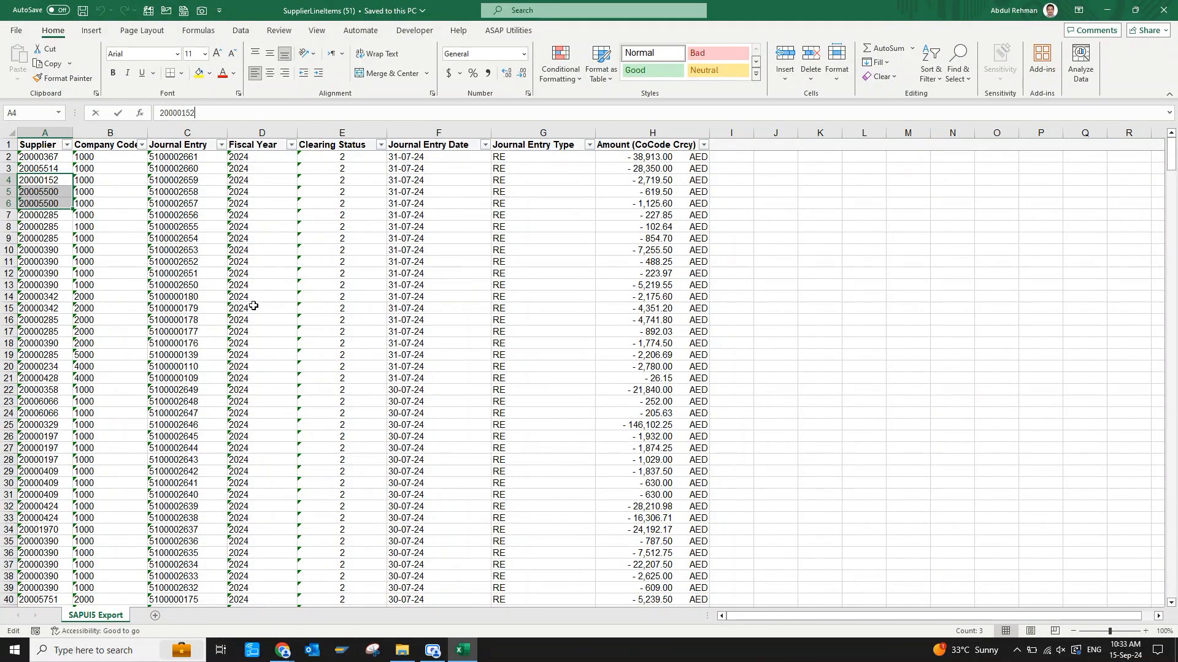
pyautogui.moveTo(175, 239); pyautogui.dragTo(199, 309)
pyautogui.moveTo(250, 275); pyautogui.dragTo(257, 332)
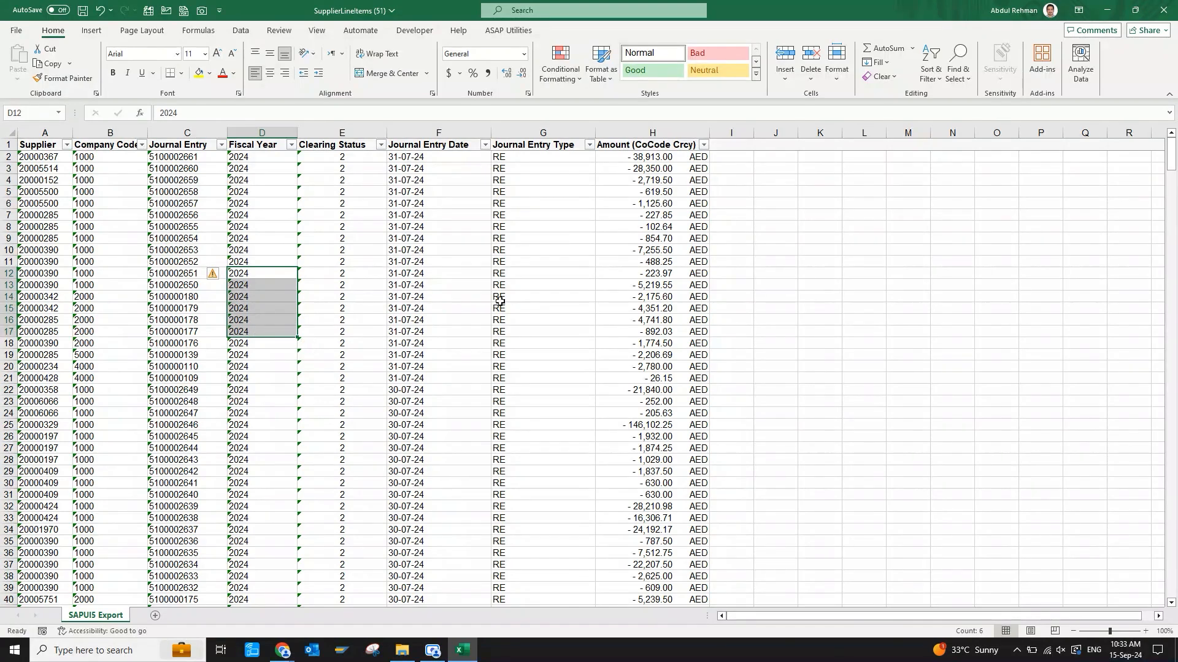
# Convert the numbers stored as text to numbers across the whole data range from A2 down, and return to cell A2.
pyautogui.click(46, 157)
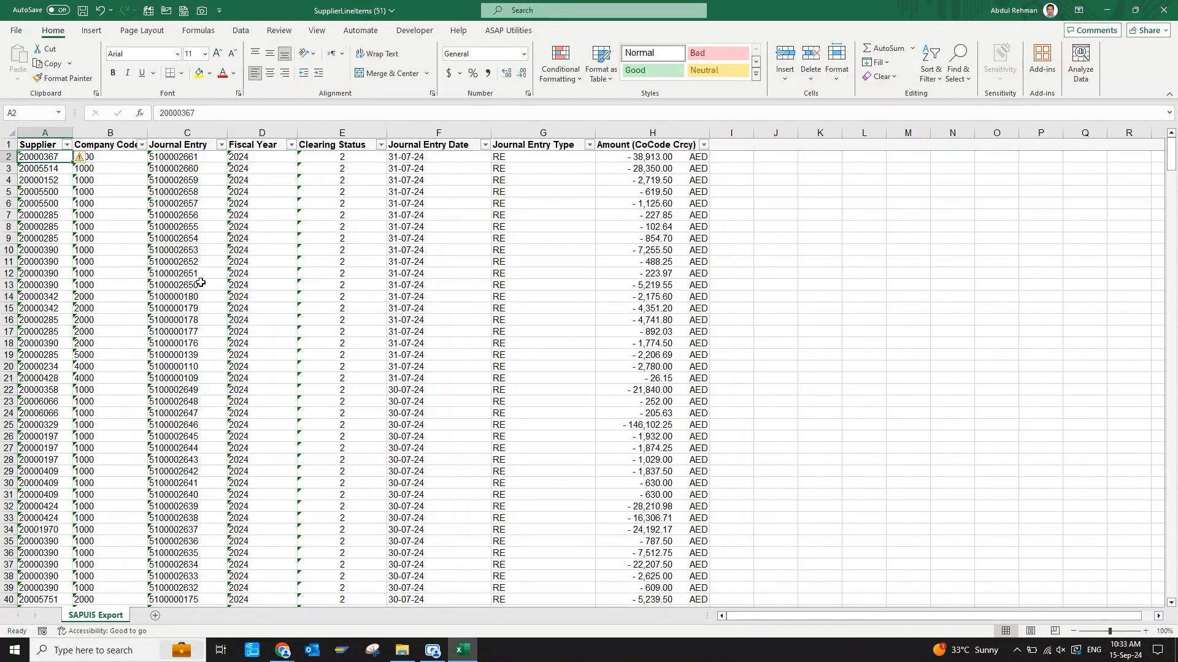
pyautogui.hotkey('ctrl', 'shift', 'Right')
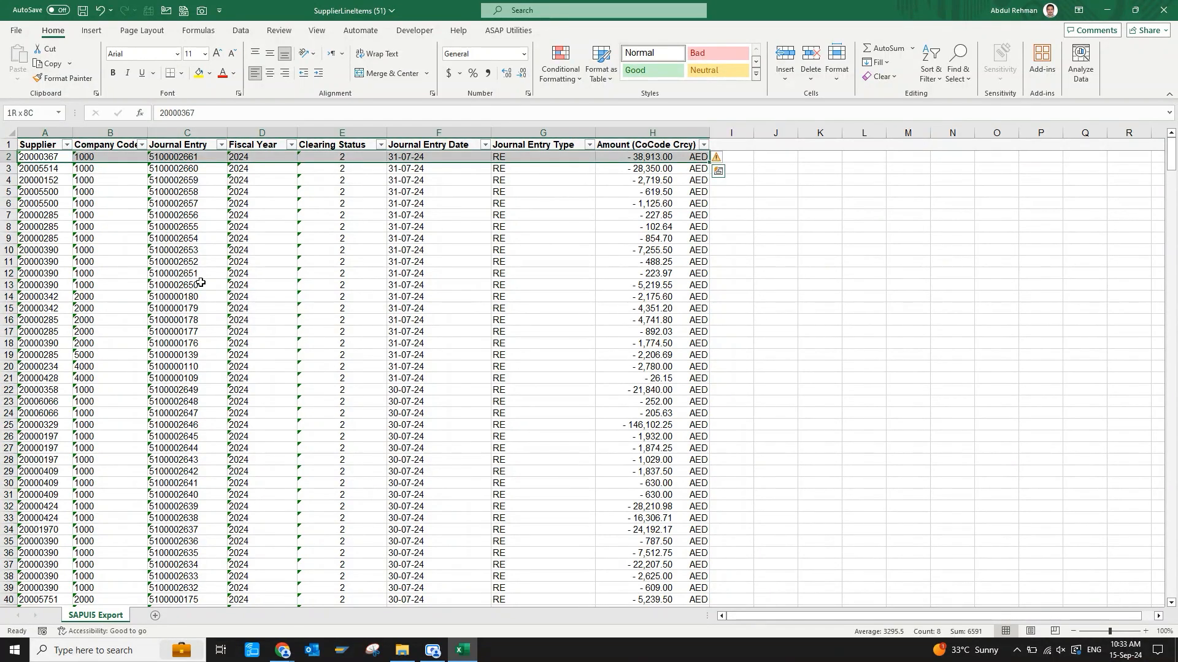
pyautogui.hotkey('ctrl', 'shift', 'Down')
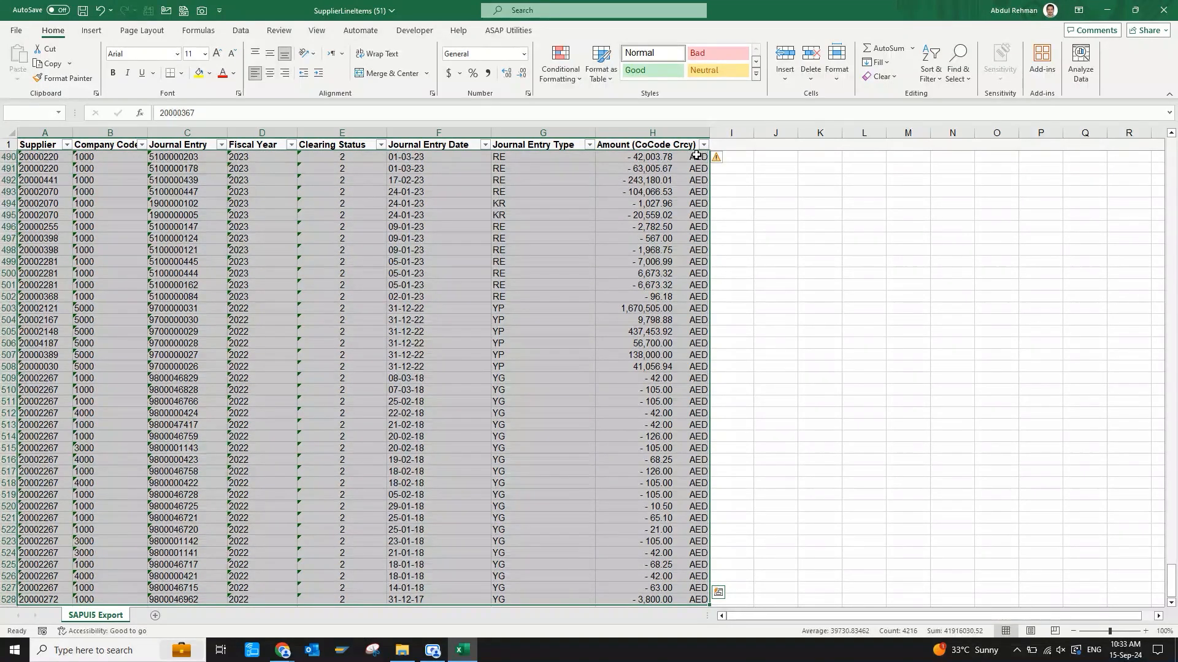
pyautogui.click(719, 159)
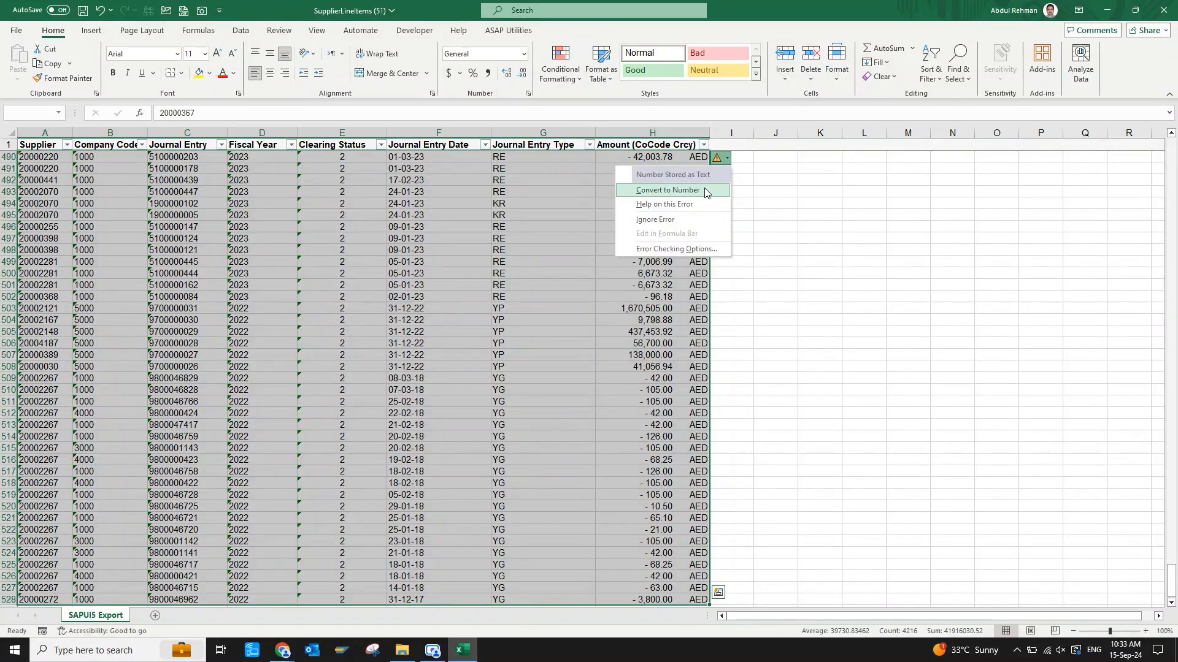
pyautogui.click(705, 191)
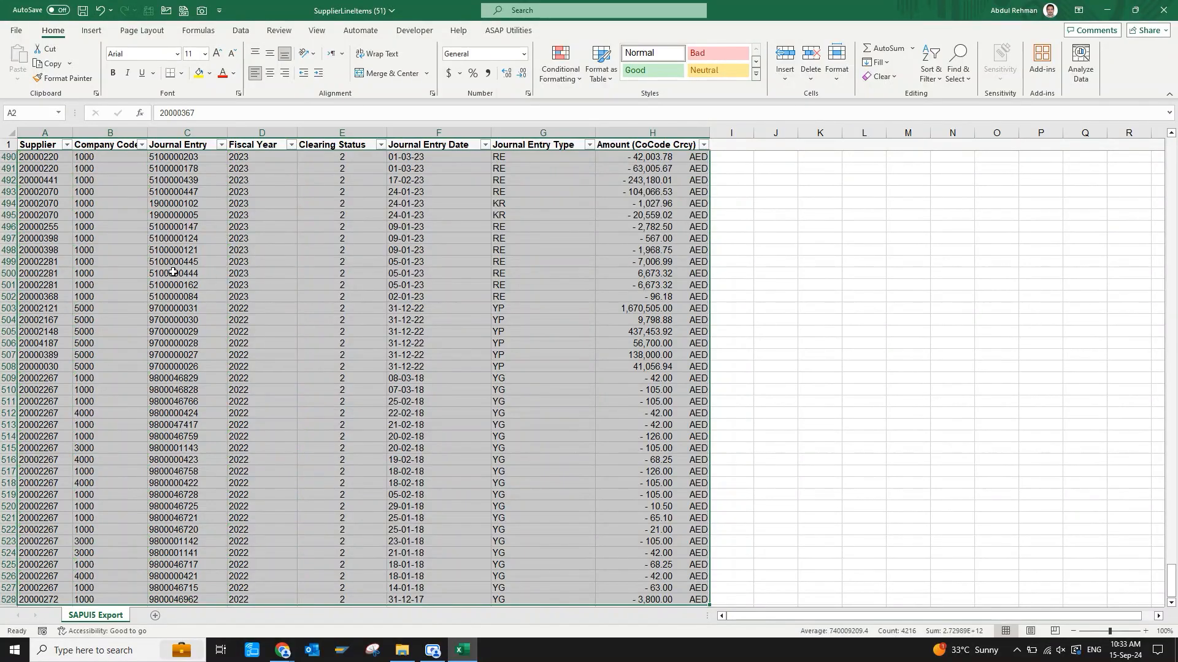
pyautogui.moveTo(173, 272); pyautogui.dragTo(166, 345)
pyautogui.hotkey('ctrl', 'Left')
pyautogui.hotkey('ctrl', 'Up')
pyautogui.press('Down')
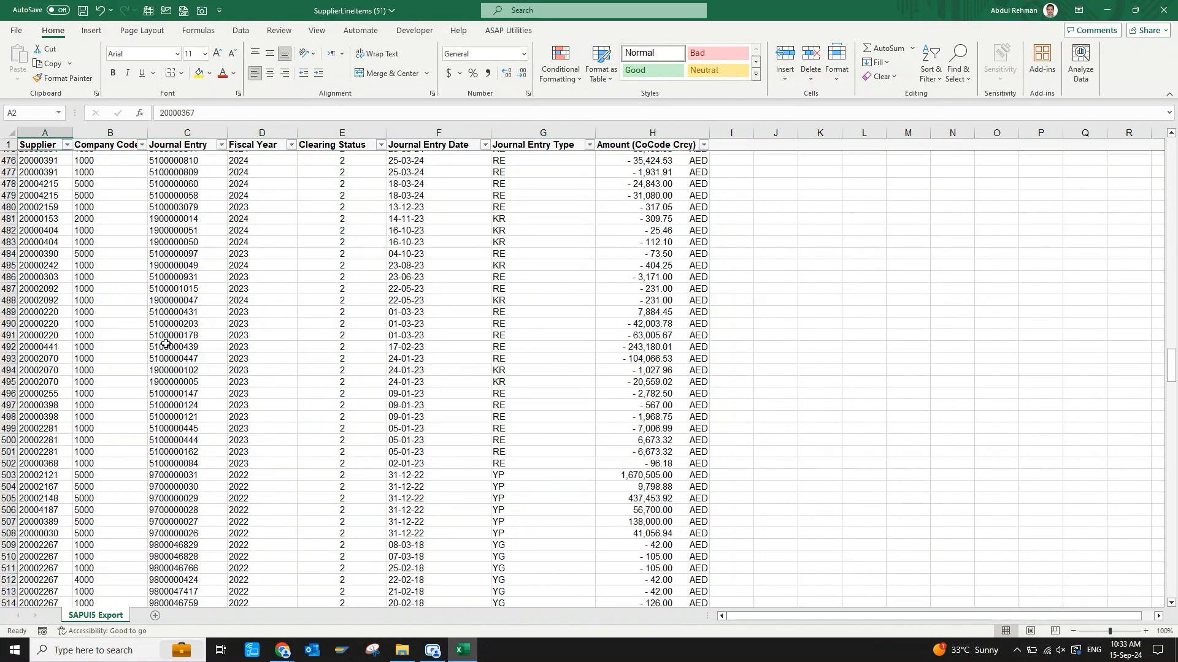
pyautogui.press('Down')
pyautogui.press('Up')
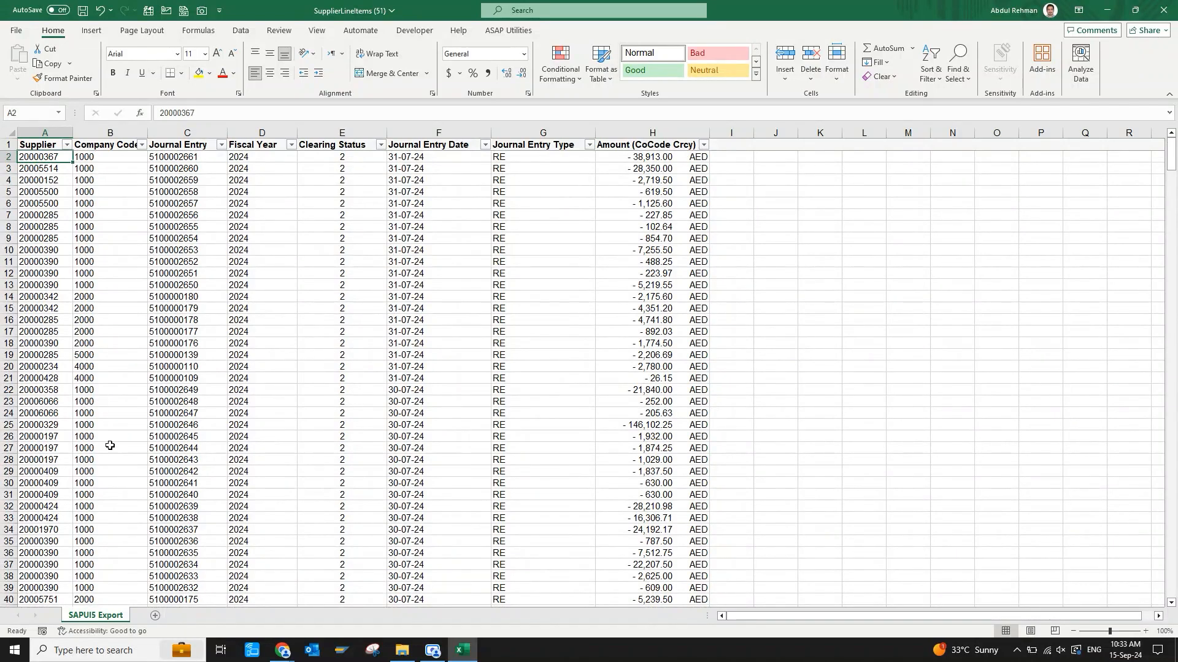
# Save the workbook to the Desktop as an Excel workbook named "Supplier open items YTD Jul 24".
pyautogui.click(18, 32)
pyautogui.click(40, 220)
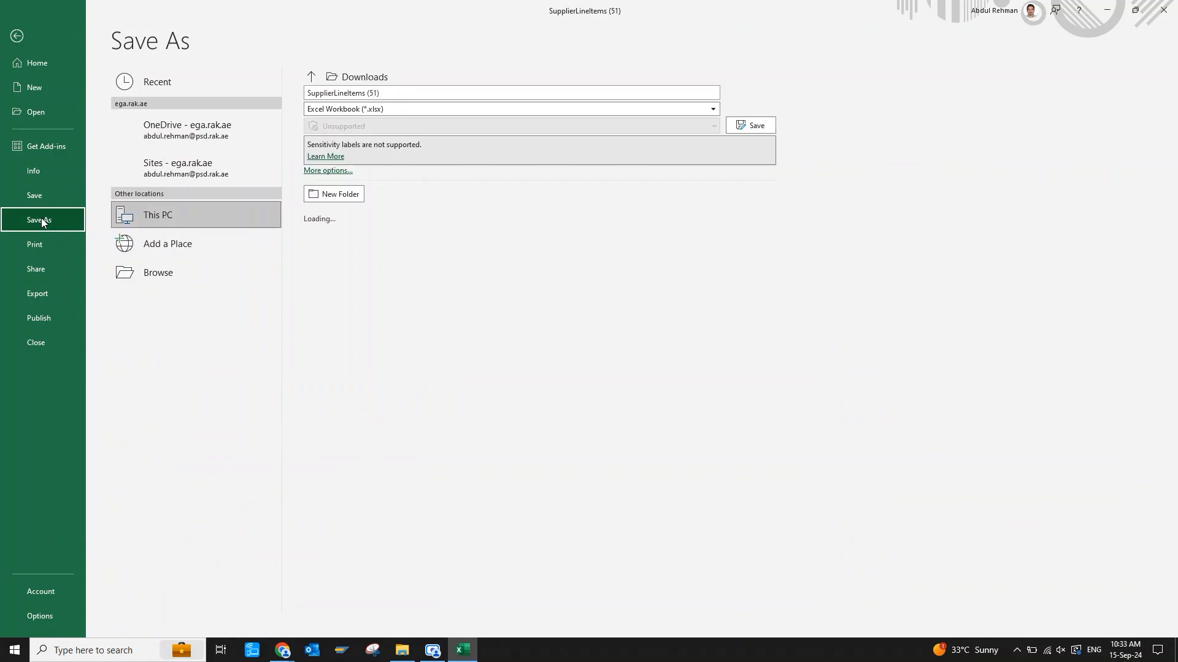
pyautogui.click(402, 91)
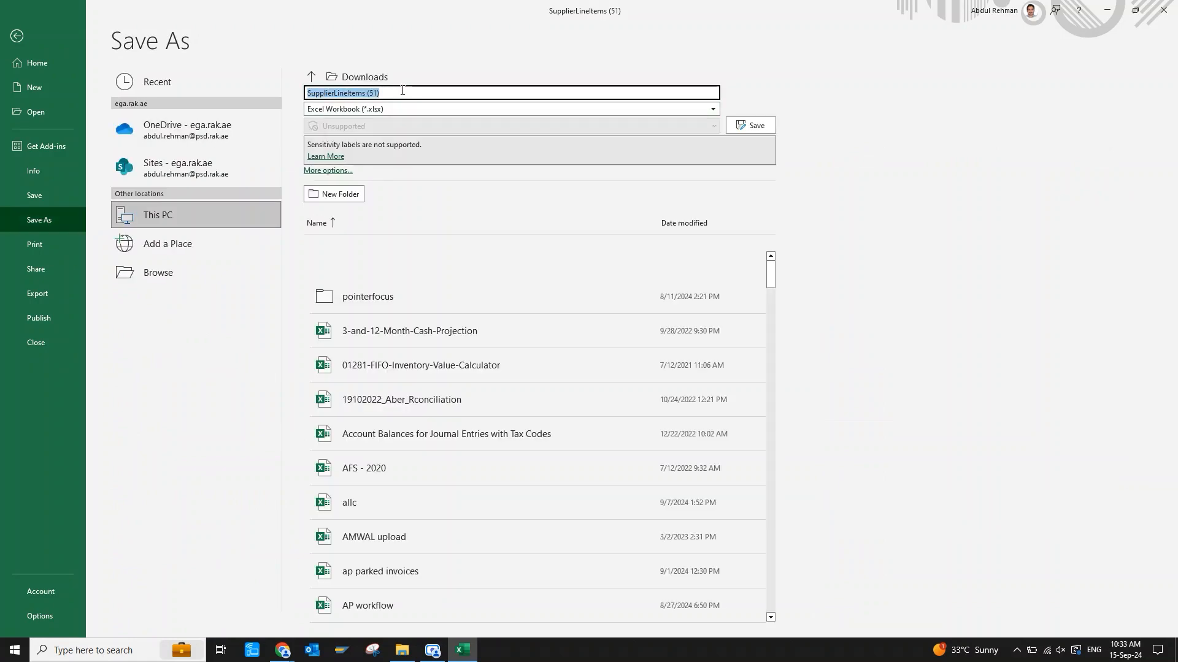
pyautogui.write('Su')
pyautogui.write('ems')
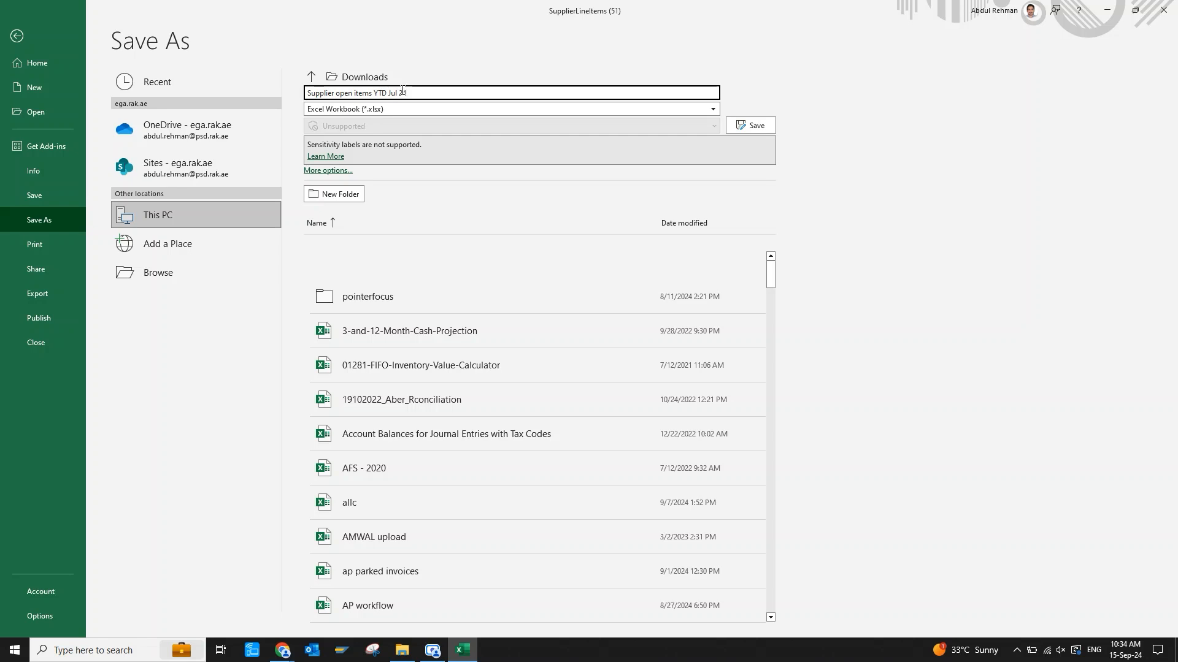
pyautogui.click(188, 82)
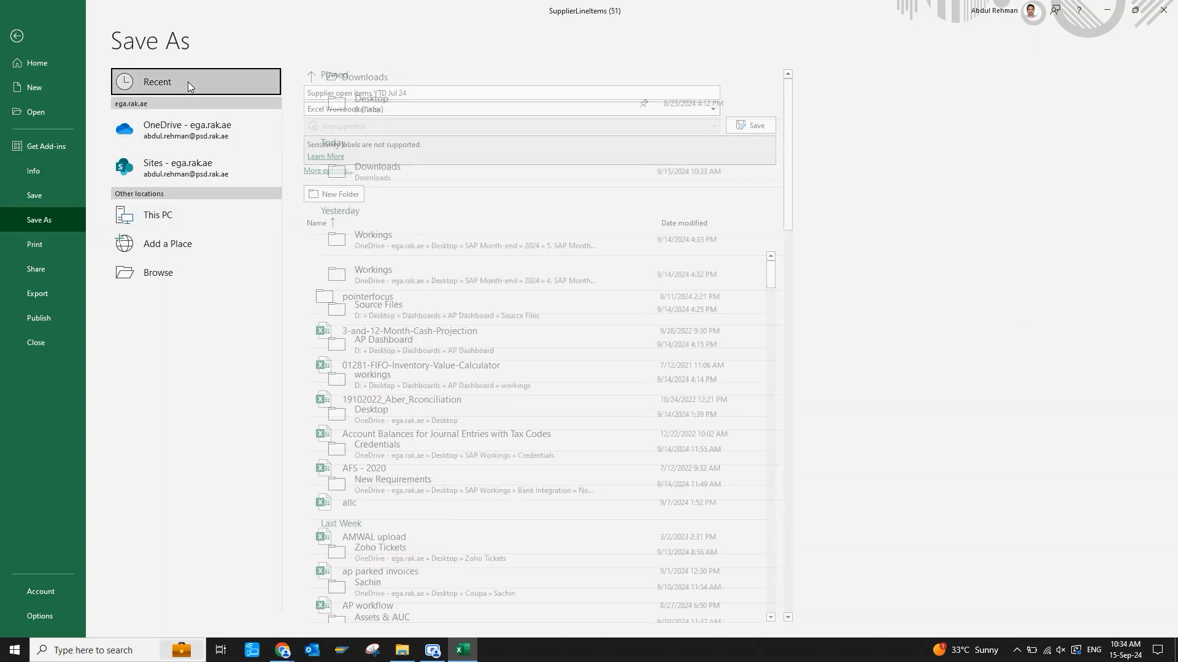
pyautogui.click(369, 108)
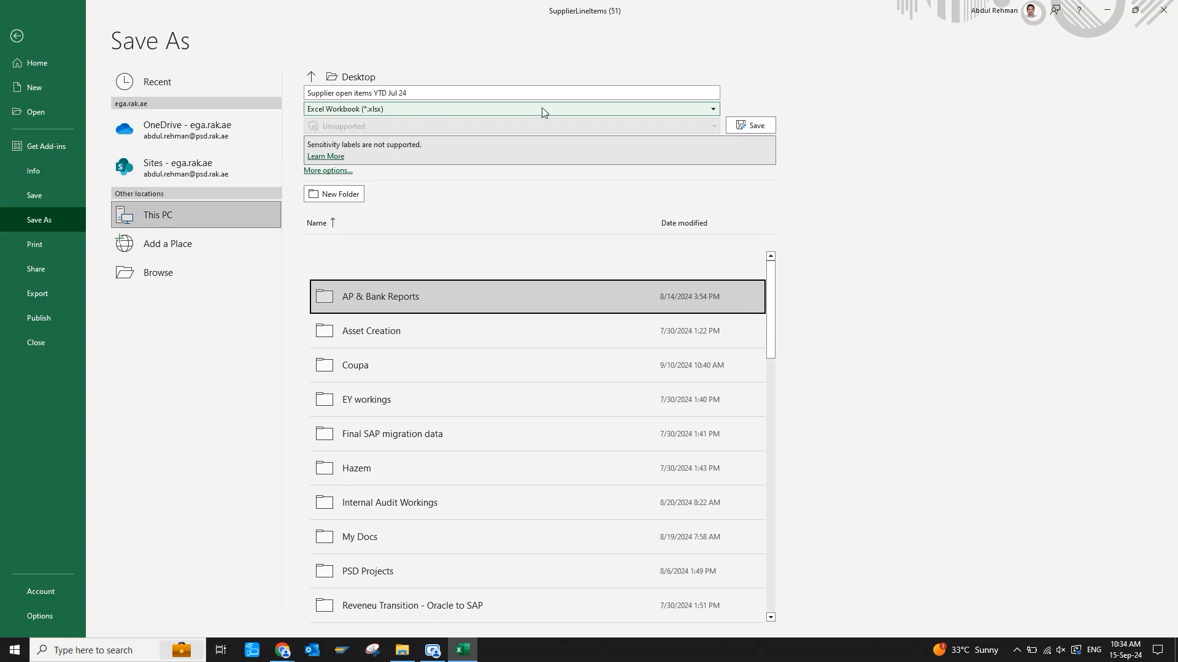
pyautogui.click(755, 125)
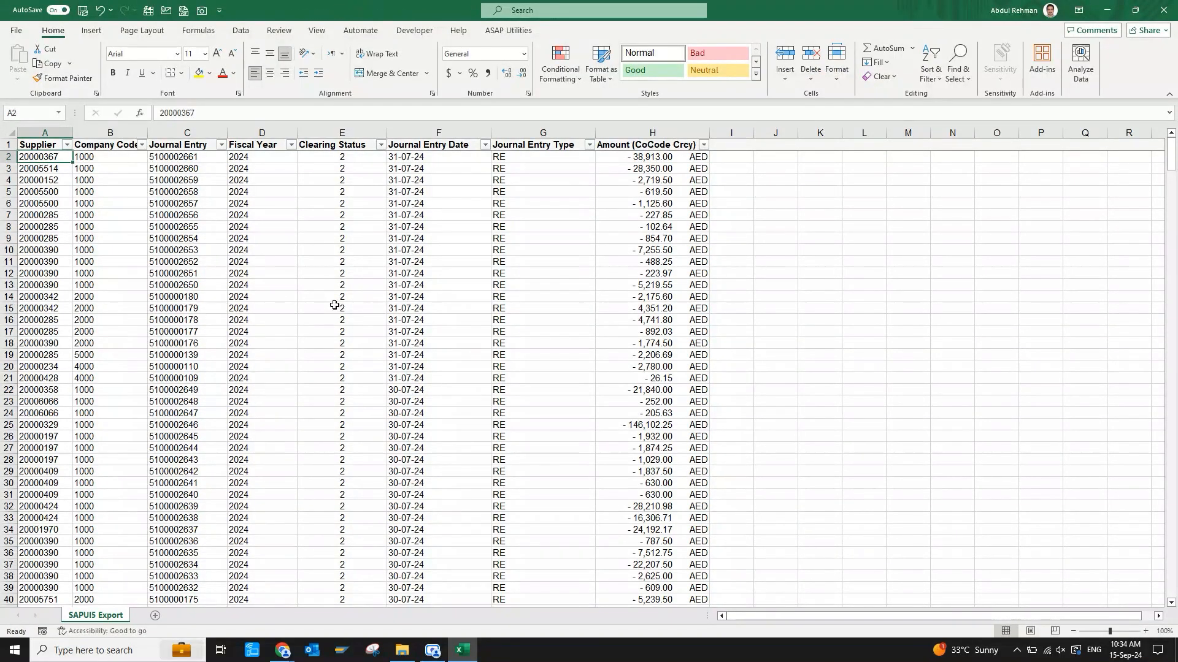
pyautogui.click(238, 333)
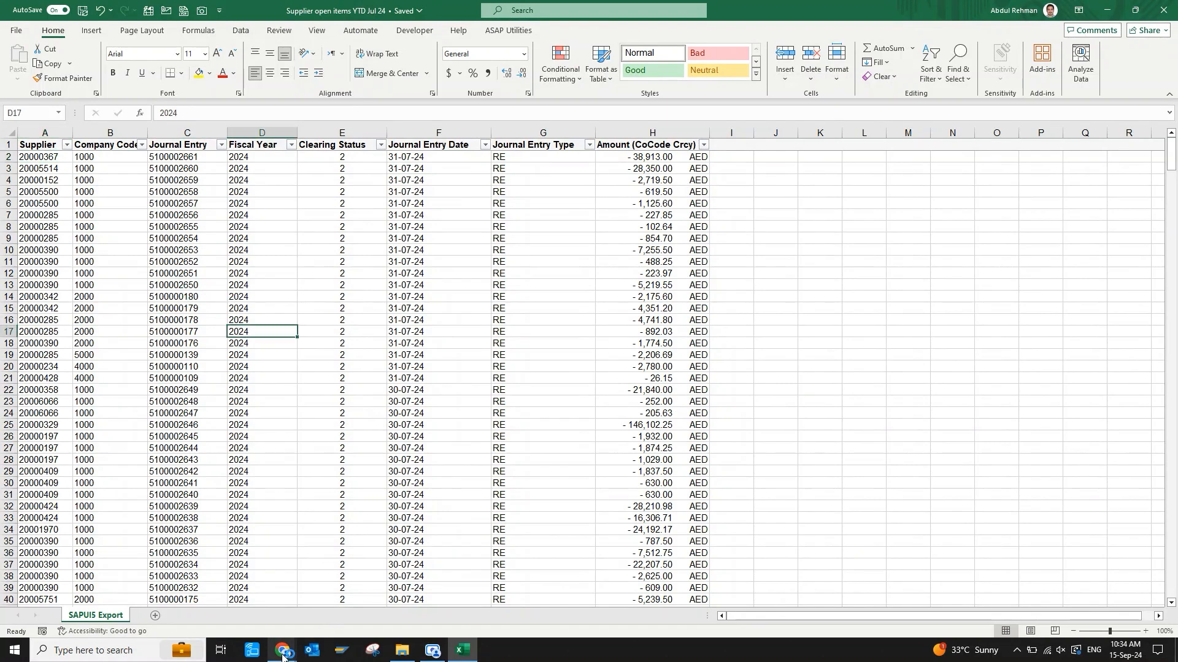
# Switch back to Manage Supplier Line Items in the browser and list the open items on key date 31.08.2024.
pyautogui.moveTo(282, 655)
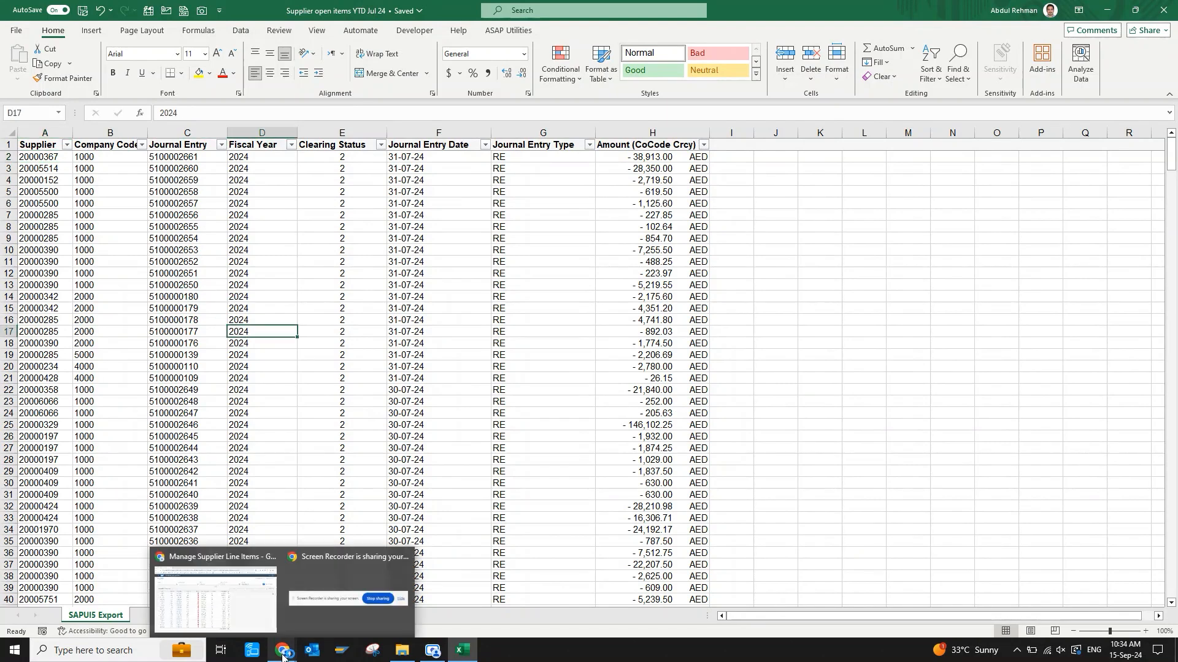
pyautogui.click(241, 608)
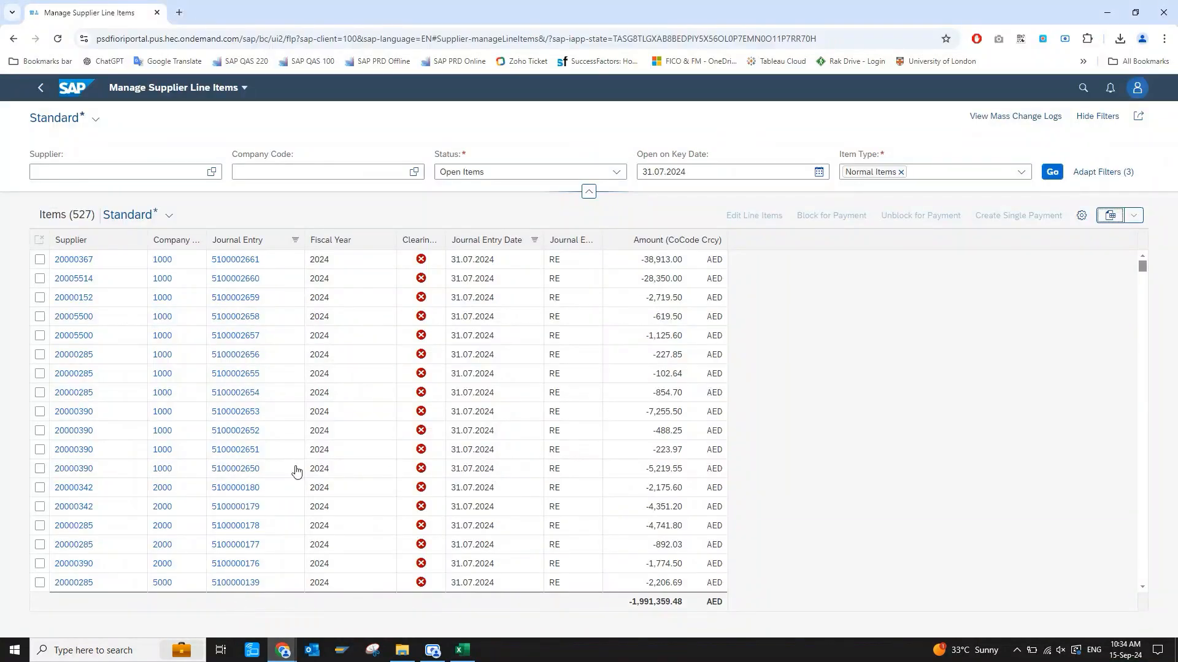
pyautogui.click(819, 173)
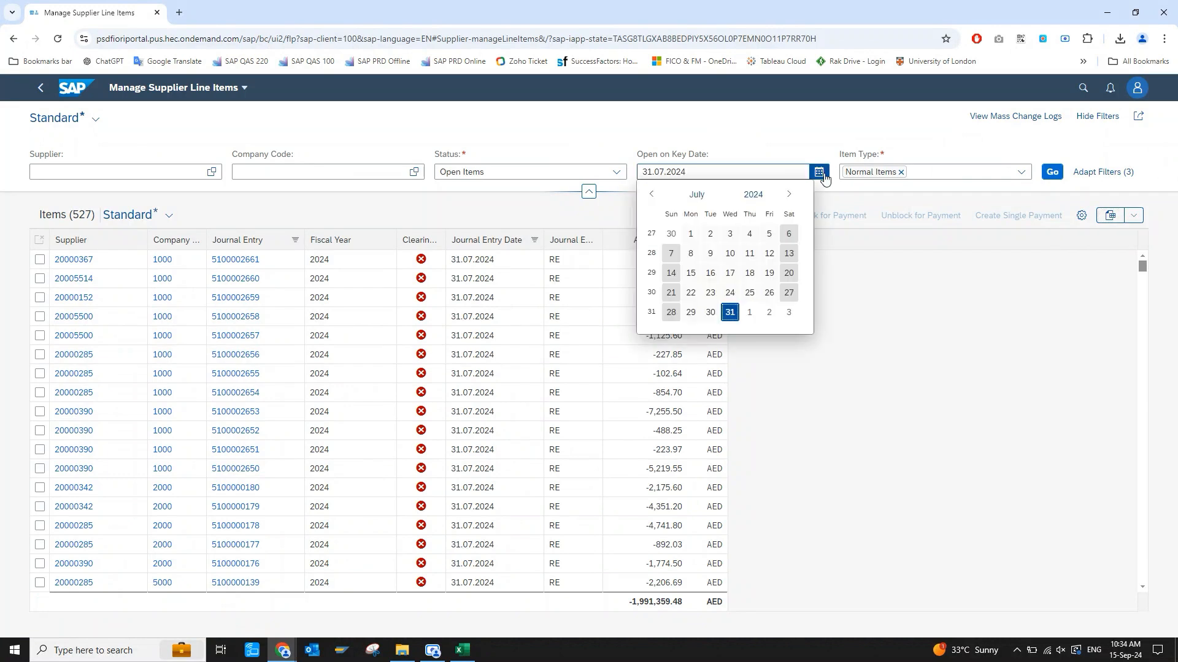
pyautogui.click(792, 197)
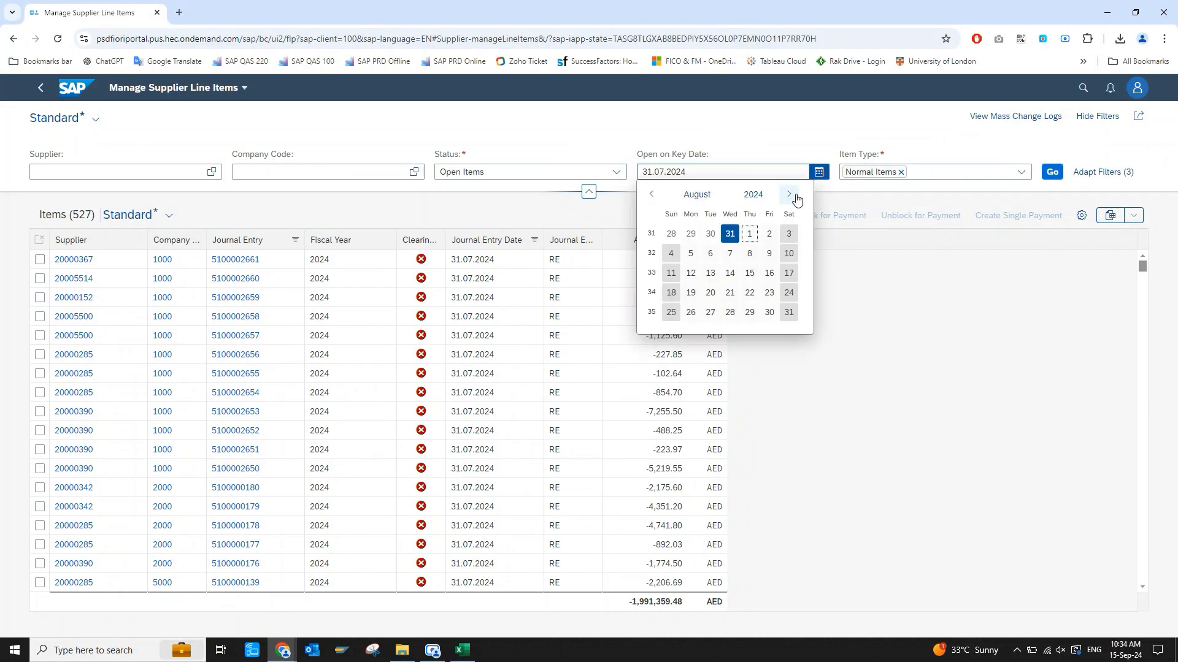
pyautogui.click(790, 313)
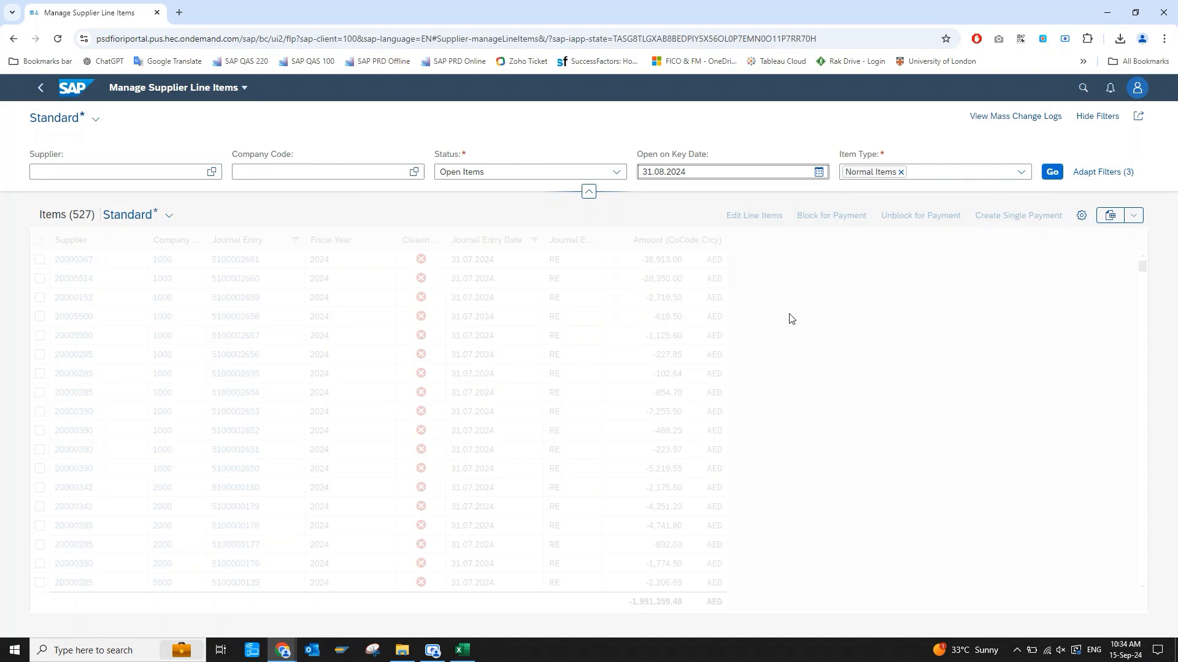
pyautogui.click(1050, 175)
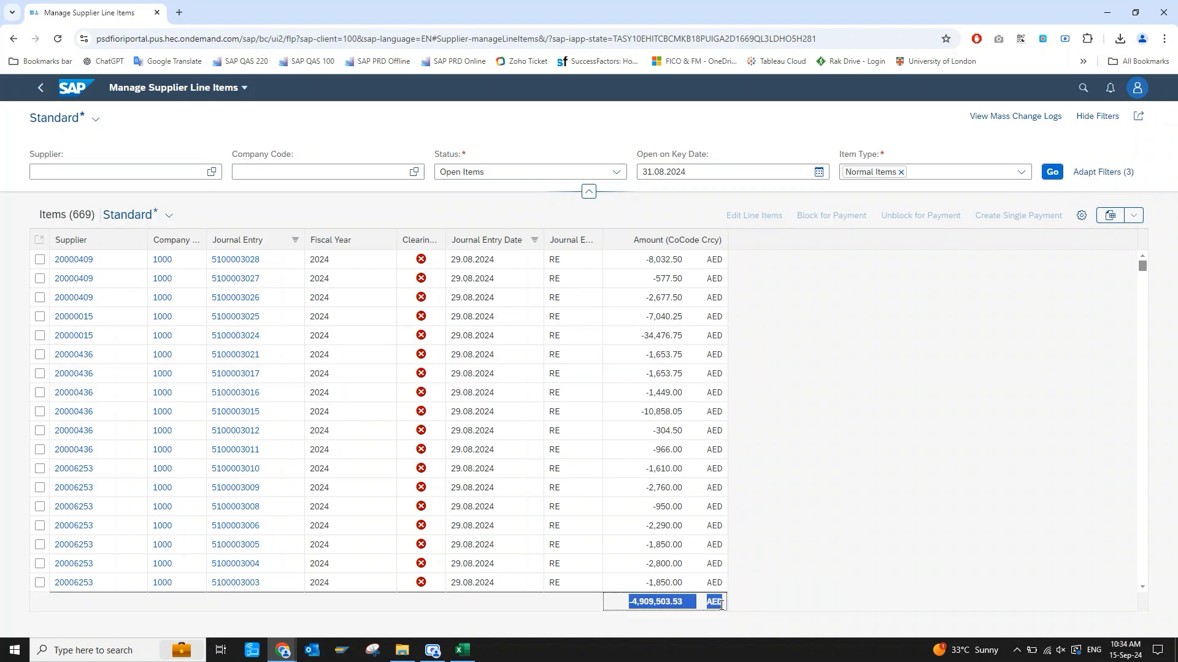
# Export the supplier items to a spreadsheet and open the downloaded SupplierLineItems (52) in Excel.
pyautogui.click(1084, 281)
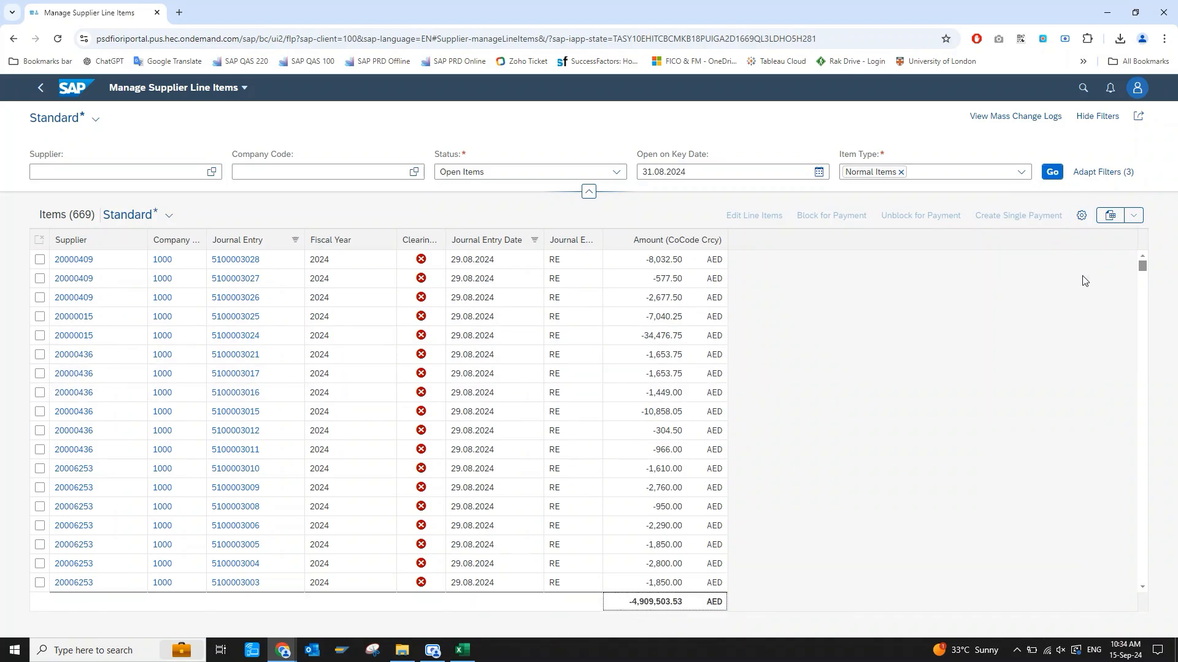
pyautogui.click(1111, 216)
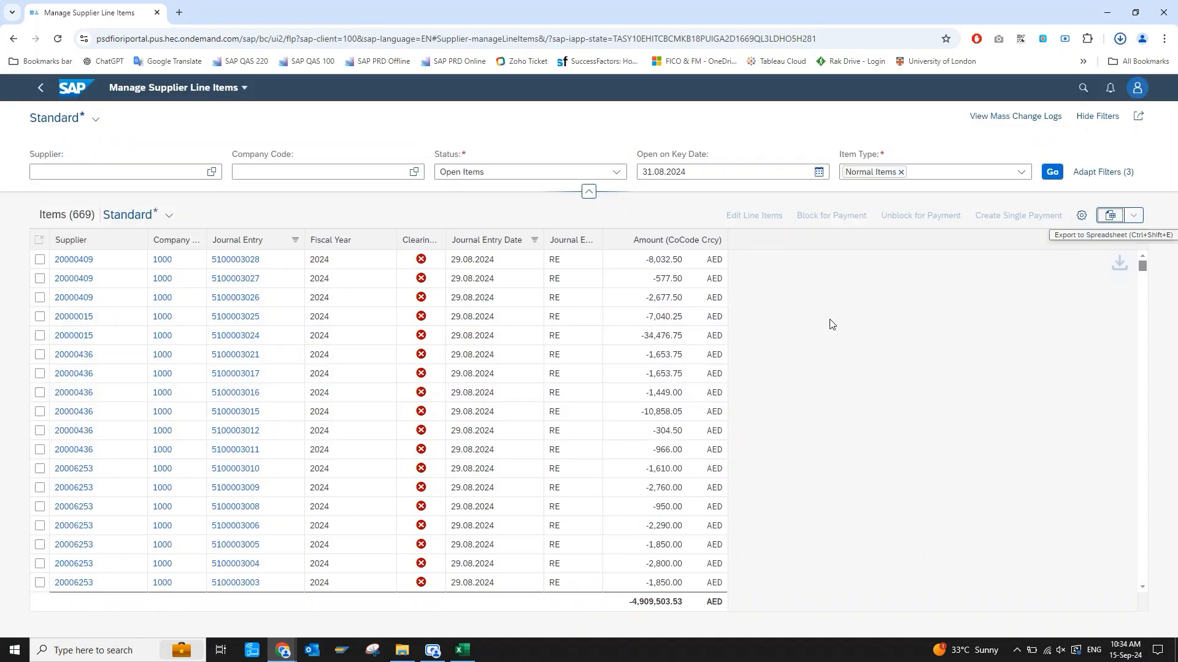
pyautogui.click(1033, 77)
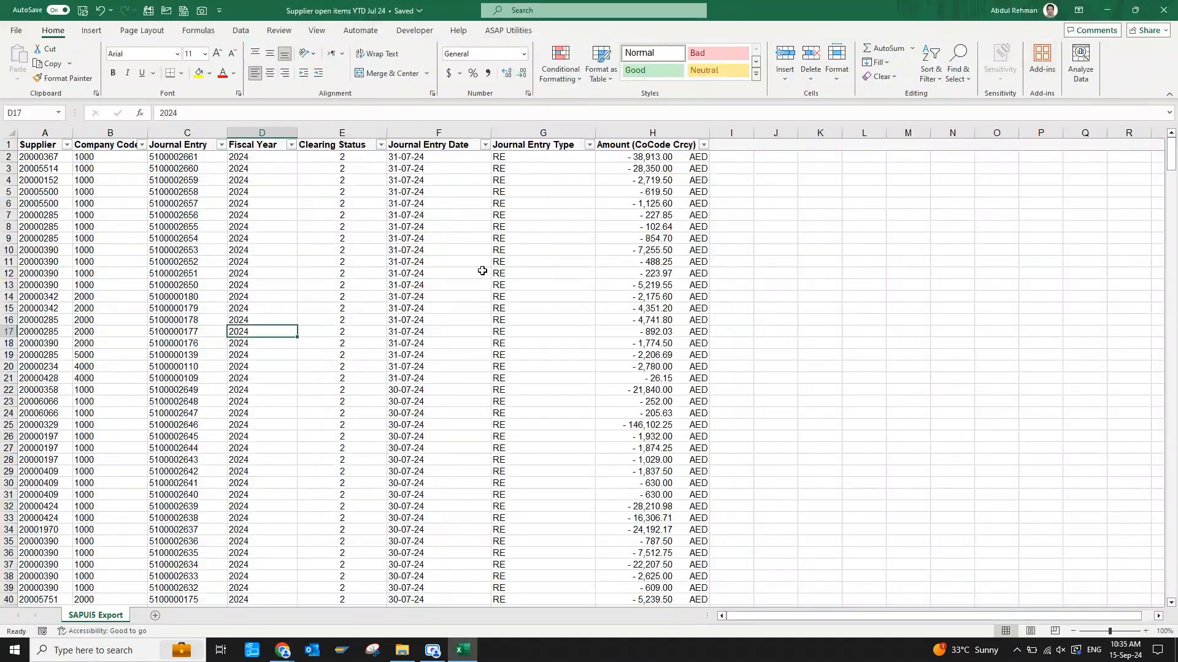
# Convert the numbers stored as text to numbers across all data rows from A2, and return to cell A2.
pyautogui.click(48, 159)
pyautogui.hotkey('ctrl', 'shift', 'Right')
pyautogui.hotkey('ctrl', 'shift', 'Down')
pyautogui.click(716, 157)
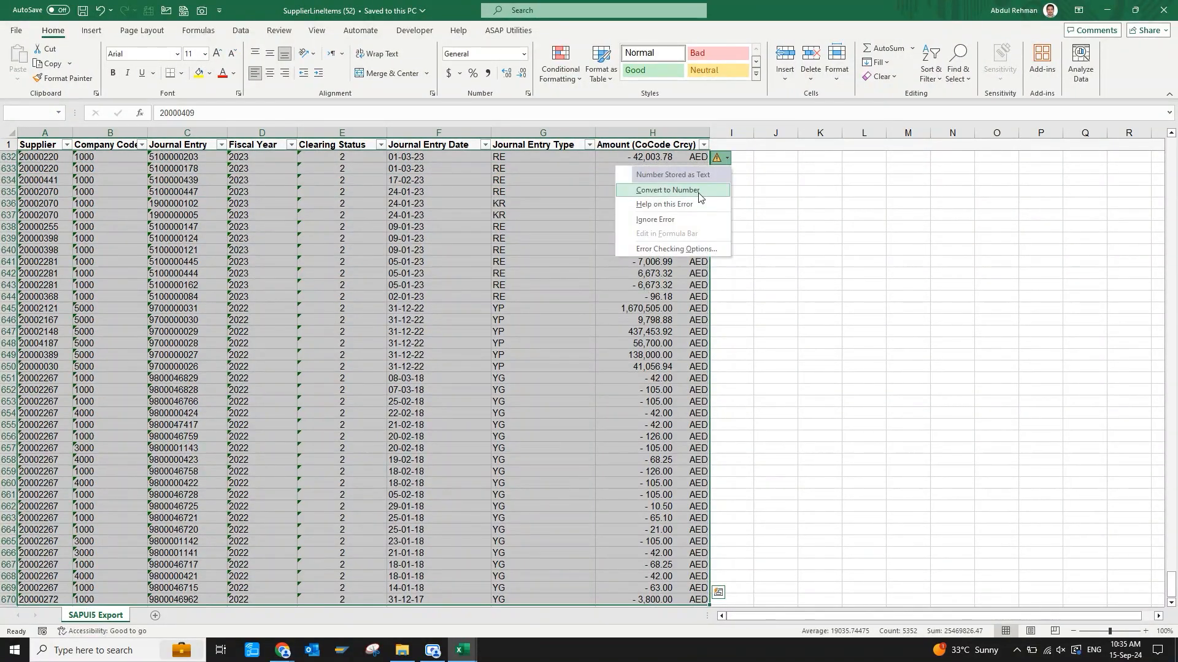
pyautogui.click(669, 189)
pyautogui.click(42, 157)
# Save the converted export as an Excel workbook named "Supplier open items YTD Aug 24".
pyautogui.click(16, 31)
pyautogui.click(40, 220)
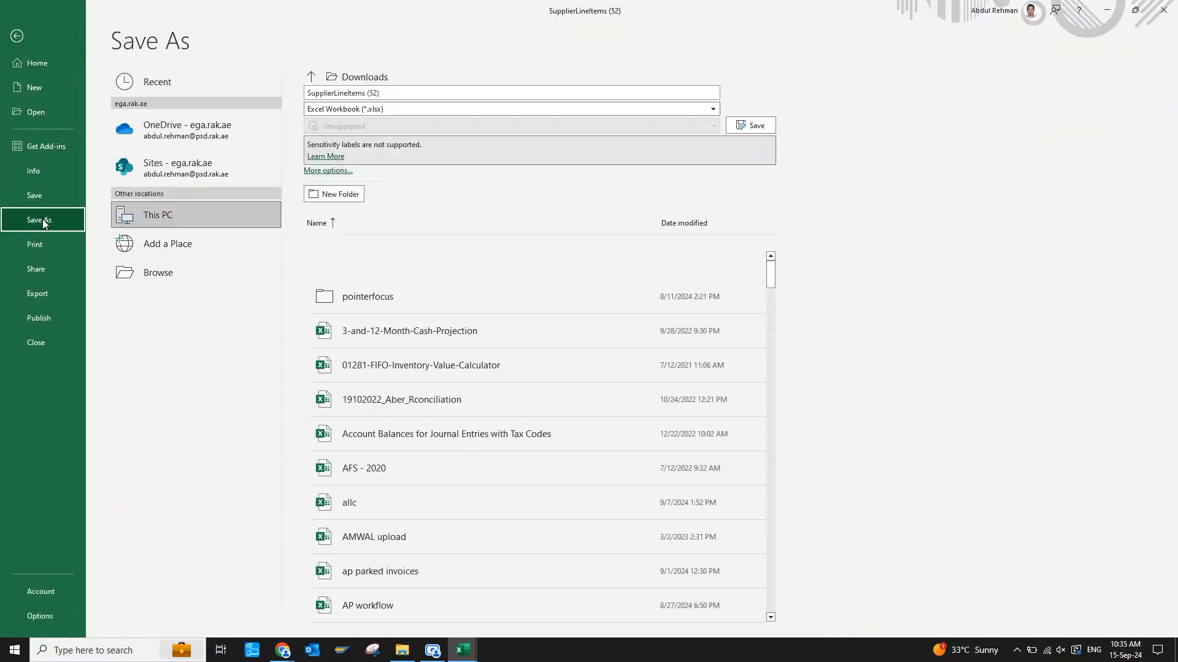
pyautogui.click(427, 92)
pyautogui.write('Supplier open items YTD Aug 24')
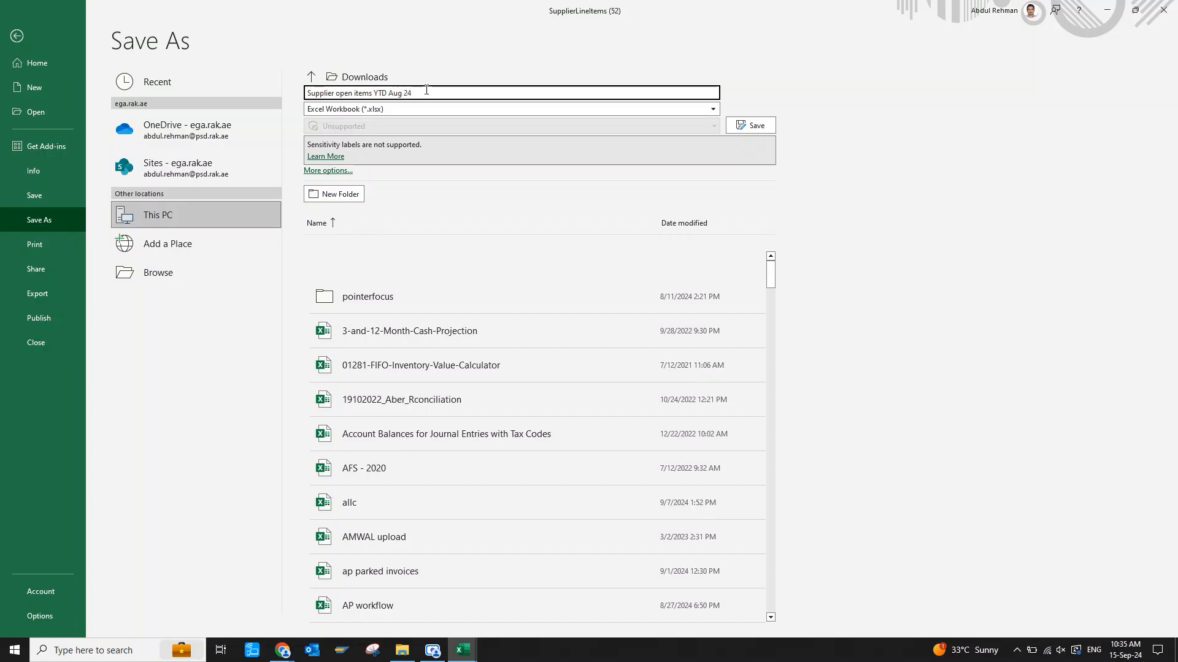
pyautogui.click(184, 83)
pyautogui.click(373, 110)
pyautogui.click(758, 128)
pyautogui.click(241, 218)
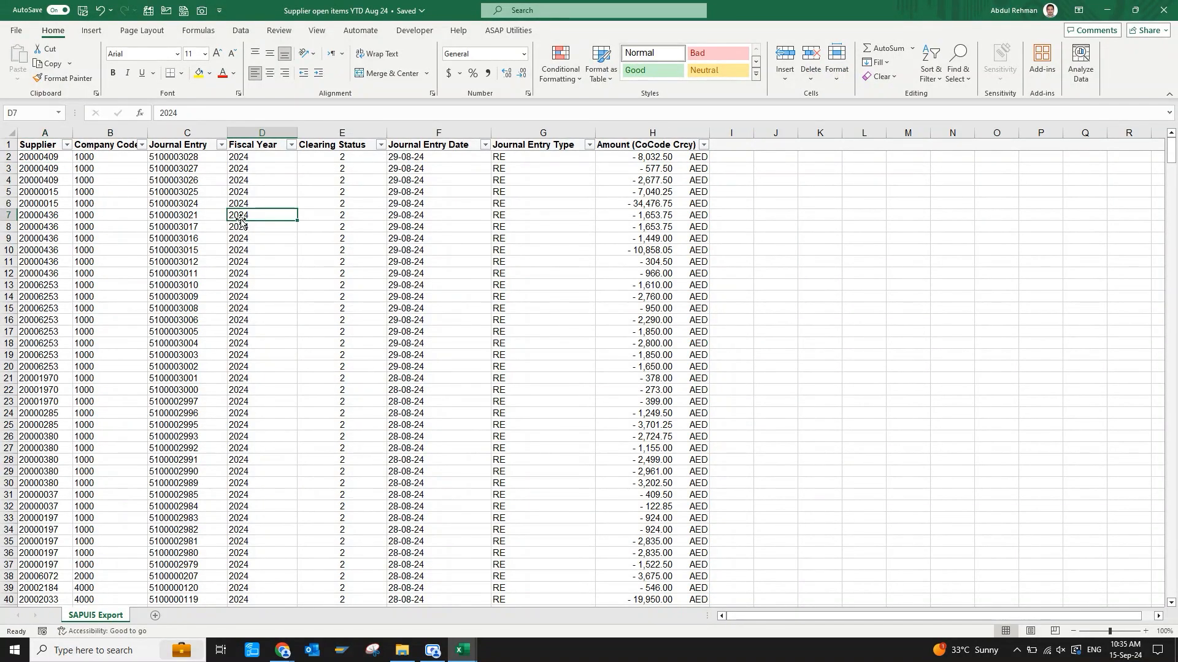
# Examine the column headers and the full extent of the data in the August open items sheet.
pyautogui.click(69, 225)
pyautogui.hotkey('ctrl', 'Up')
pyautogui.press('Right')
pyautogui.scroll(-20, 262, 331)
pyautogui.click(262, 331)
pyautogui.hotkey('ctrl', 'Up')
pyautogui.press('Left')
pyautogui.press('Left')
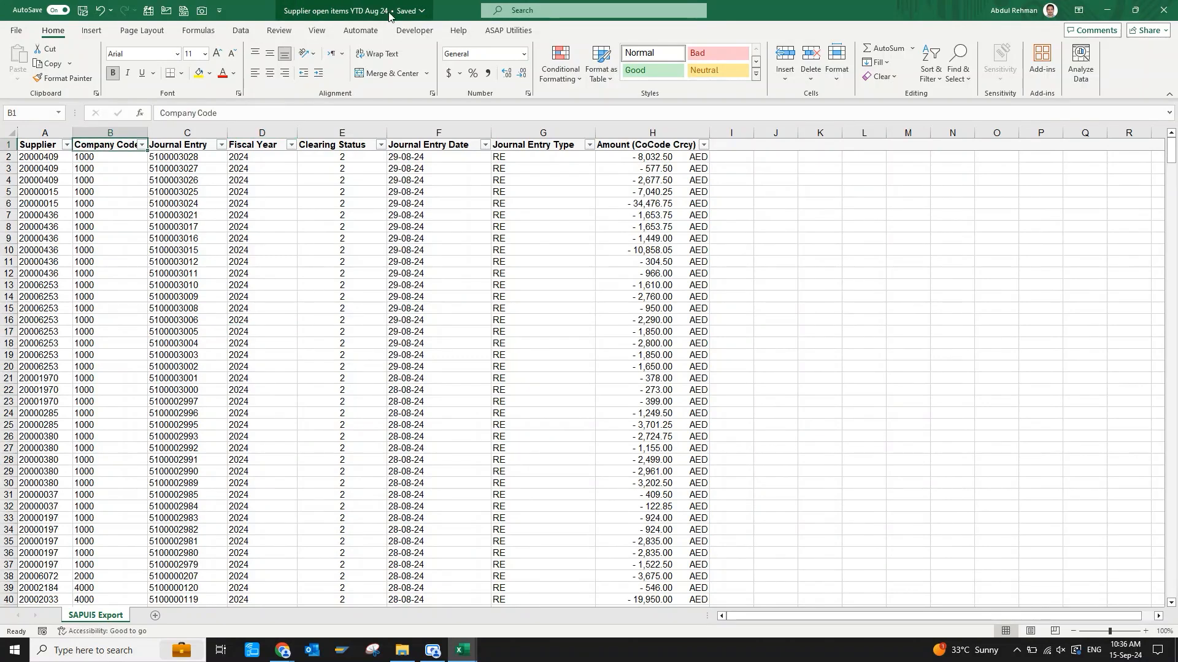
pyautogui.click(321, 227)
pyautogui.hotkey('ctrl', 'Up')
pyautogui.hotkey('ctrl', 'Left')
pyautogui.hotkey('ctrl', 'shift', 'Right')
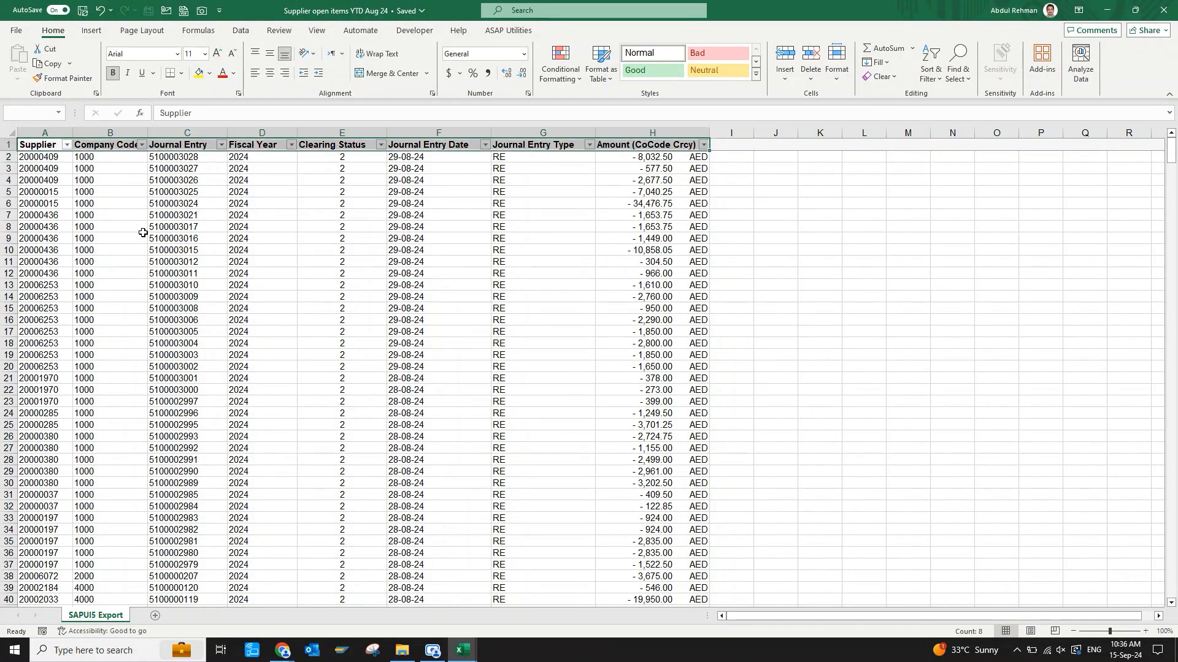
pyautogui.hotkey('ctrl', 'shift', 'Down')
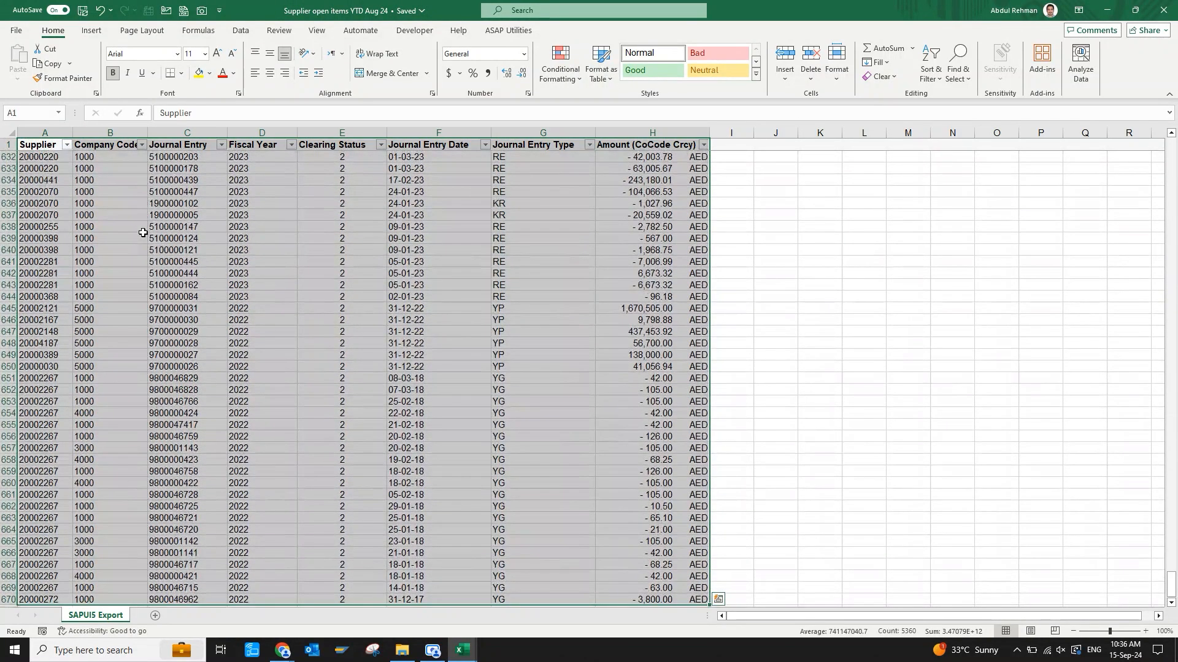
pyautogui.click(149, 436)
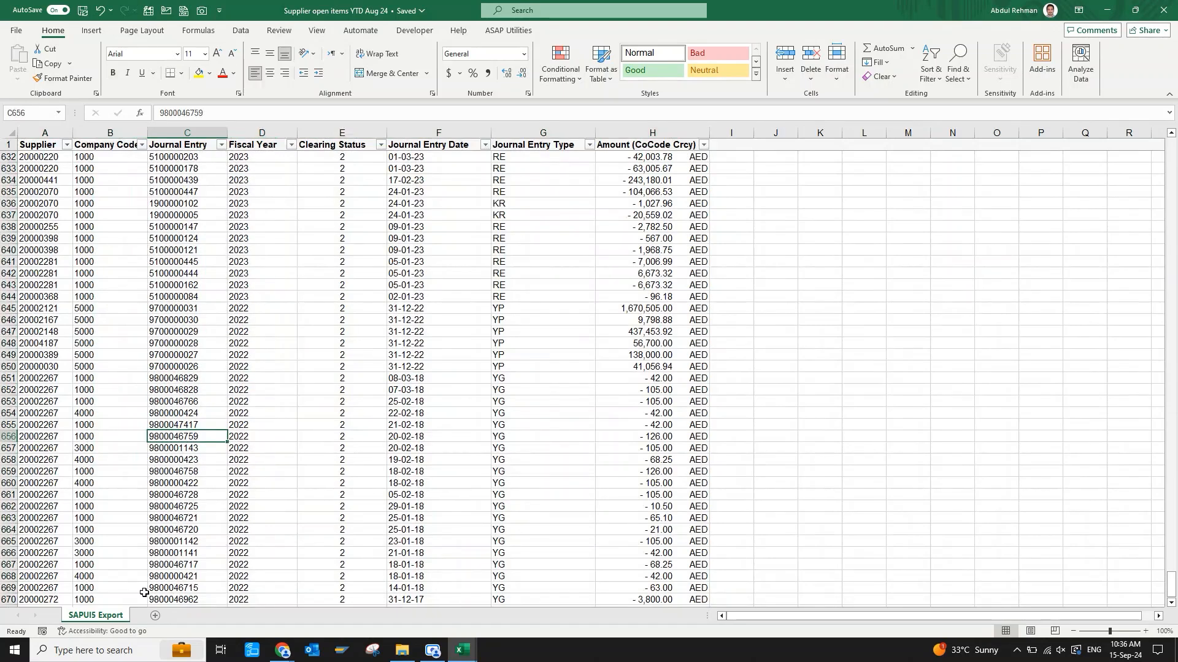
# Copy the SAPUI5 Export sheet into the workbook YTD Jul vs YTD Aug 2024 Recon.xlsx, placed before Sheet1.
pyautogui.rightClick(121, 617)
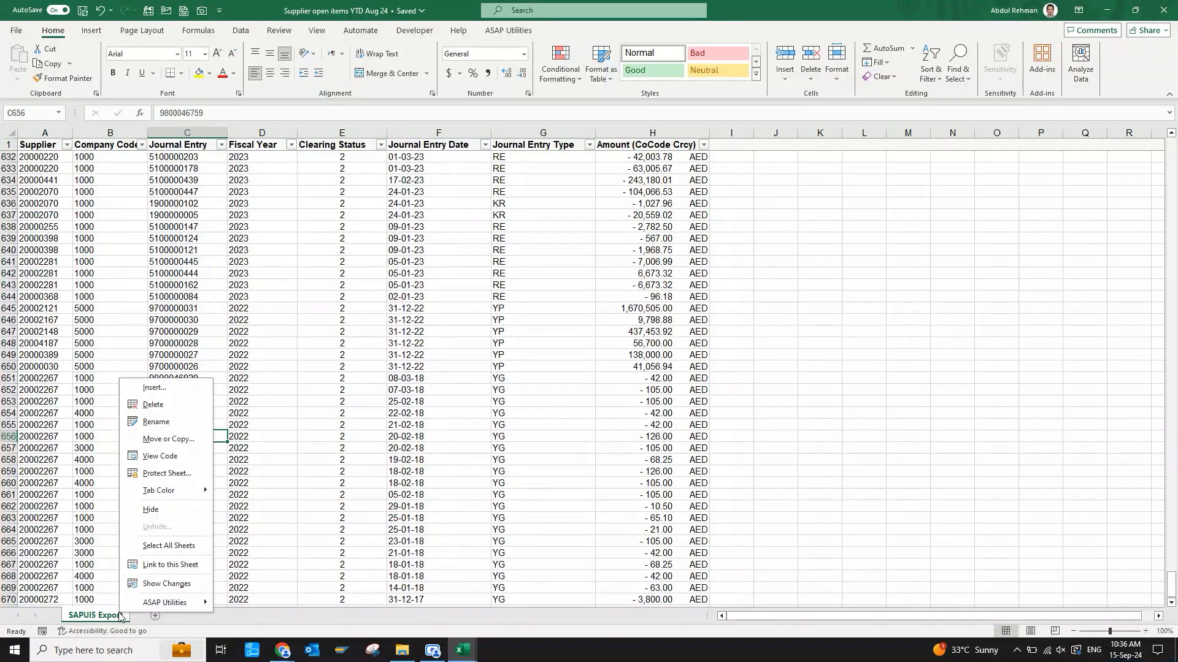
pyautogui.click(183, 440)
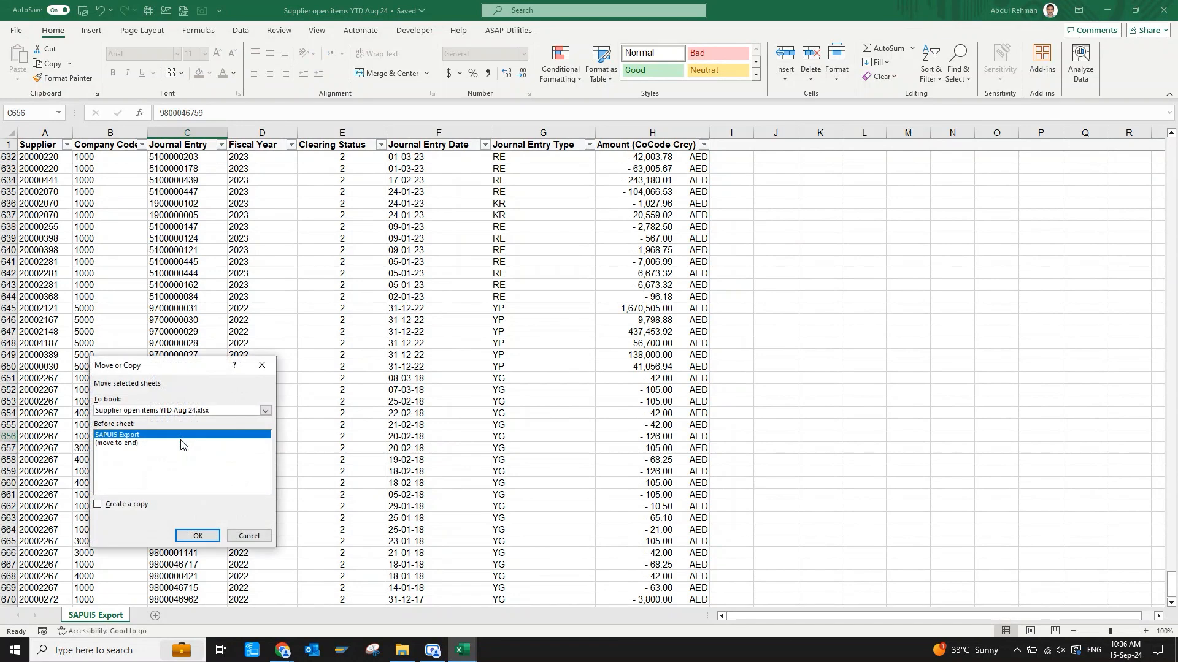
pyautogui.click(184, 412)
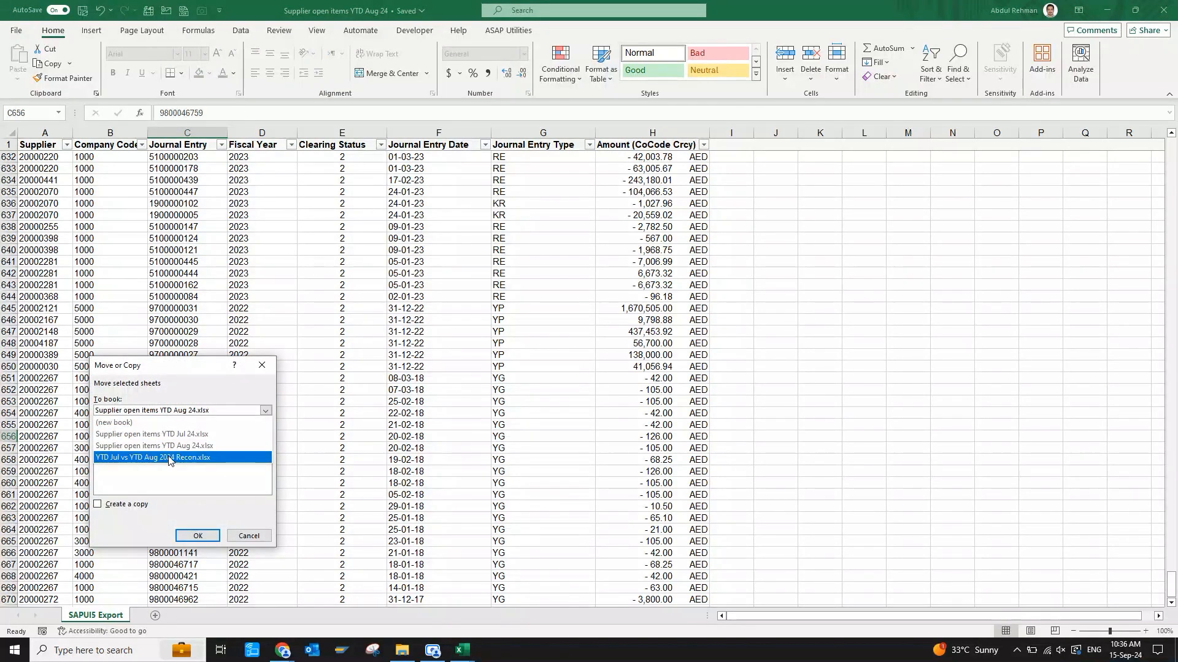
pyautogui.click(169, 460)
pyautogui.click(113, 443)
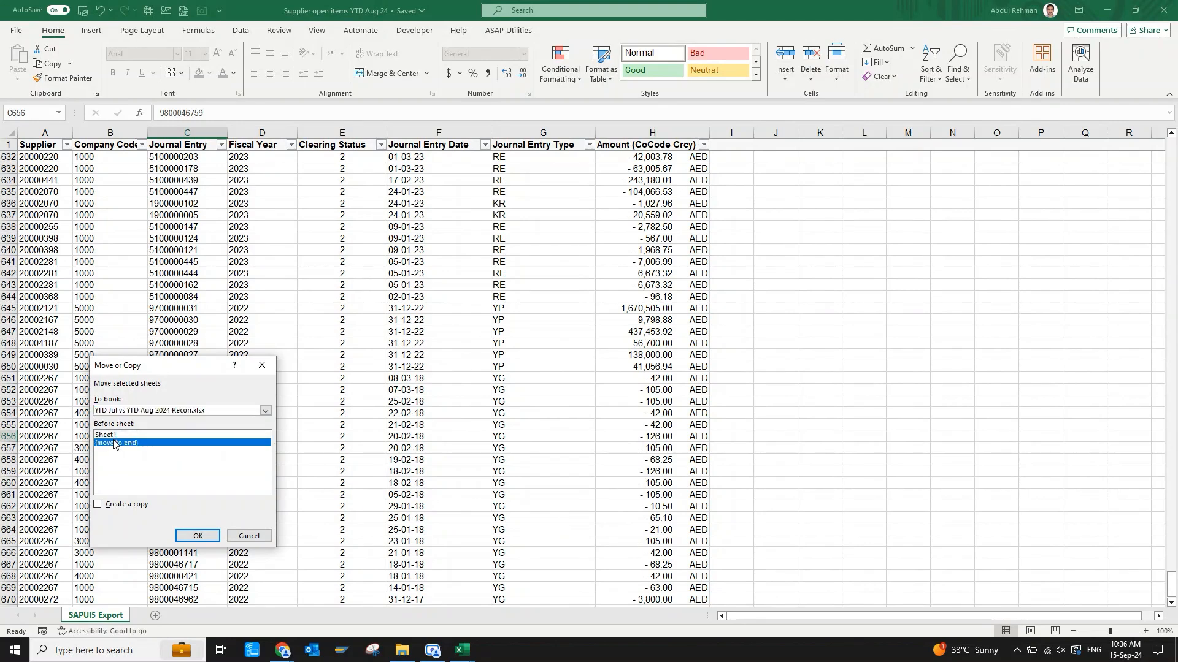
pyautogui.click(114, 435)
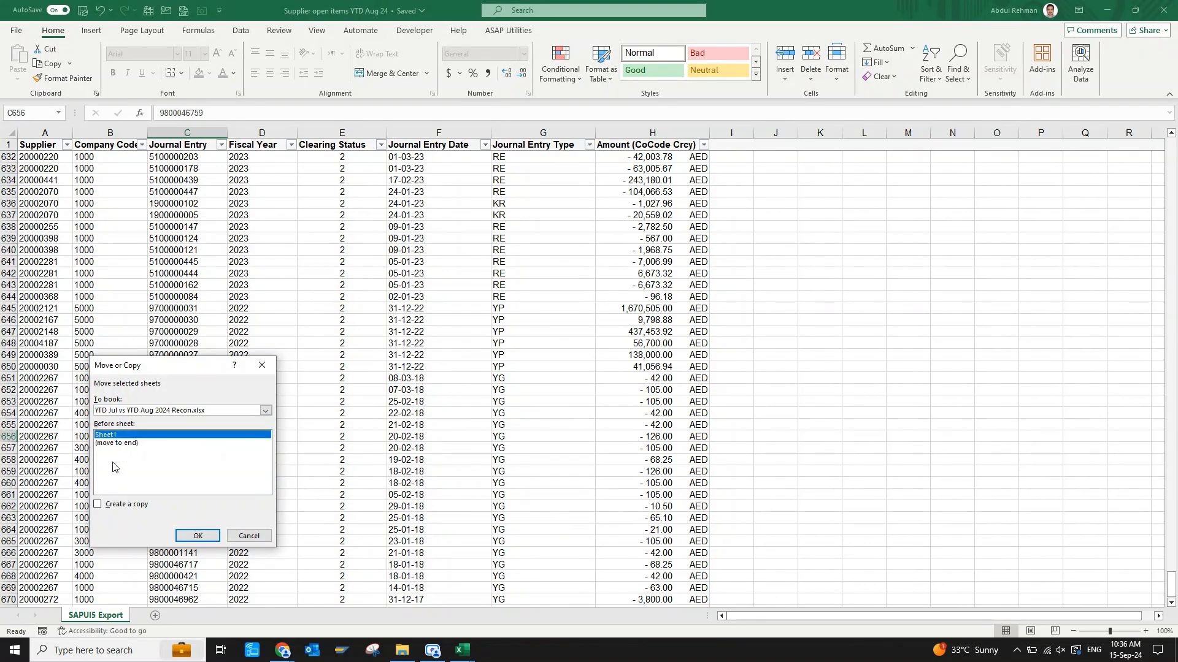
pyautogui.click(98, 506)
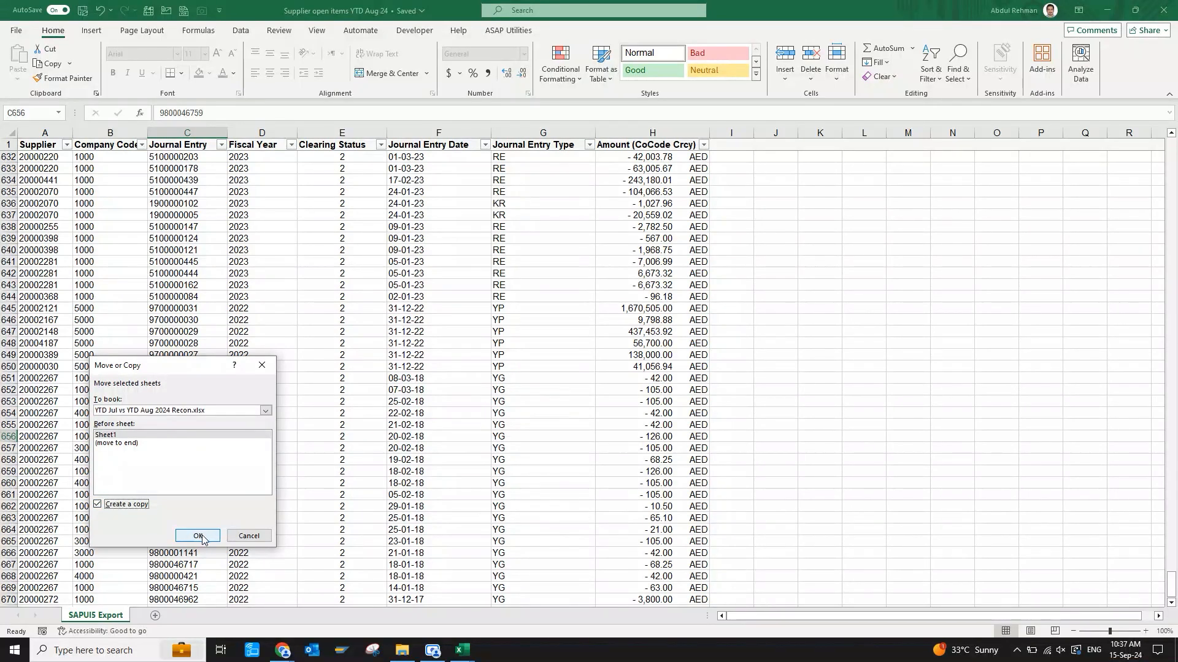
pyautogui.click(203, 538)
# Rename the copied sheet in the recon workbook as "YTD Aug 24".
pyautogui.click(158, 471)
pyautogui.doubleClick(112, 614)
pyautogui.write('YTD ')
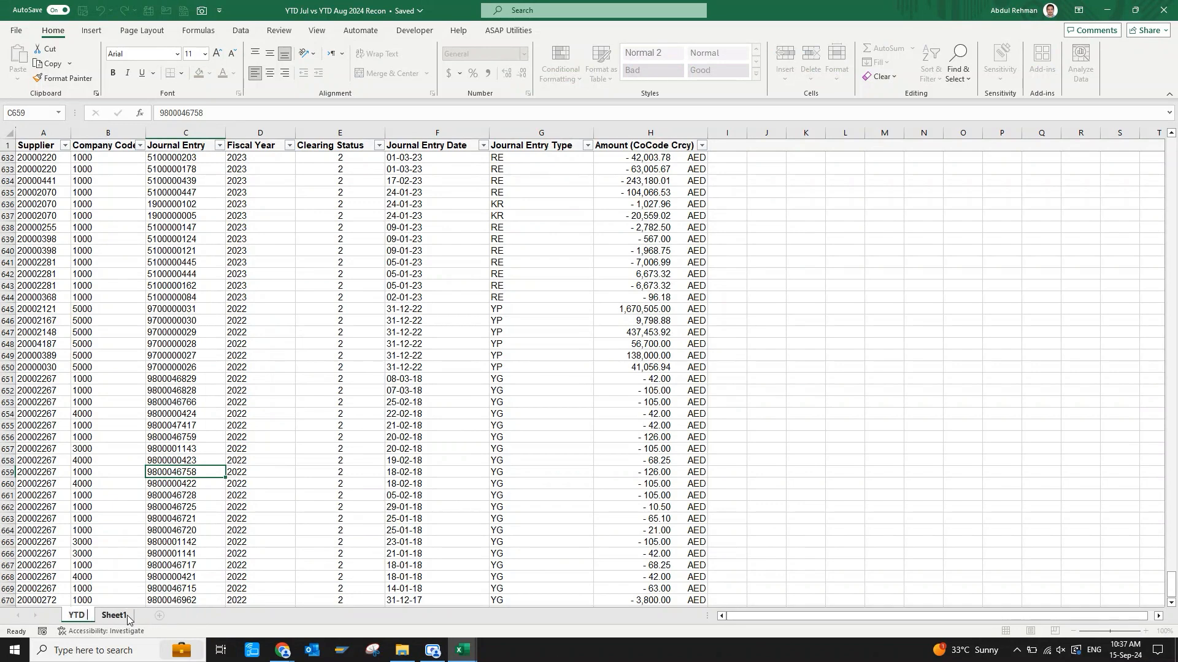
pyautogui.write('Jul 24')
pyautogui.press('Return')
# Switch to the workbook Supplier open items YTD Jul 24 and copy its entire data range including headers.
pyautogui.moveTo(462, 650)
pyautogui.click(345, 596)
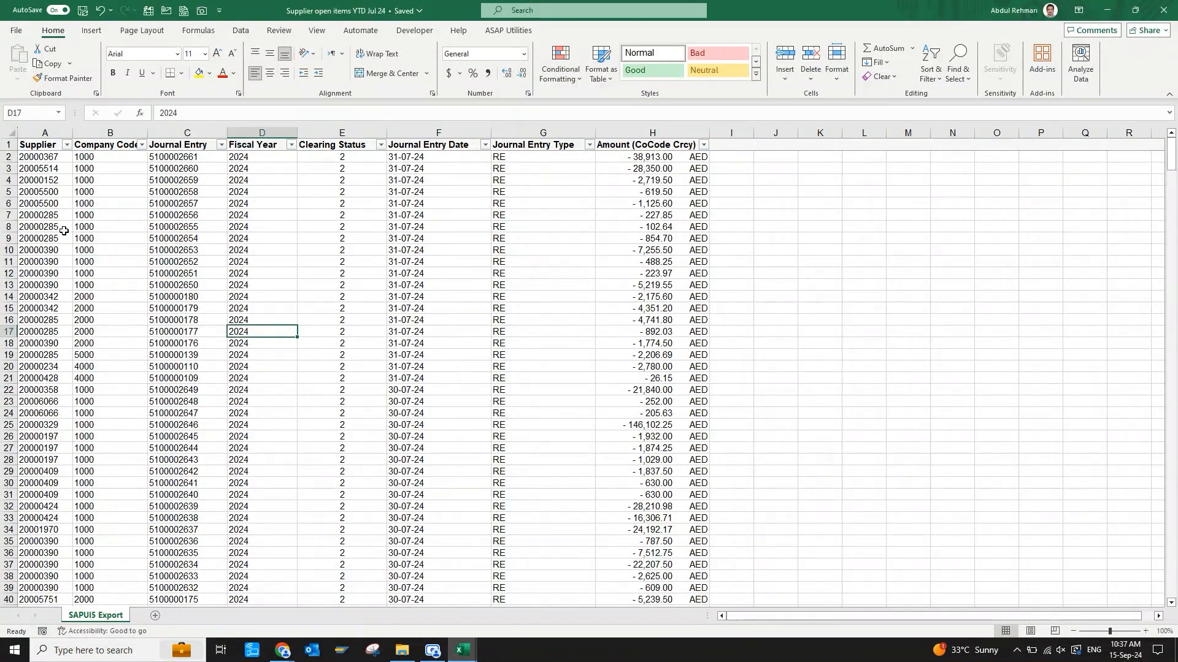
pyautogui.click(32, 159)
pyautogui.hotkey('ctrl', 'a')
pyautogui.hotkey('ctrl', 'c')
# Paste the July data into Sheet1 of the recon workbook and autofit its column widths.
pyautogui.click(466, 652)
pyautogui.click(562, 588)
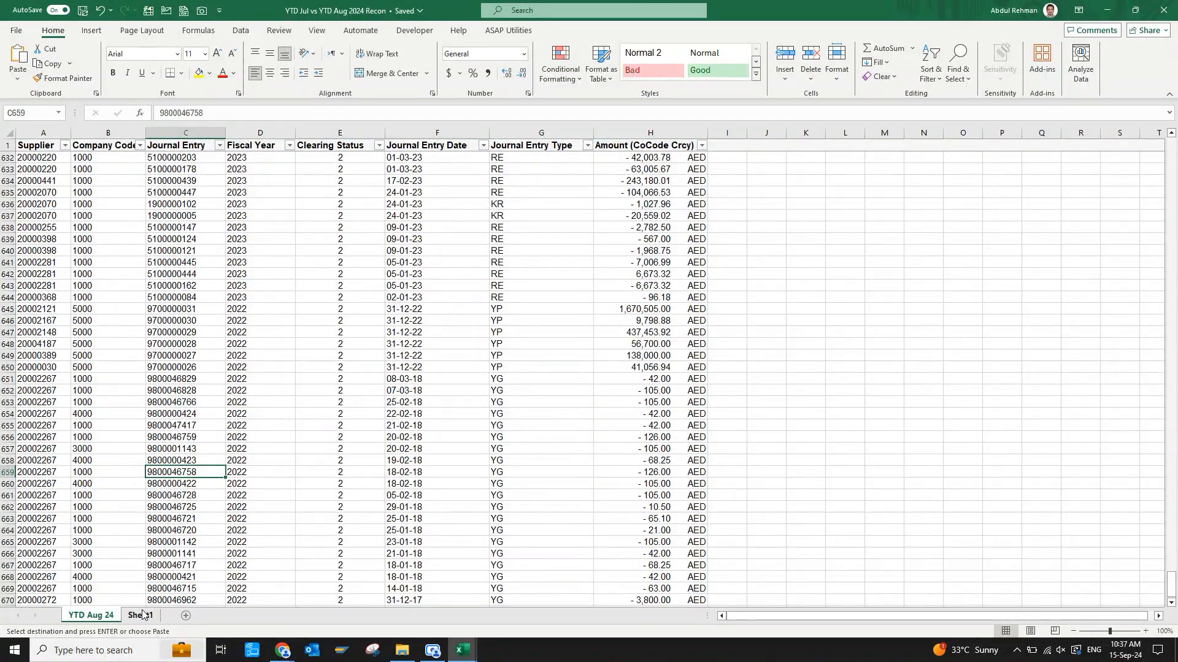
pyautogui.click(143, 615)
pyautogui.hotkey('ctrl', 'v')
pyautogui.hotkey('alt', 'h')
pyautogui.press('o')
pyautogui.press('i')
pyautogui.click(176, 291)
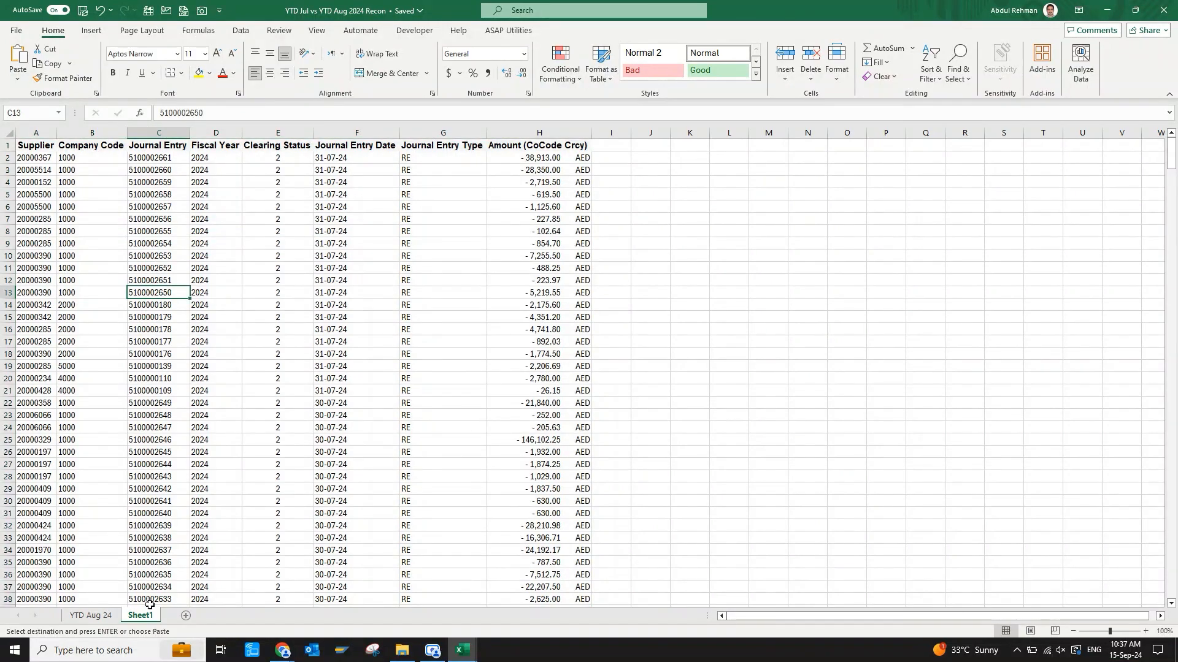
# Rename Sheet1, which holds the July data, as "YTD Jul 24".
pyautogui.doubleClick(140, 615)
pyautogui.write('YTD Jul 24')
pyautogui.press('Return')
pyautogui.click(603, 478)
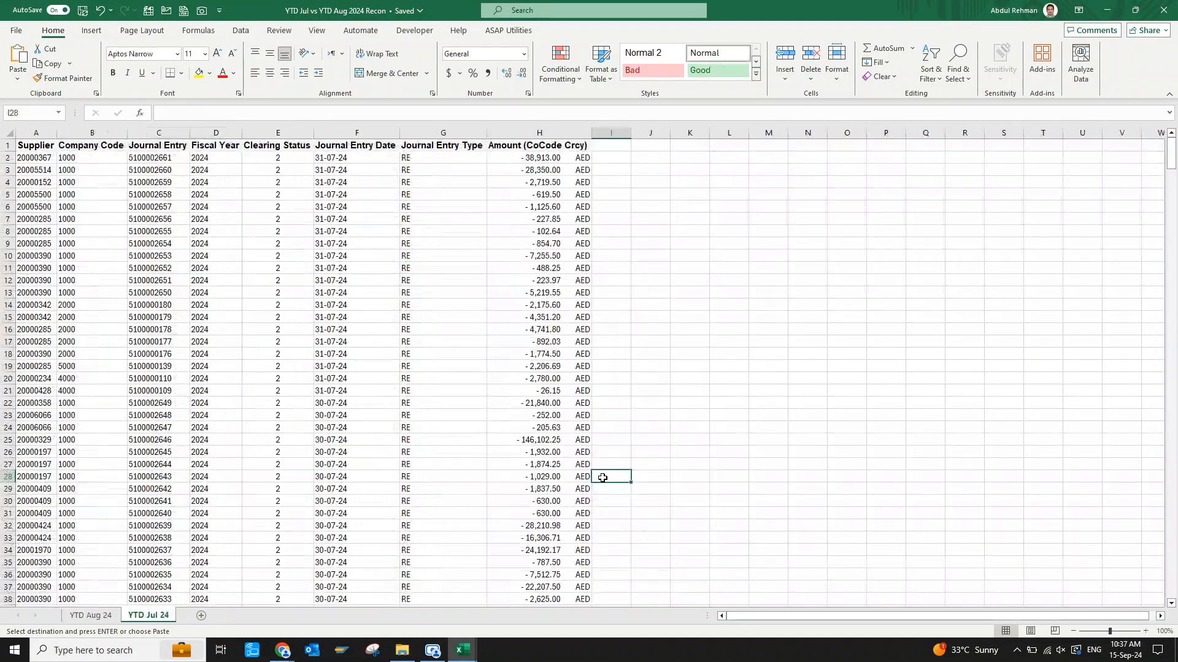
# Set the font of all data on the YTD Aug 24 sheet to Calibri and autofit its columns.
pyautogui.hotkey('ctrl', 'pageup')
pyautogui.hotkey('ctrl', 'a')
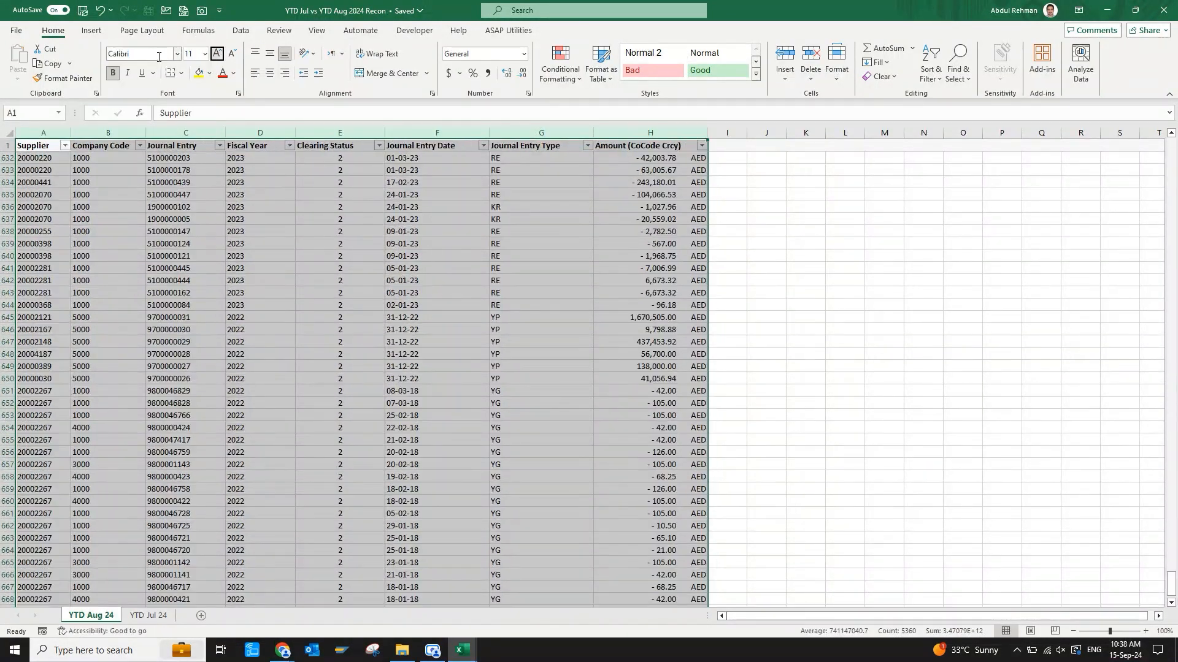
pyautogui.click(189, 241)
pyautogui.hotkey('ctrl', 'Up')
pyautogui.hotkey('ctrl', 'Left')
pyautogui.hotkey('ctrl', 'space')
pyautogui.hotkey('ctrl', 'shift', 'Right')
pyautogui.hotkey('alt', 'h')
pyautogui.press('o')
pyautogui.press('i')
# Set the font of all data columns on the YTD Jul 24 sheet to Calibri to match the August sheet.
pyautogui.hotkey('ctrl', 'pagedown')
pyautogui.hotkey('ctrl', 'Home')
pyautogui.hotkey('ctrl', 'space')
pyautogui.hotkey('ctrl', 'shift', 'Right')
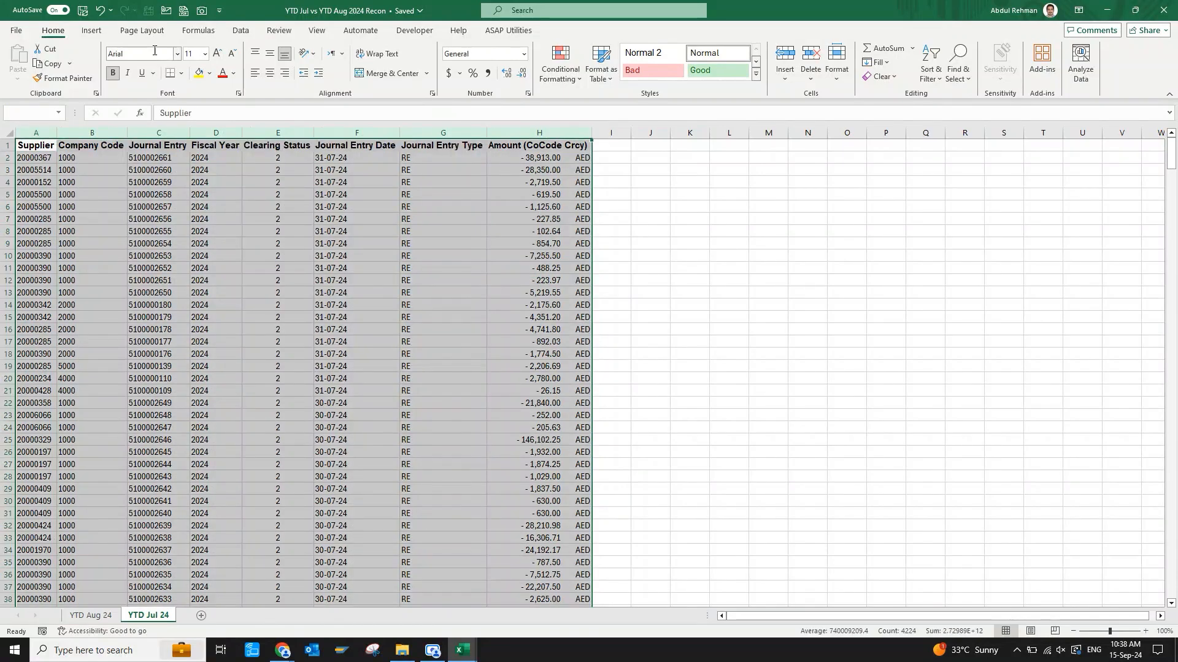
pyautogui.click(187, 268)
pyautogui.hotkey('ctrl', 'pageup')
pyautogui.hotkey('ctrl', 'pagedown')
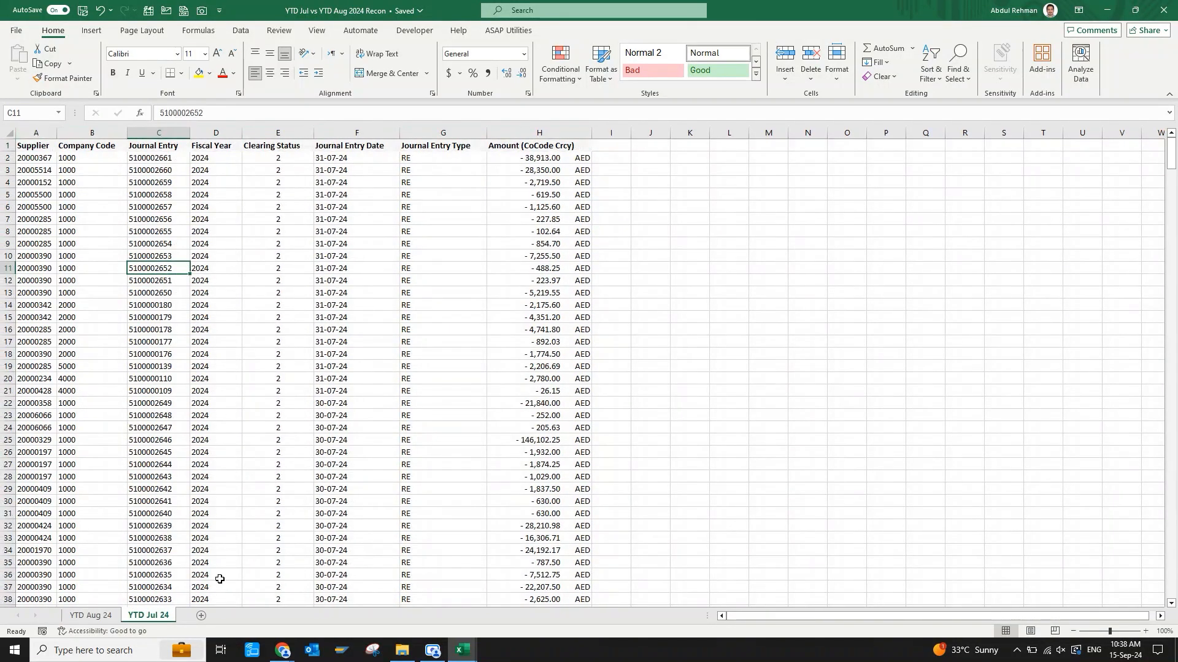
# Add a new last sheet named "Recon Workings" and move the YTD Jul 24 sheet before YTD Aug 24.
pyautogui.click(201, 615)
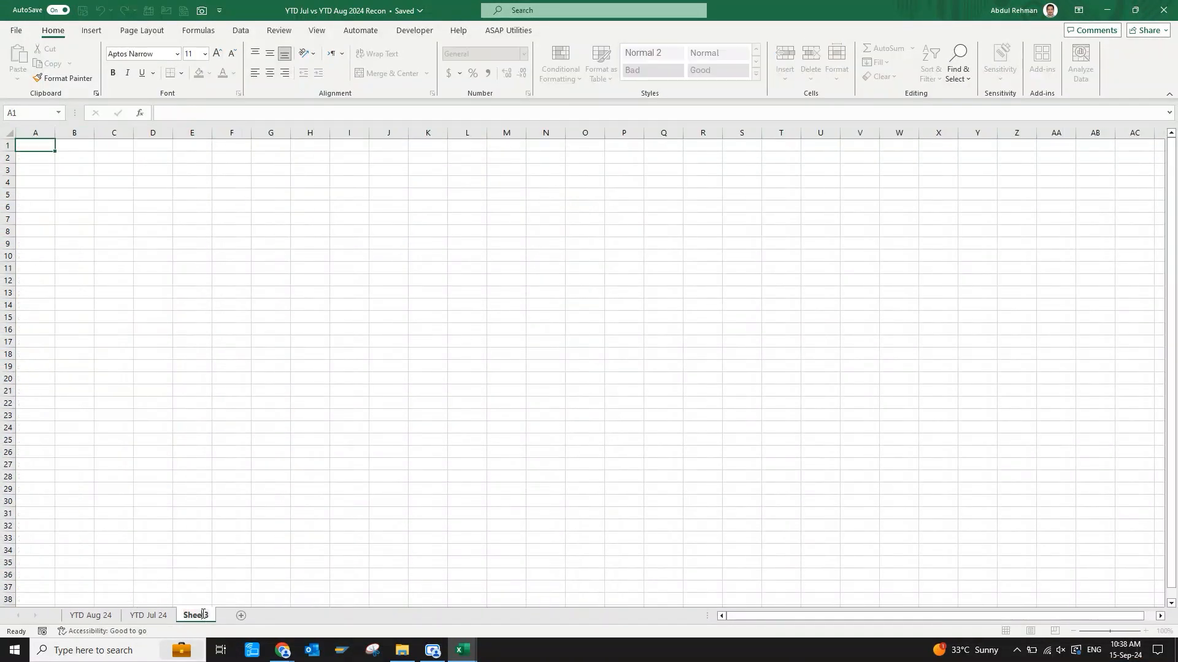
pyautogui.doubleClick(203, 615)
pyautogui.press('BackSpace')
pyautogui.write('Recon Workings')
pyautogui.press('Return')
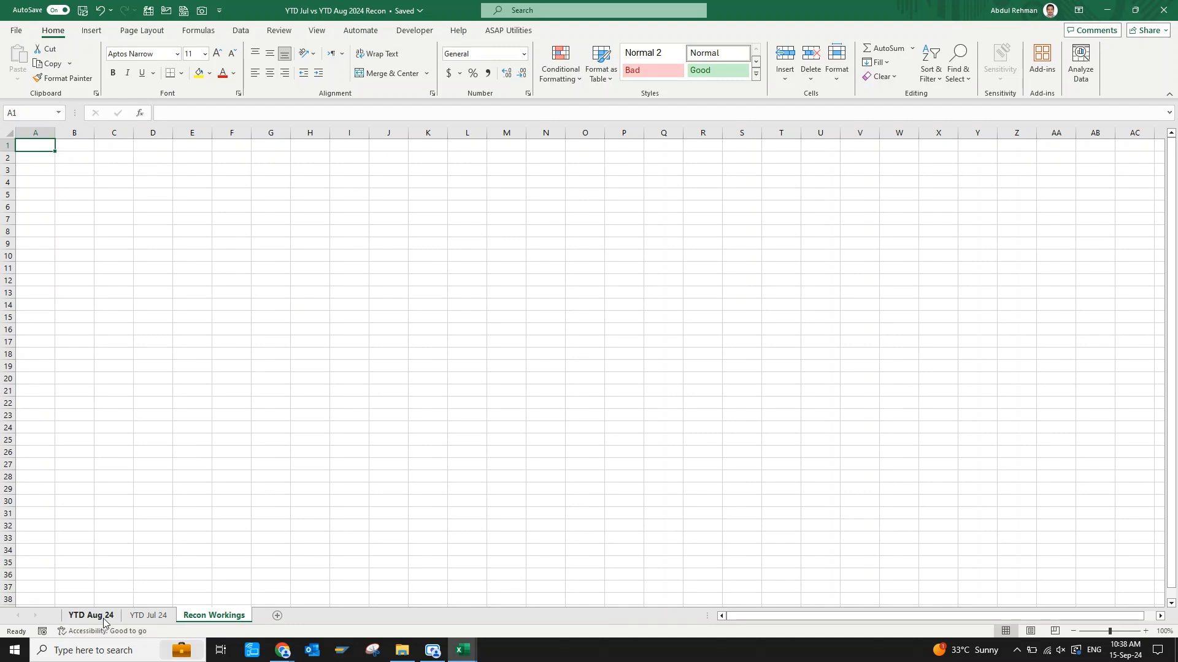
pyautogui.click(150, 616)
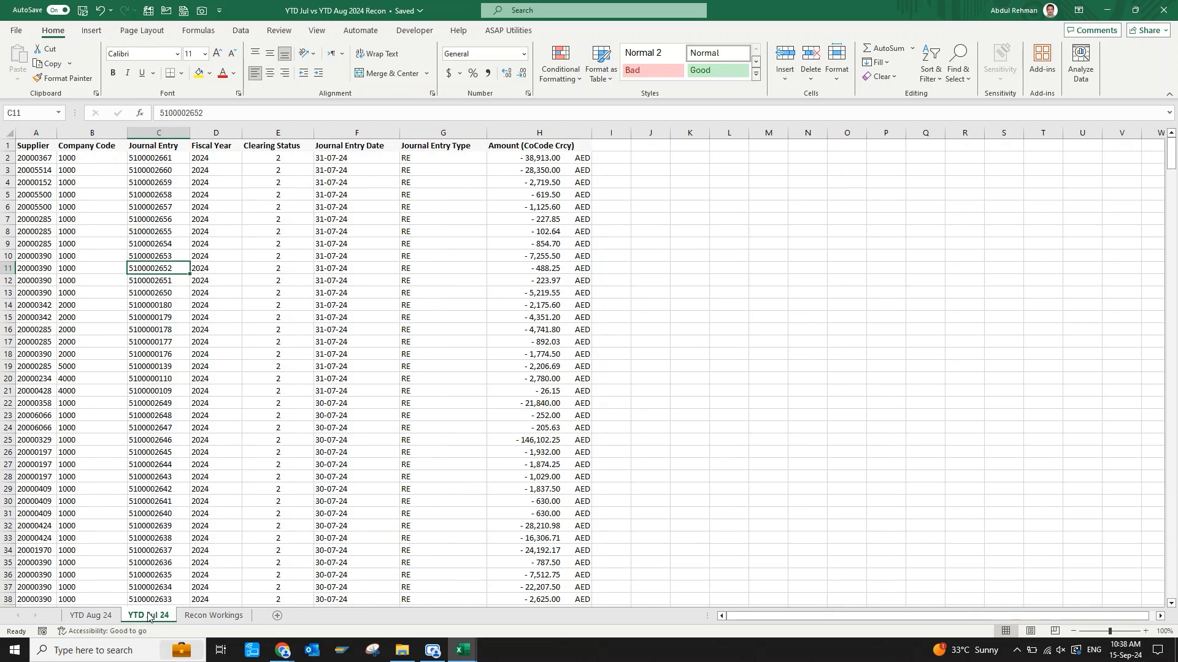
pyautogui.moveTo(128, 617); pyautogui.dragTo(81, 620)
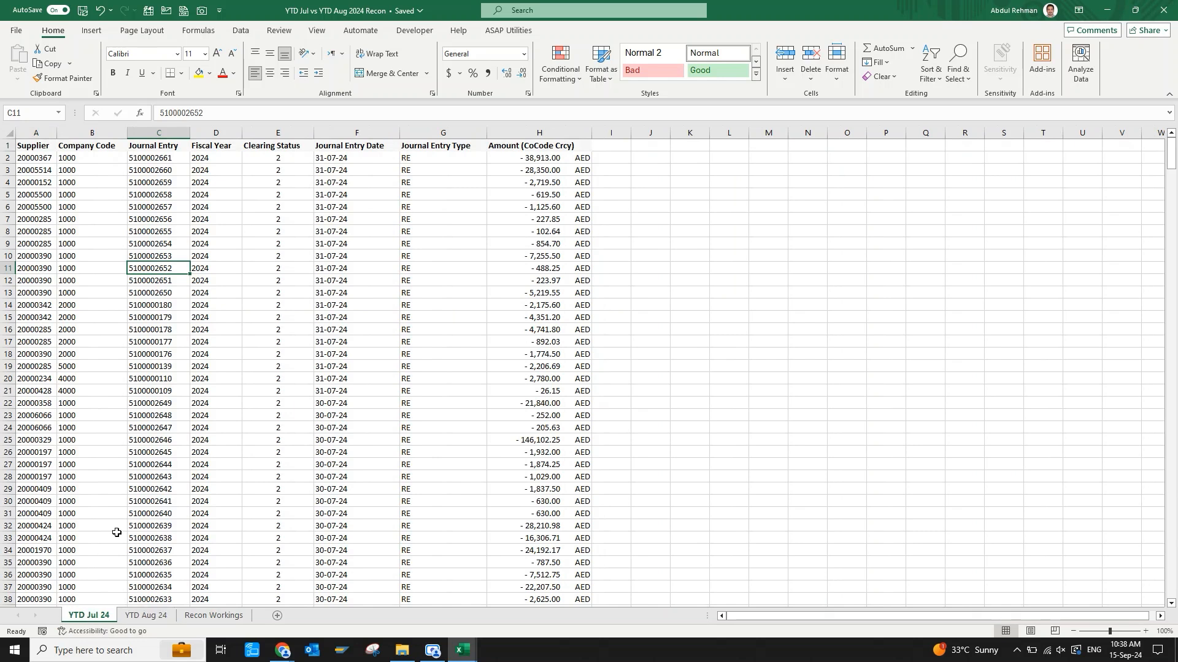
# Fill the header cells from Supplier to Amount with yellow on both the YTD Jul 24 and YTD Aug 24 sheets.
pyautogui.click(153, 491)
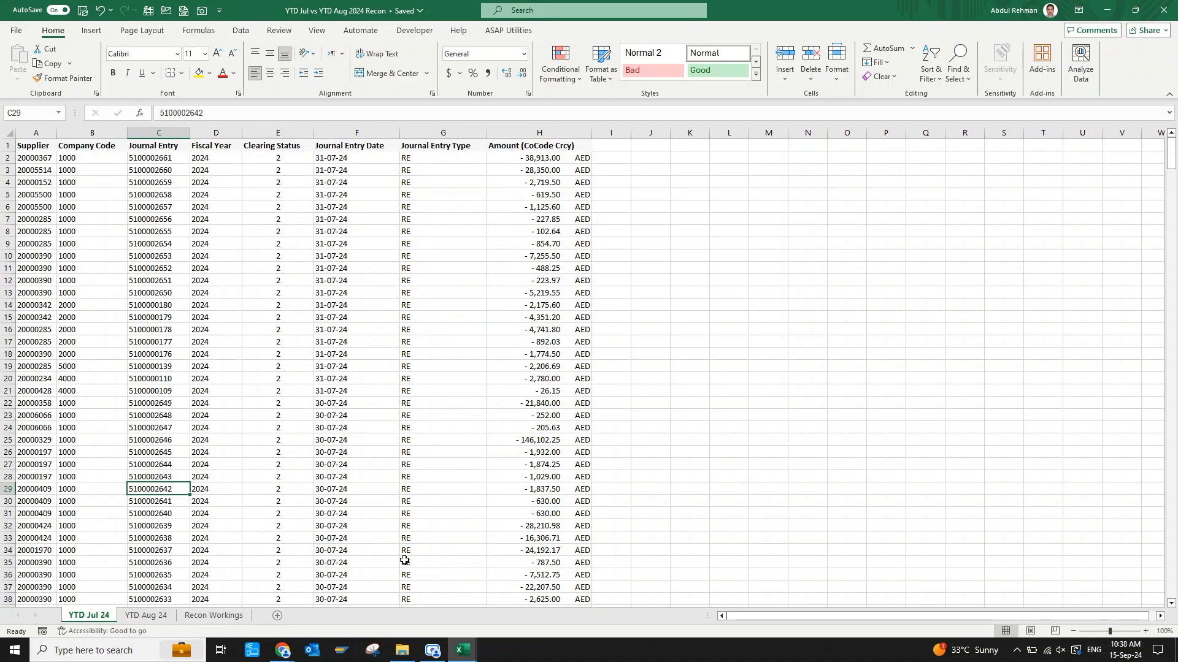
pyautogui.click(191, 253)
pyautogui.hotkey('ctrl', 'Home')
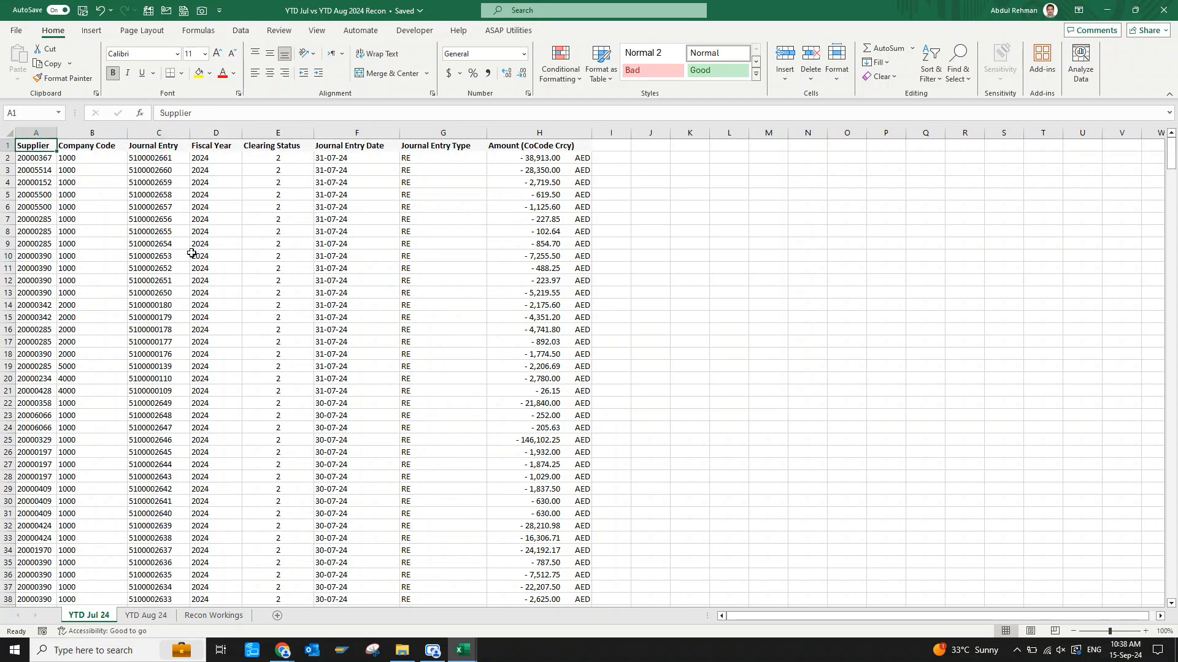
pyautogui.hotkey('ctrl', 'shift', 'Right')
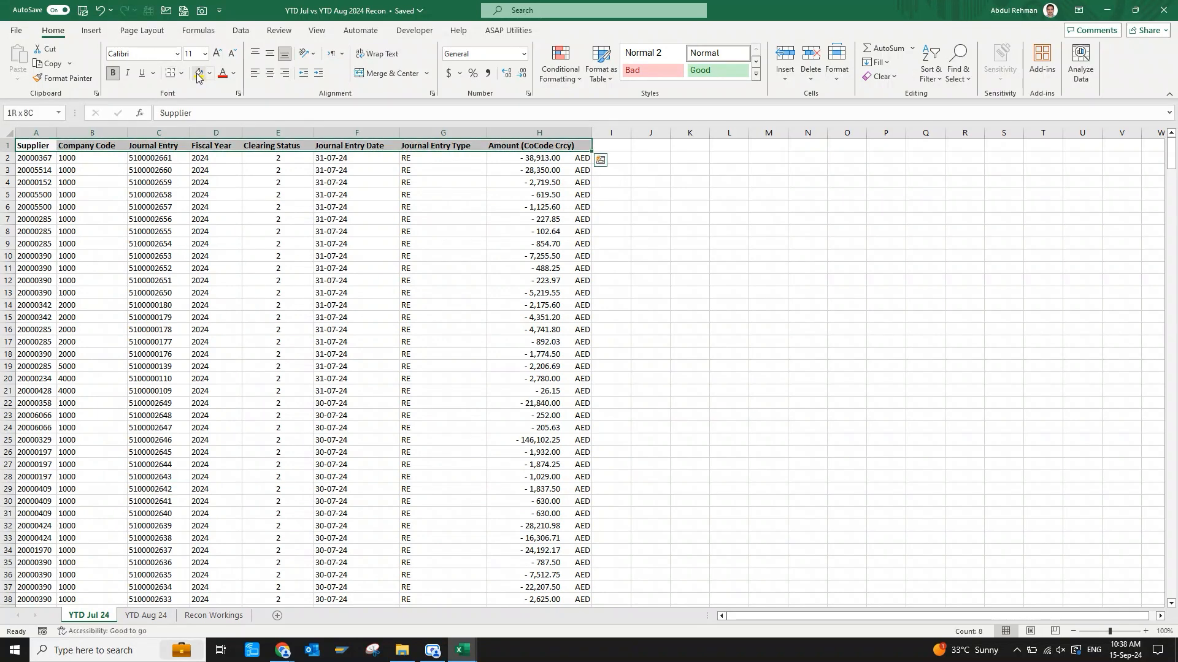
pyautogui.click(198, 74)
pyautogui.hotkey('ctrl', 'pagedown')
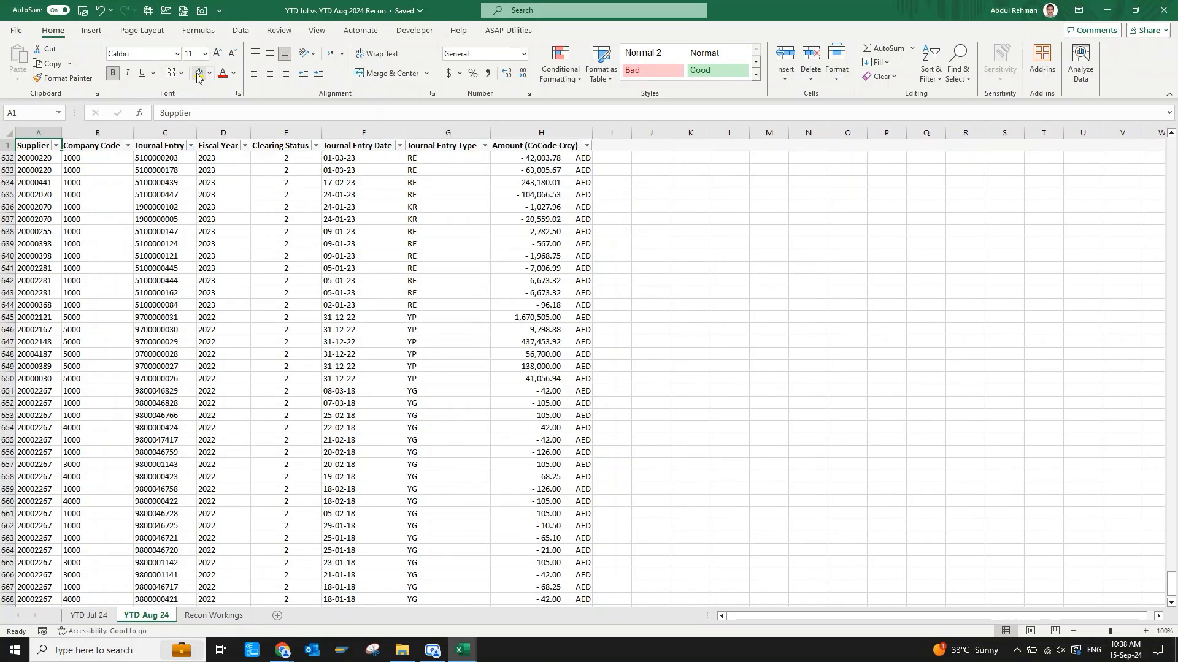
pyautogui.hotkey('ctrl', 'shift', 'Right')
pyautogui.click(198, 74)
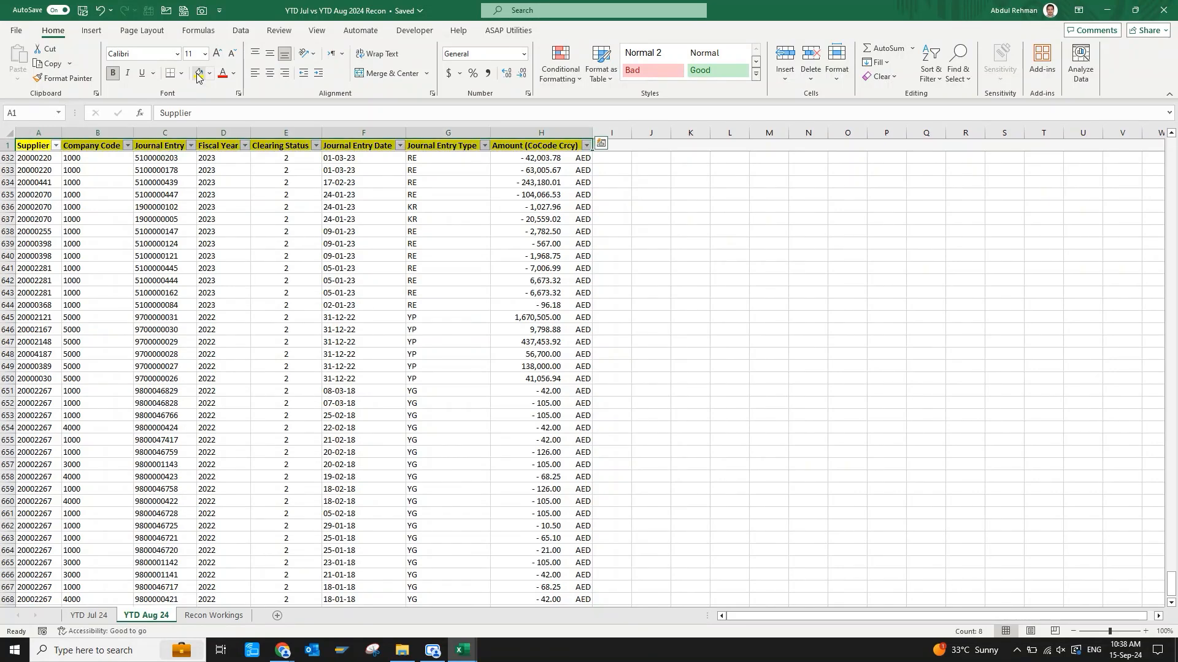
# Examine the Company Code, Journal Entry and Fiscal Year columns on the YTD Jul 24 sheet, down to the last rows.
pyautogui.hotkey('ctrl', 'pageup')
pyautogui.hotkey('ctrl', 'Home')
pyautogui.press('Down')
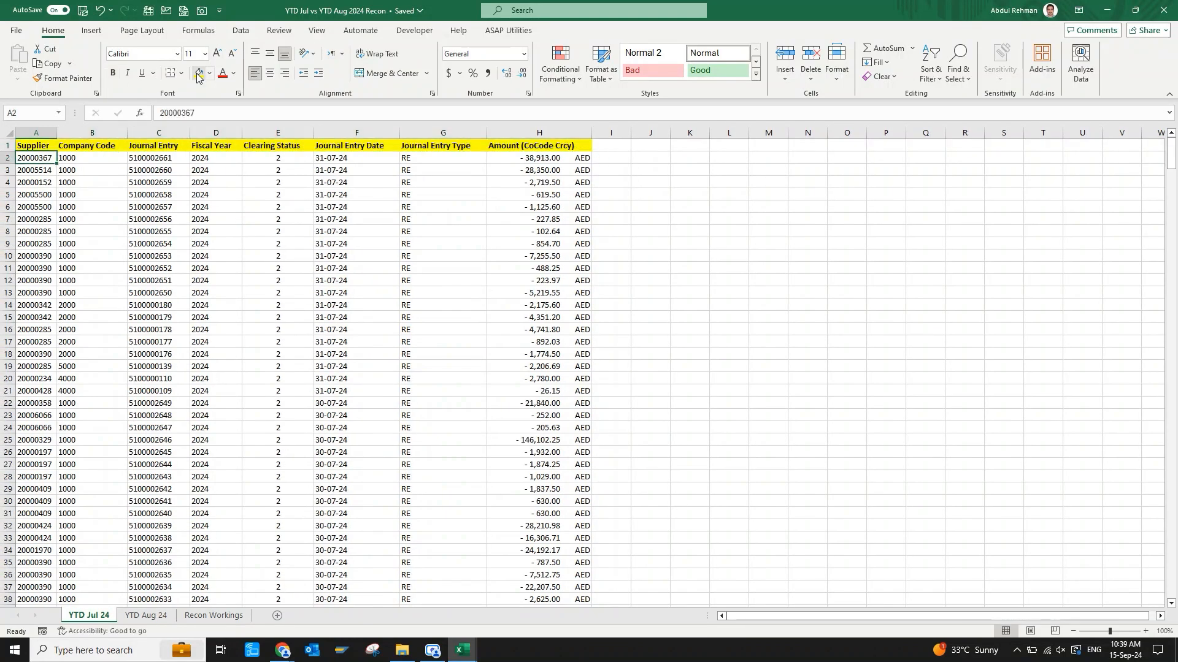
pyautogui.press('Right')
pyautogui.press('Right')
pyautogui.press('Right')
pyautogui.press('Right')
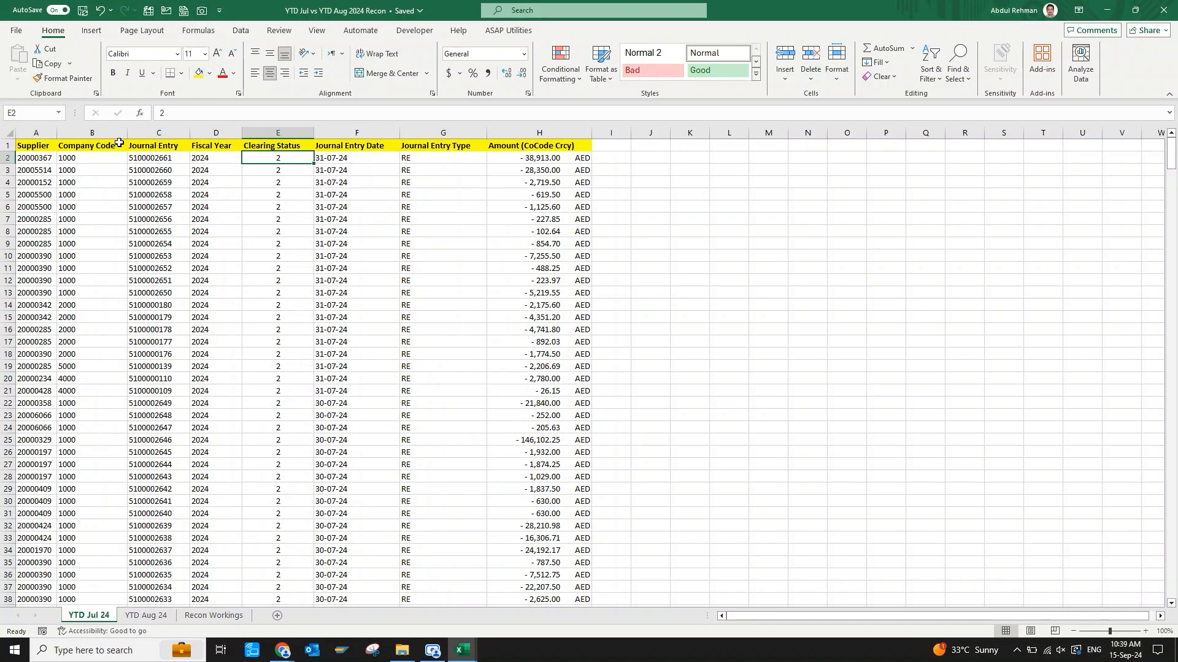
pyautogui.moveTo(92, 132); pyautogui.dragTo(204, 130)
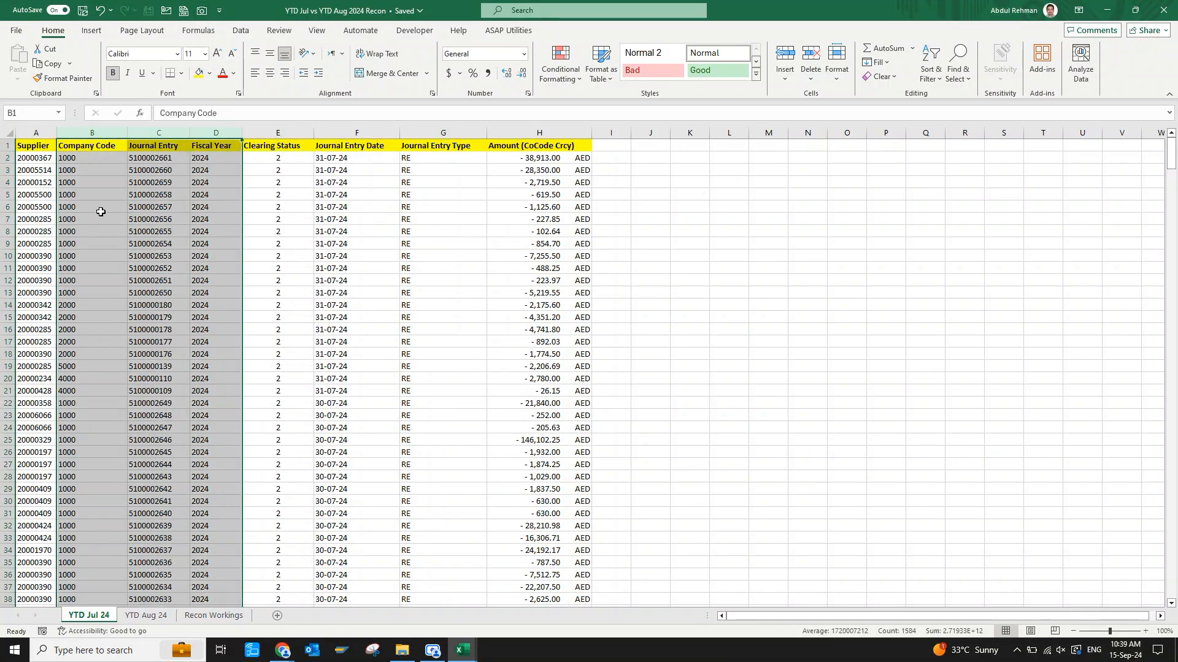
pyautogui.click(288, 244)
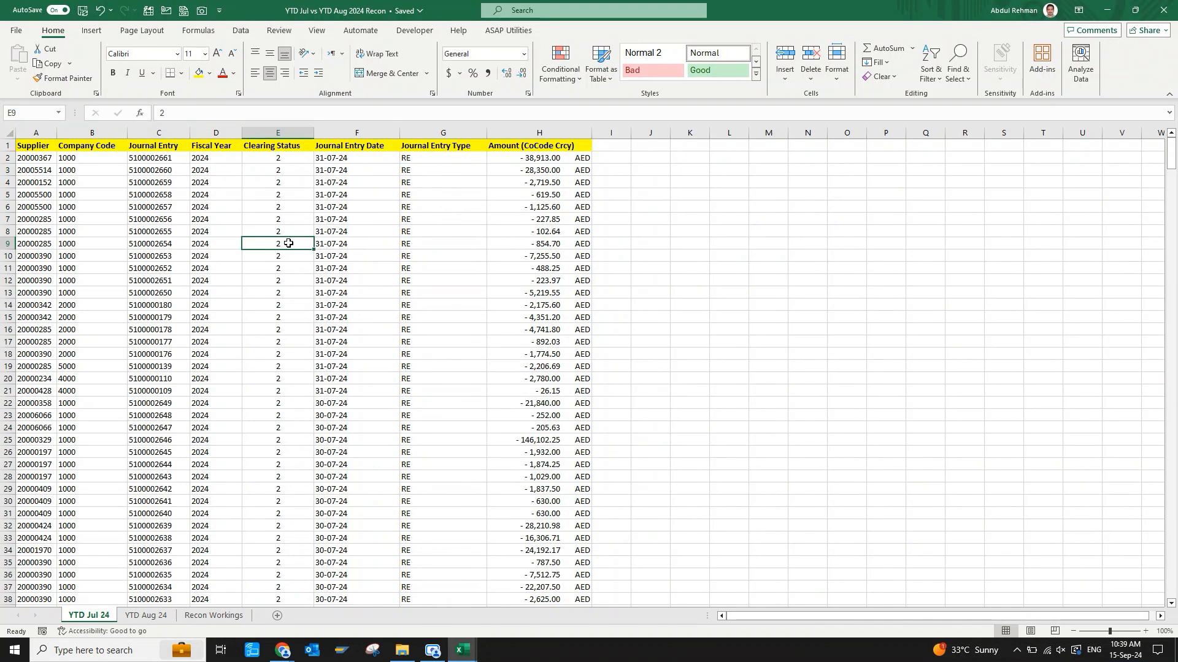
pyautogui.press('Left')
pyautogui.press('Left')
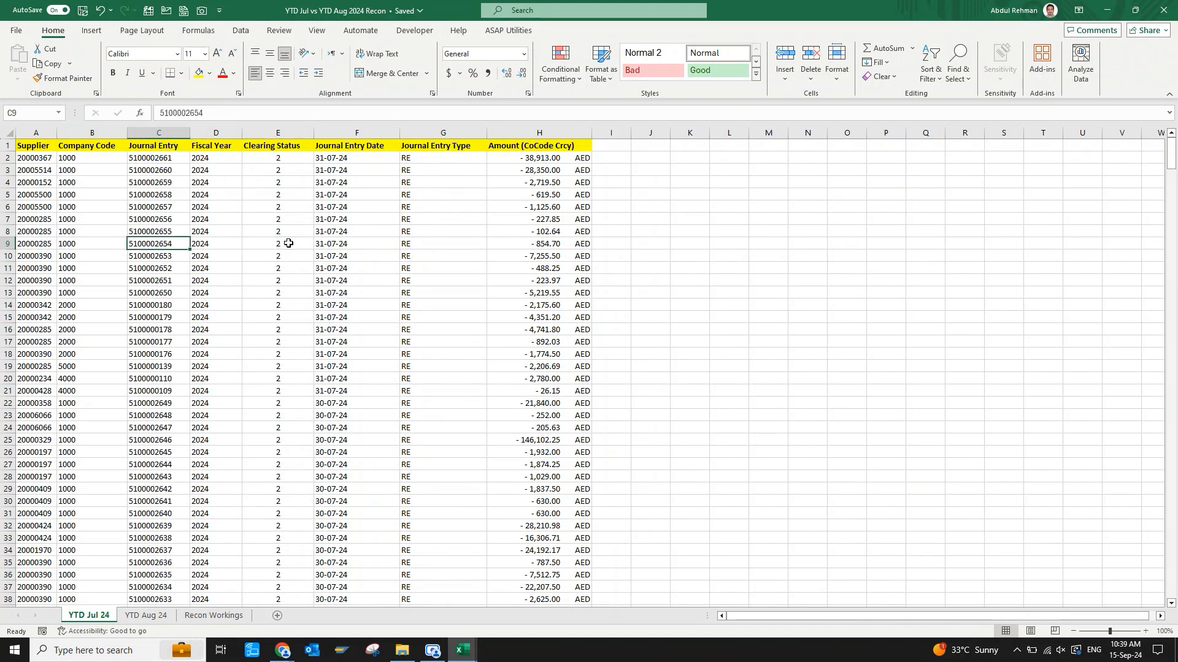
pyautogui.press('Down')
pyautogui.press('Up')
pyautogui.hotkey('ctrl', 'Down')
pyautogui.press('Up')
pyautogui.press('Up')
pyautogui.press('Up')
pyautogui.press('Up')
pyautogui.press('Up')
pyautogui.press('Up')
pyautogui.press('Up')
pyautogui.press('Up')
pyautogui.press('Up')
pyautogui.press('Up')
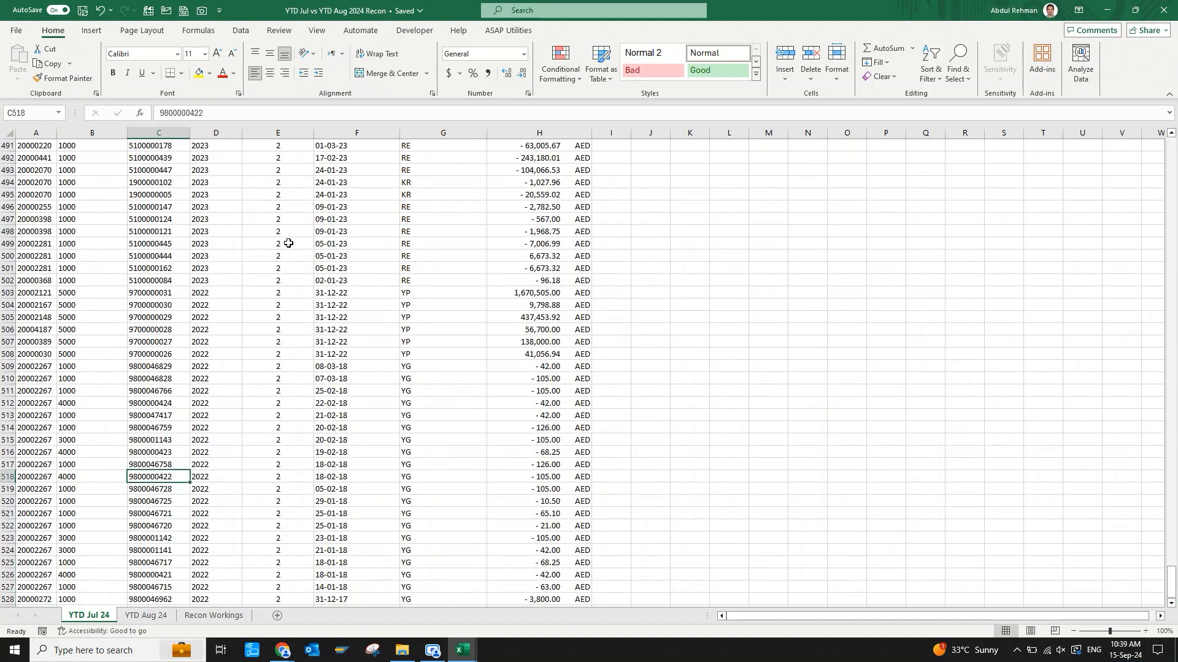
pyautogui.press('Up')
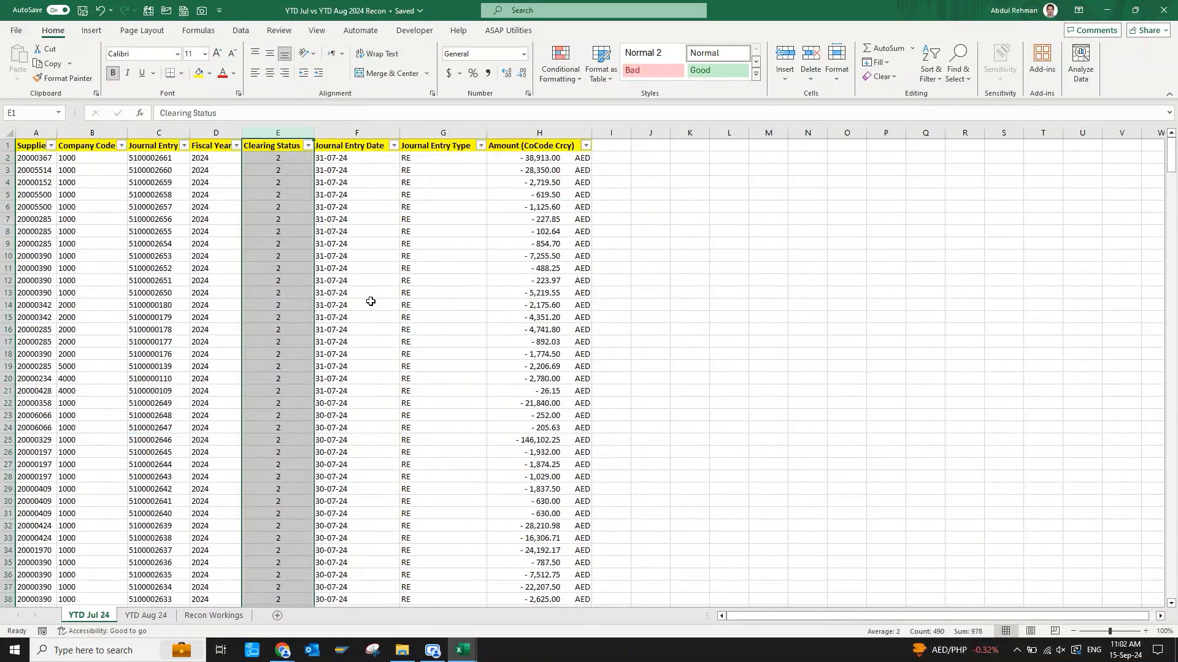
# Insert a column before Clearing Status on the YTD Jul 24 sheet, title it "Helper Column" and autofit its width.
pyautogui.hotkey('ctrl', 'shift', '+')
pyautogui.write('H')
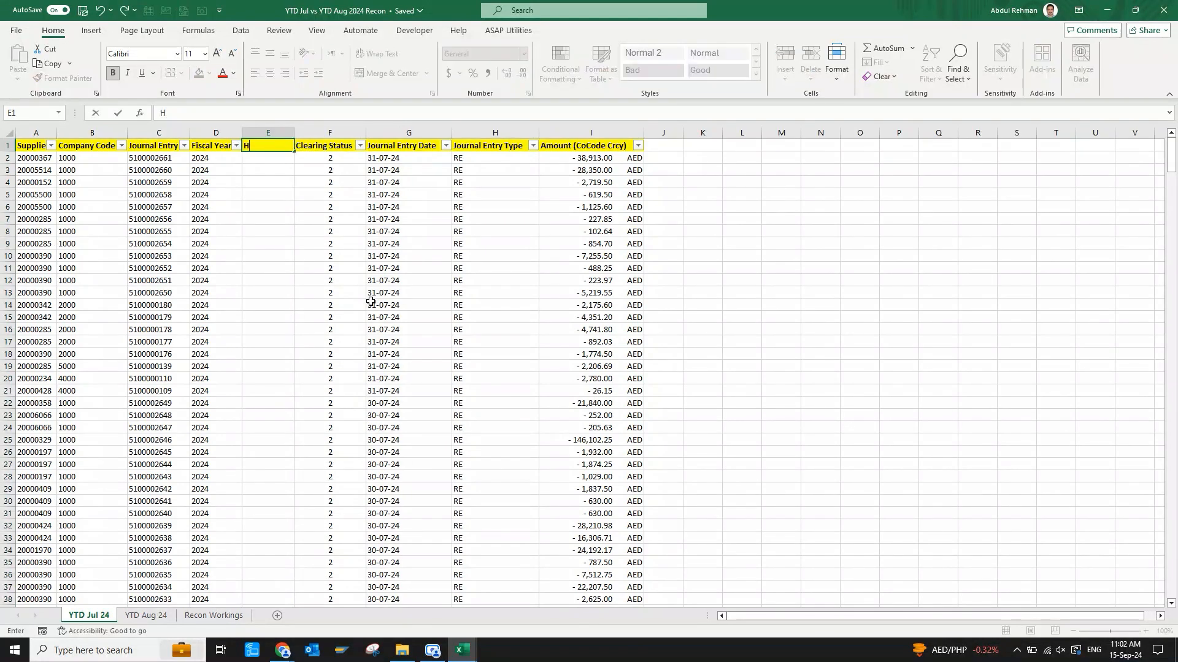
pyautogui.write('elper Coumn')
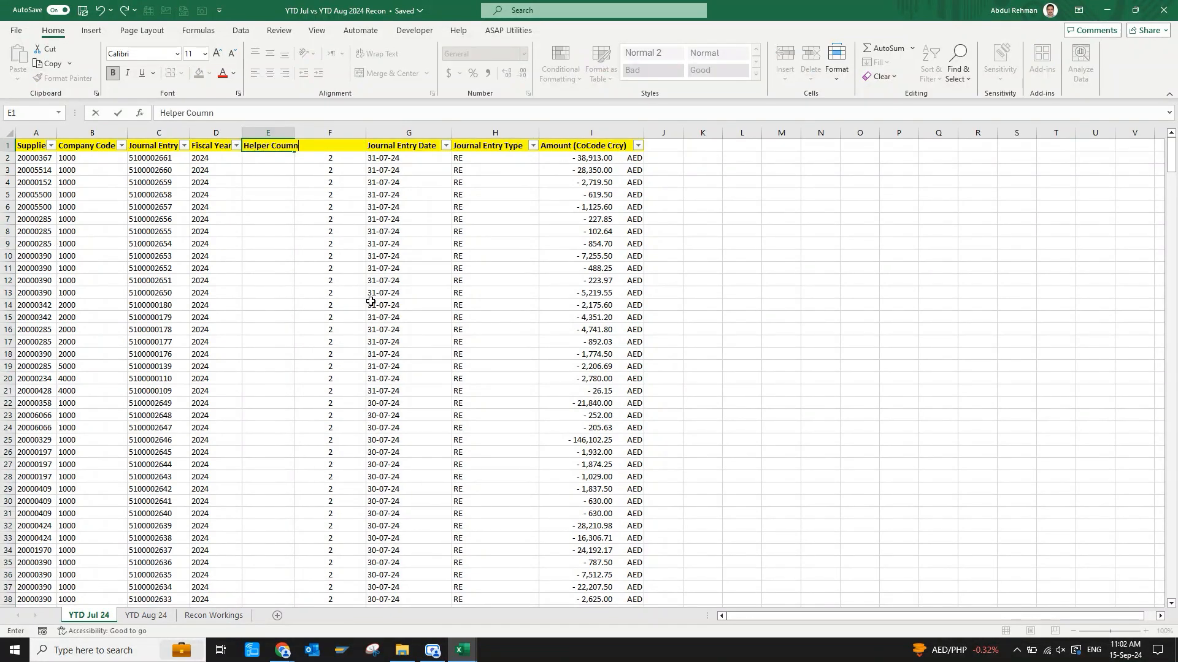
pyautogui.press('BackSpace')
pyautogui.press('BackSpace')
pyautogui.write('lumn')
pyautogui.hotkey('ctrl', 'Return')
pyautogui.hotkey('alt', 'h')
pyautogui.press('o')
pyautogui.press('i')
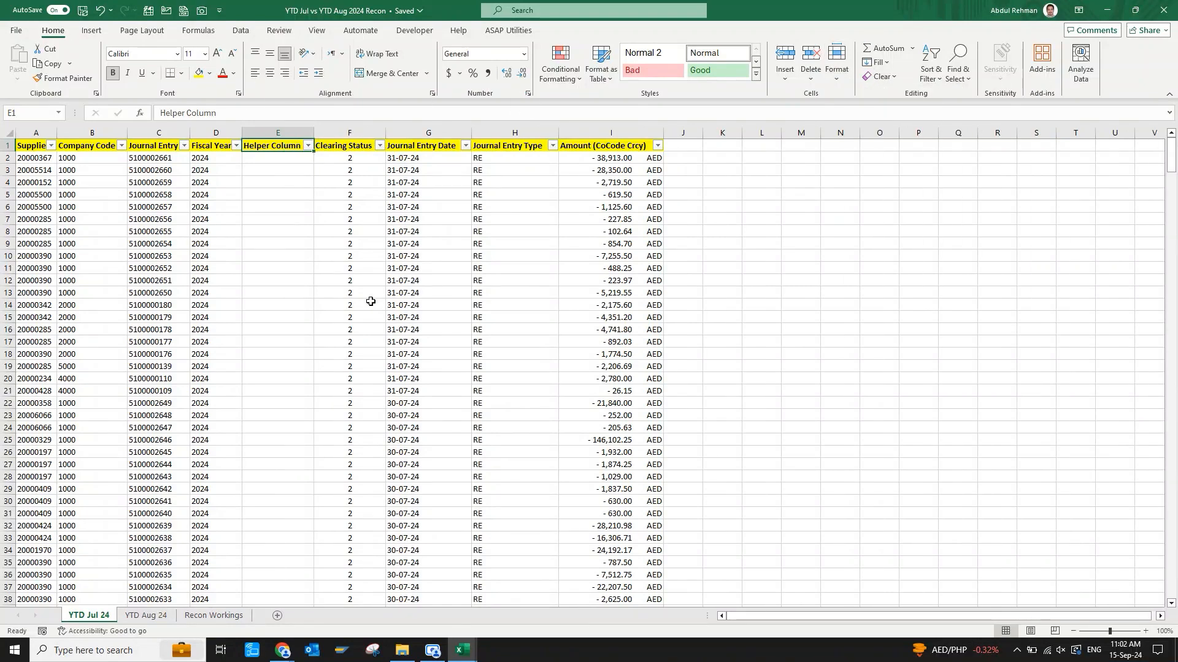
# Enter =CONCAT(B2,C2,D2) in E2 to join the company code, journal entry and fiscal year.
pyautogui.press('Down')
pyautogui.write('=')
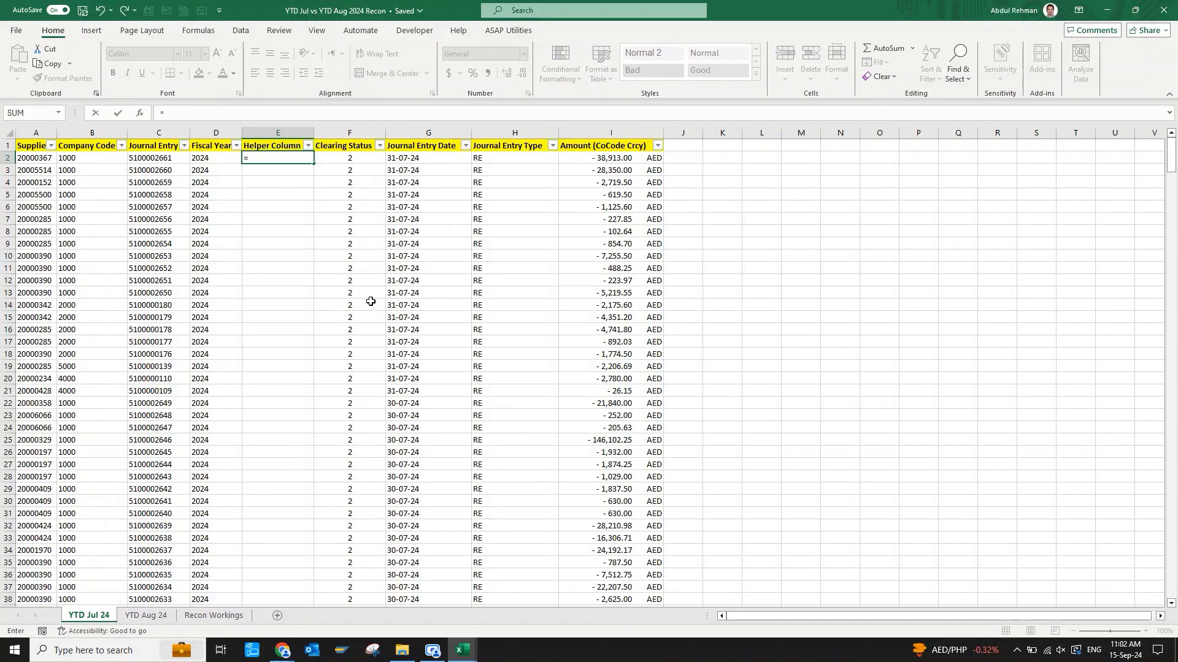
pyautogui.write('con')
pyautogui.press('Tab')
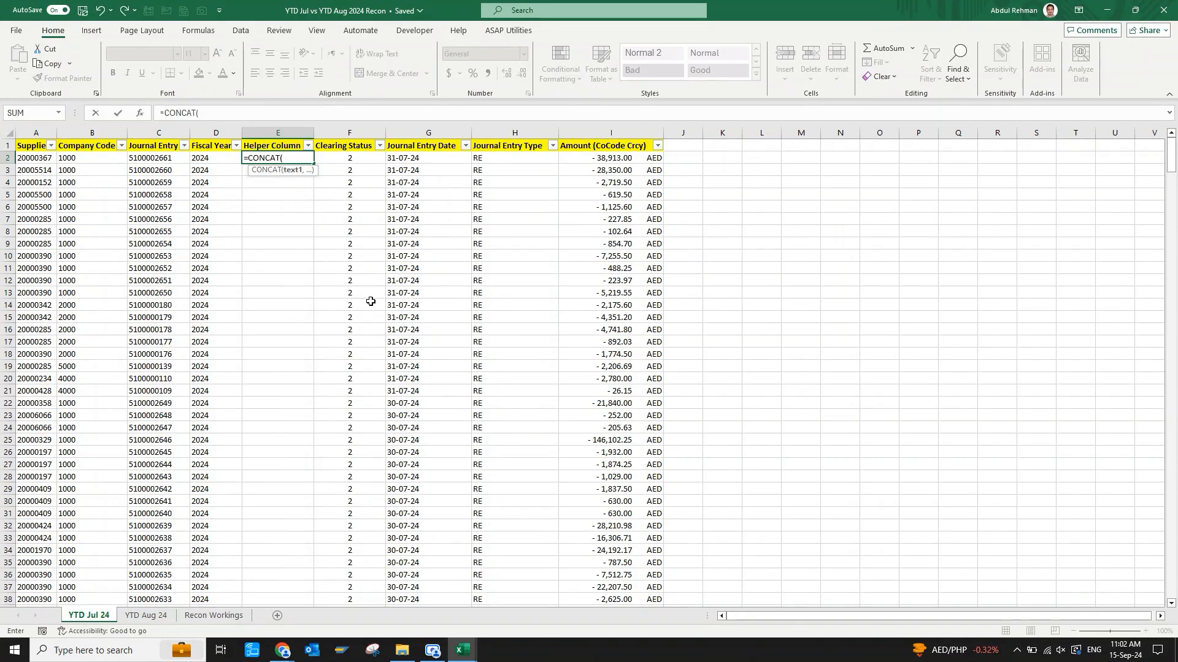
pyautogui.press('Left')
pyautogui.press('Left')
pyautogui.press('Left')
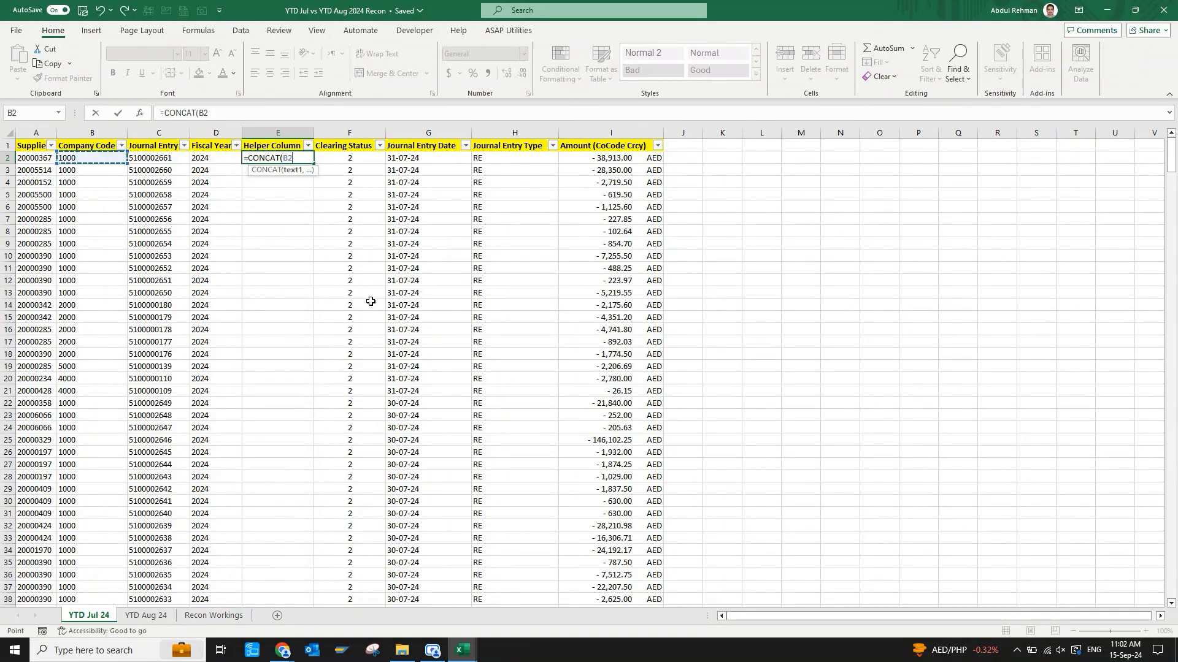
pyautogui.write(',')
pyautogui.press('Left')
pyautogui.press('Left')
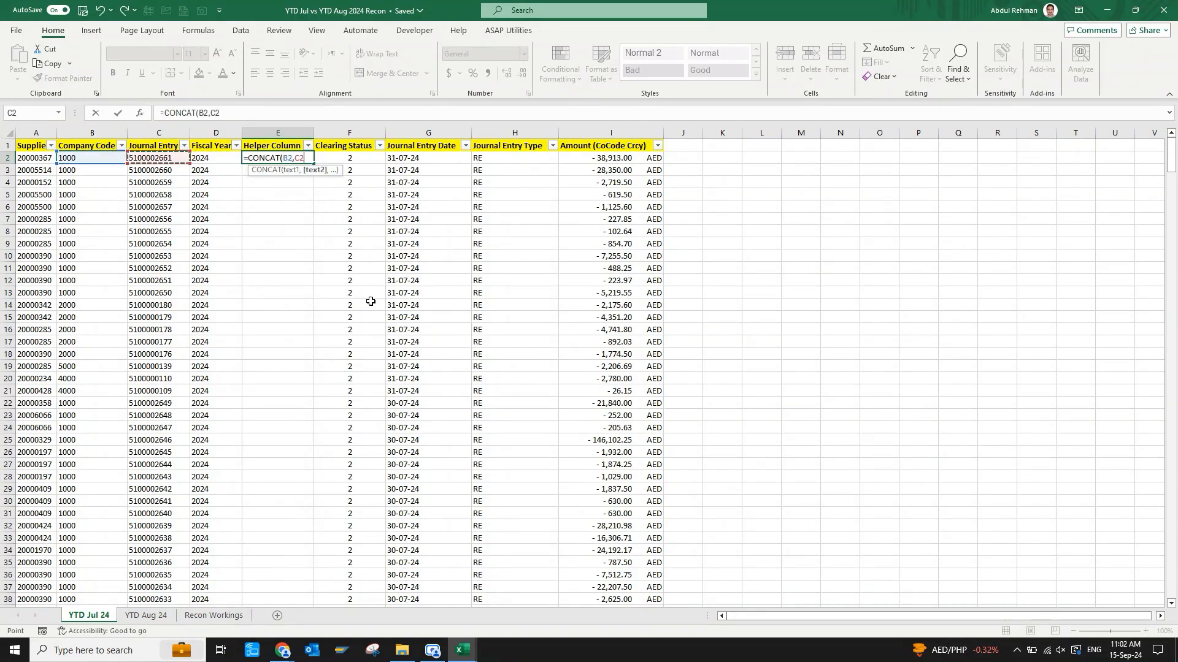
pyautogui.write(',')
pyautogui.press('Left')
pyautogui.write(')')
pyautogui.press('Return')
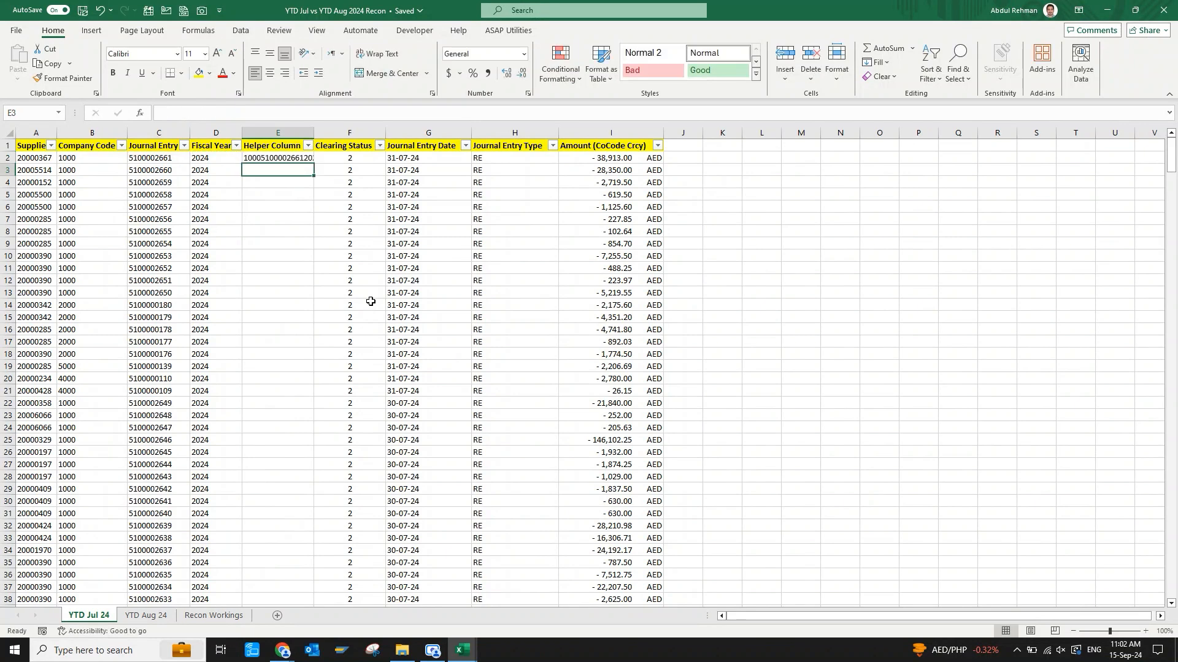
# Autofit the July Helper Column to the E2 result and fill the CONCAT formula down to the last data row.
pyautogui.press('Up')
pyautogui.hotkey('alt', 'h')
pyautogui.press('o')
pyautogui.press('i')
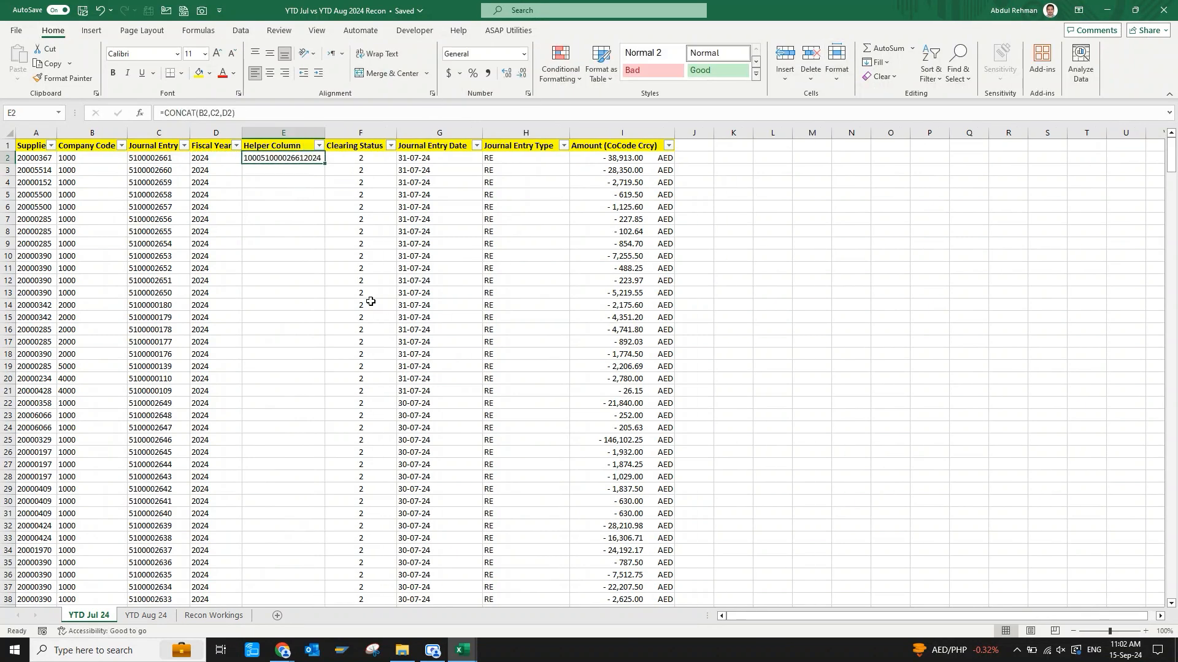
pyautogui.press('Right')
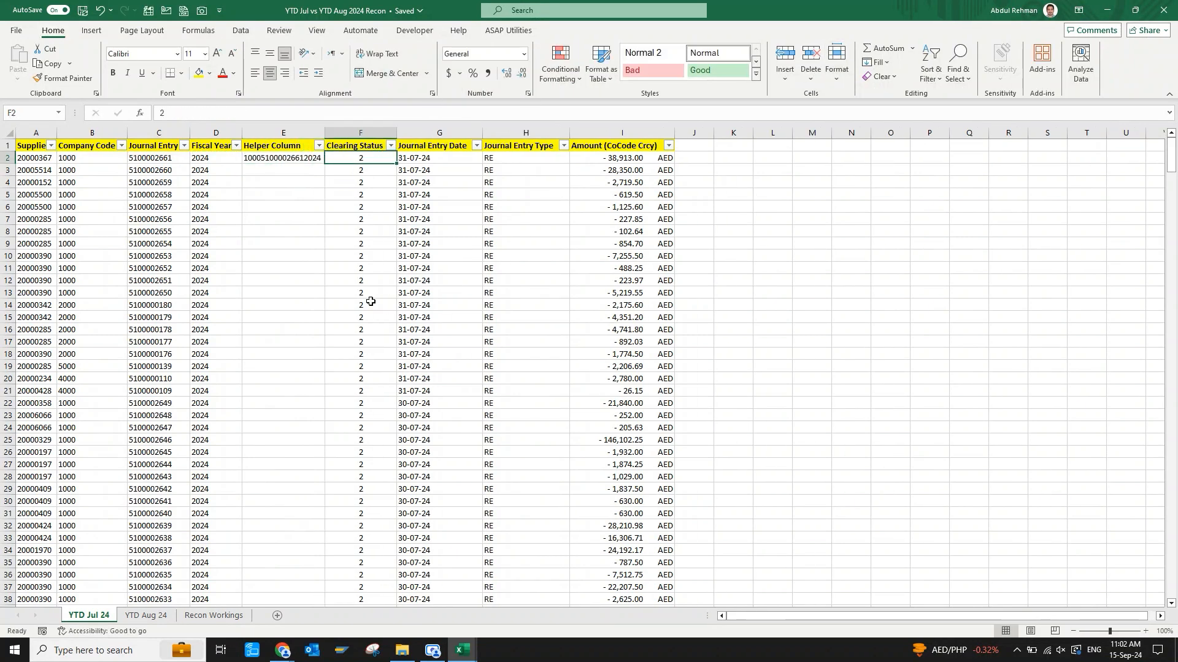
pyautogui.press('Left')
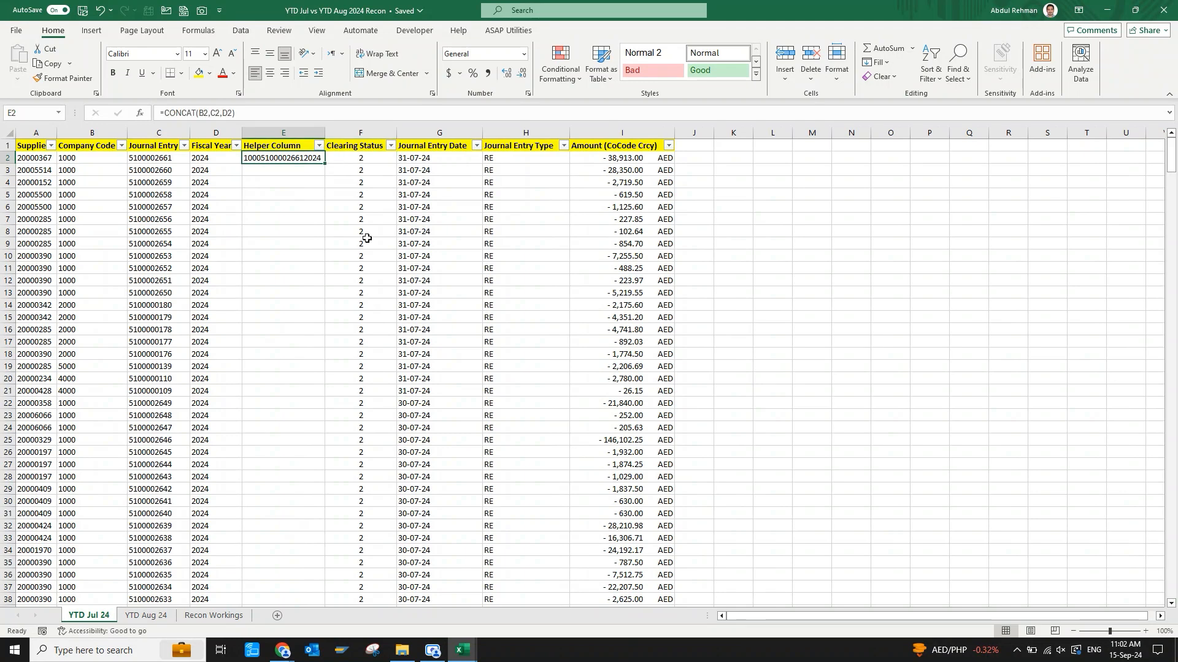
pyautogui.doubleClick(325, 163)
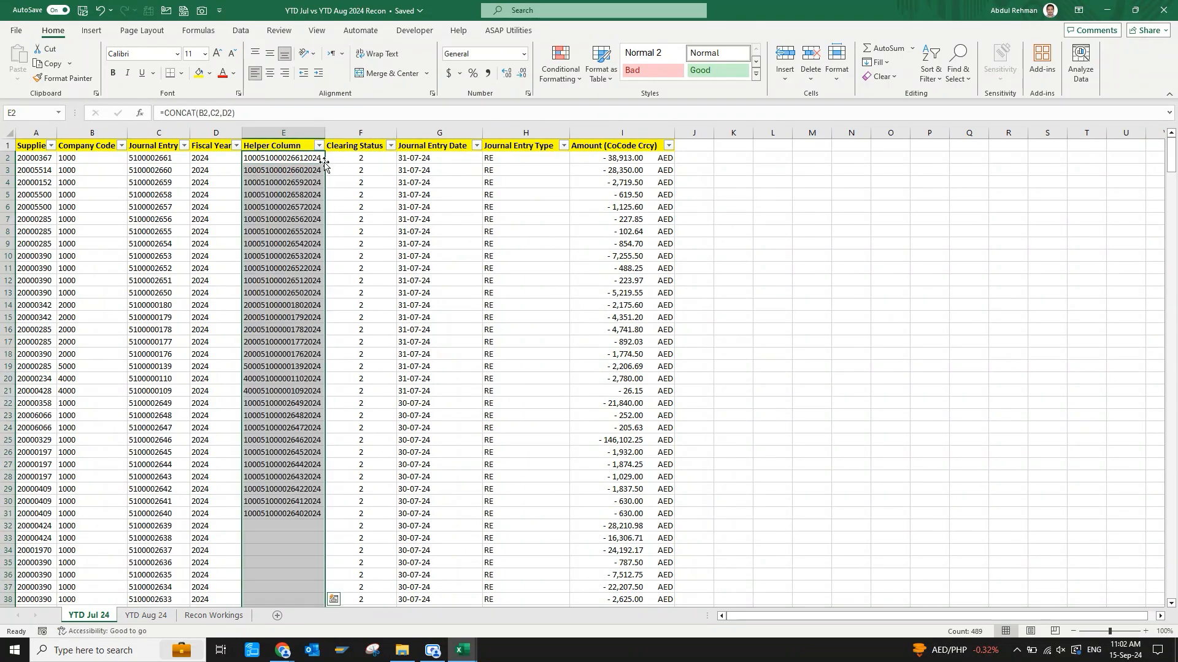
pyautogui.click(284, 329)
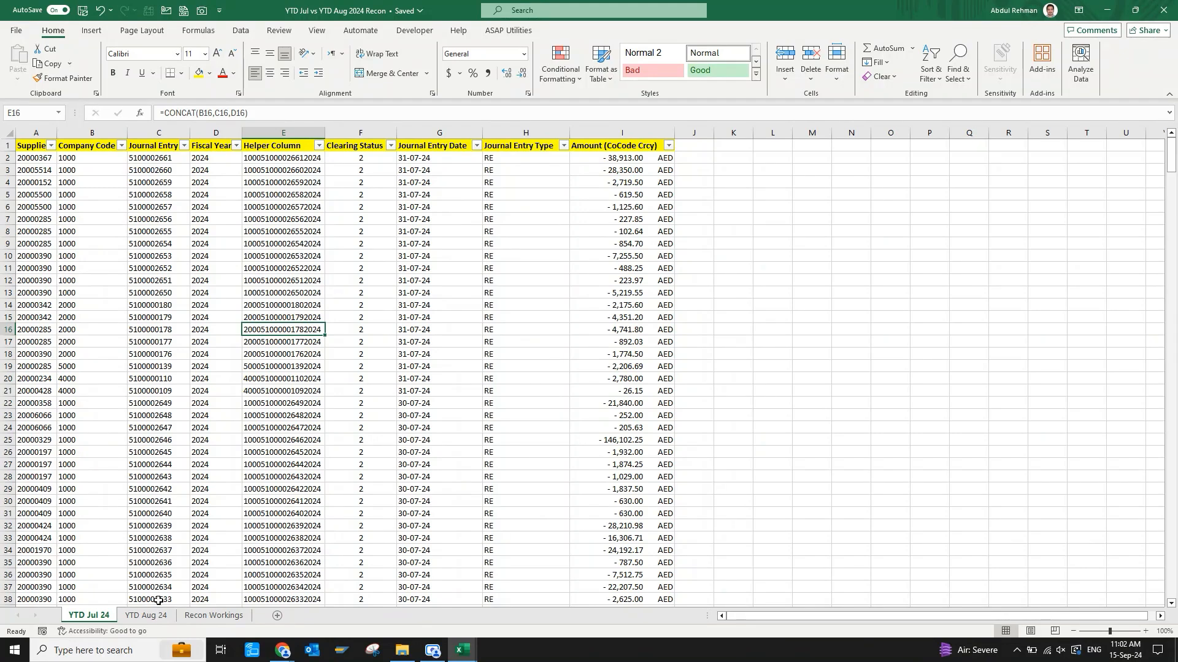
# Insert a column before Clearing Status on the YTD Aug 24 sheet, title it "Helper Column" and autofit its width.
pyautogui.click(163, 616)
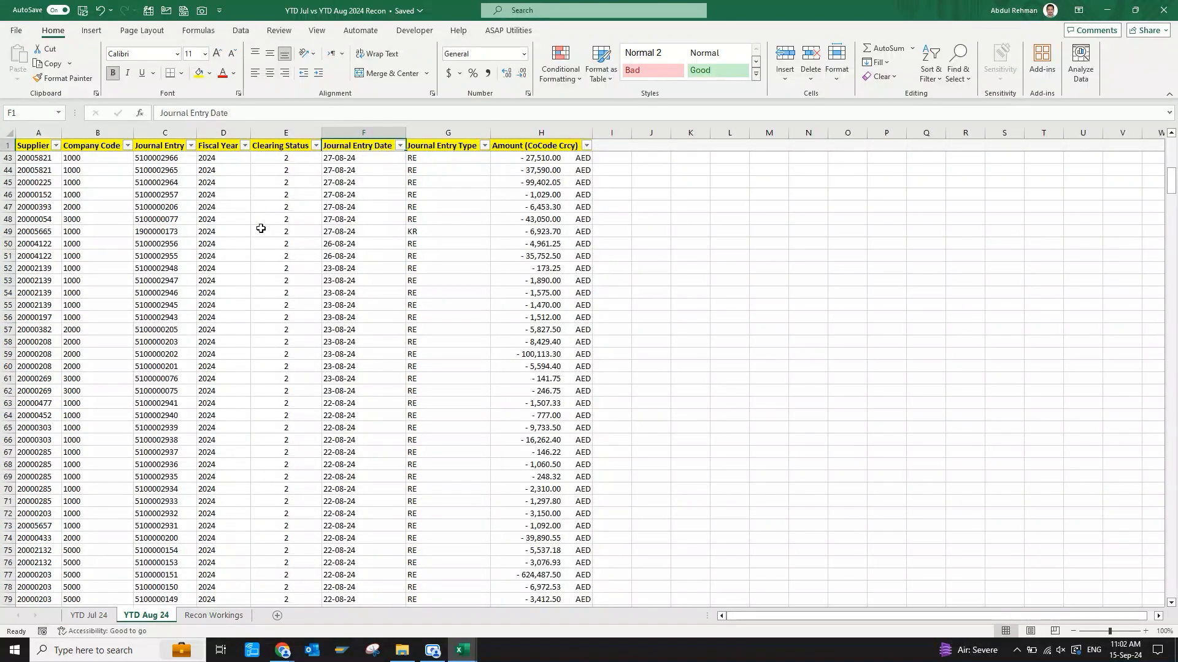
pyautogui.click(303, 172)
pyautogui.hotkey('ctrl', 'space')
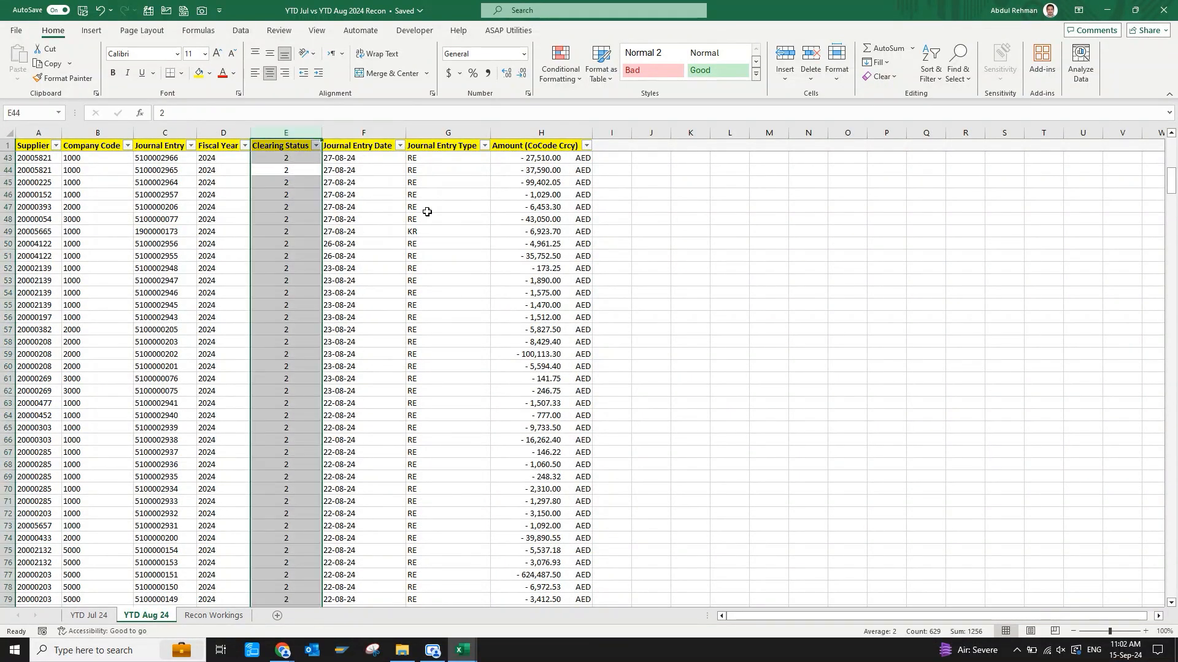
pyautogui.hotkey('ctrl', 'shift', '+')
pyautogui.press('Up')
pyautogui.press('Up')
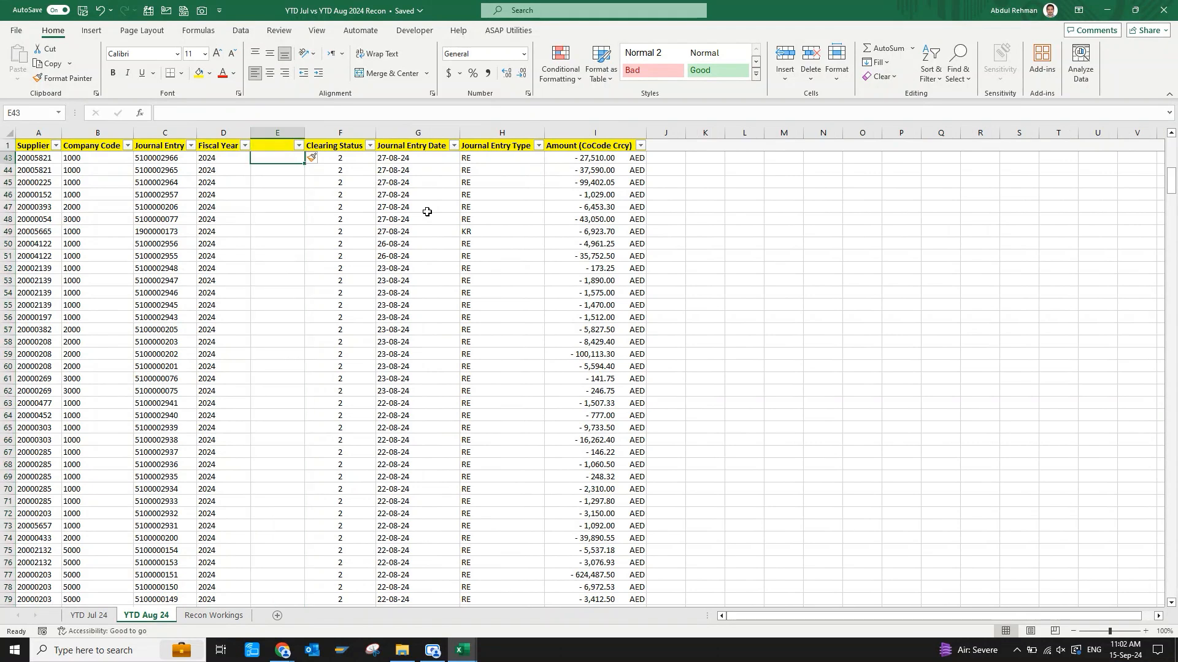
pyautogui.hotkey('ctrl', 'Up')
pyautogui.write('H')
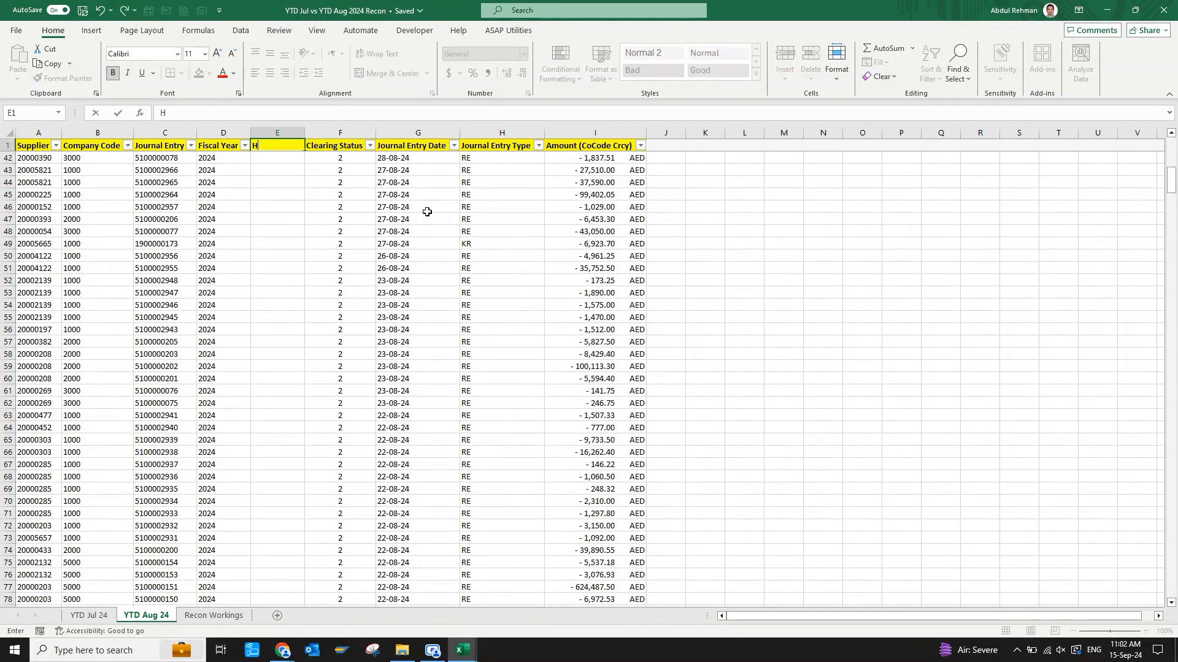
pyautogui.write('elper Column')
pyautogui.press('Return')
pyautogui.press('Up')
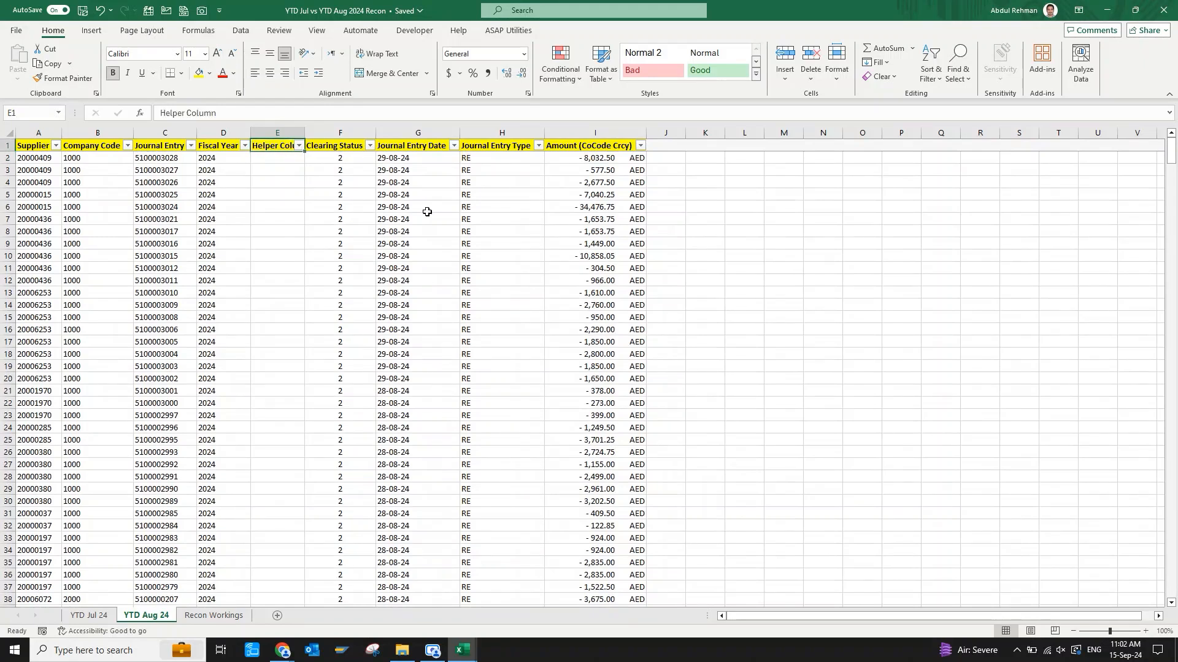
pyautogui.hotkey('alt', 'h')
pyautogui.press('o')
pyautogui.press('i')
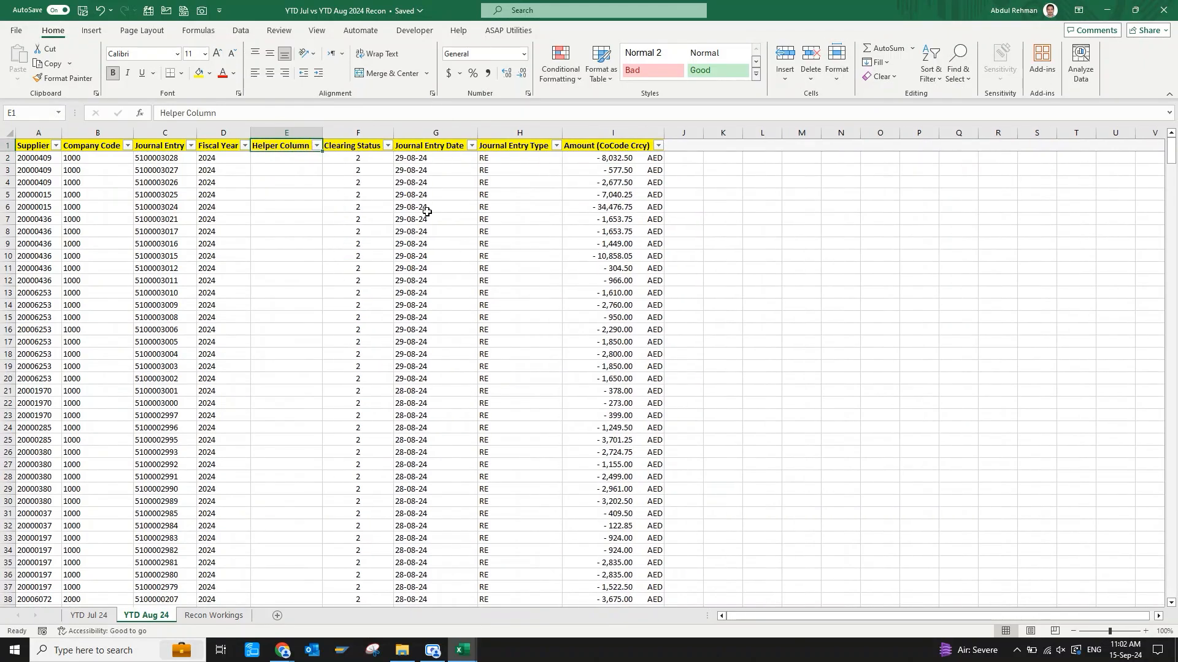
# Enter =TEXTJOIN(,TRUE,B2:D2) in E2 of the YTD Aug 24 sheet to join the company code, journal entry and fiscal year.
pyautogui.press('Down')
pyautogui.write('=')
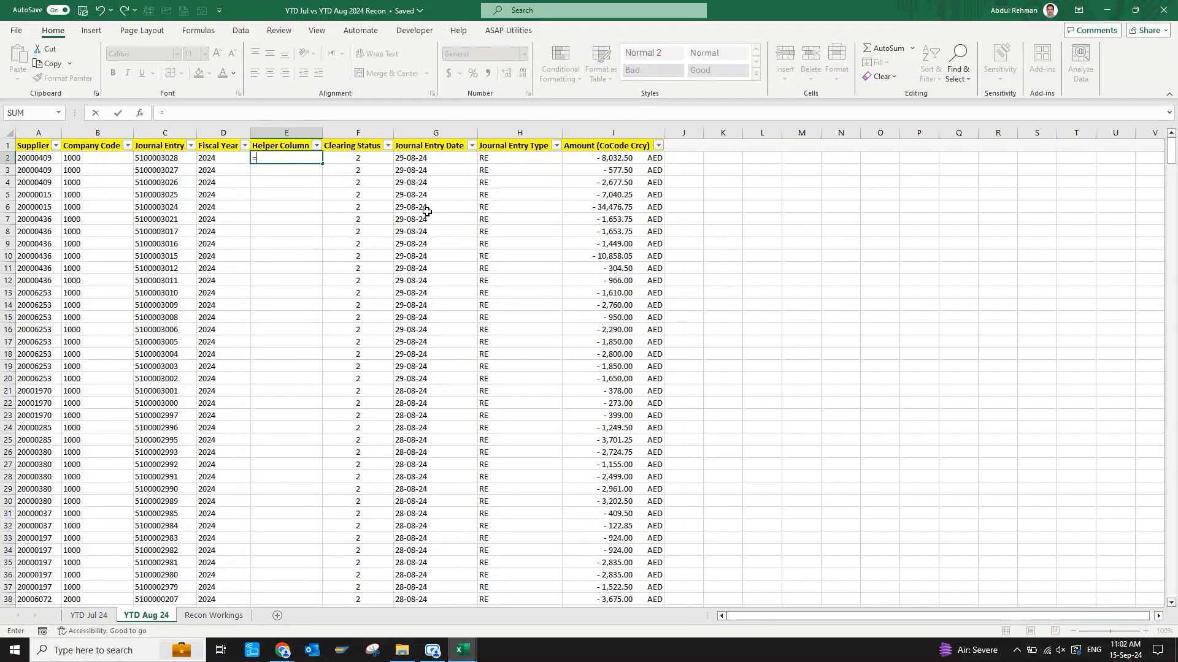
pyautogui.write('text')
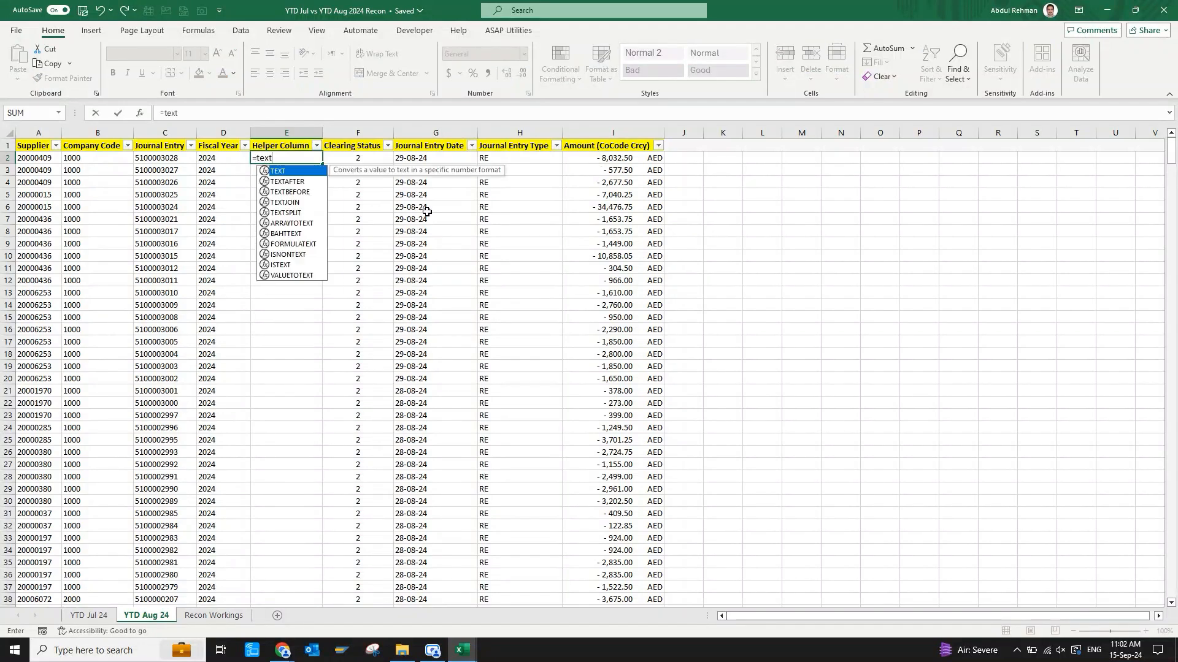
pyautogui.write('joi')
pyautogui.press('Tab')
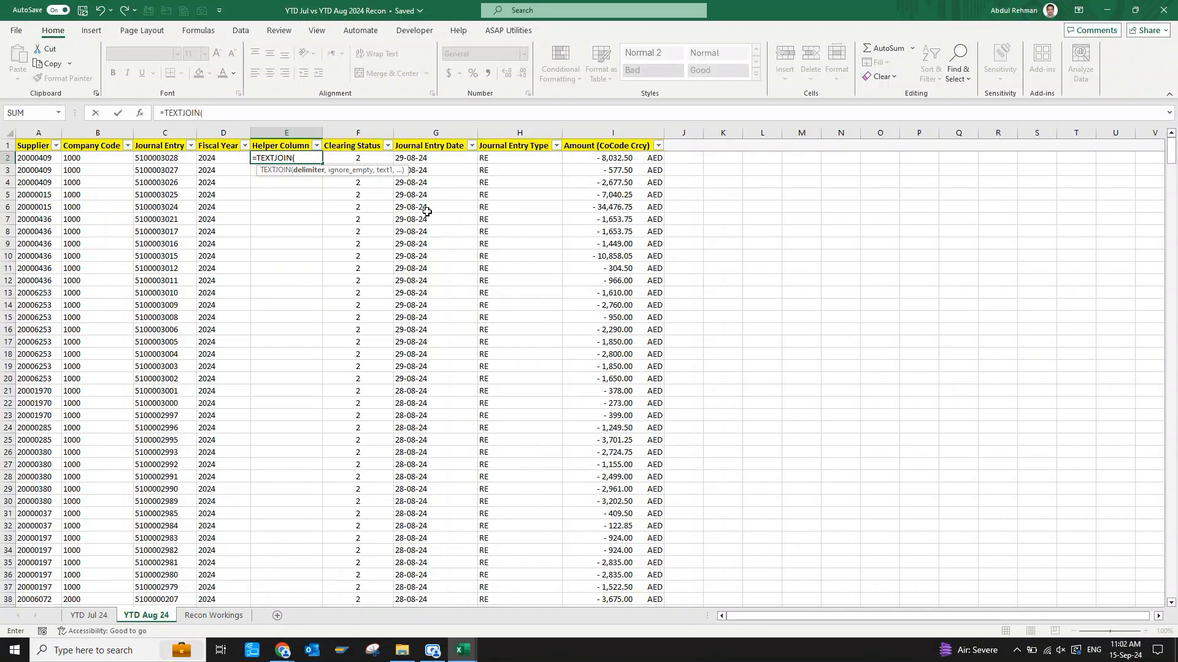
pyautogui.write(',')
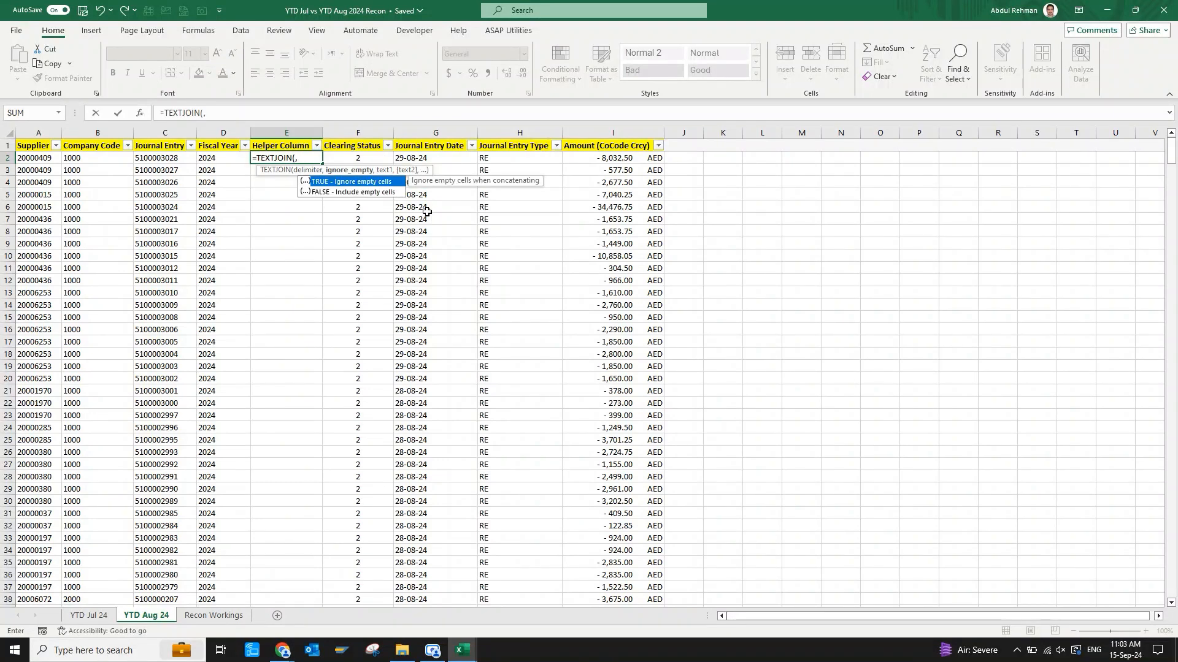
pyautogui.press('Tab')
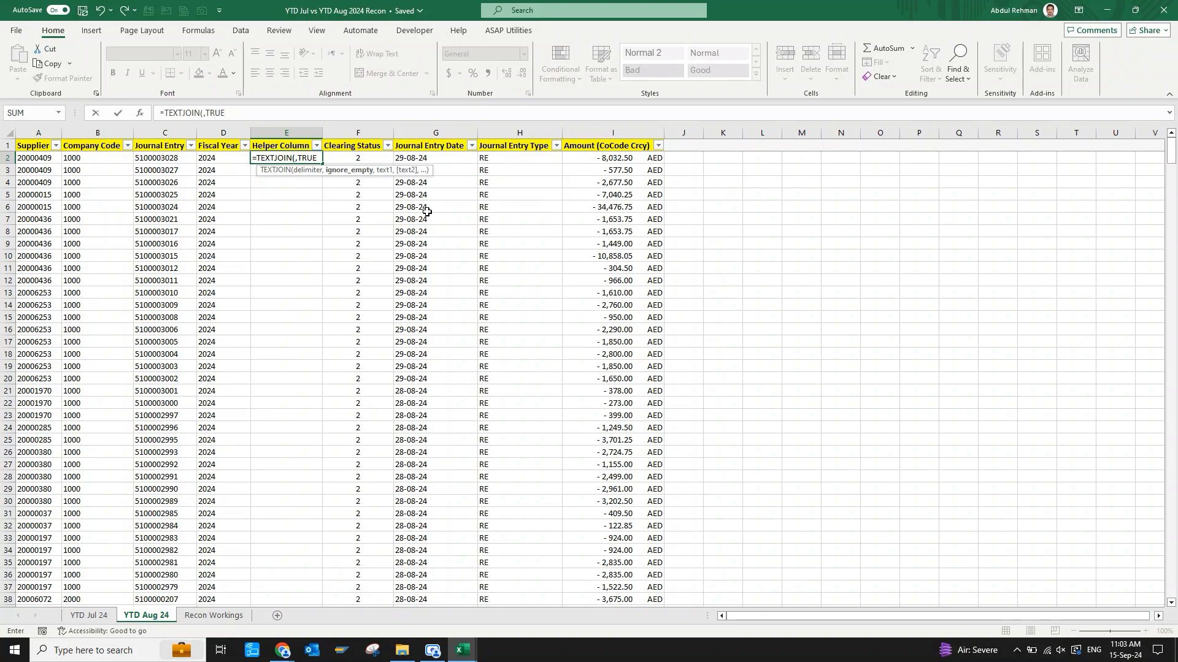
pyautogui.write(',')
pyautogui.press('Left')
pyautogui.press('Left')
pyautogui.press('Left')
pyautogui.hotkey('shift', 'Right')
pyautogui.hotkey('shift', 'Right')
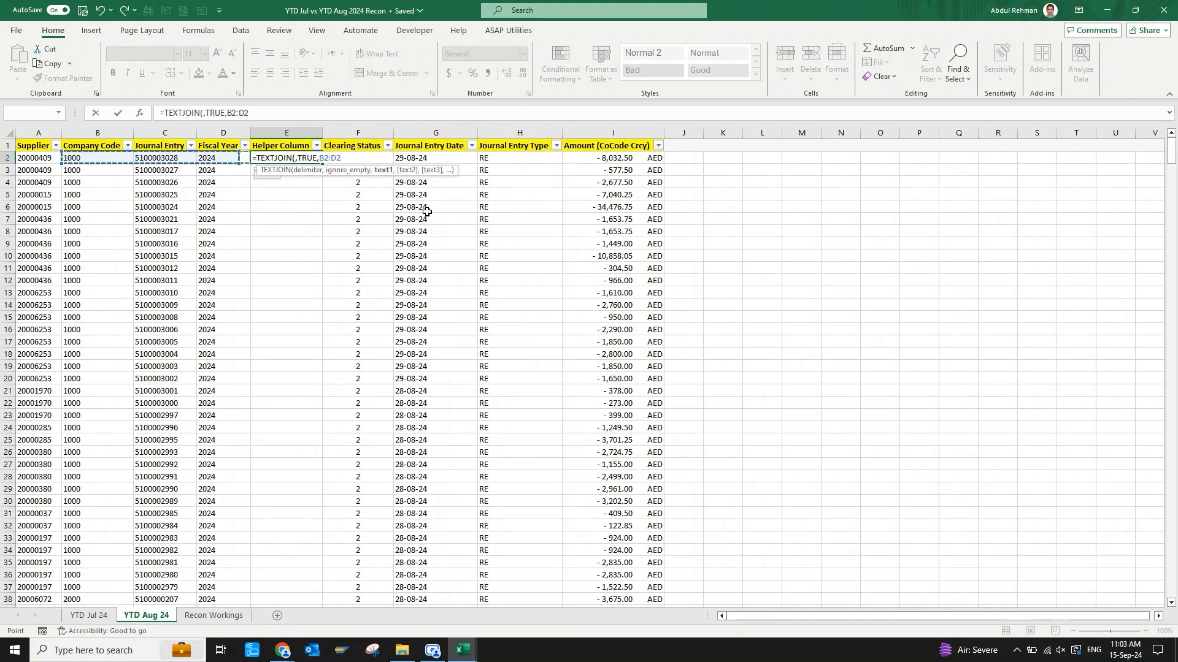
pyautogui.press('Return')
# Autofit the August Helper Column to the E2 result and fill the TEXTJOIN formula down to the last data row.
pyautogui.press('Up')
pyautogui.hotkey('alt', 'h')
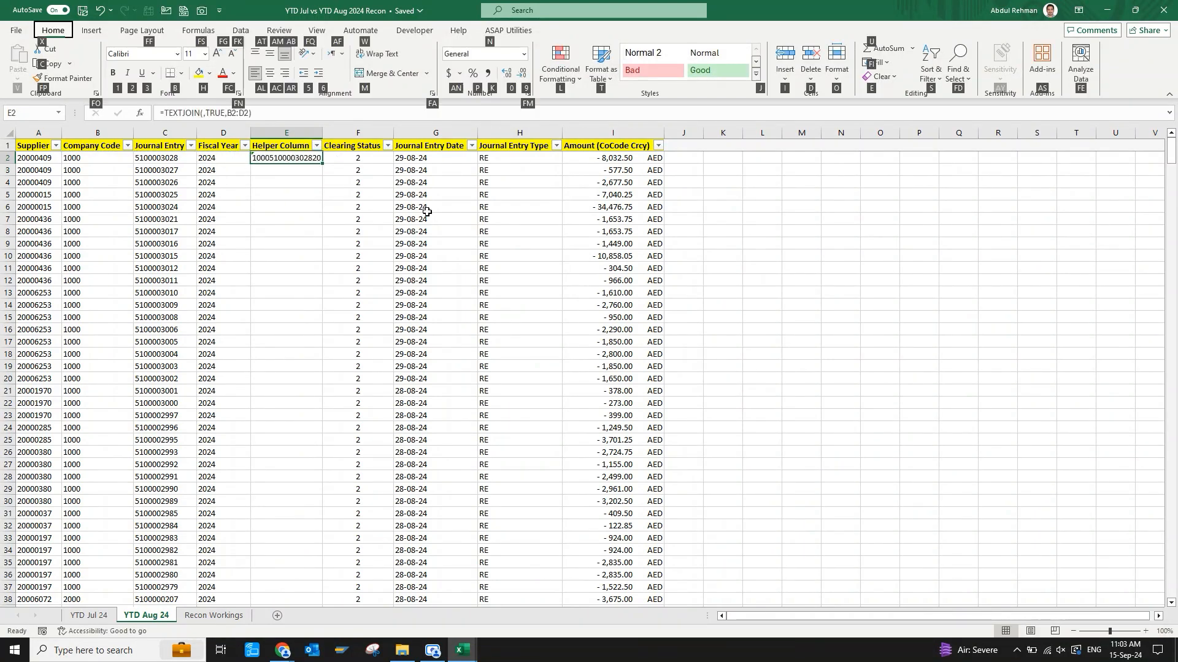
pyautogui.press('o')
pyautogui.press('i')
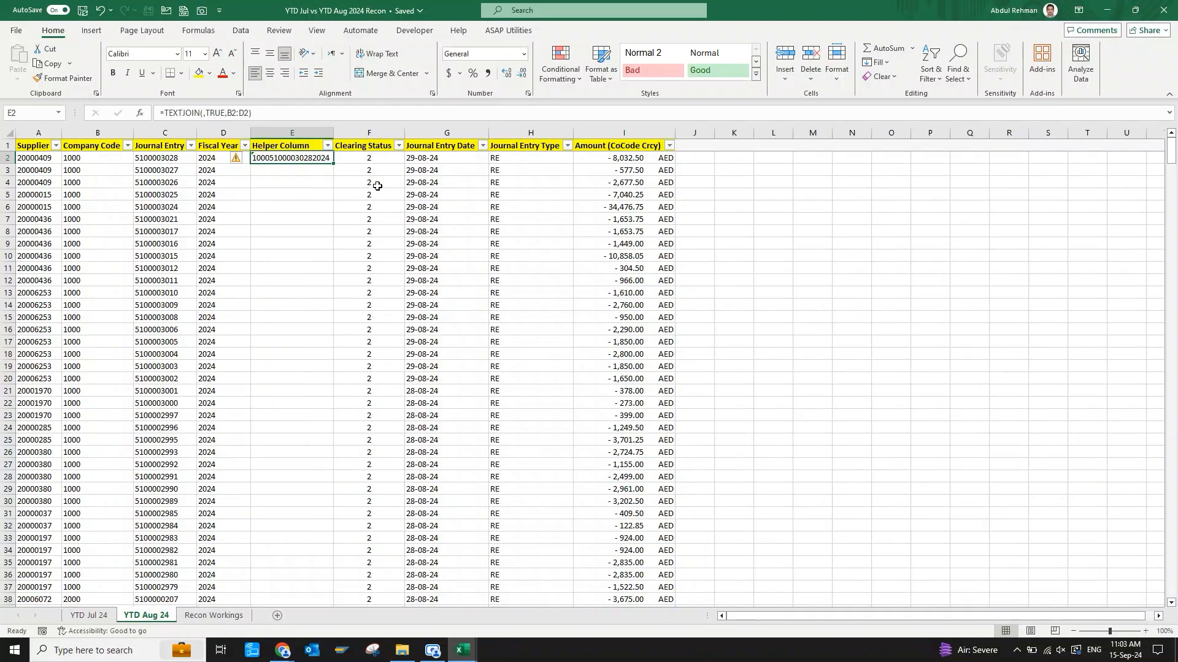
pyautogui.doubleClick(333, 163)
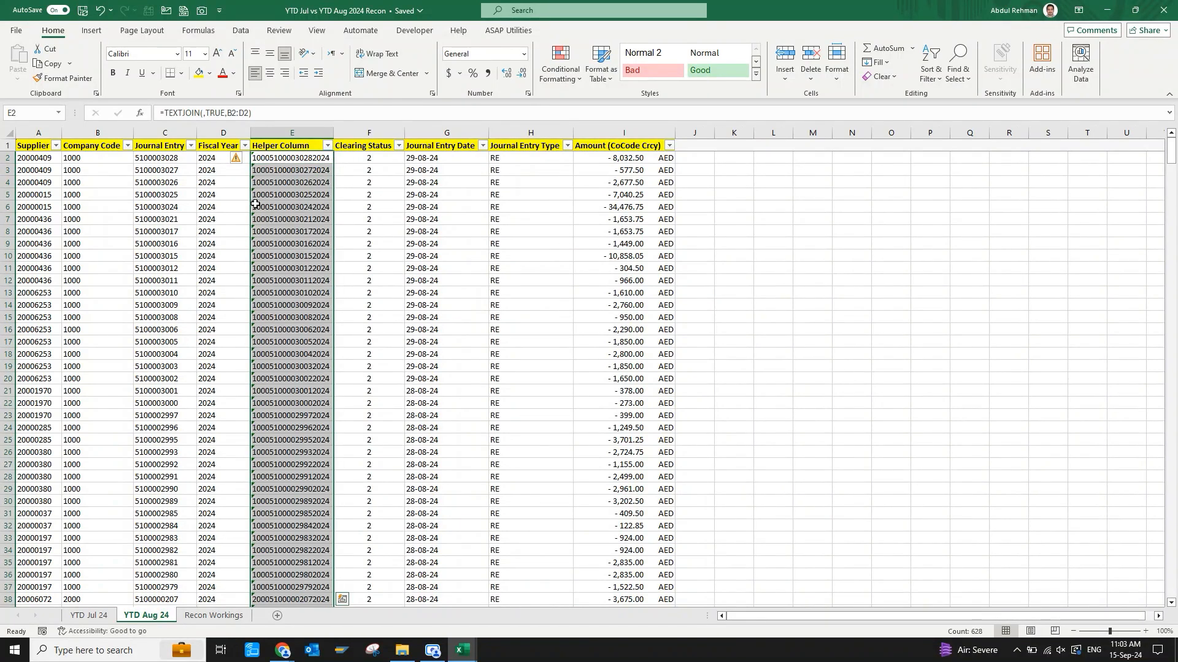
pyautogui.hotkey('ctrl', 'Down')
pyautogui.hotkey('ctrl', 'Up')
pyautogui.press('Down')
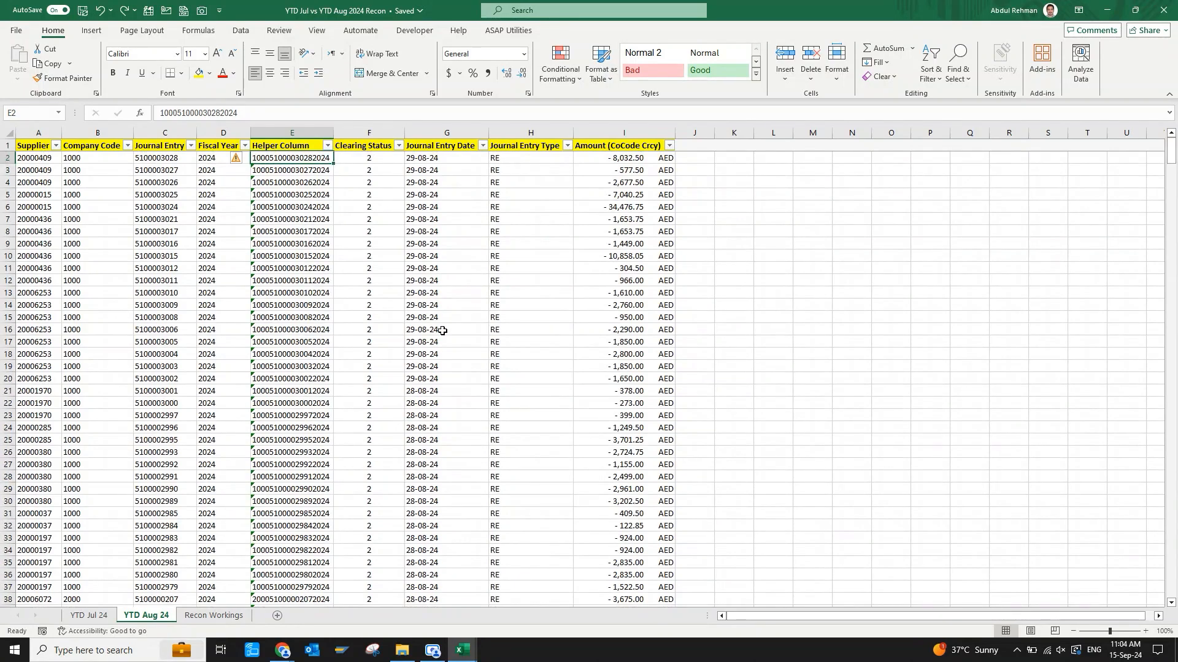
# Review the CONCAT formula on the YTD Jul 24 sheet and replace the whole Helper Column's formulas with their values.
pyautogui.hotkey('ctrl', 'pageup')
pyautogui.press('Up')
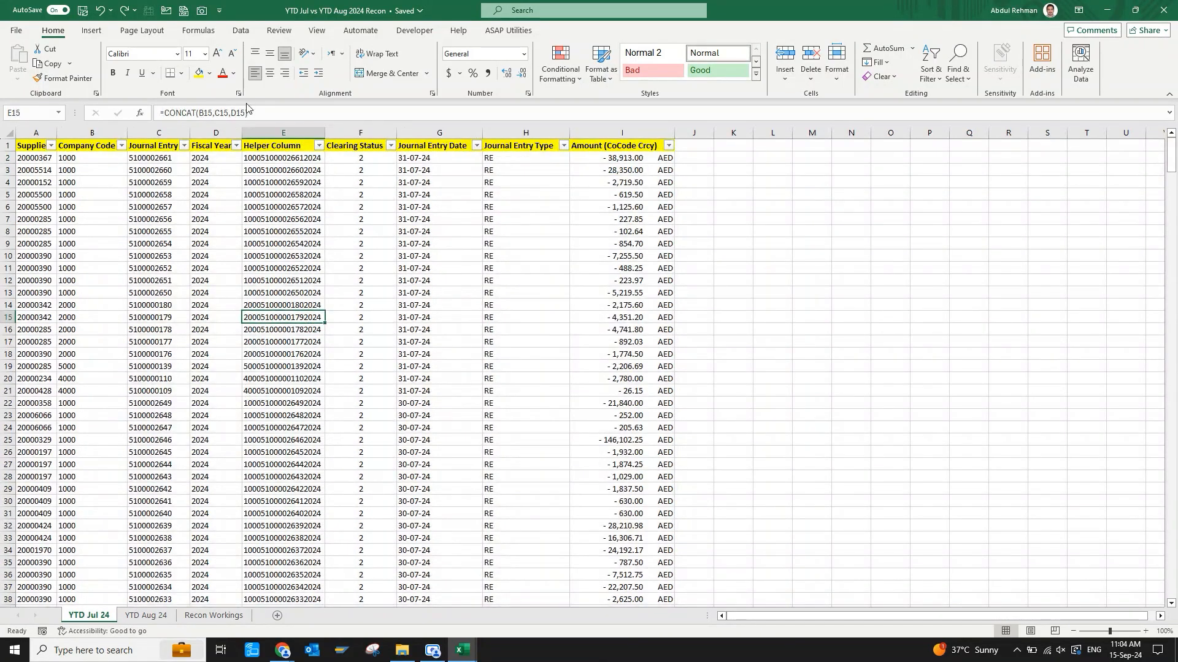
pyautogui.moveTo(250, 113); pyautogui.dragTo(160, 114)
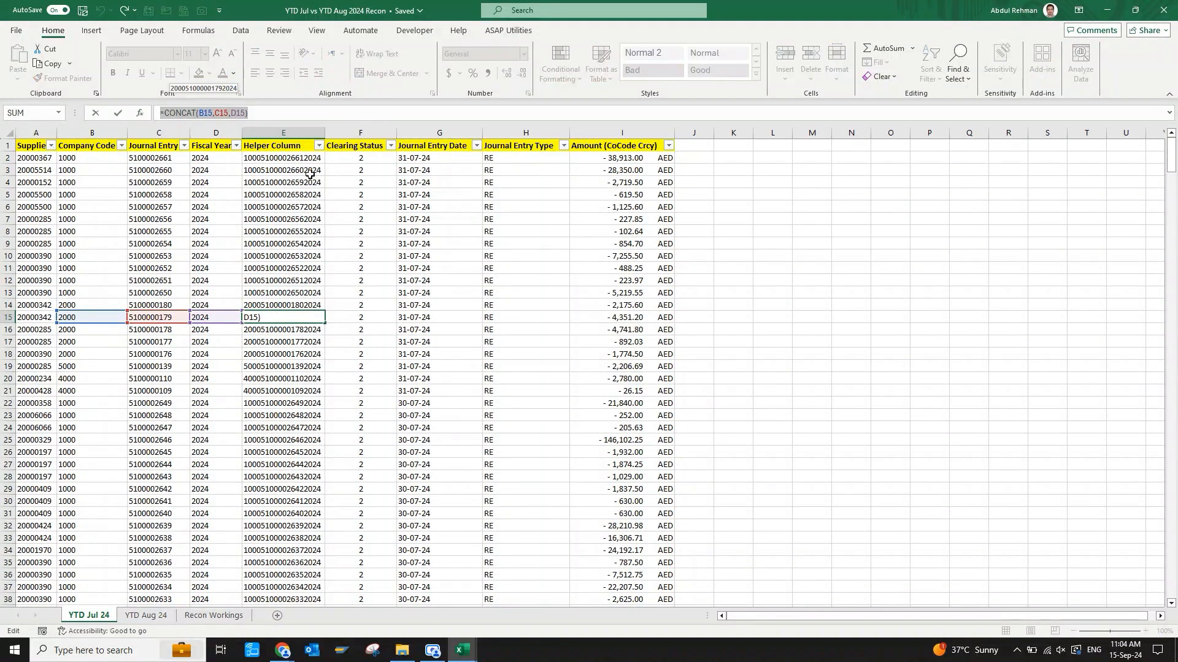
pyautogui.press('Escape')
pyautogui.click(293, 130)
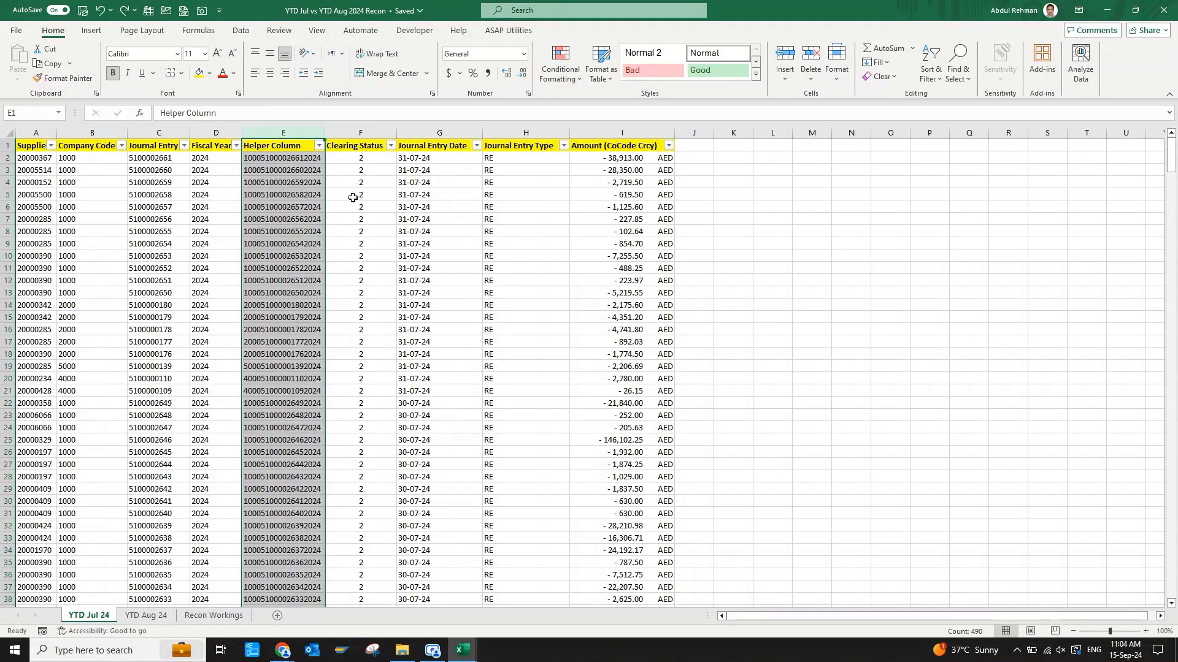
pyautogui.hotkey('ctrl', 'c')
pyautogui.hotkey('alt', 'e')
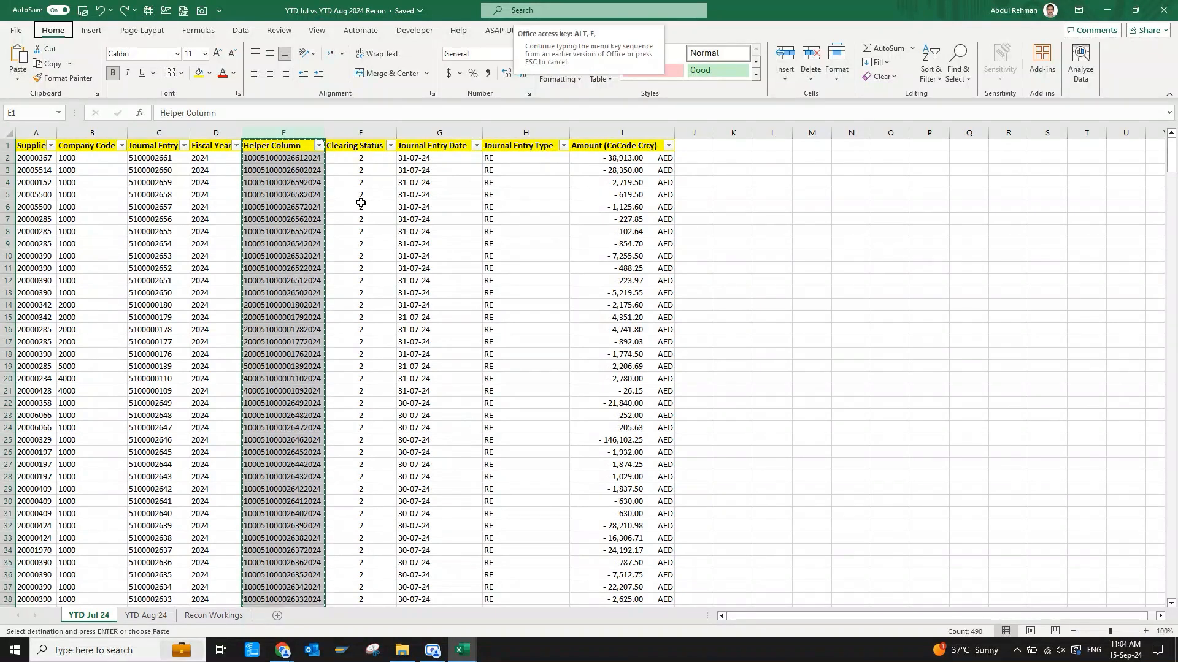
pyautogui.press('s')
pyautogui.press('v')
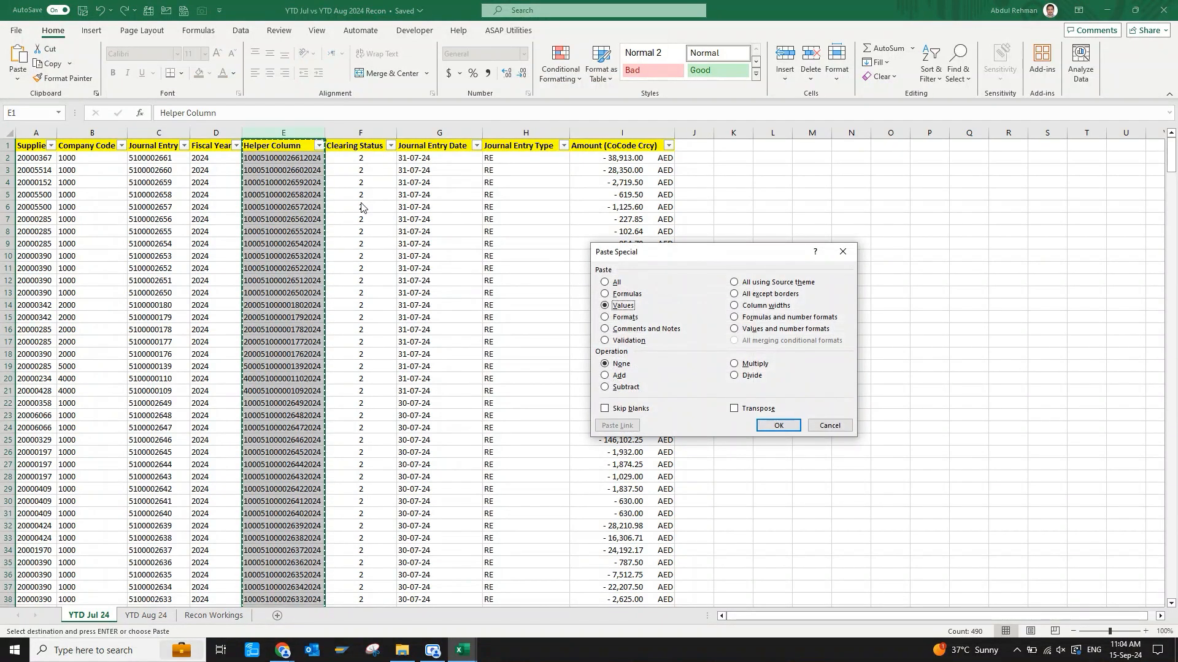
pyautogui.press('Return')
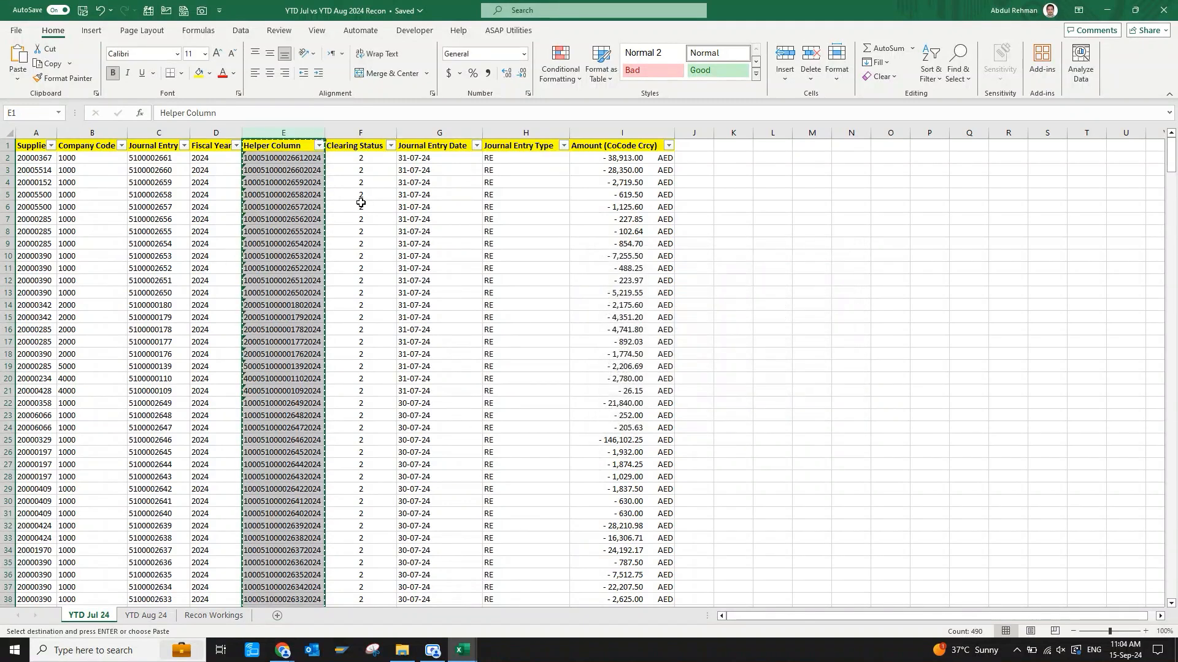
pyautogui.click(362, 204)
pyautogui.press('Escape')
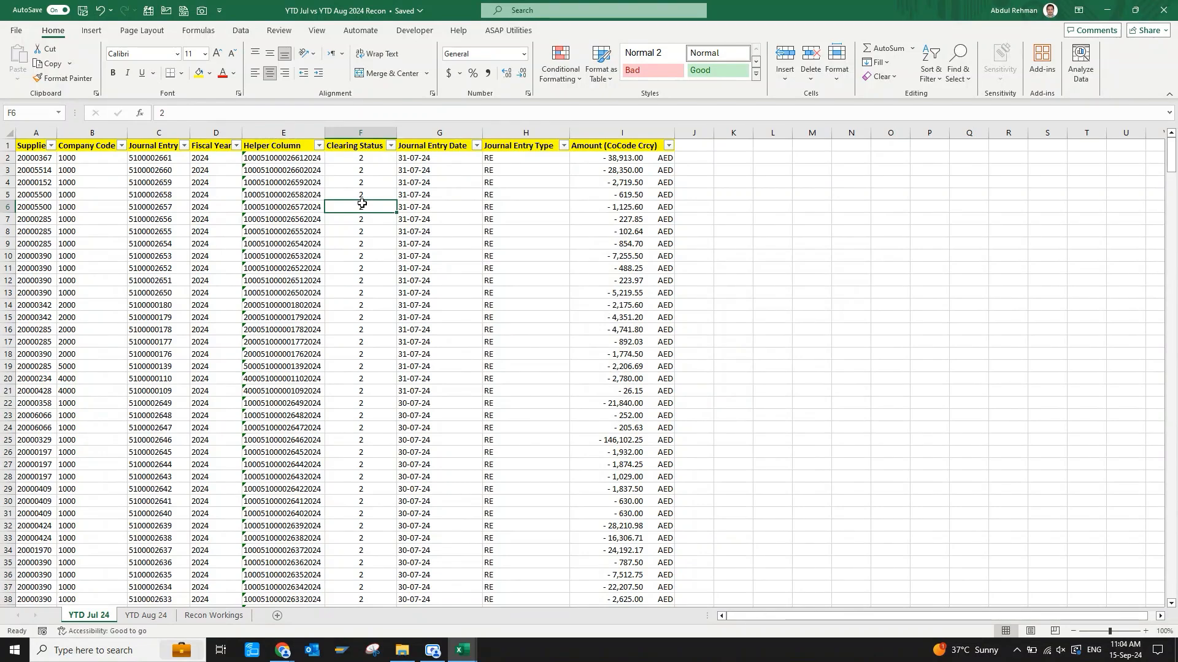
# Fill the Helper Column header cell green on the YTD Aug 24 sheet and on the YTD Jul 24 sheet.
pyautogui.hotkey('ctrl', 'pagedown')
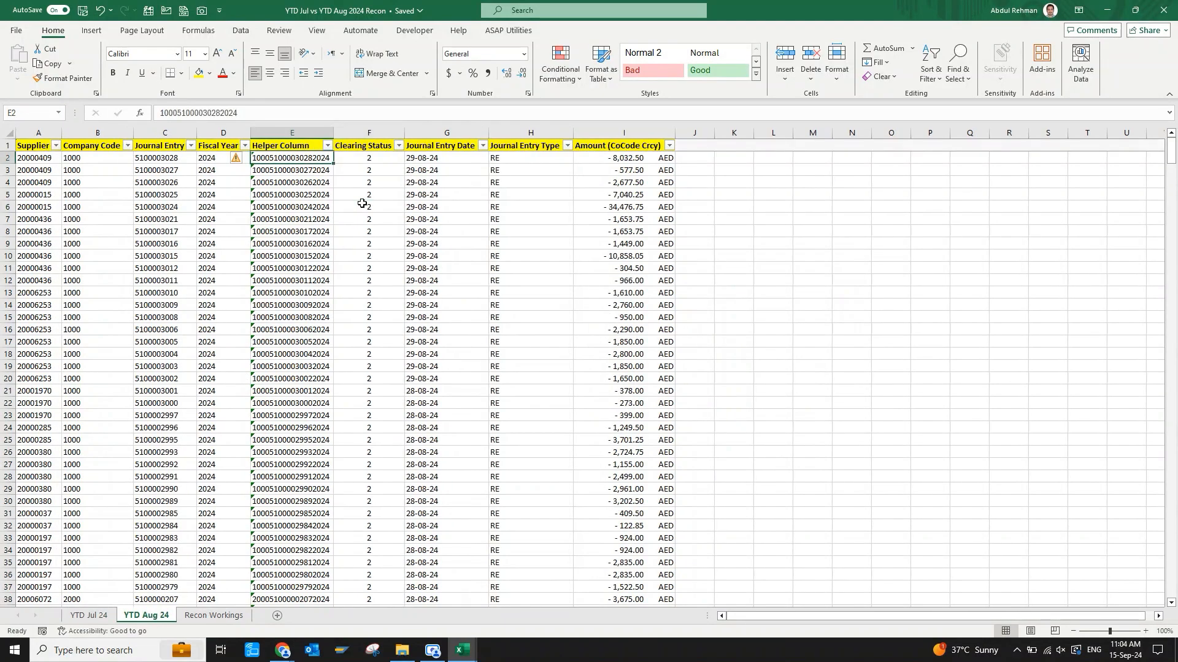
pyautogui.press('Up')
pyautogui.click(209, 73)
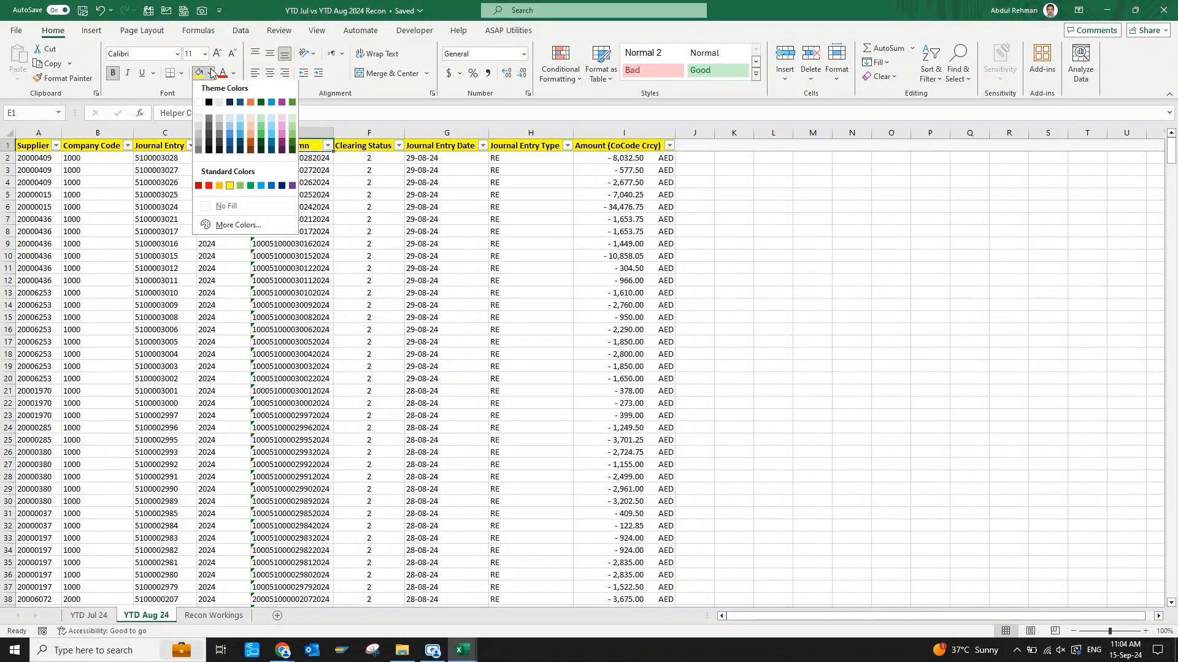
pyautogui.click(293, 106)
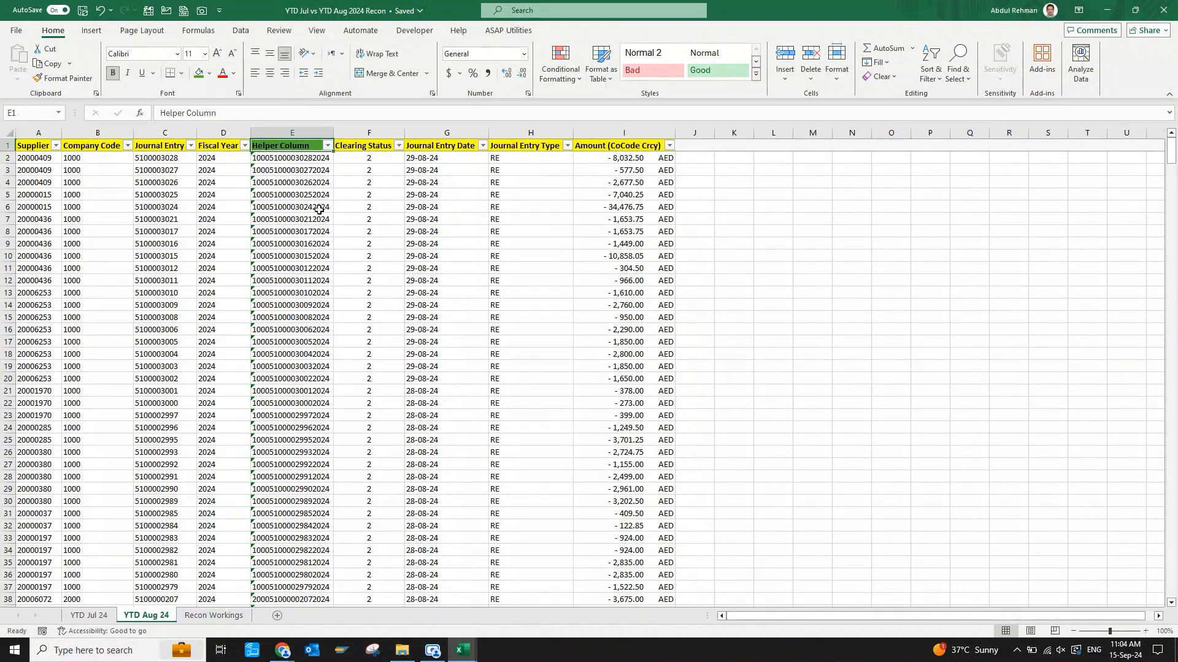
pyautogui.hotkey('ctrl', 'pageup')
pyautogui.click(289, 148)
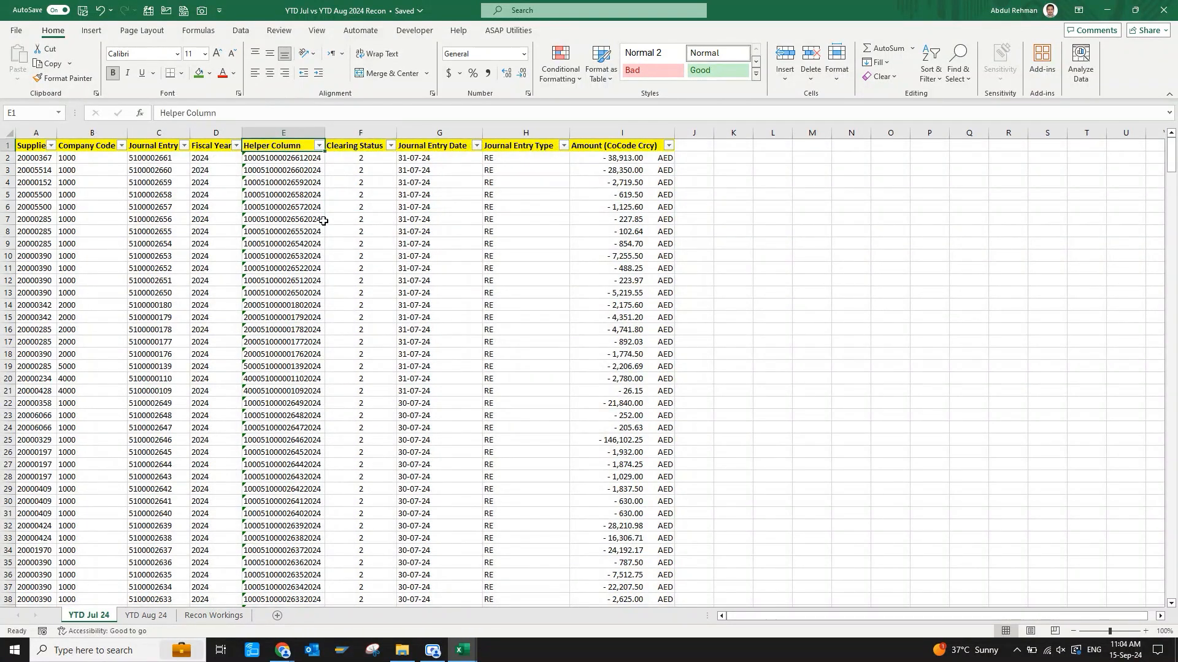
pyautogui.press('F4')
# Insert a column before Clearing Status on the YTD Jul 24 sheet and title it "Check".
pyautogui.click(360, 254)
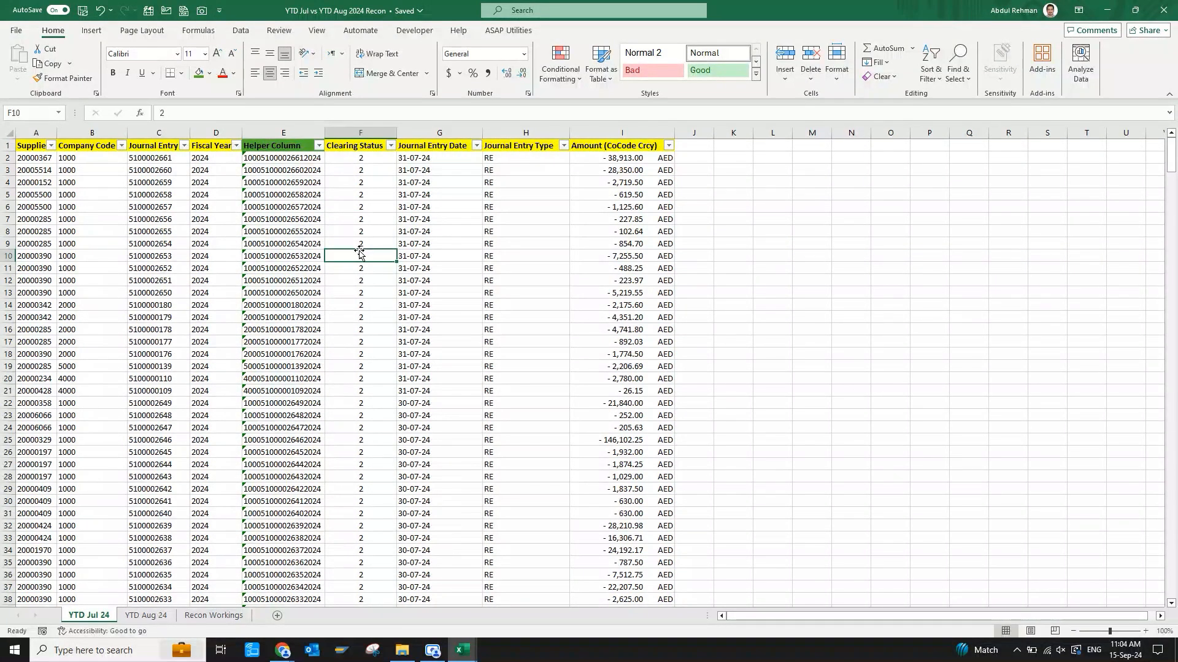
pyautogui.hotkey('ctrl', 'space')
pyautogui.hotkey('ctrl', 'shift', '+')
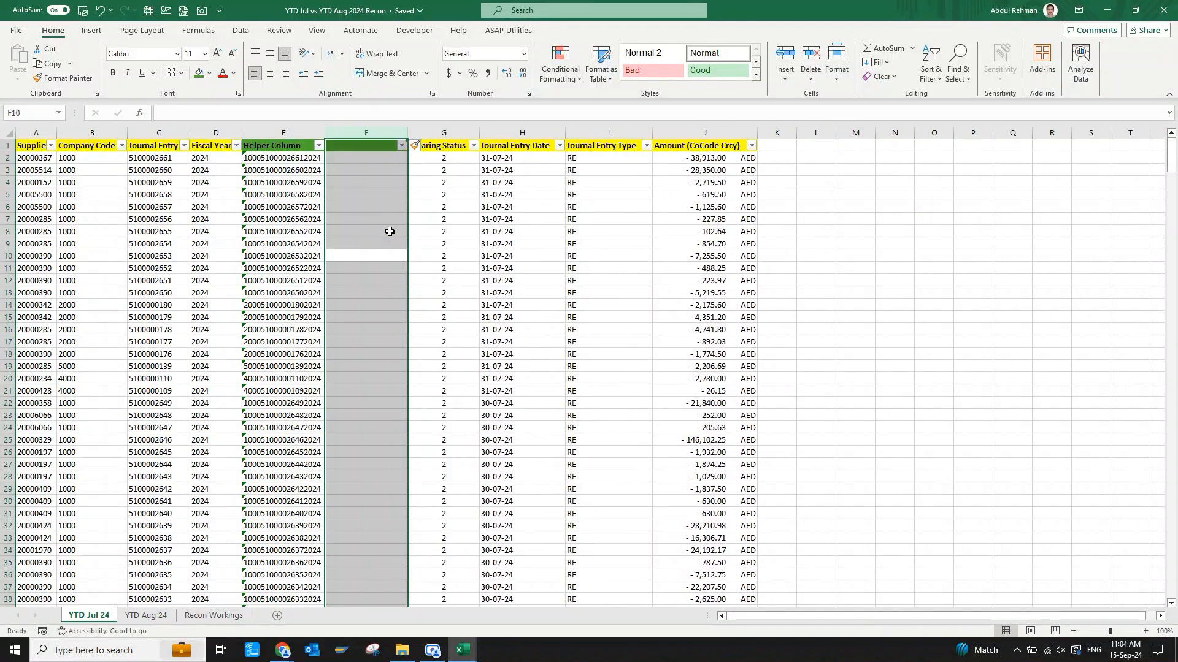
pyautogui.click(425, 184)
pyautogui.press('Left')
pyautogui.press('Up')
pyautogui.press('Up')
pyautogui.press('Up')
pyautogui.write('CHec')
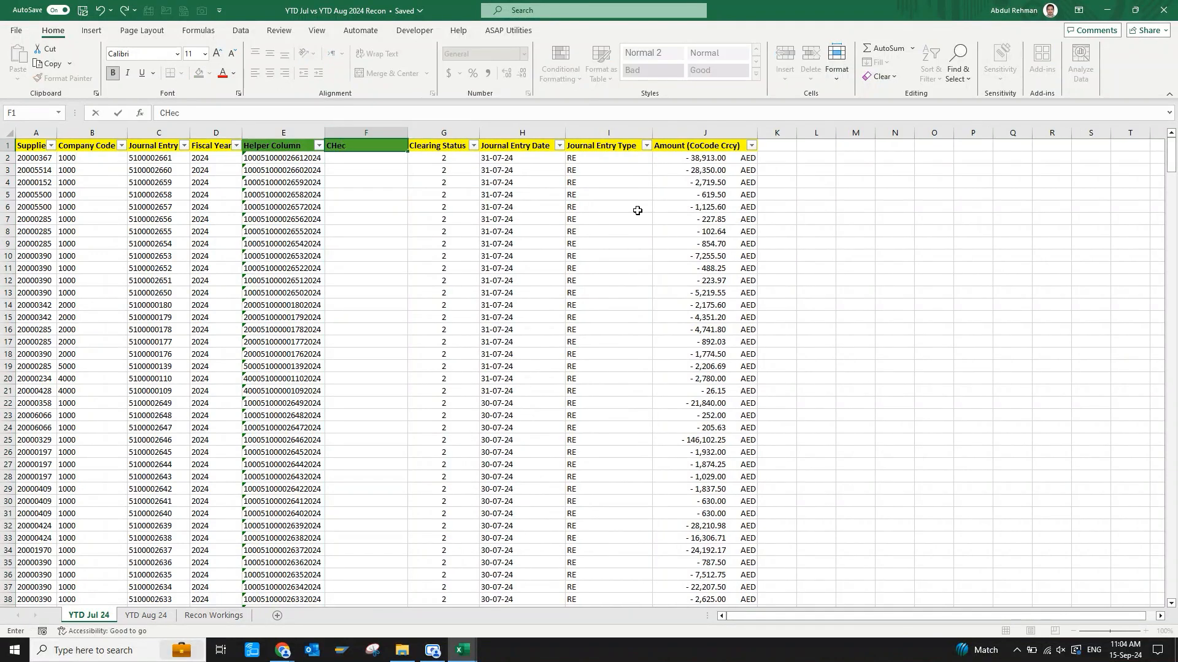
pyautogui.press('Return')
# Insert a column before Clearing Status on the YTD Aug 24 sheet and title it "Check".
pyautogui.hotkey('ctrl', 'pagedown')
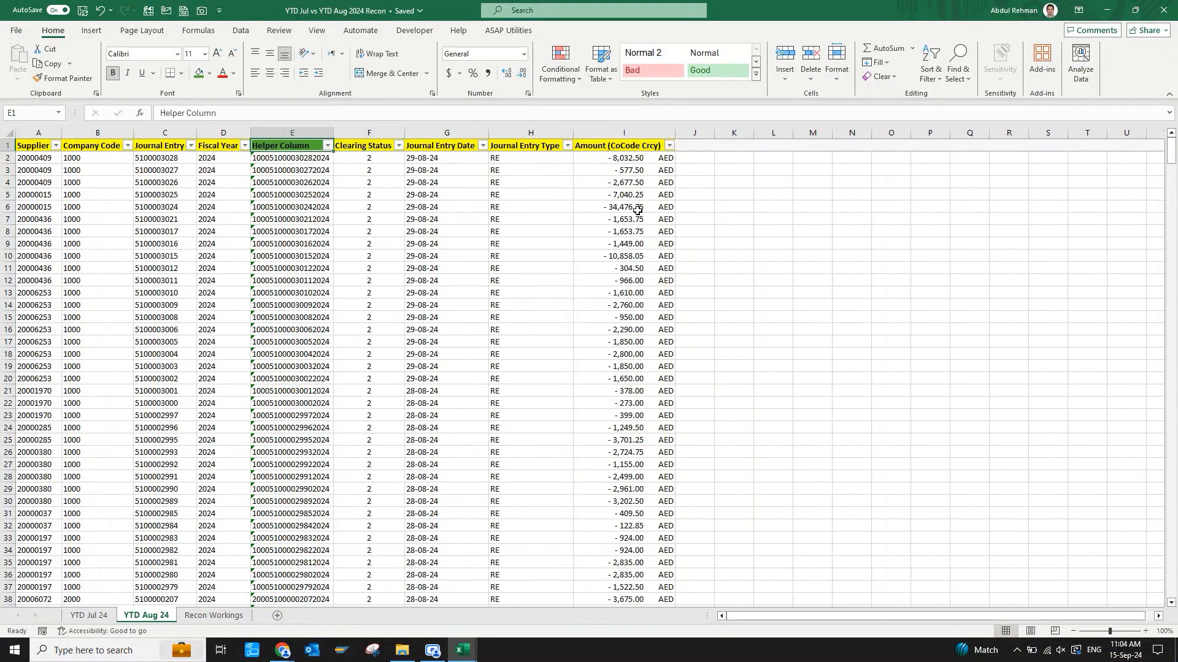
pyautogui.press('Right')
pyautogui.hotkey('ctrl', 'space')
pyautogui.hotkey('ctrl', 'shift', '+')
pyautogui.write('Check')
pyautogui.press('Return')
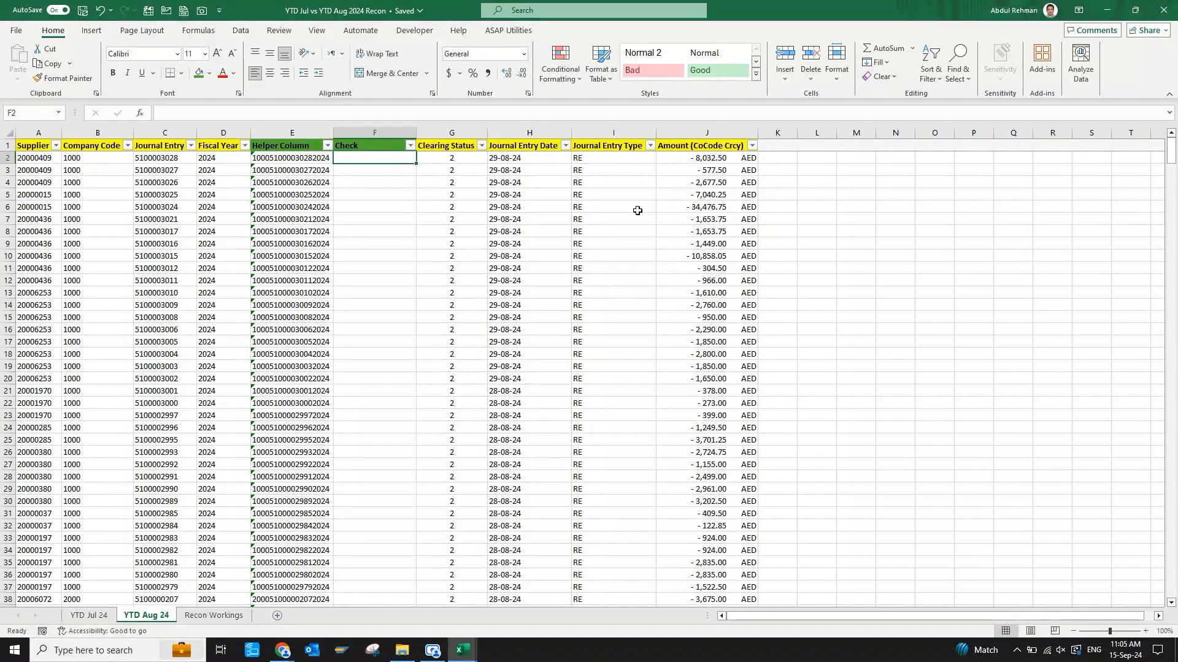
# Enter =VLOOKUP(E2,'YTD Aug 24'!E:E,1,0) in F2 of the YTD Jul 24 sheet to look up the July key among the August keys.
pyautogui.hotkey('ctrl', 'pageup')
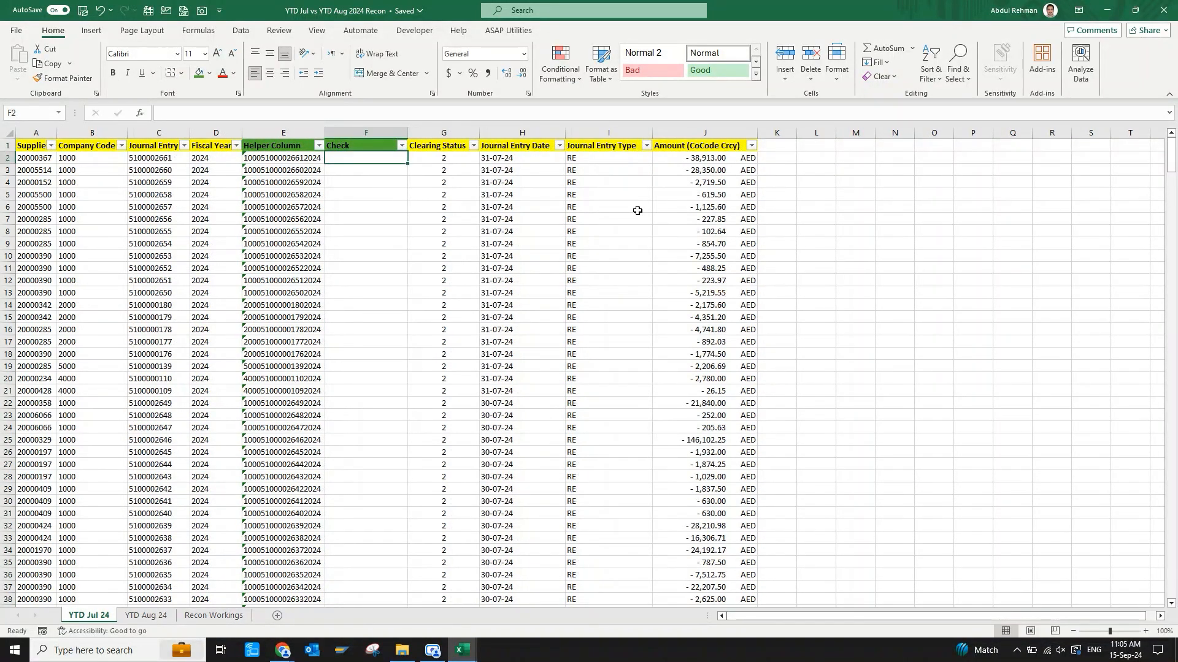
pyautogui.write('=VLOOKUP(')
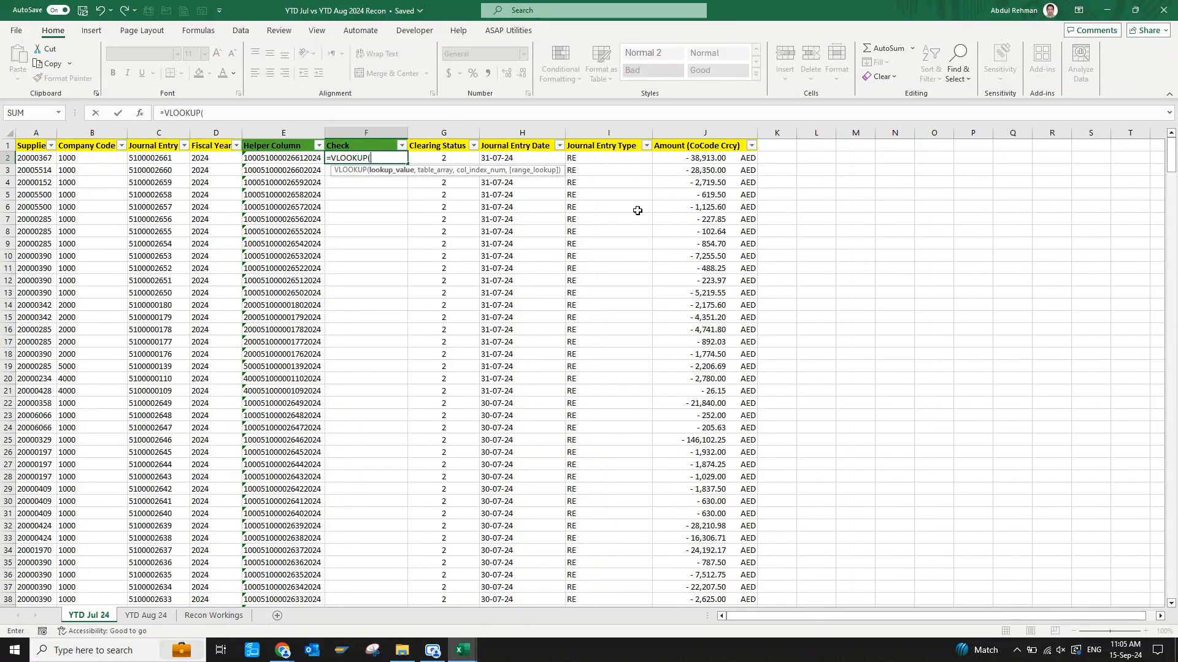
pyautogui.press('Left')
pyautogui.write(',')
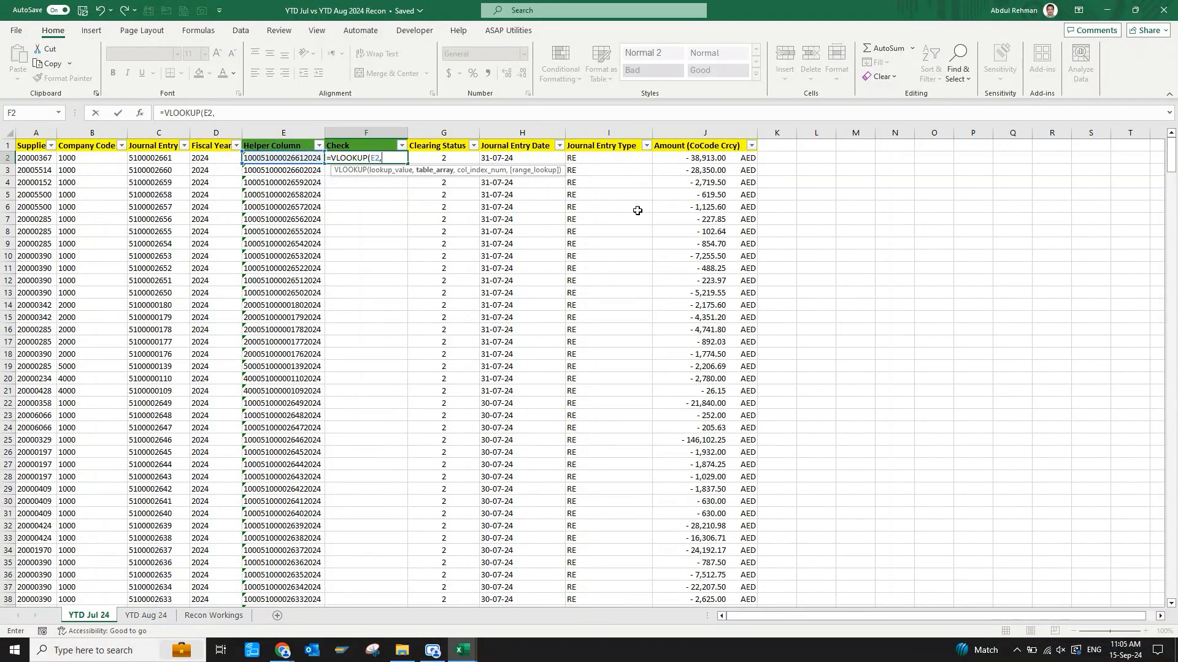
pyautogui.hotkey('ctrl', 'pagedown')
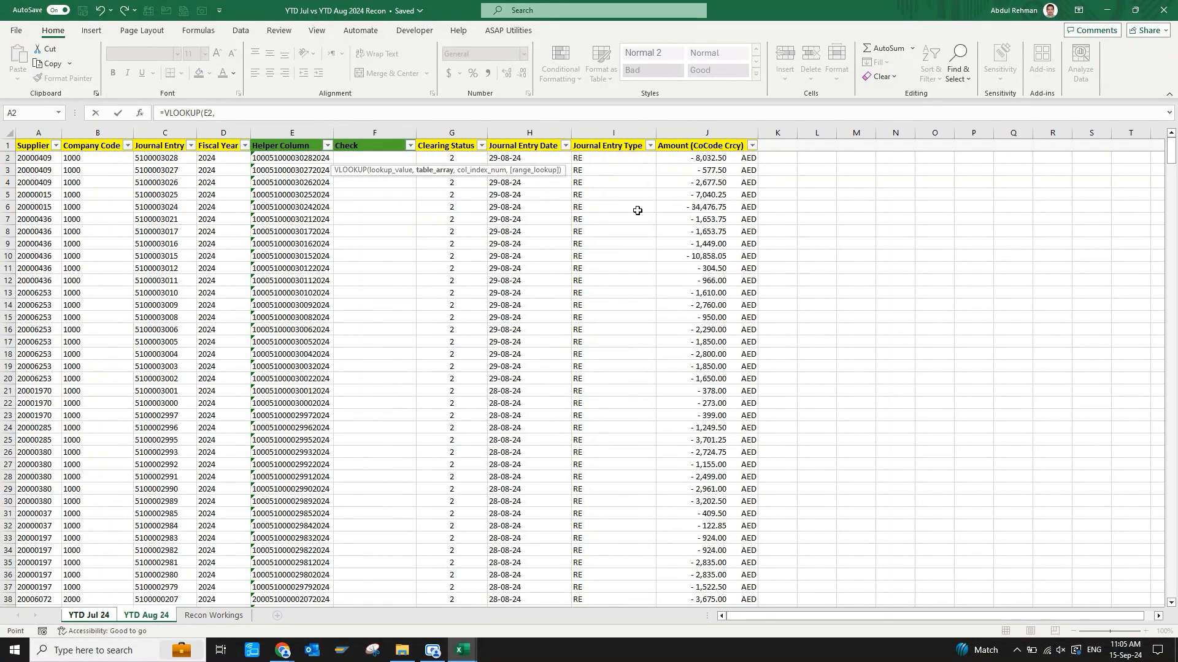
pyautogui.press('Right')
pyautogui.press('Right')
pyautogui.press('Right')
pyautogui.press('Right')
pyautogui.hotkey('ctrl', 'space')
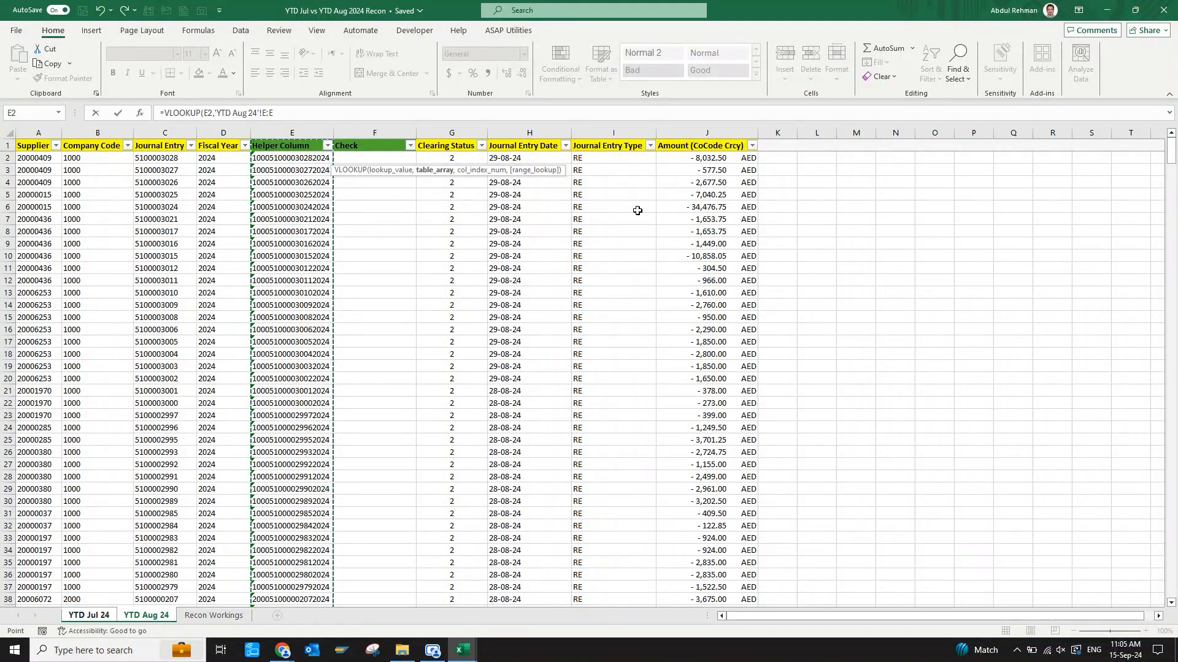
pyautogui.write(',1,')
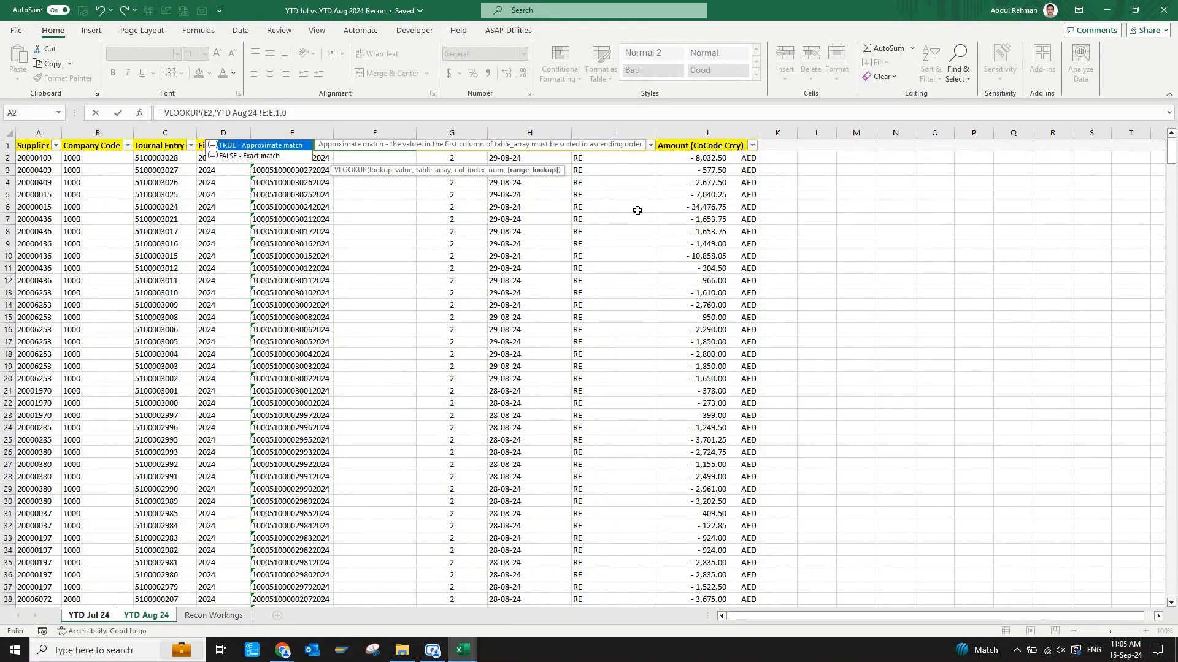
pyautogui.write('0')
pyautogui.press('Return')
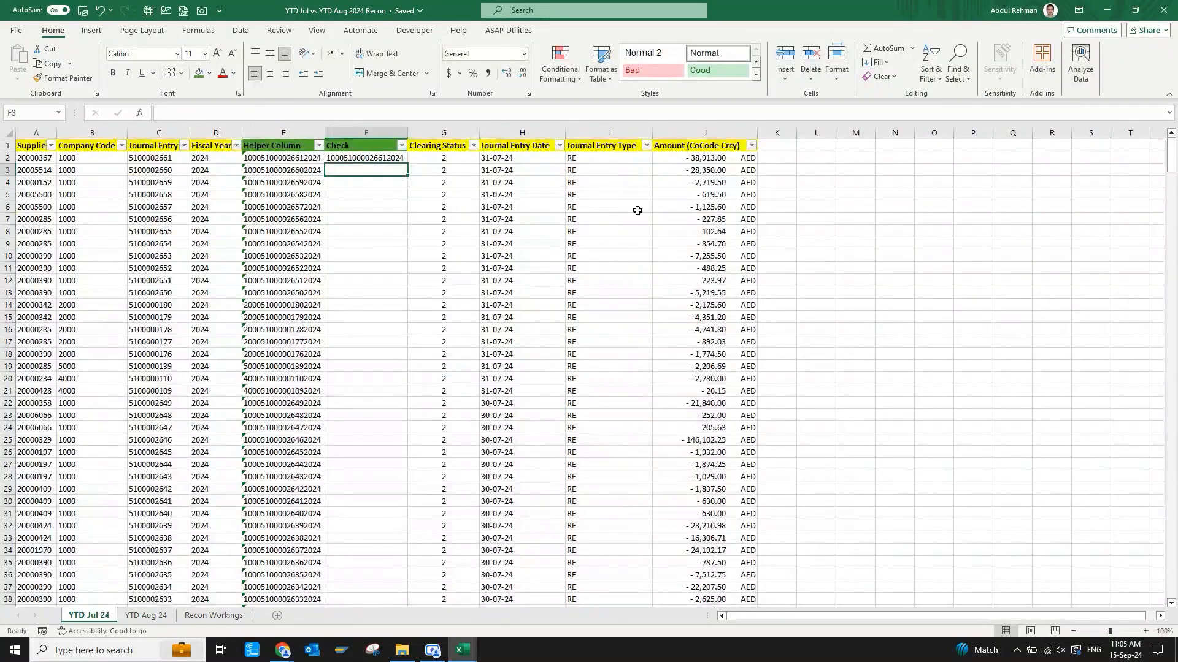
# Fill the VLOOKUP formula down the July Check column to the last data row and select F10 to inspect its formula.
pyautogui.press('Up')
pyautogui.doubleClick(407, 163)
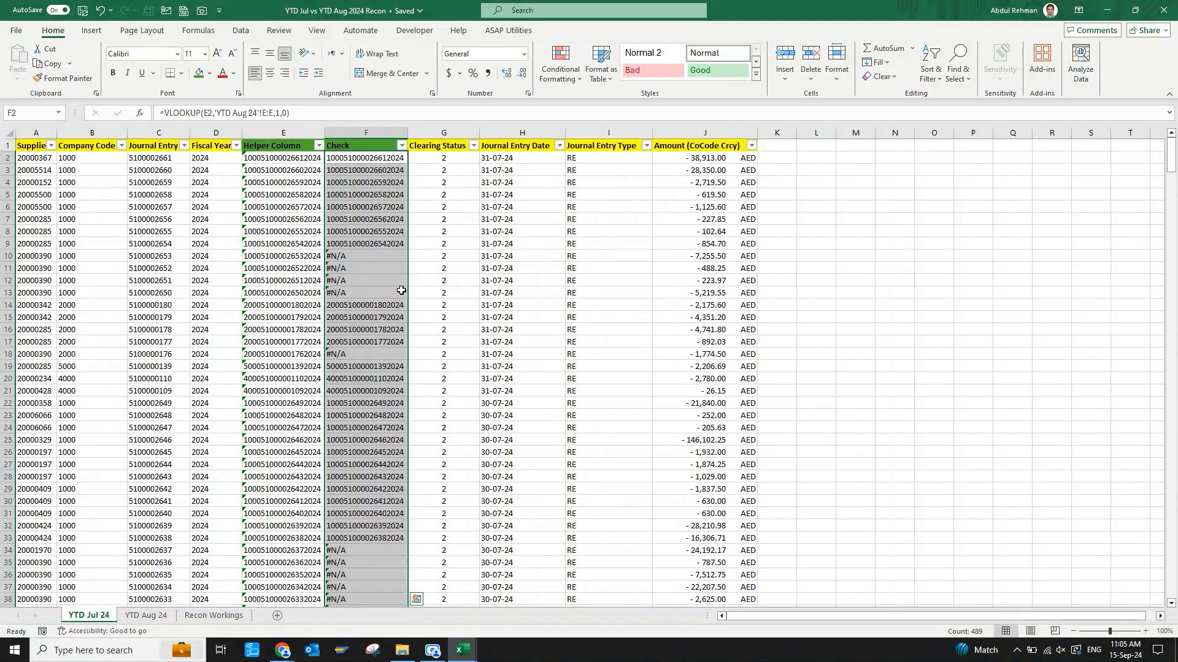
pyautogui.click(365, 256)
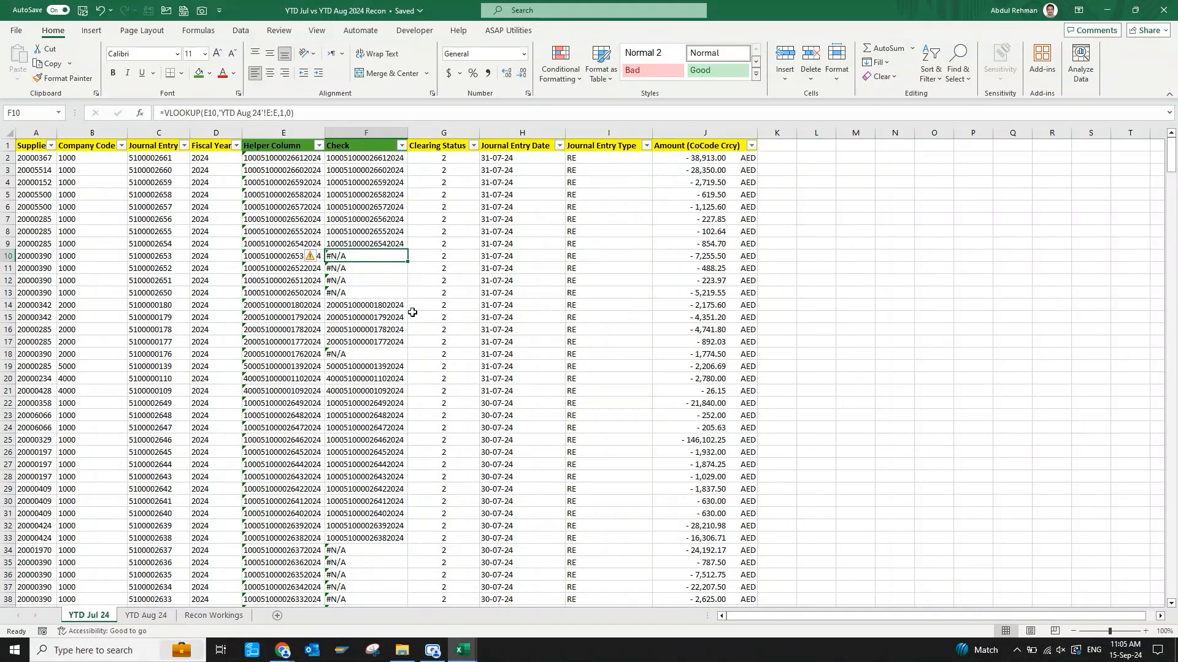
# Examine the unmatched lookup results in F10:F13 of the July Check column.
pyautogui.press('Down')
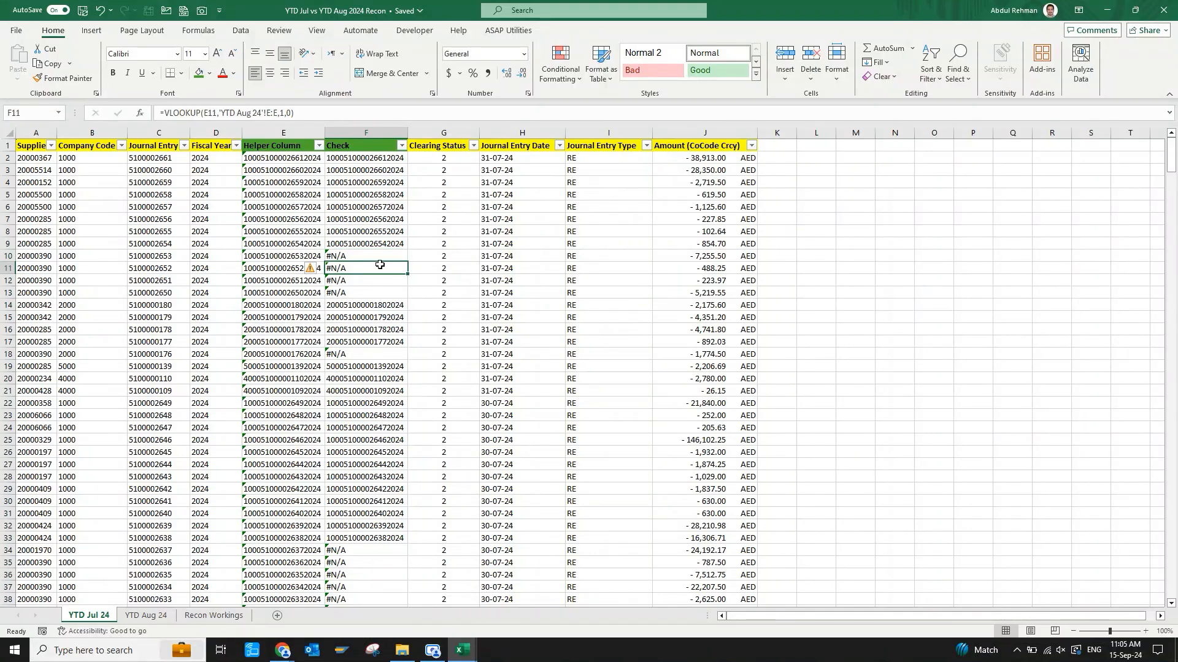
pyautogui.moveTo(381, 254); pyautogui.dragTo(371, 293)
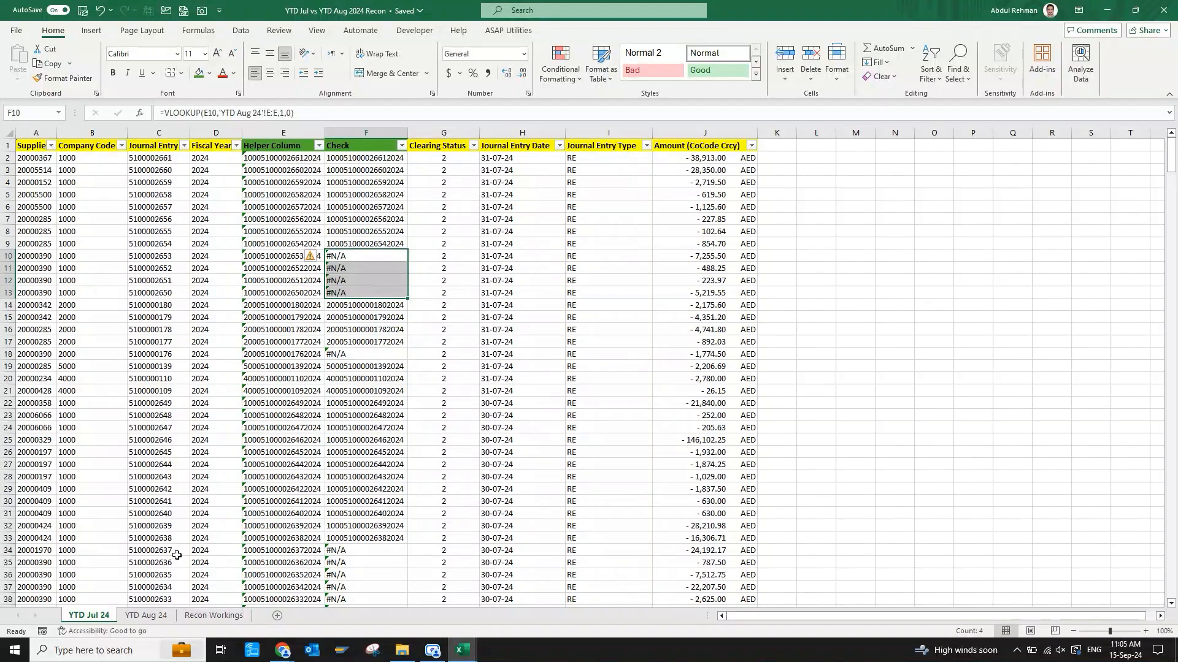
# Enter =VLOOKUP(E2,'YTD Jul 24'!F:F,1,0) in F2 of the YTD Aug 24 sheet to look up the August key in the July Check column.
pyautogui.click(146, 615)
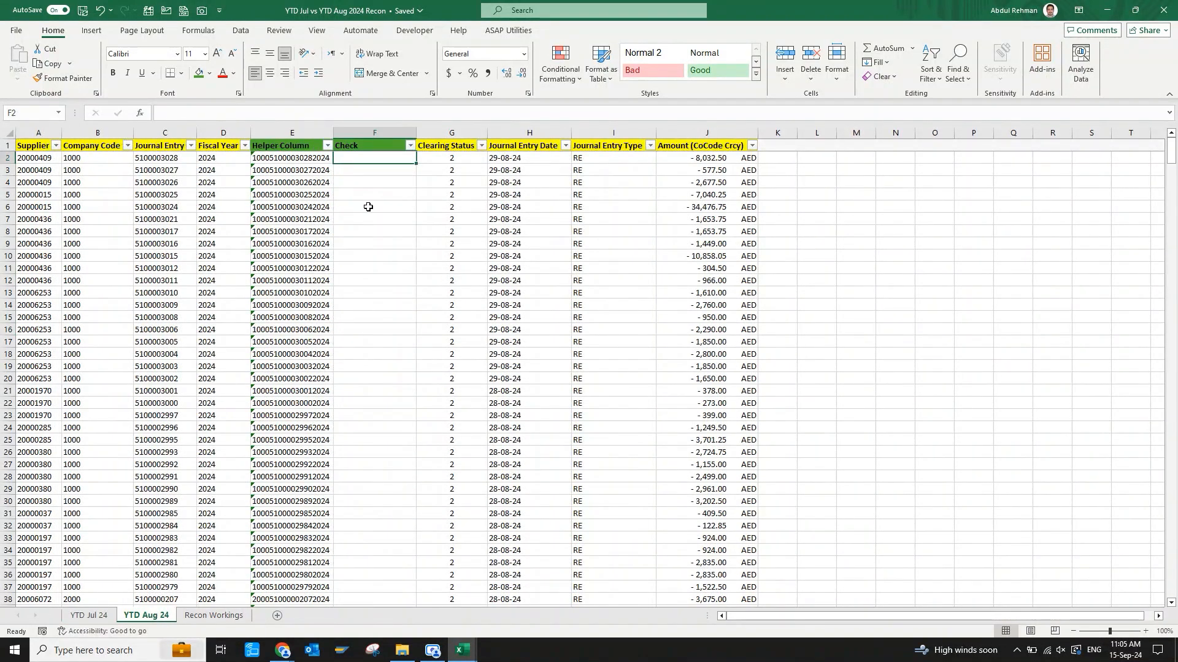
pyautogui.click(369, 207)
pyautogui.press('Up')
pyautogui.hotkey('ctrl', 'Up')
pyautogui.press('Down')
pyautogui.write('=vl')
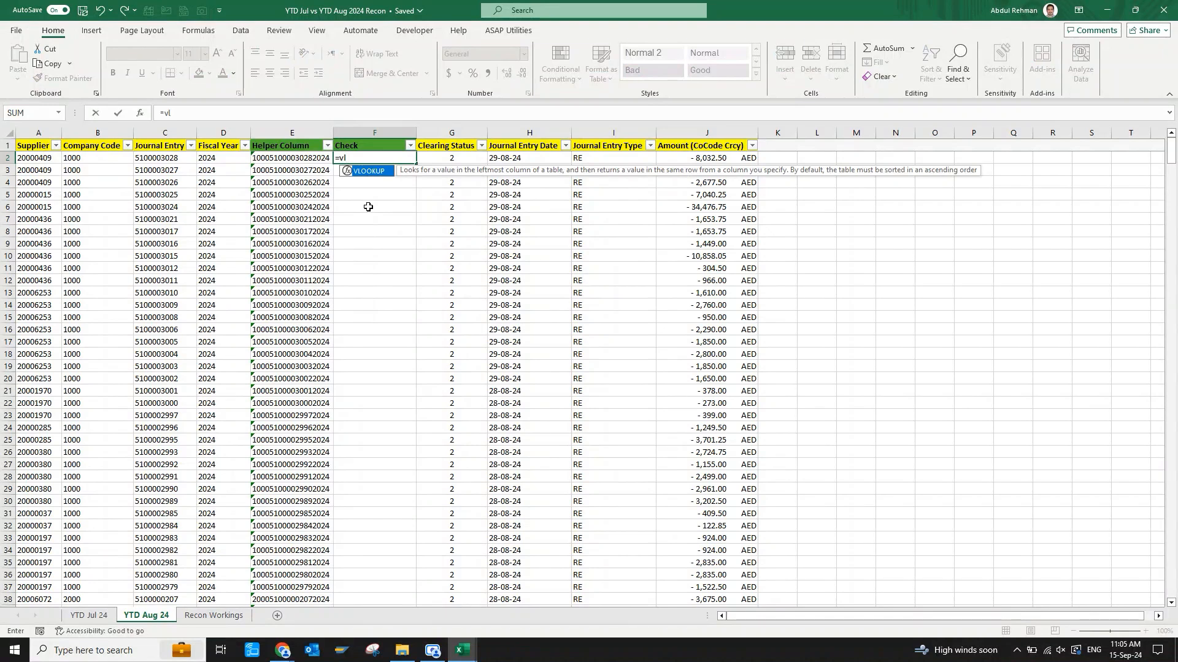
pyautogui.press('Tab')
pyautogui.press('Left')
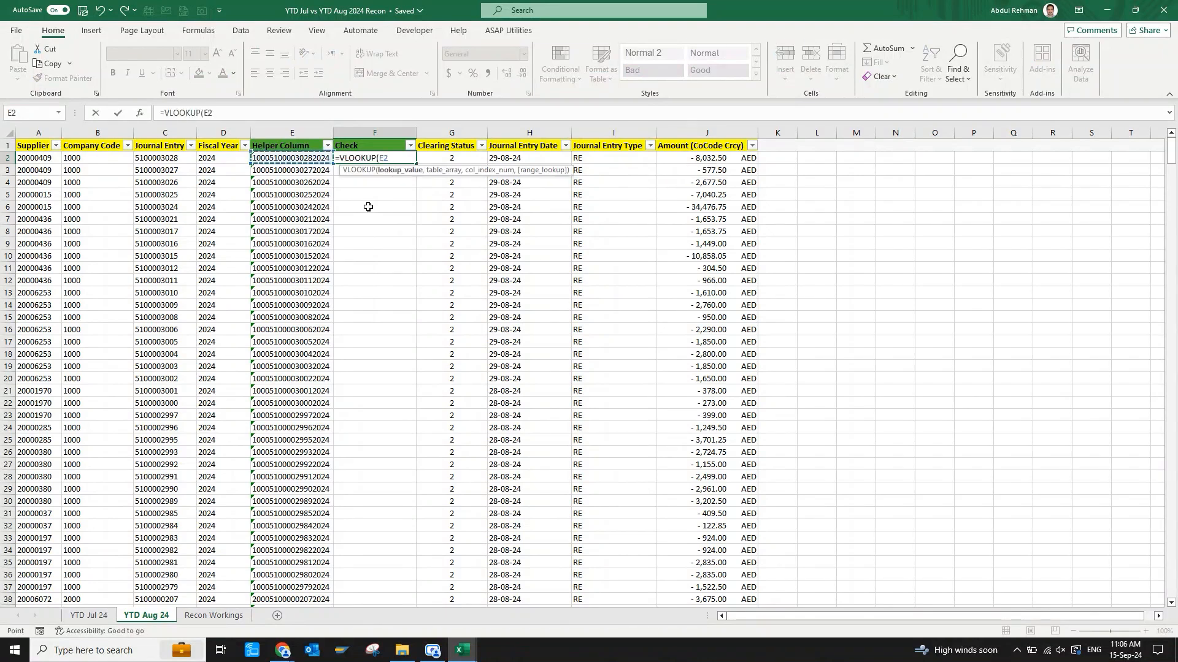
pyautogui.write(',')
pyautogui.hotkey('ctrl', 'pageup')
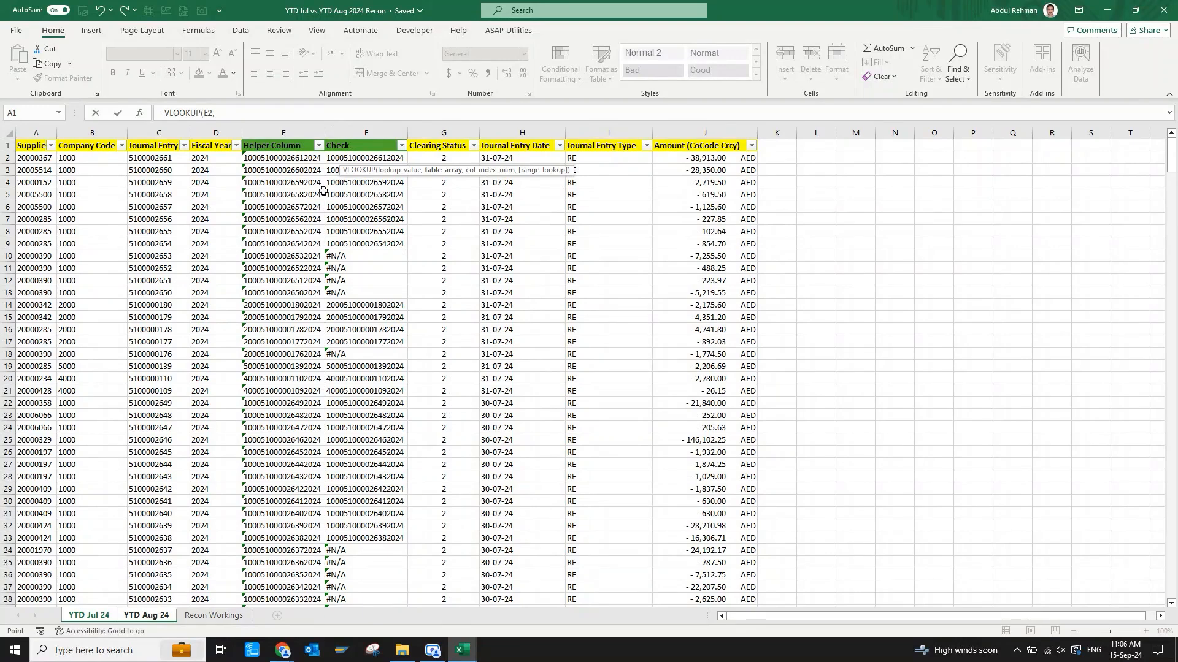
pyautogui.click(374, 135)
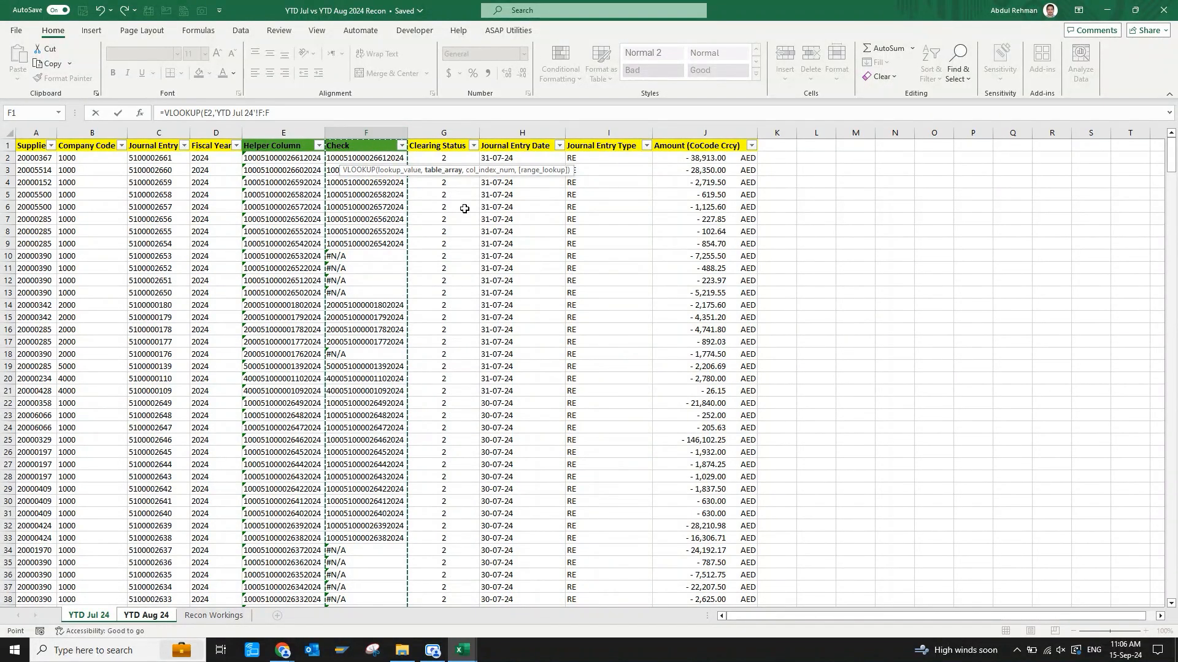
pyautogui.write(',1,')
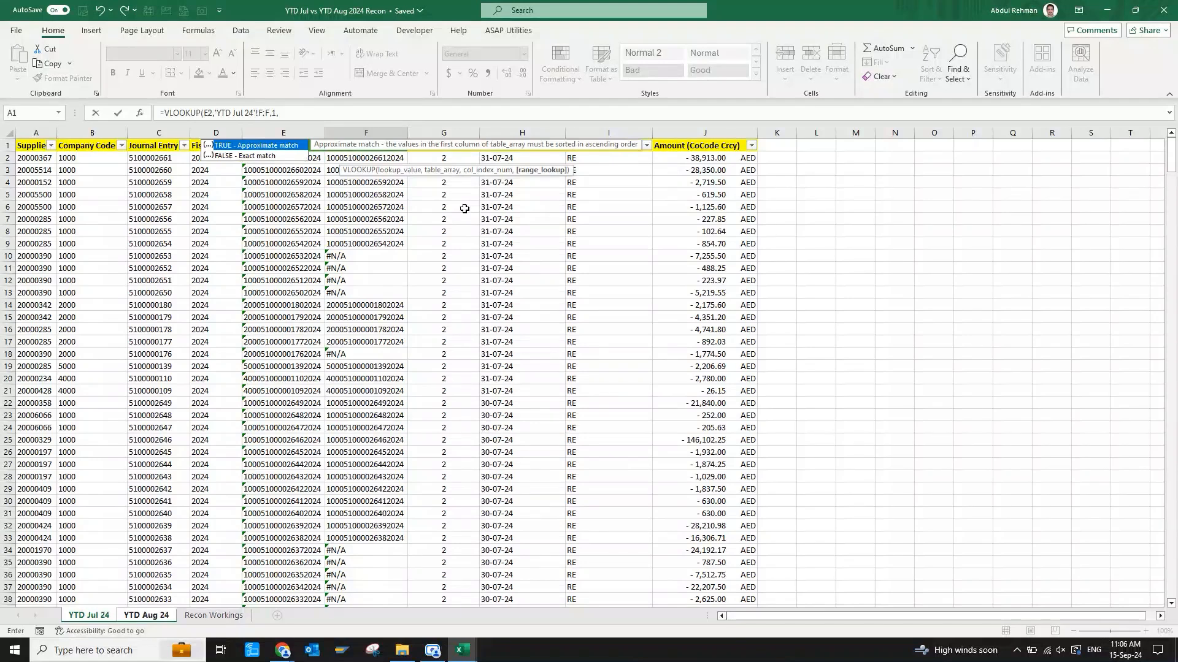
pyautogui.write('0')
pyautogui.press('Return')
# Fill the F2 lookup formula down the August Check column to the last data row.
pyautogui.press('Up')
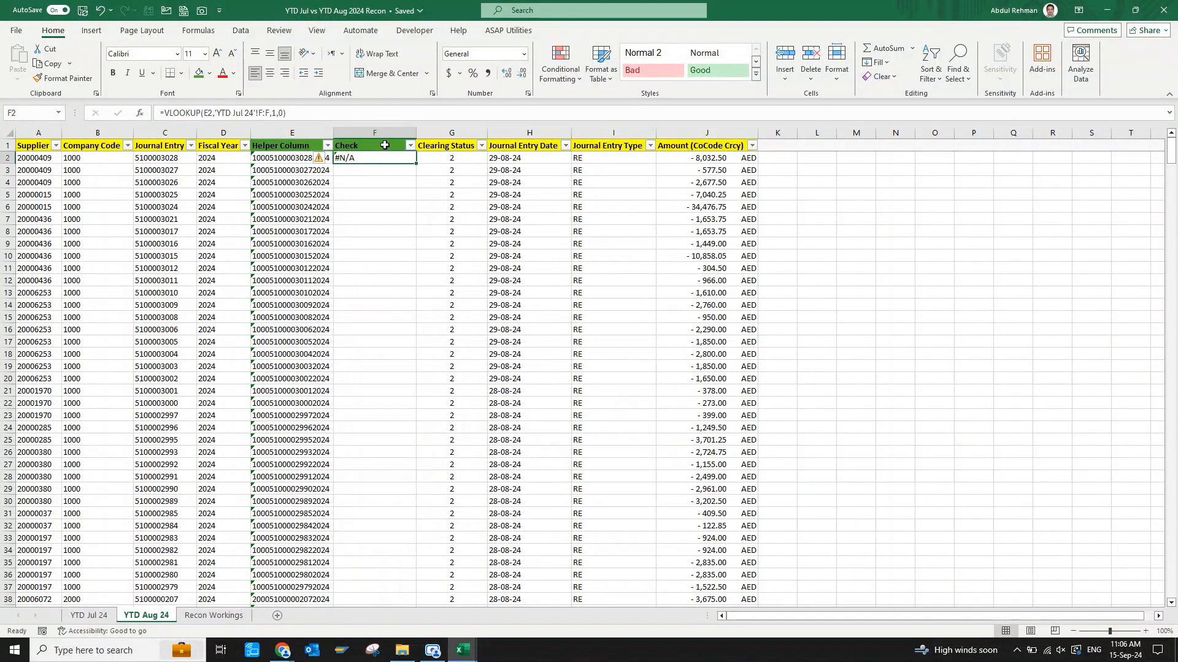
pyautogui.doubleClick(418, 163)
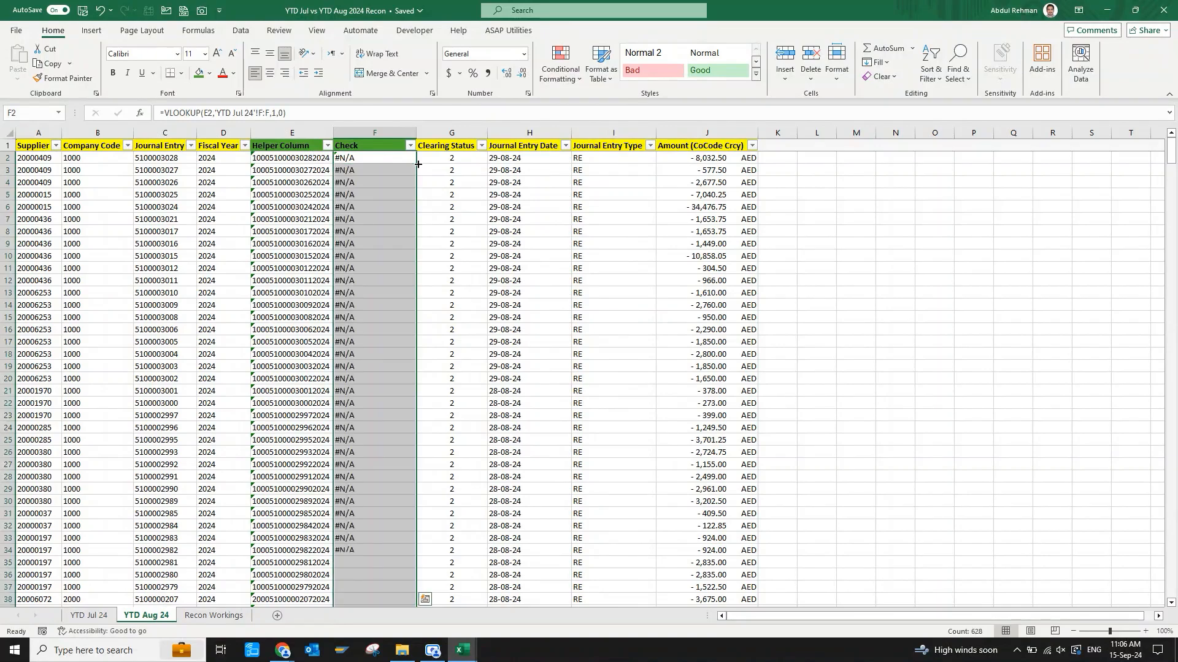
pyautogui.click(379, 272)
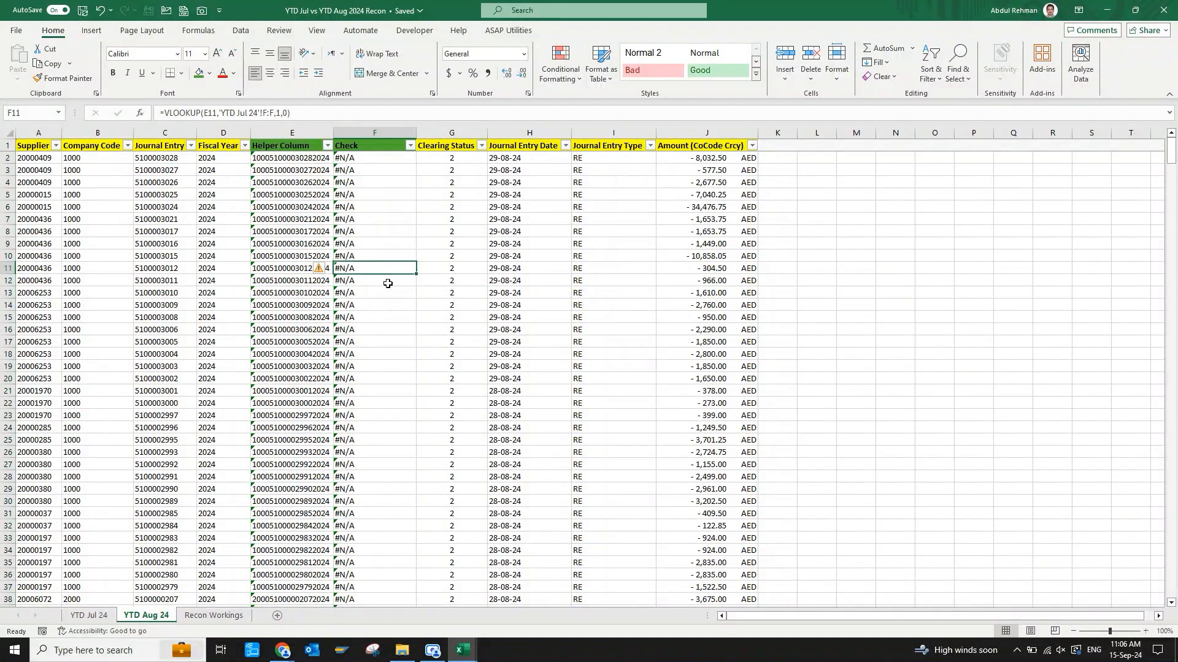
# Examine the lookup results down the August Check column as far as F327.
pyautogui.press('Down')
pyautogui.press('Down')
pyautogui.press('Down')
pyautogui.press('Down')
pyautogui.press('Down')
pyautogui.press('Down')
pyautogui.press('Down')
pyautogui.press('Down')
pyautogui.press('Down')
pyautogui.press('Down')
pyautogui.press('Down')
pyautogui.press('Down')
pyautogui.press('Down')
pyautogui.press('Down')
pyautogui.press('Down')
pyautogui.press('Down')
pyautogui.press('Down')
pyautogui.press('Down')
pyautogui.press('Down')
pyautogui.press('Down')
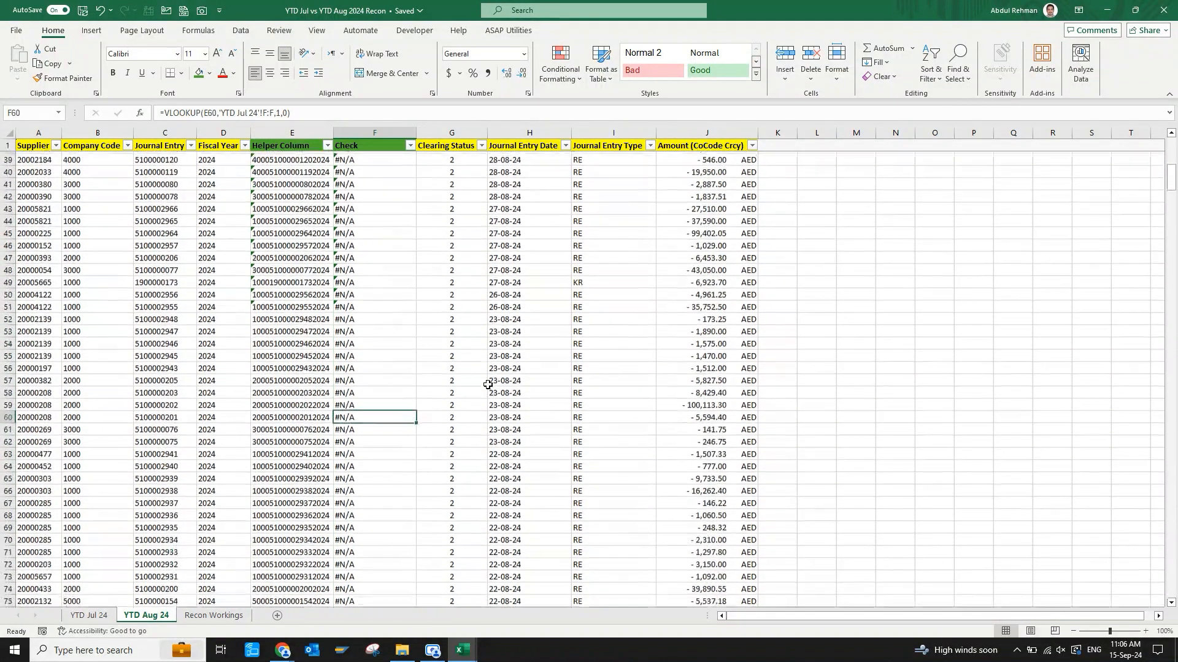
pyautogui.press('Down')
pyautogui.press('Down')
pyautogui.press('Down')
pyautogui.press('Down')
pyautogui.press('Down')
pyautogui.press('Down')
pyautogui.press('Down')
pyautogui.press('Down')
pyautogui.press('Down')
pyautogui.press('Down')
pyautogui.press('Down')
pyautogui.press('Down')
pyautogui.press('Down')
pyautogui.press('Down')
pyautogui.press('Down')
pyautogui.press('Down')
pyautogui.press('Down')
pyautogui.press('Down')
pyautogui.press('Down')
pyautogui.press('Down')
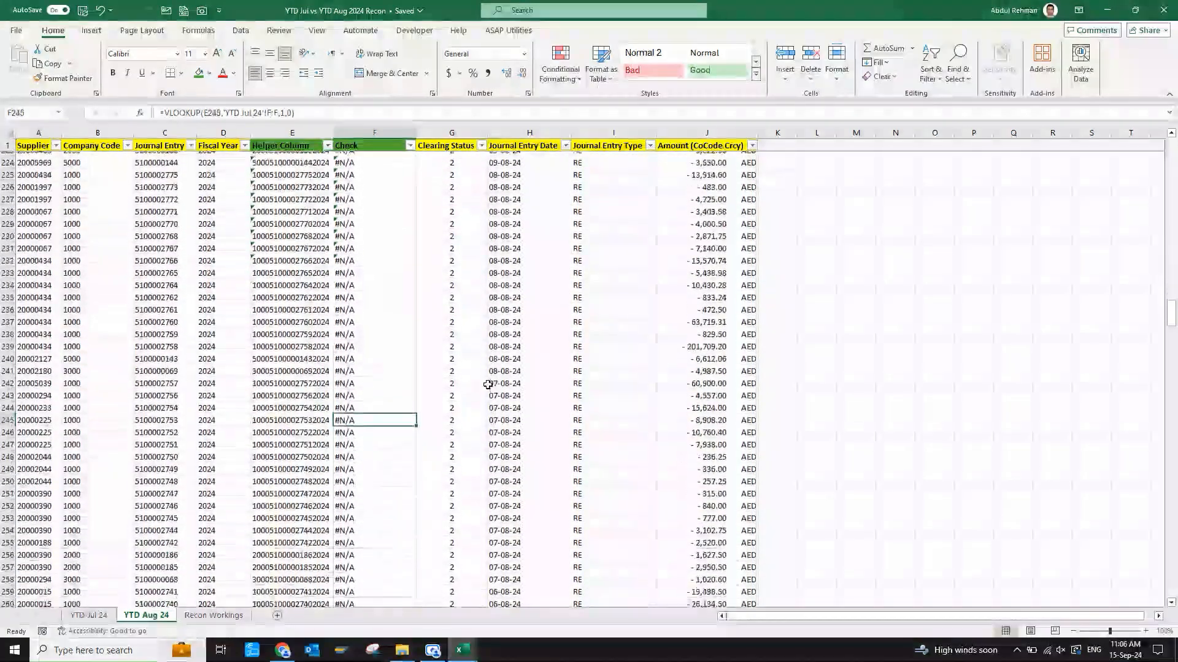
pyautogui.press('Down')
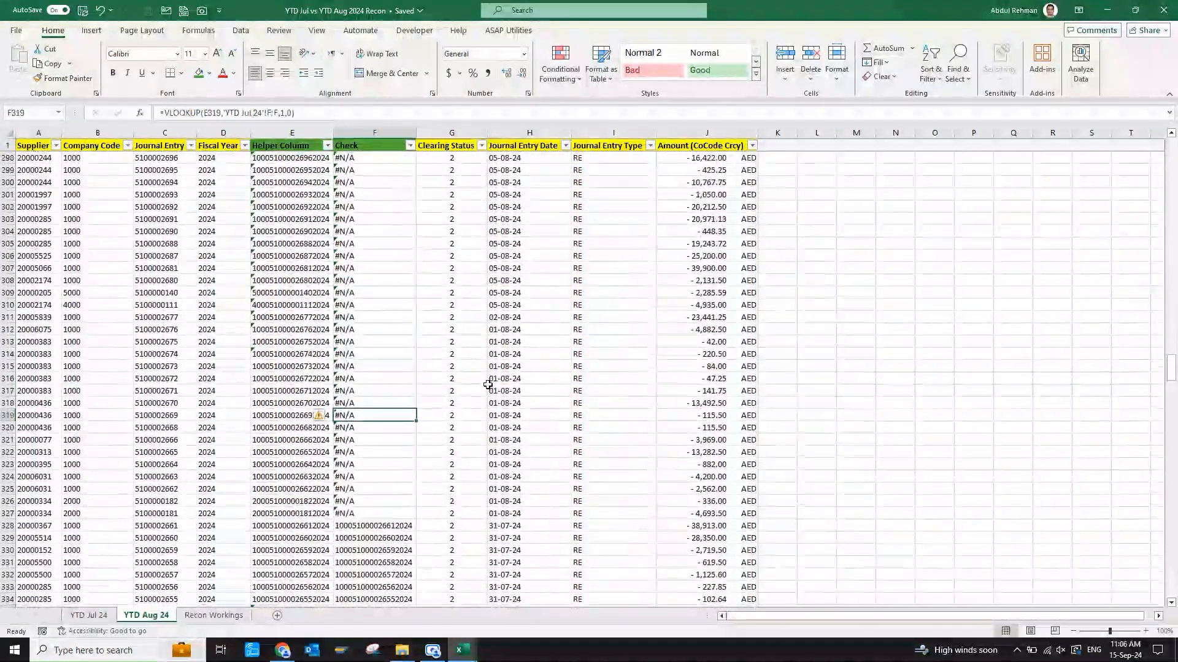
pyautogui.press('Down')
pyautogui.press('Down')
pyautogui.press('Down')
pyautogui.press('Down')
pyautogui.press('Down')
pyautogui.press('Down')
pyautogui.press('Down')
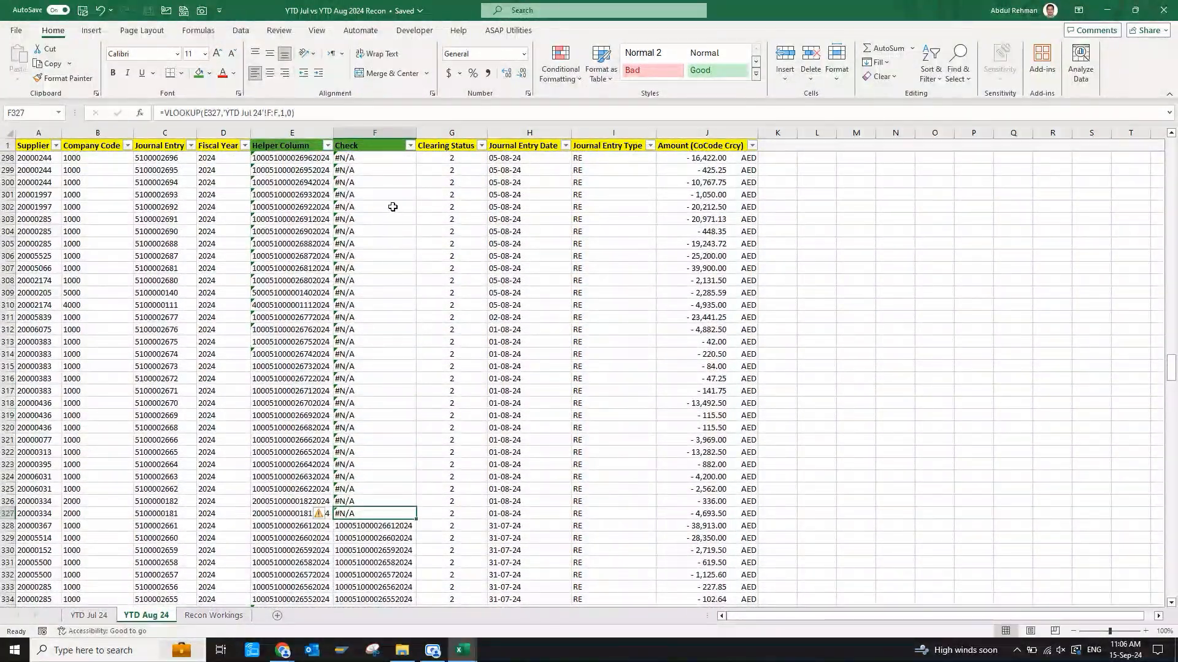
# Compare the unmatched August Check results above row 328 with their journal entry dates, then return to the first data row.
pyautogui.moveTo(394, 207); pyautogui.dragTo(398, 423)
pyautogui.moveTo(514, 198); pyautogui.dragTo(514, 209)
pyautogui.moveTo(514, 213); pyautogui.dragTo(517, 477)
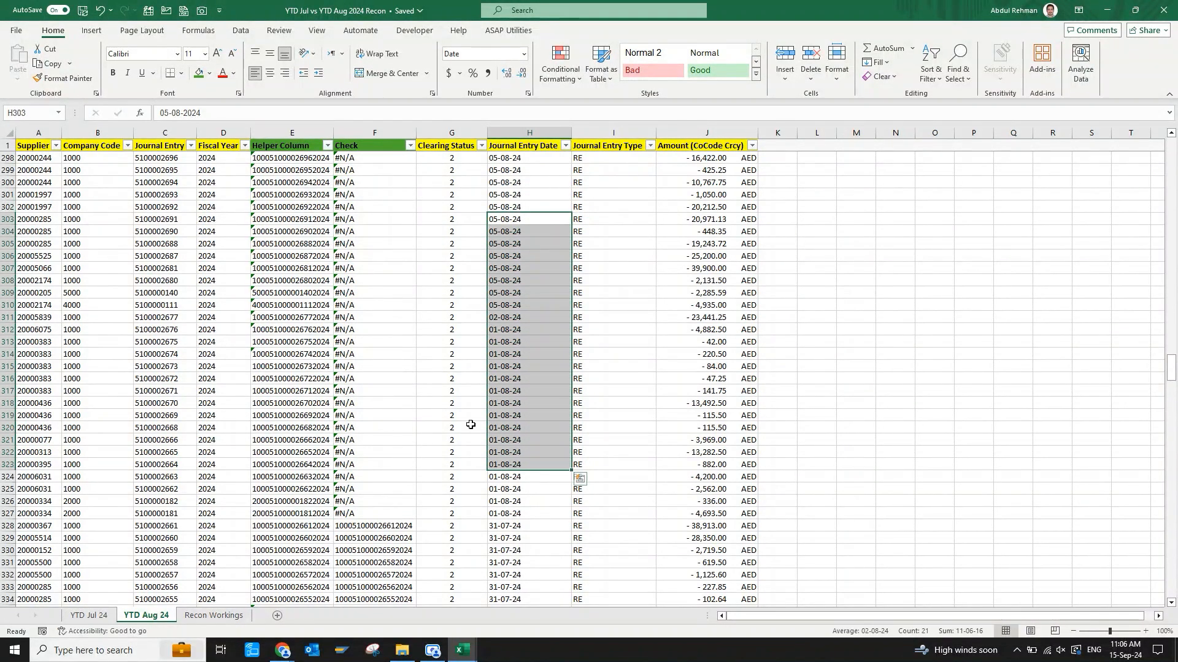
pyautogui.moveTo(381, 244); pyautogui.dragTo(380, 489)
pyautogui.click(376, 516)
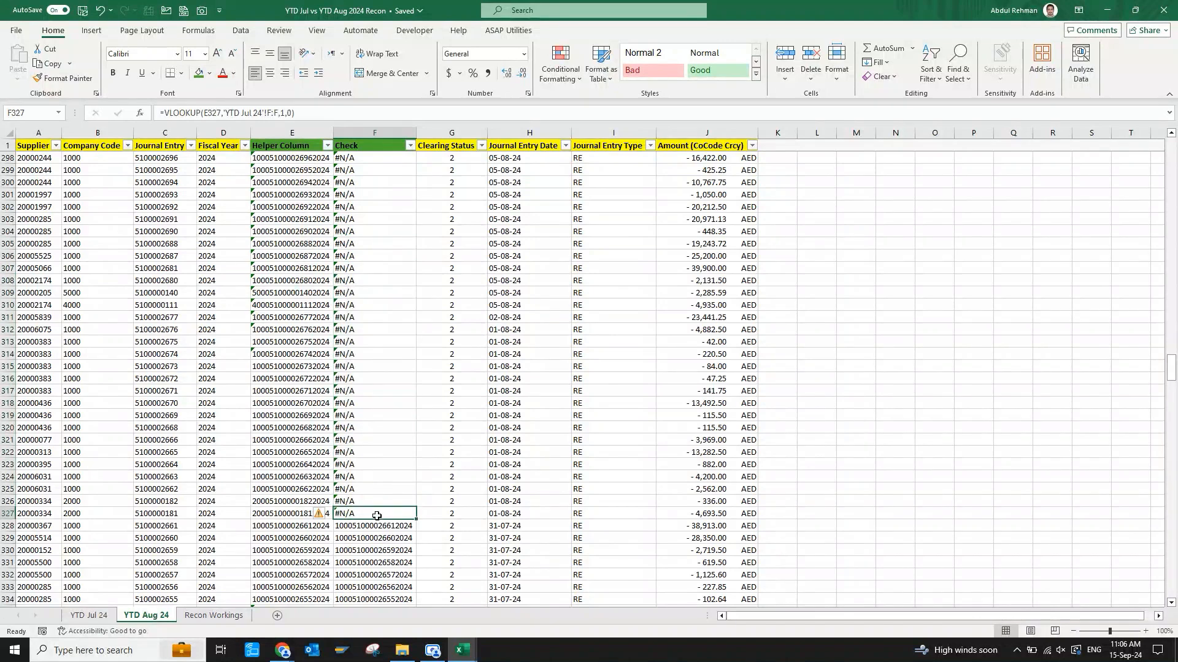
pyautogui.hotkey('ctrl', 'Up')
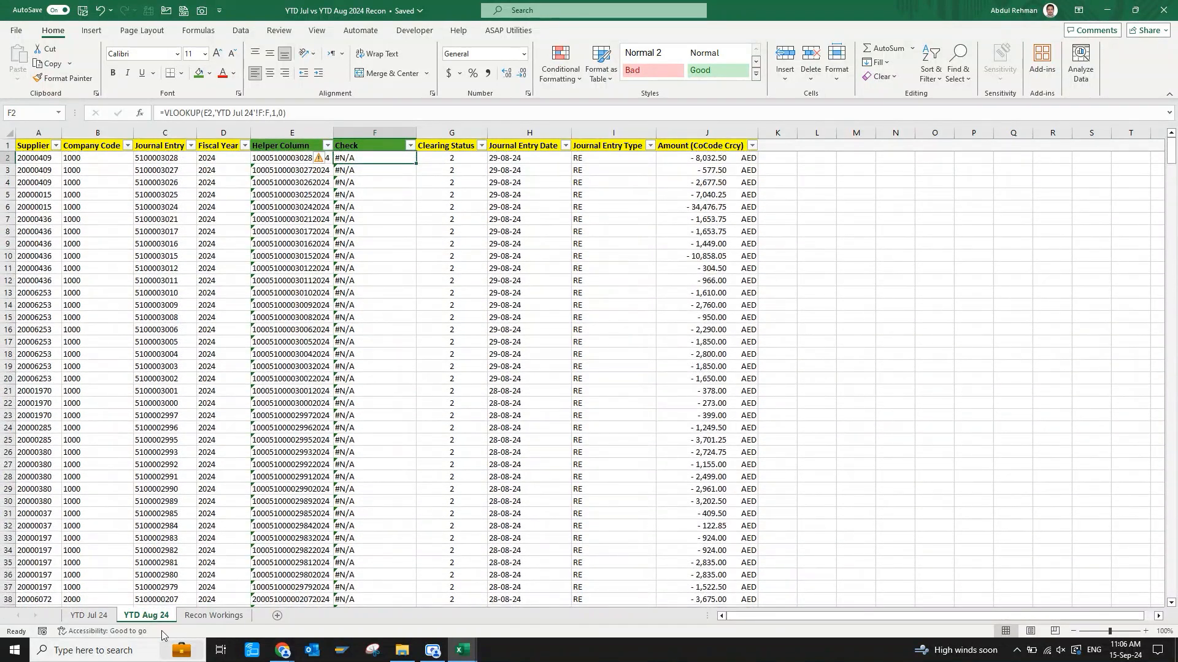
# Insert a column before Clearing Status on the YTD Jul 24 sheet and title it "Status".
pyautogui.click(90, 616)
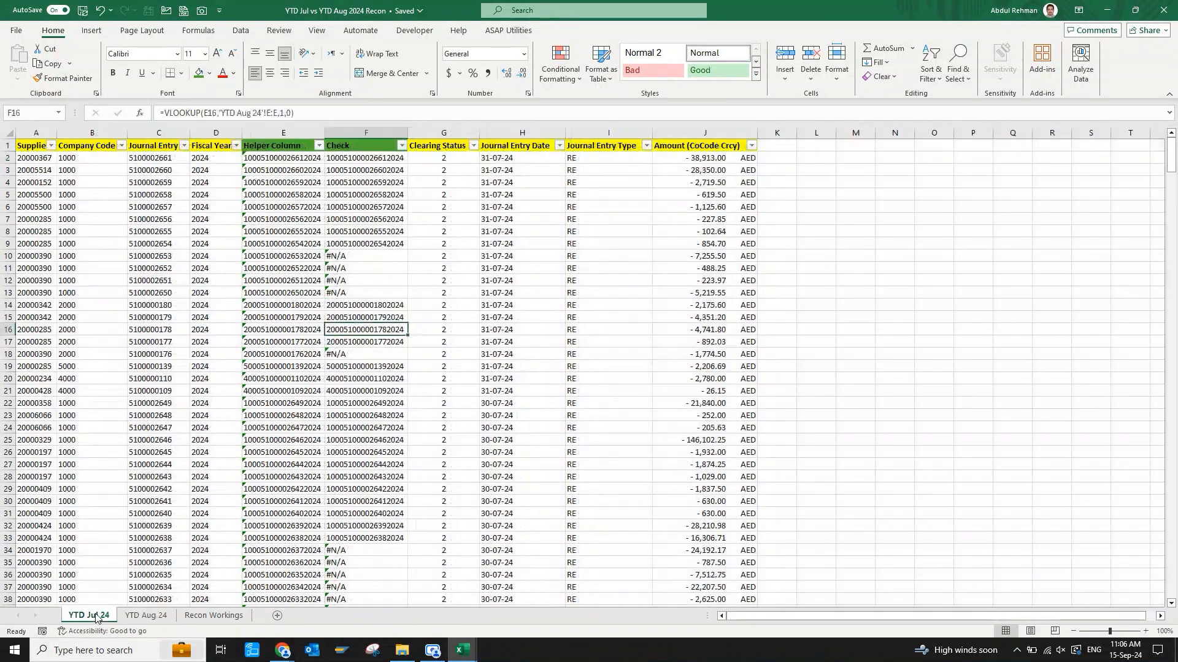
pyautogui.click(456, 334)
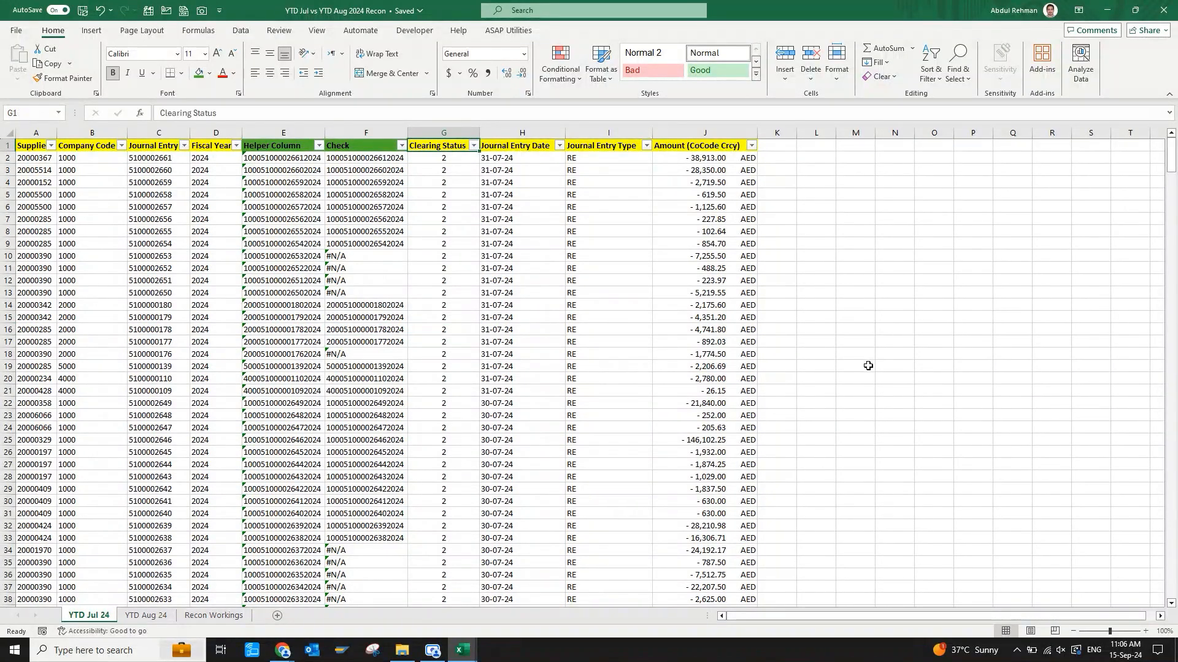
pyautogui.hotkey('ctrl', 'space')
pyautogui.hotkey('ctrl', 'shift', '+')
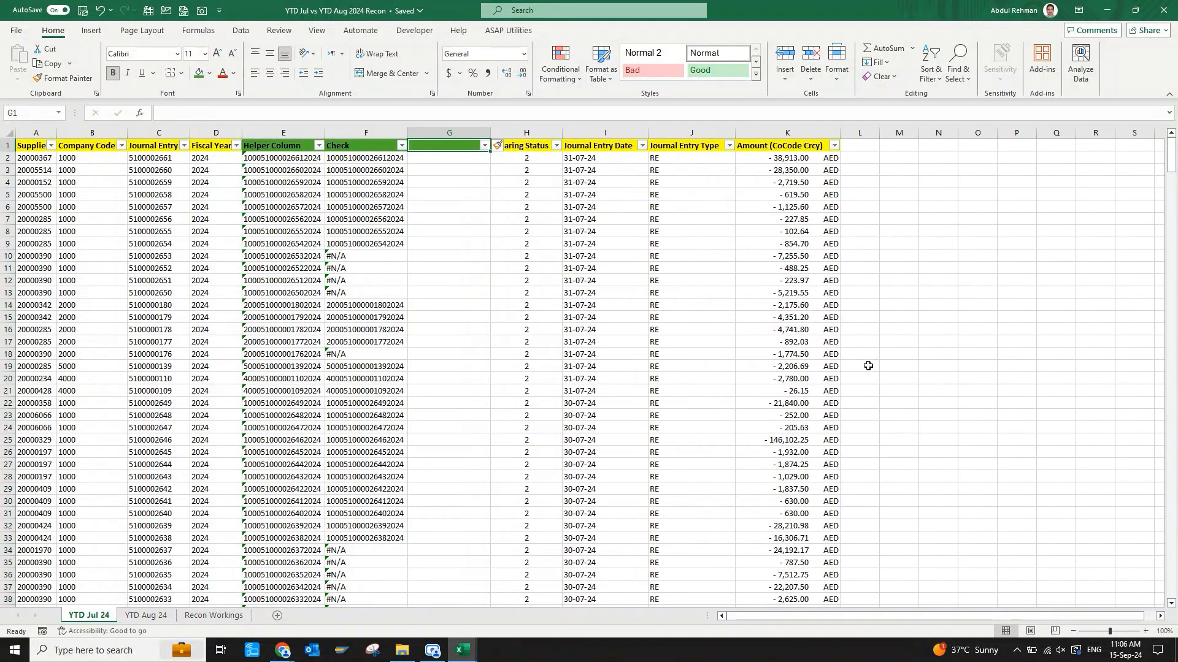
pyautogui.write('Status')
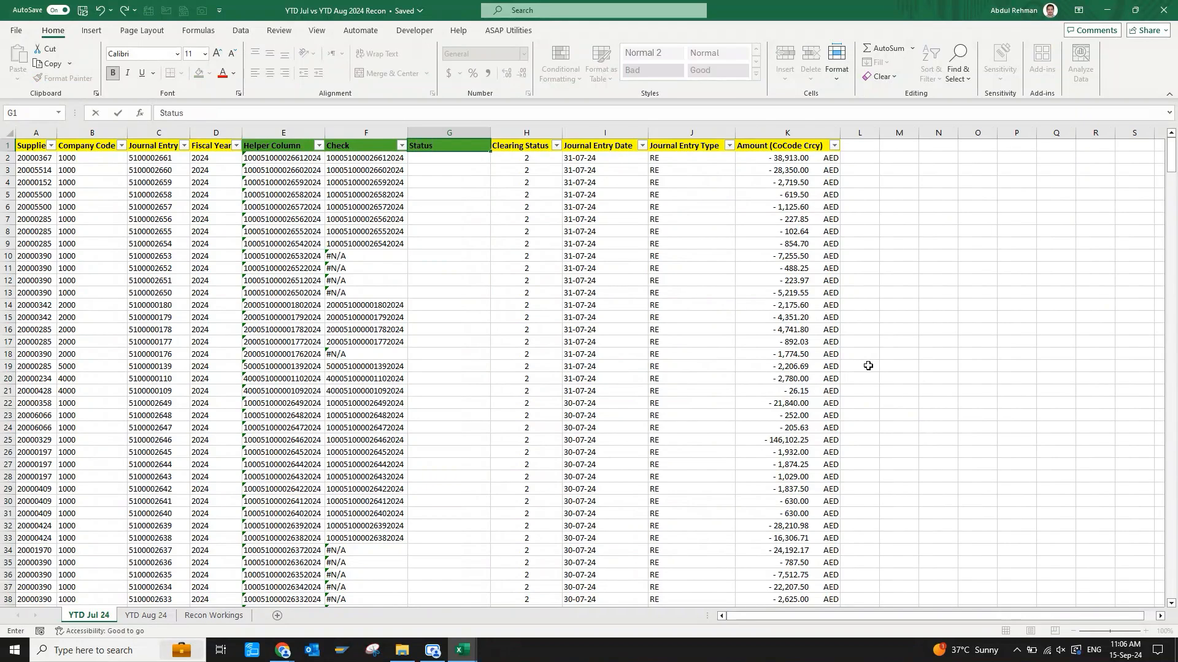
pyautogui.hotkey('ctrl', 'Return')
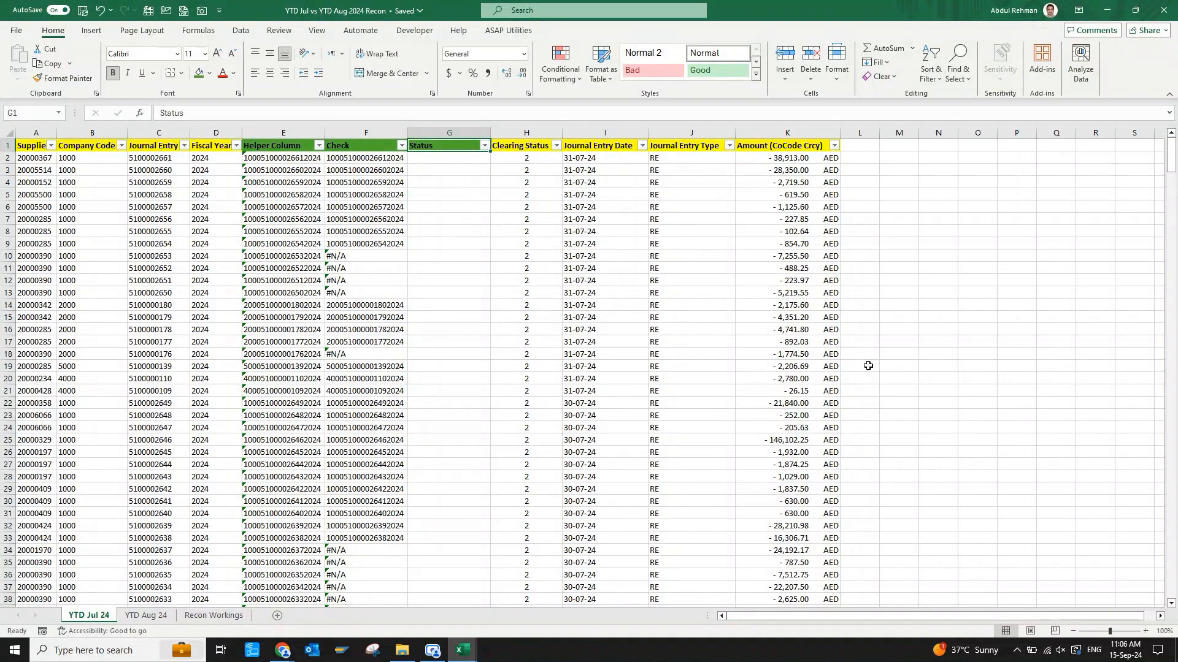
# Filter the July Check column to exclude the #N/A rows.
pyautogui.press('Left')
pyautogui.hotkey('alt', 'Down')
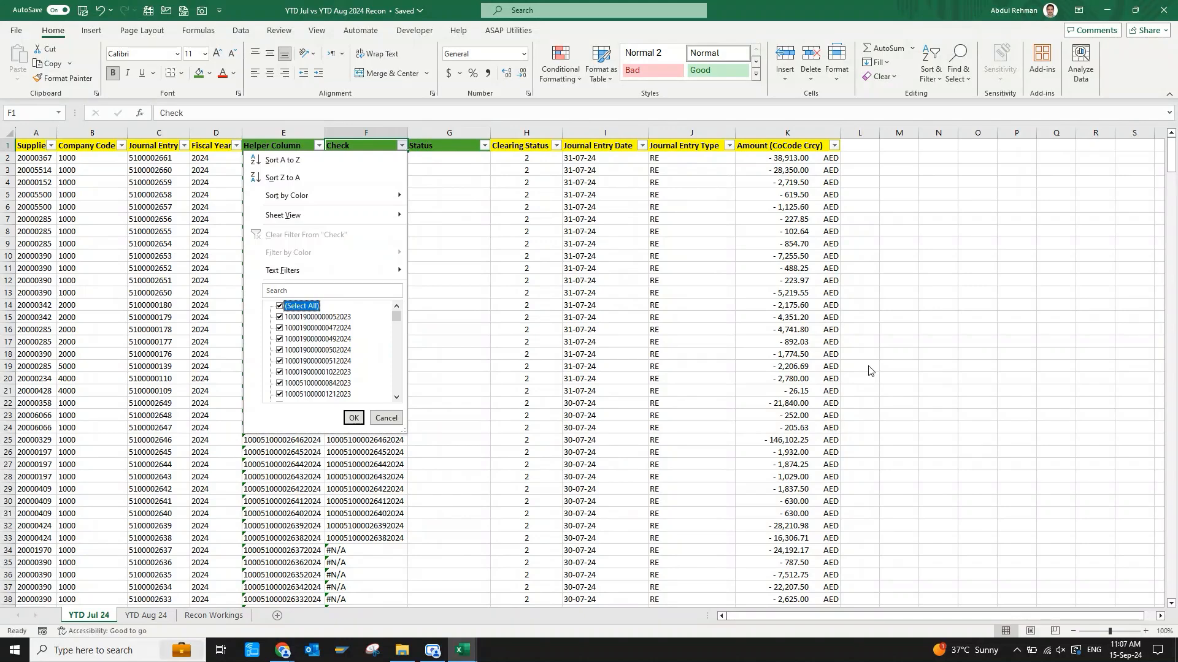
pyautogui.moveTo(396, 322); pyautogui.dragTo(395, 388)
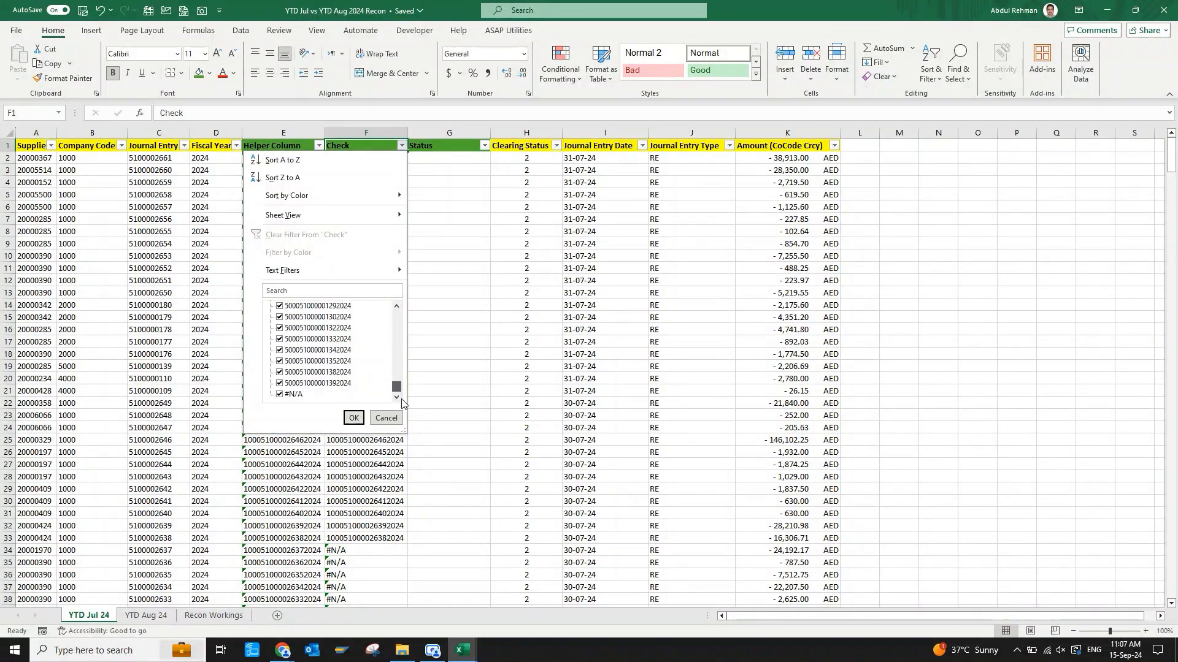
pyautogui.click(280, 394)
pyautogui.click(353, 418)
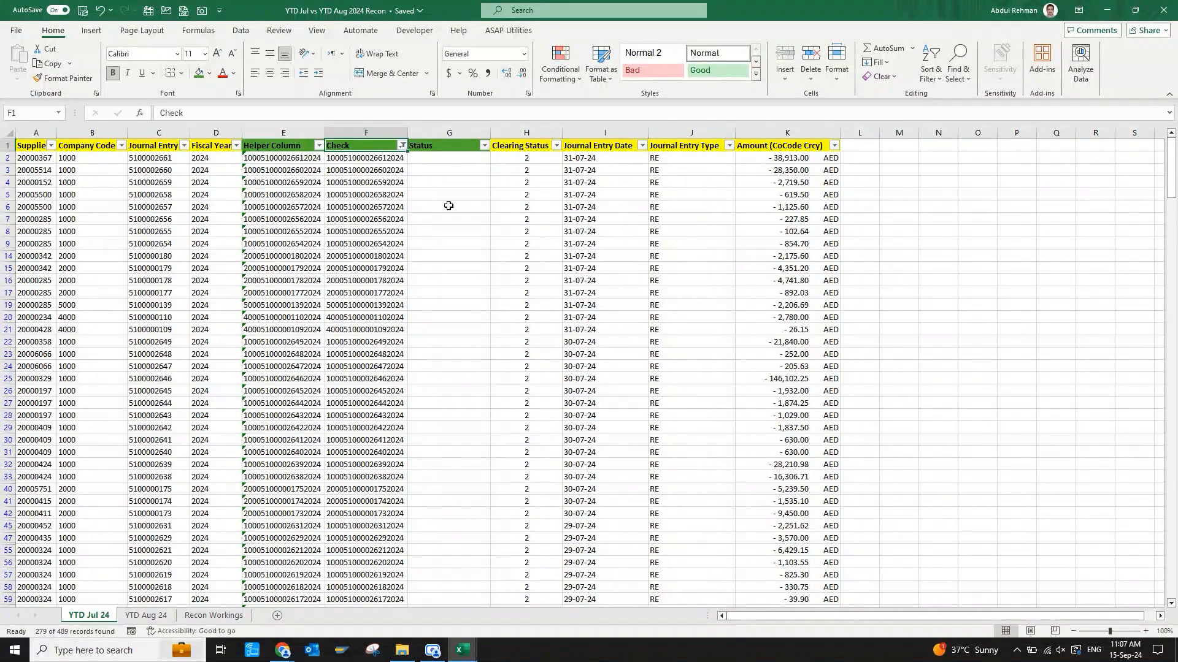
# Enter "Available in YTD Aug 24" in G2 and fill it down the Status column for the filtered rows.
pyautogui.click(449, 158)
pyautogui.write('Available')
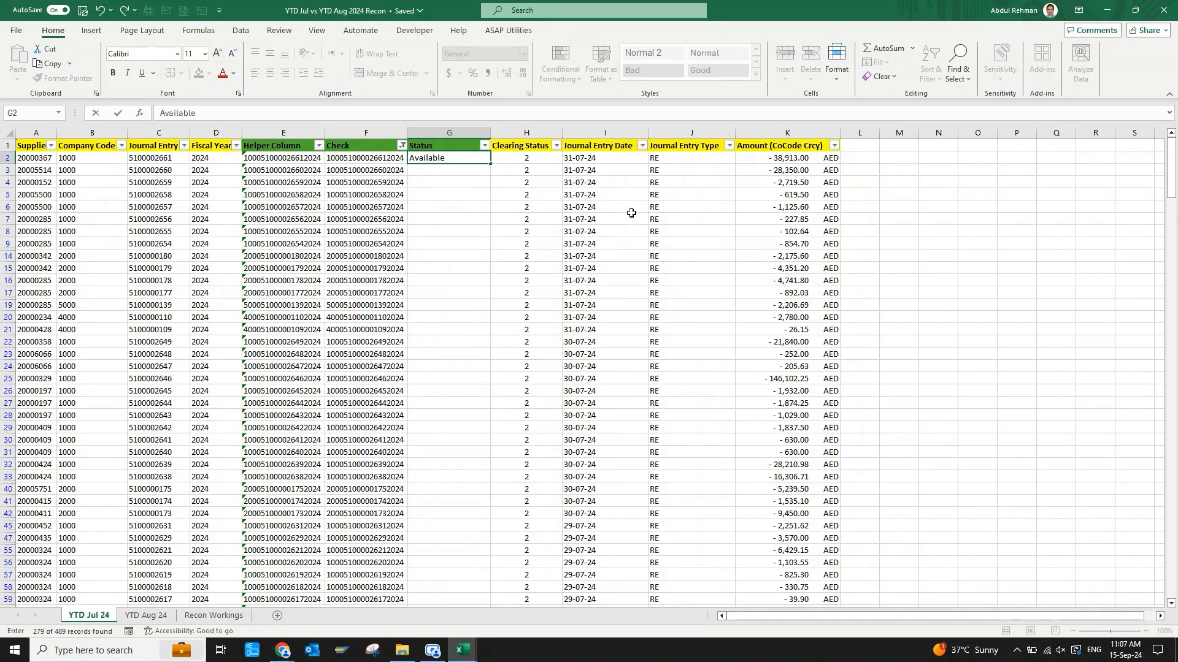
pyautogui.write(' in  YTD Aug 24')
pyautogui.hotkey('ctrl', 'Return')
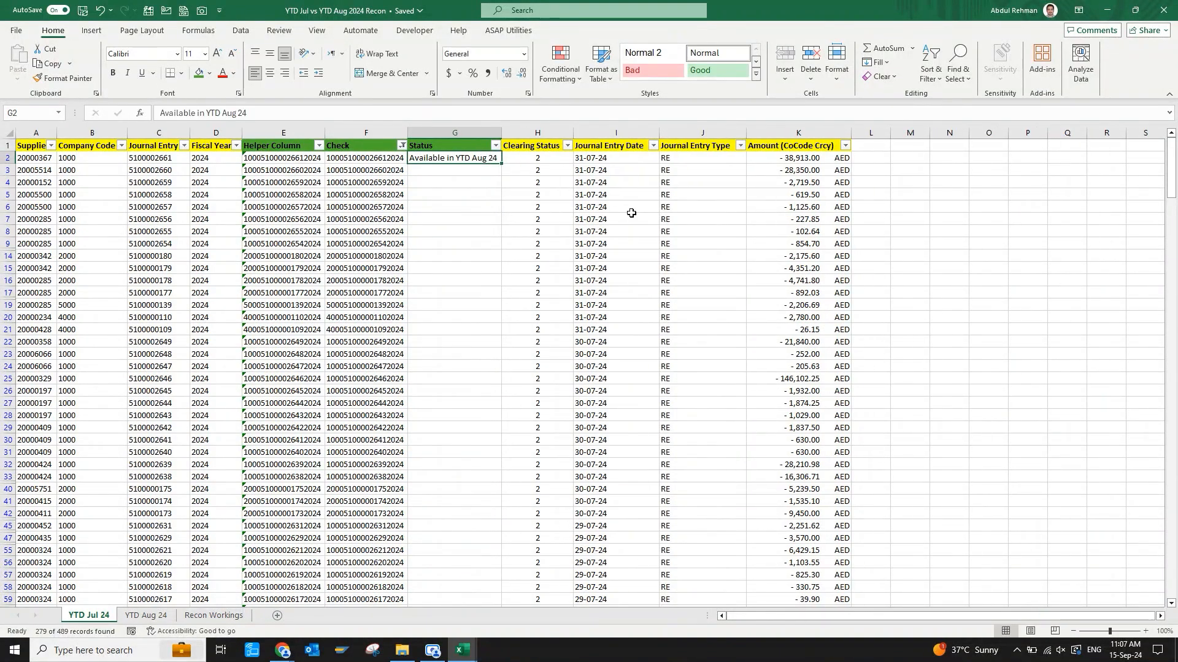
pyautogui.doubleClick(502, 163)
# Change the July Check column filter to show only the #N/A rows.
pyautogui.click(564, 297)
pyautogui.hotkey('ctrl', 'Up')
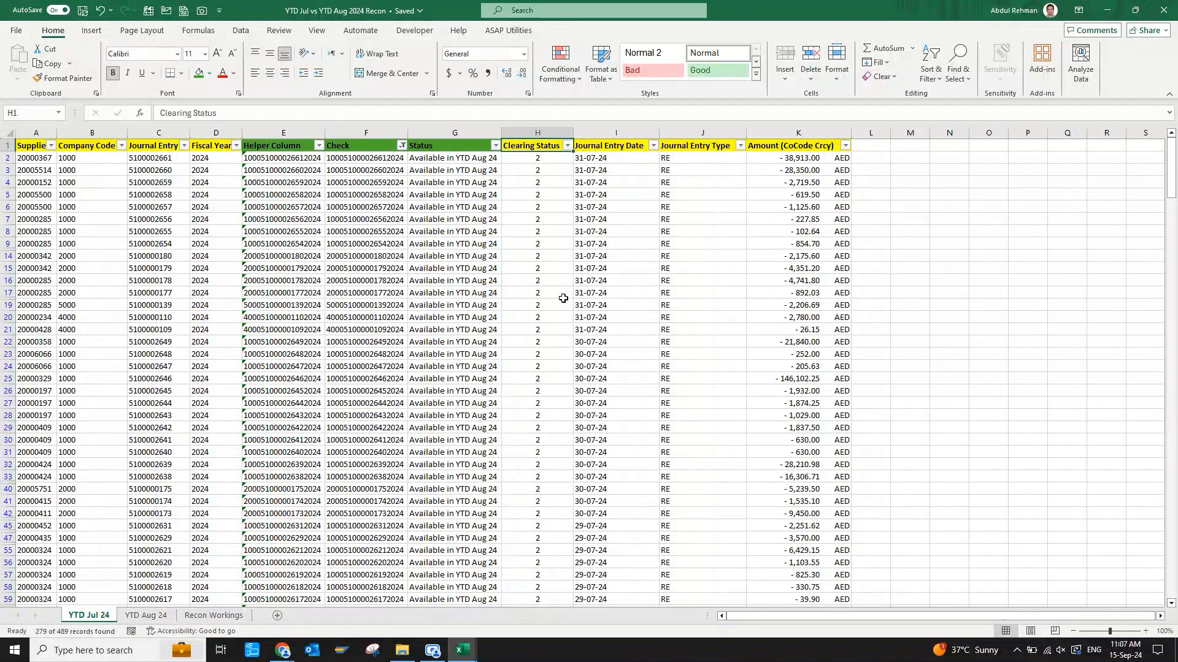
pyautogui.press('Left')
pyautogui.press('Left')
pyautogui.hotkey('alt', 'Down')
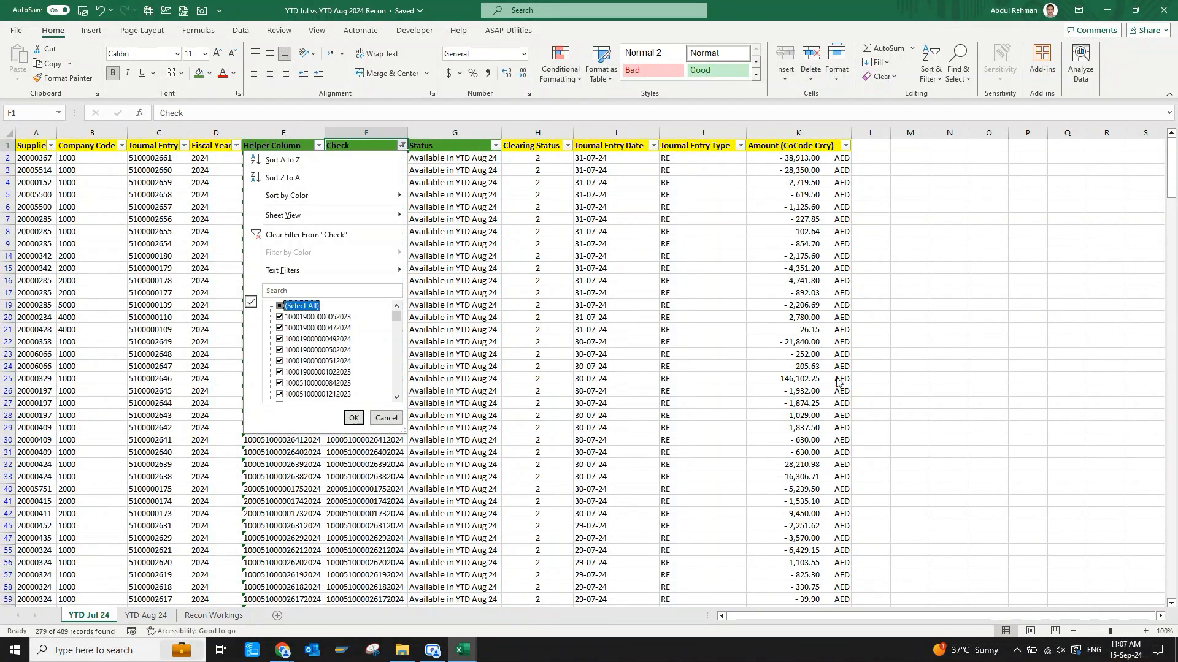
pyautogui.click(280, 306)
pyautogui.moveTo(396, 317); pyautogui.dragTo(397, 398)
pyautogui.click(279, 394)
pyautogui.click(353, 418)
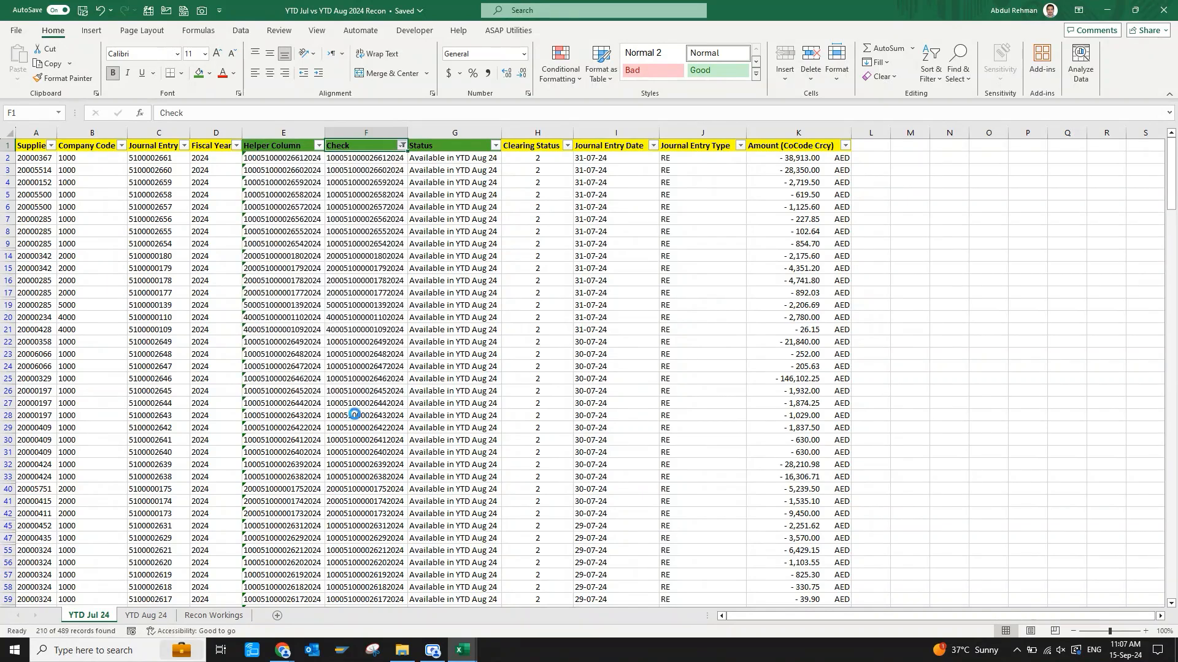
# Enter "Not Available in Aug 24" in G10, the Status cell of the first filtered row.
pyautogui.click(423, 344)
pyautogui.hotkey('ctrl', 'Up')
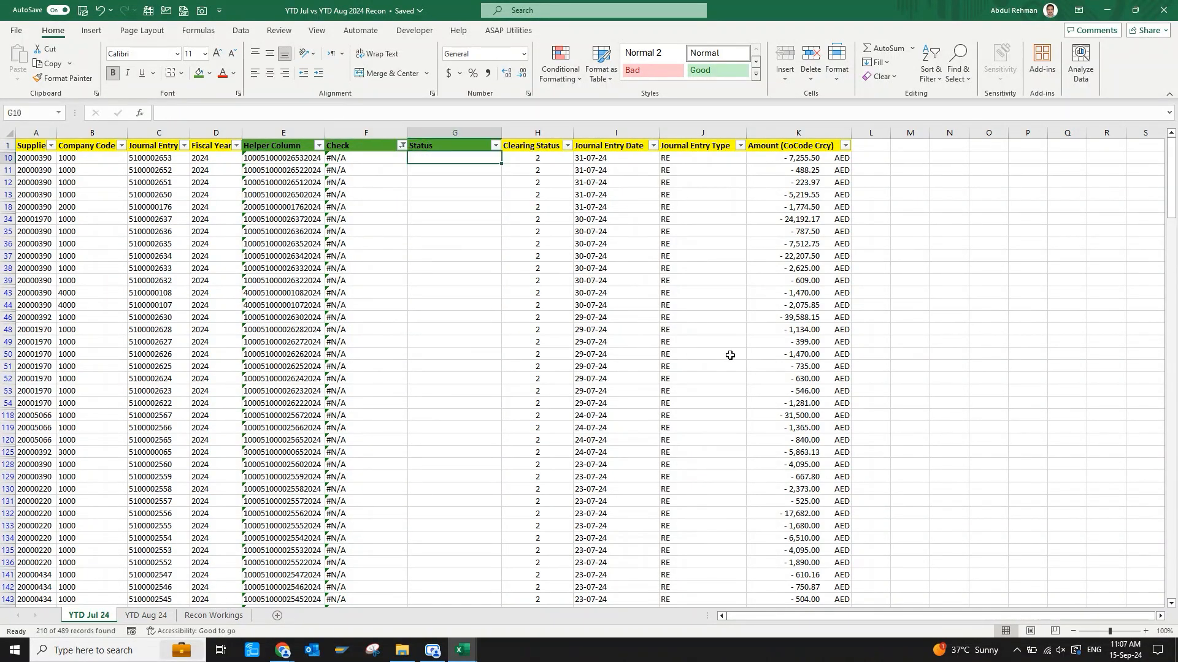
pyautogui.write('Not Avai')
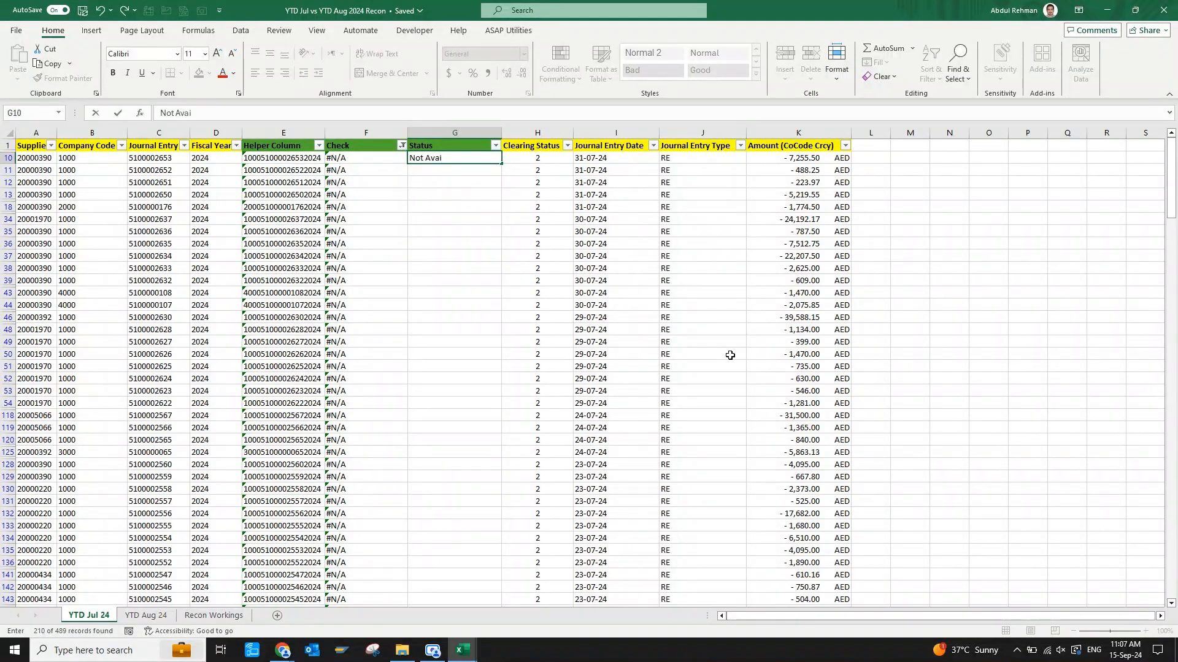
pyautogui.write('lable')
pyautogui.press('BackSpace')
pyautogui.press('BackSpace')
pyautogui.press('BackSpace')
pyautogui.press('BackSpace')
pyautogui.write('lable')
pyautogui.press('Return')
# Copy "Not Available in Aug 24" from G10 down the Status column for all the filtered #N/A rows.
pyautogui.press('Up')
pyautogui.hotkey('ctrl', 'c')
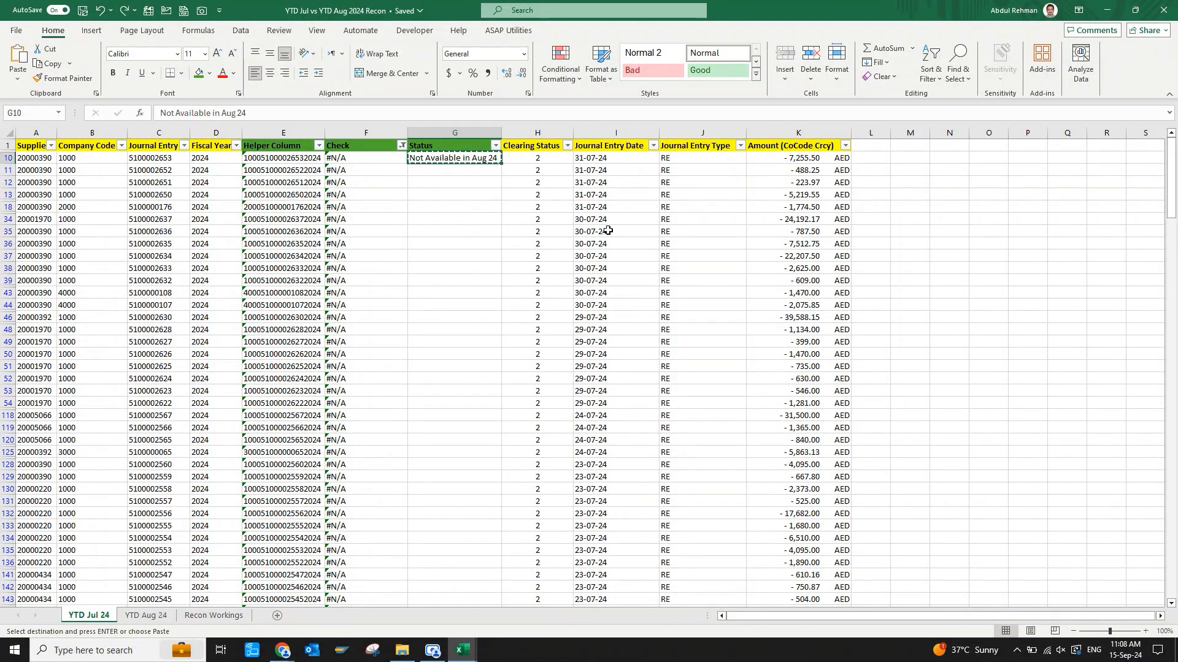
pyautogui.press('Right')
pyautogui.press('Down')
pyautogui.press('Down')
pyautogui.press('Down')
pyautogui.press('Down')
pyautogui.press('Down')
pyautogui.hotkey('ctrl', 'Down')
pyautogui.press('Down')
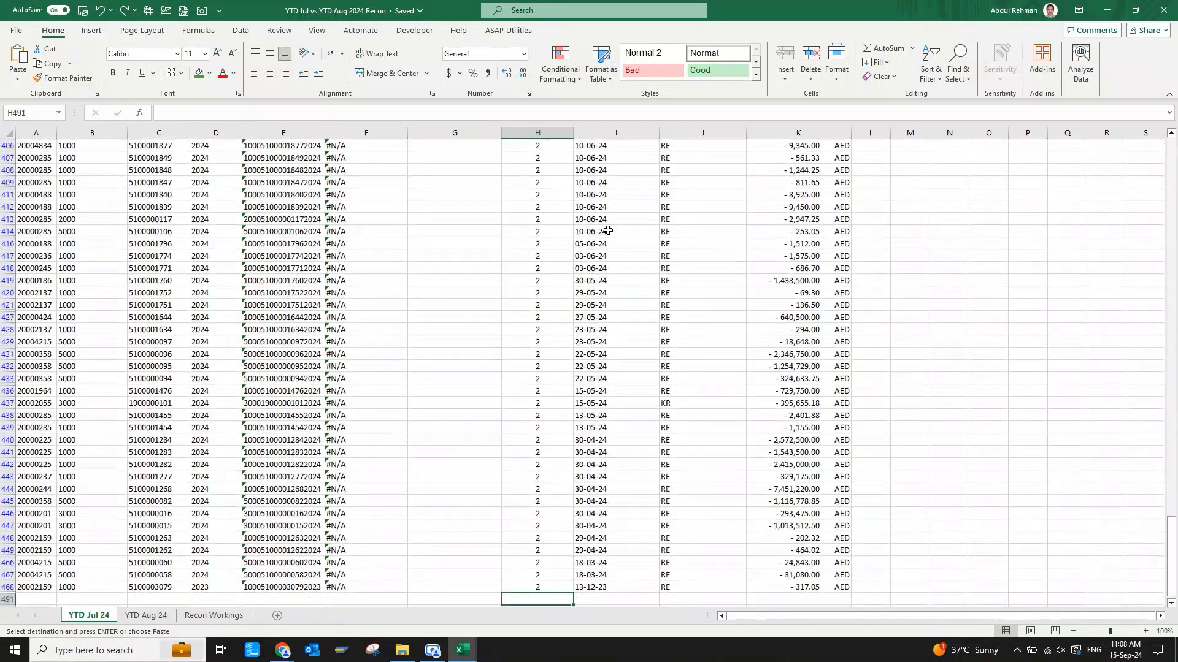
pyautogui.press('Left')
pyautogui.press('Up')
pyautogui.hotkey('ctrl', 'shift', 'Up')
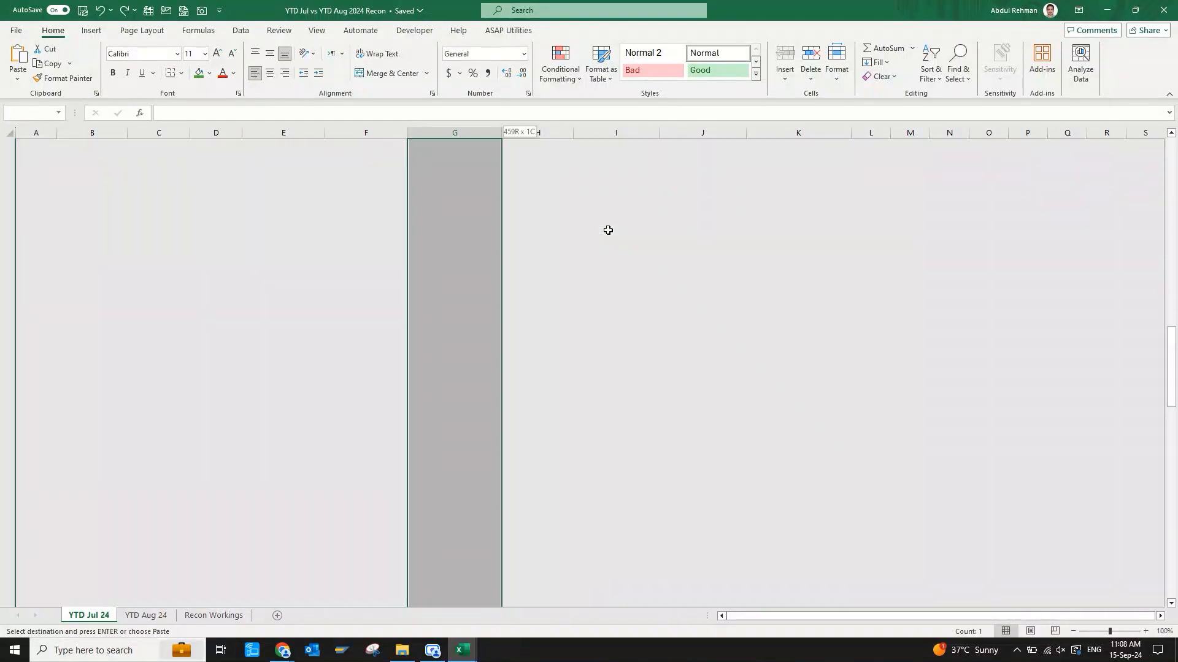
pyautogui.press('Return')
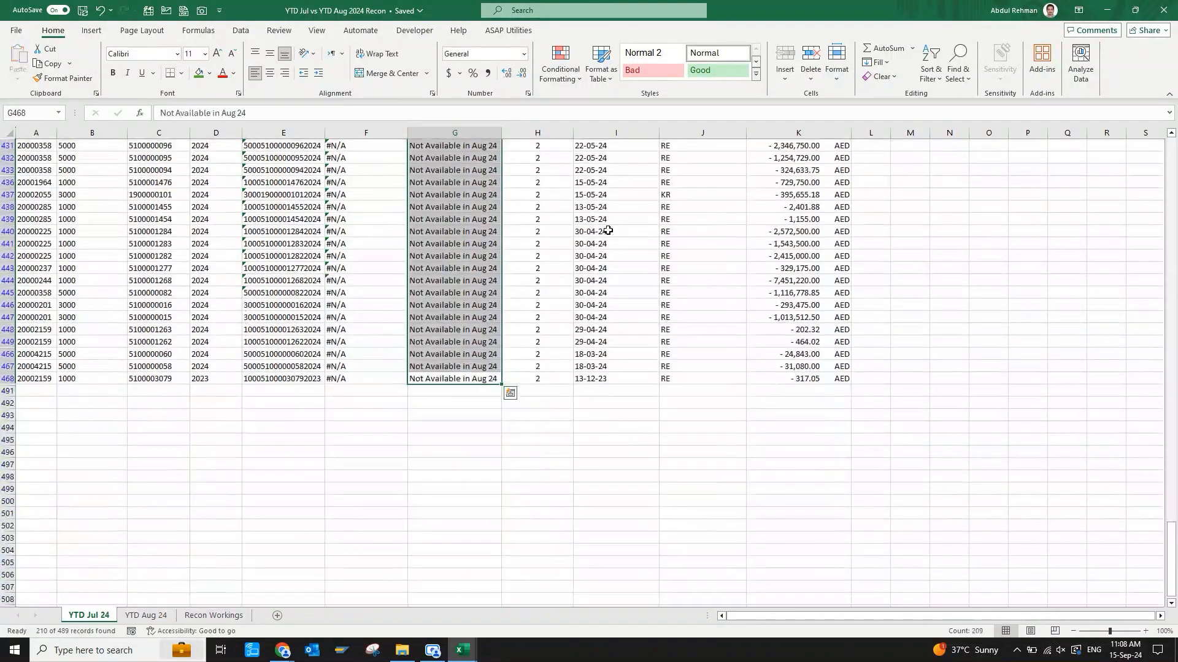
pyautogui.hotkey('ctrl', 'Up')
pyautogui.press('Down')
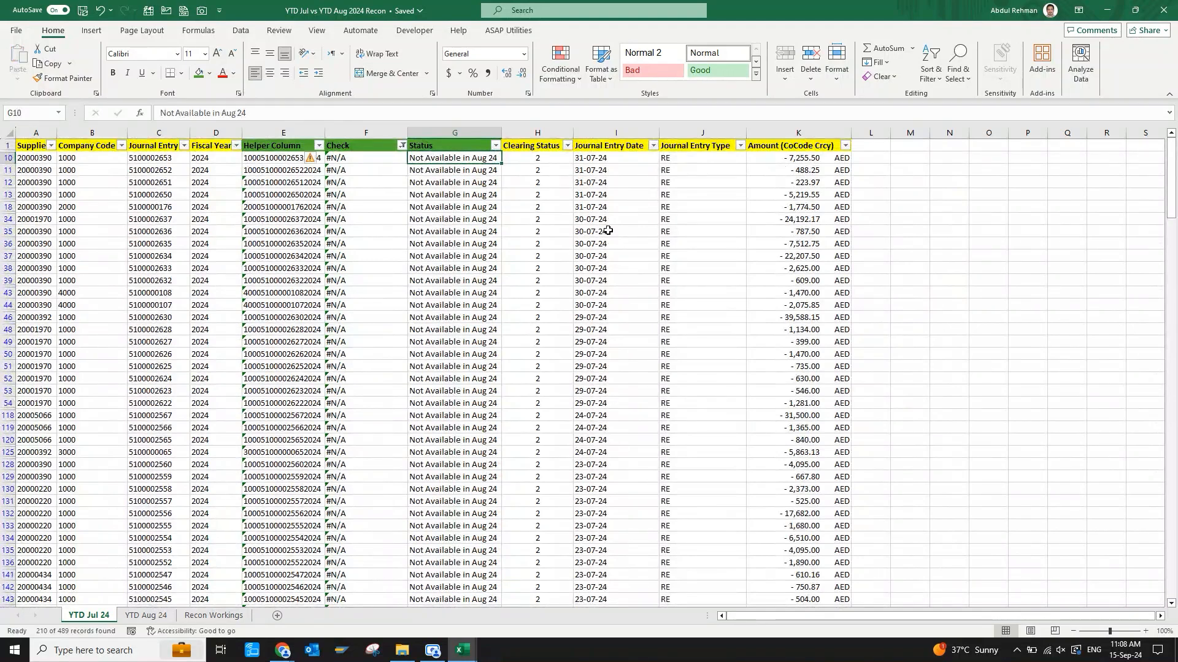
# Reset the Check column filter to select all values so every row shows.
pyautogui.press('Left')
pyautogui.press('Up')
pyautogui.hotkey('alt', 'Down')
pyautogui.press('Up')
pyautogui.press('Up')
pyautogui.press('Up')
pyautogui.press('space')
pyautogui.press('Return')
# Filter the Status column to "Available in YTD Aug 24" and review the Check column's values for any #N/A.
pyautogui.press('Right')
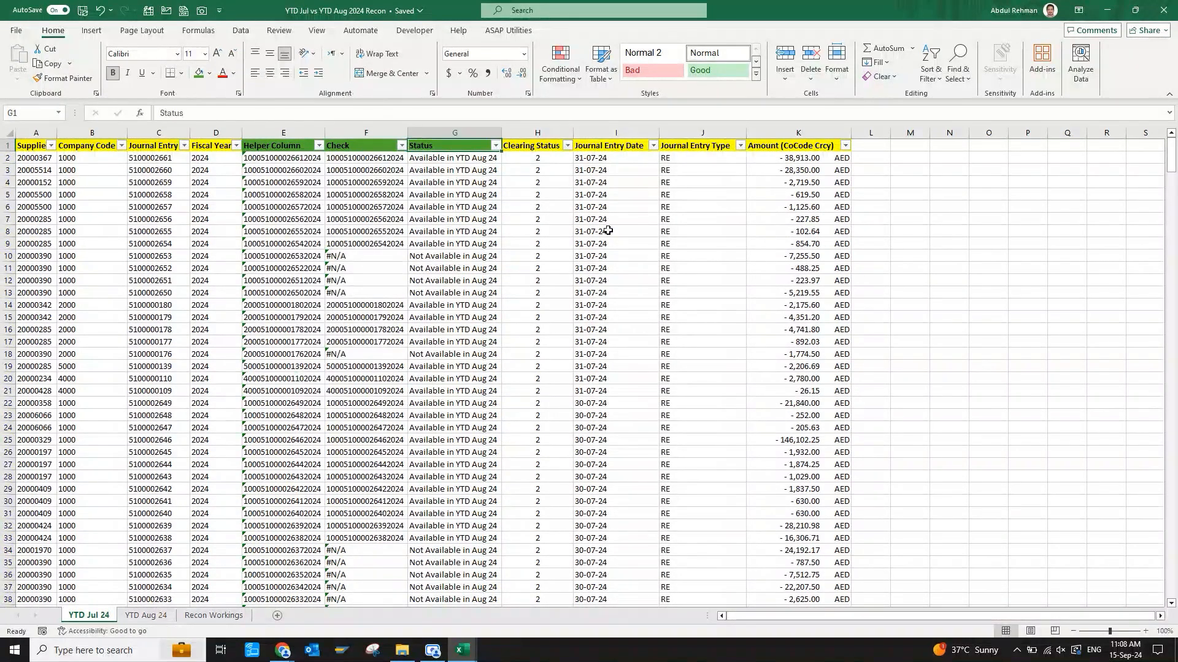
pyautogui.hotkey('alt', 'Down')
pyautogui.press('Down')
pyautogui.press('Up')
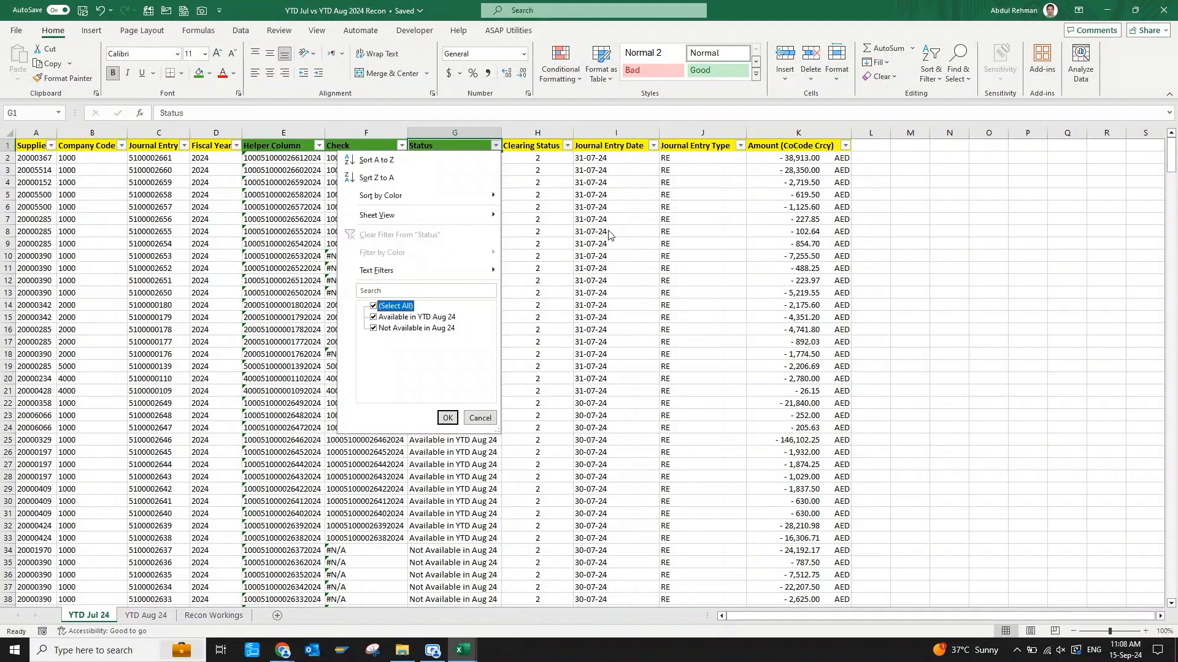
pyautogui.click(375, 328)
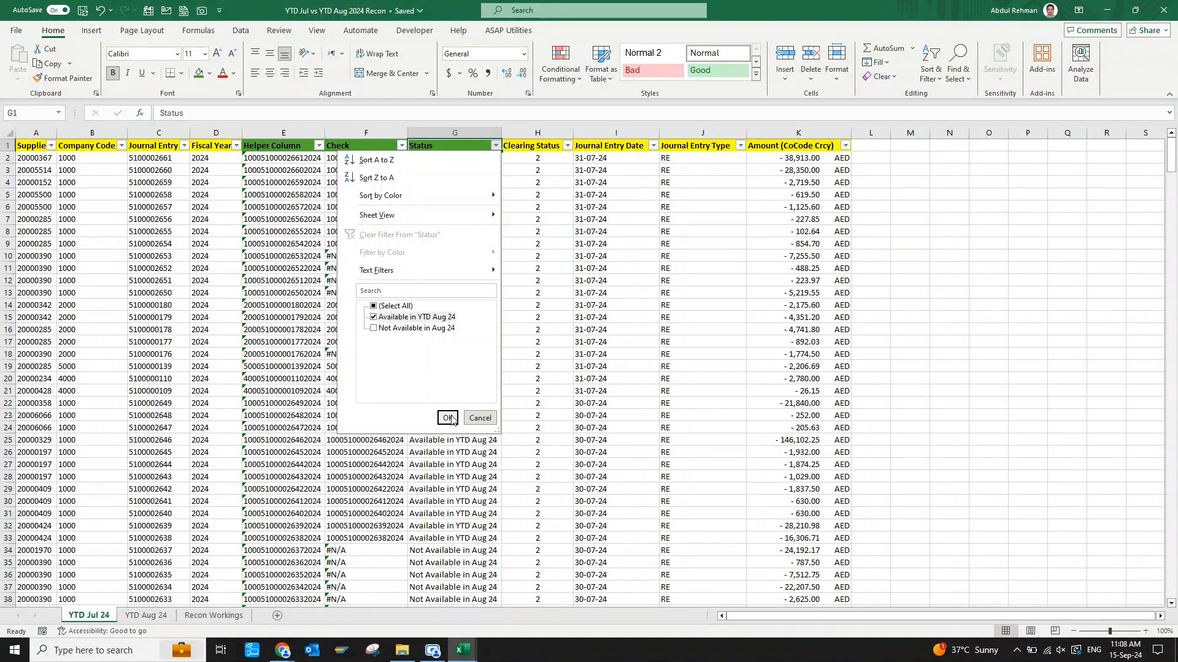
pyautogui.click(448, 418)
pyautogui.click(401, 146)
pyautogui.moveTo(397, 317); pyautogui.dragTo(396, 402)
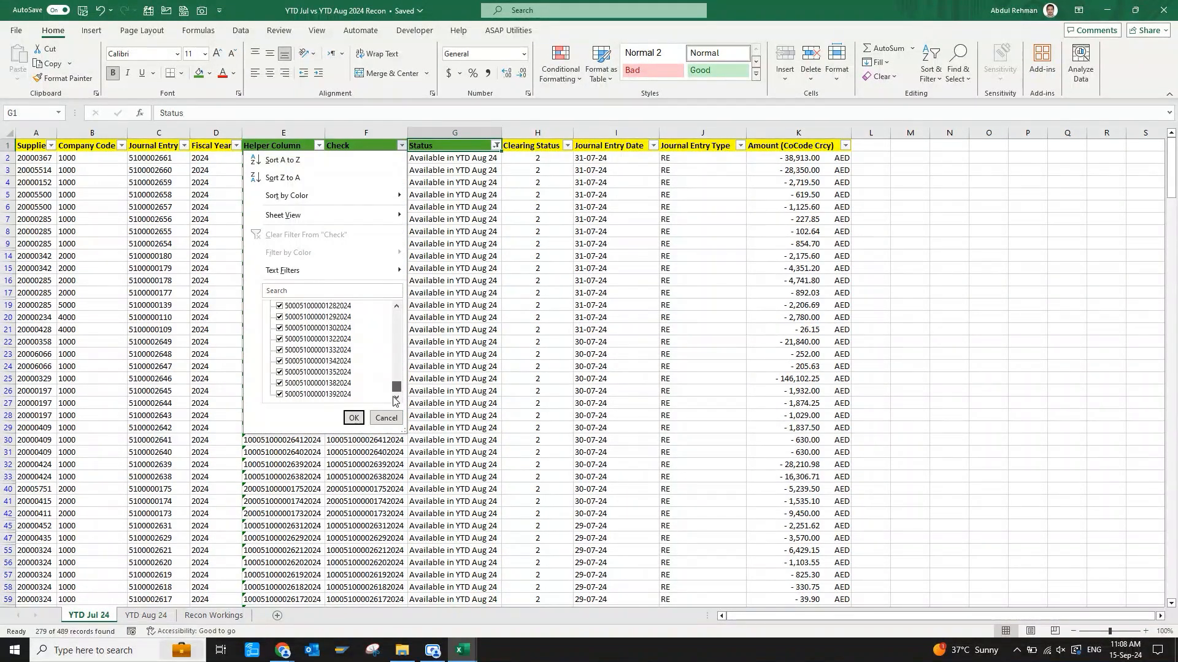
pyautogui.click(386, 419)
# Switch the Status filter to "Not Available in Aug 24" to review the matching Check values, and clear all filters.
pyautogui.click(495, 145)
pyautogui.click(374, 317)
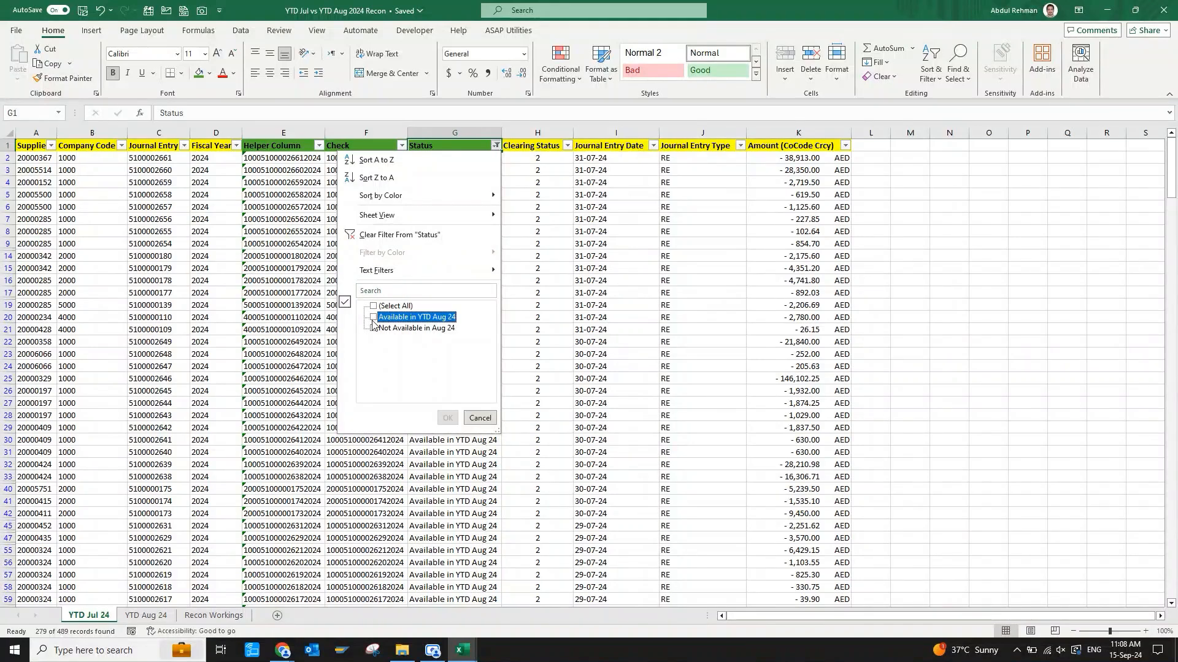
pyautogui.click(373, 328)
pyautogui.click(448, 418)
pyautogui.click(401, 145)
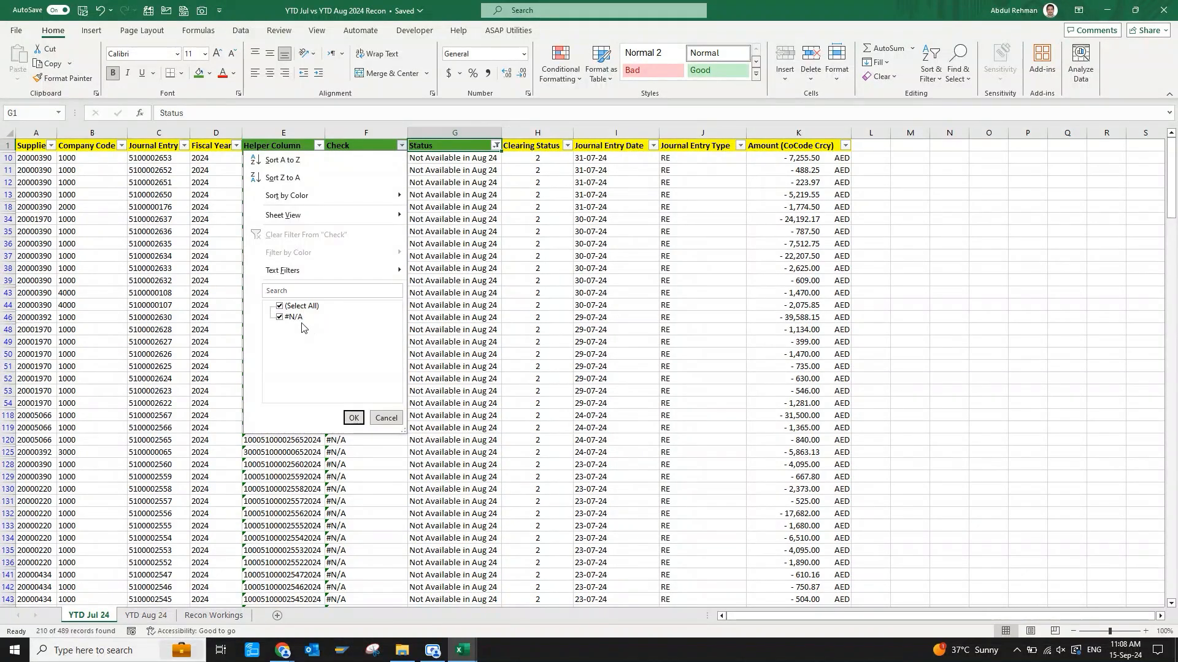
pyautogui.click(355, 419)
pyautogui.hotkey('ctrl', 'shift', 'l')
pyautogui.hotkey('ctrl', 'shift', 'l')
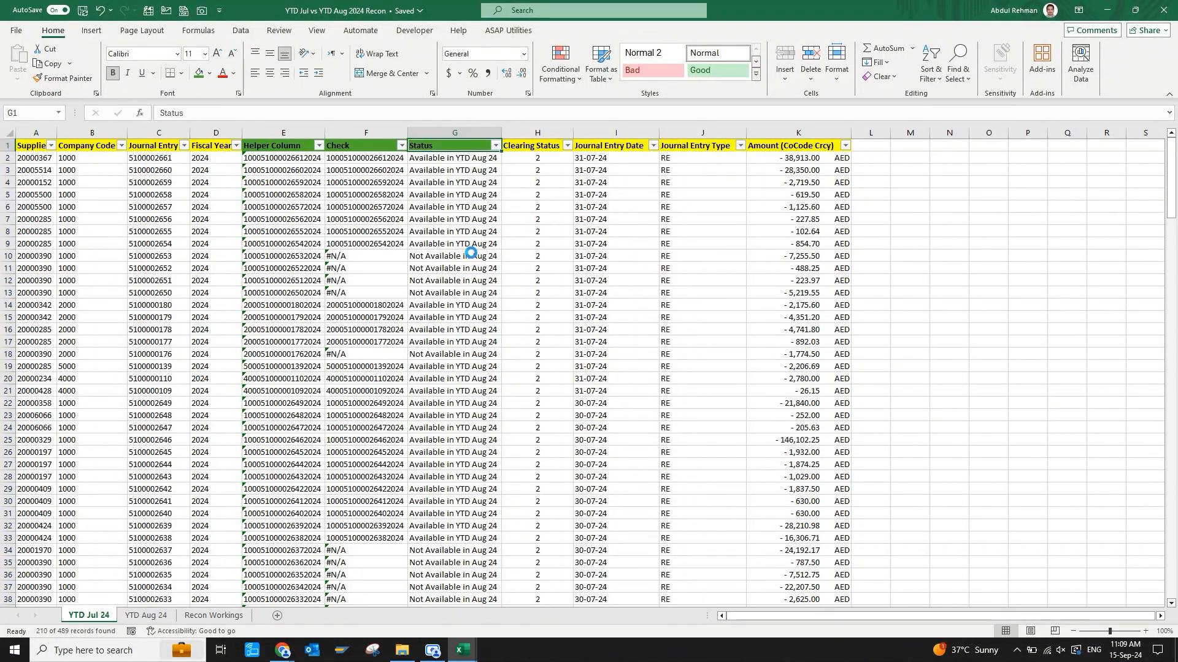
# Apply the comma number style to the whole Amount (CoCode Crcy) column.
pyautogui.click(790, 169)
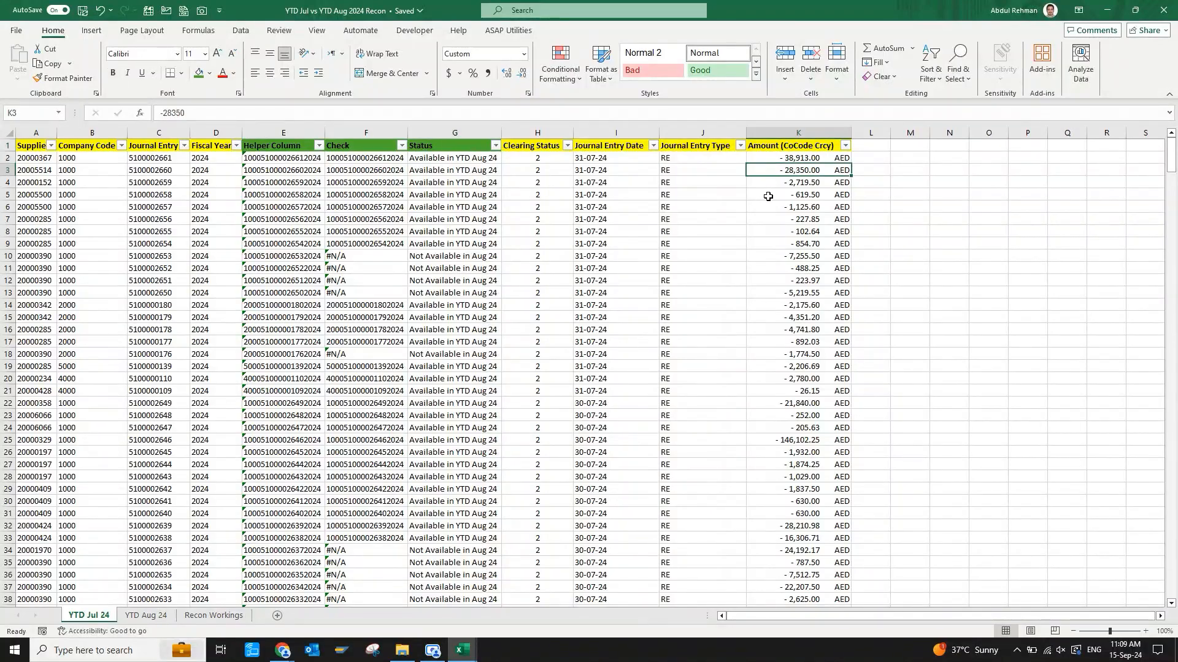
pyautogui.hotkey('ctrl', 'space')
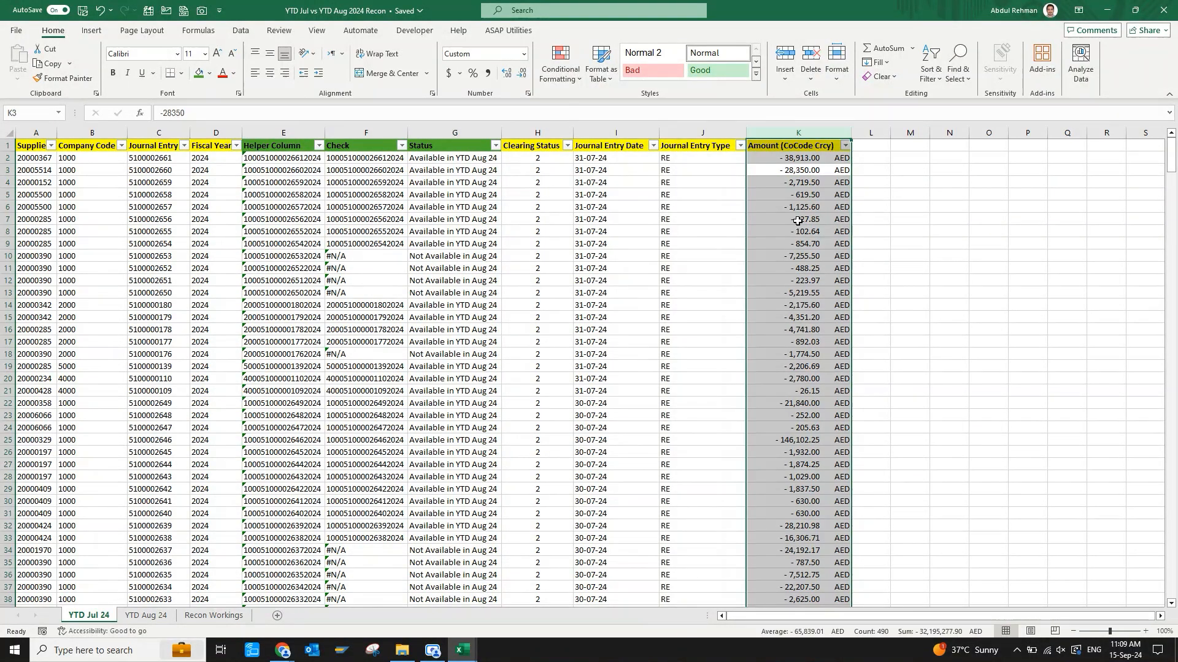
pyautogui.click(488, 73)
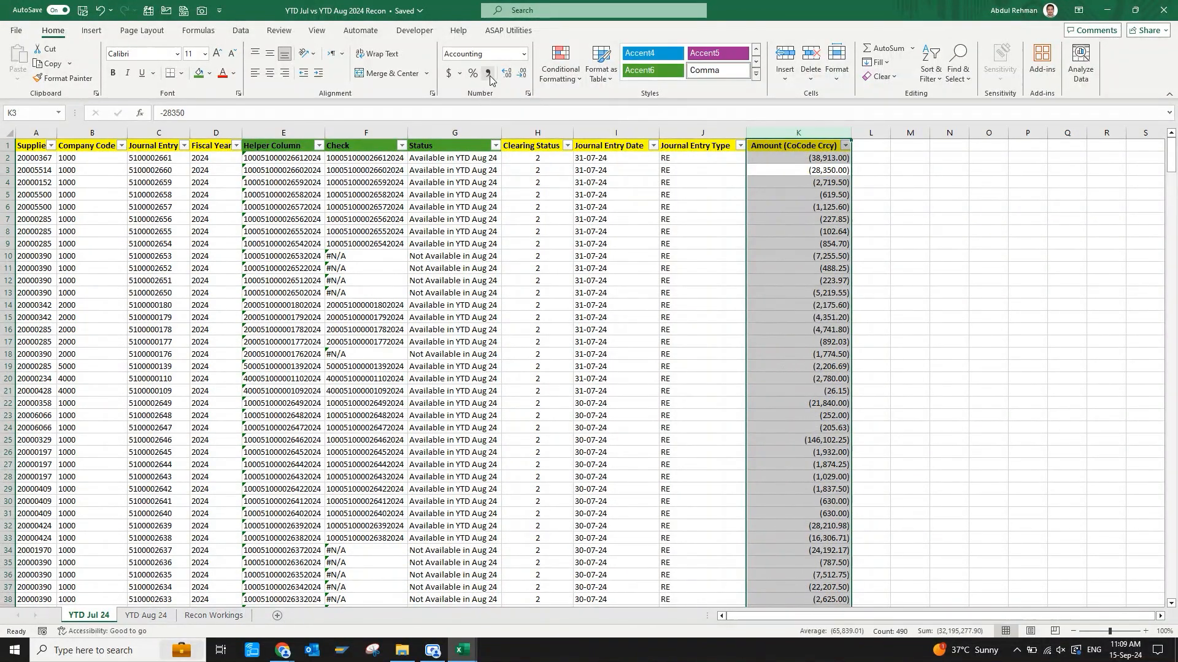
# Insert a blank row above the header row and rename the column K header as "Amount".
pyautogui.click(787, 219)
pyautogui.hotkey('ctrl', 'Up')
pyautogui.hotkey('shift', 'space')
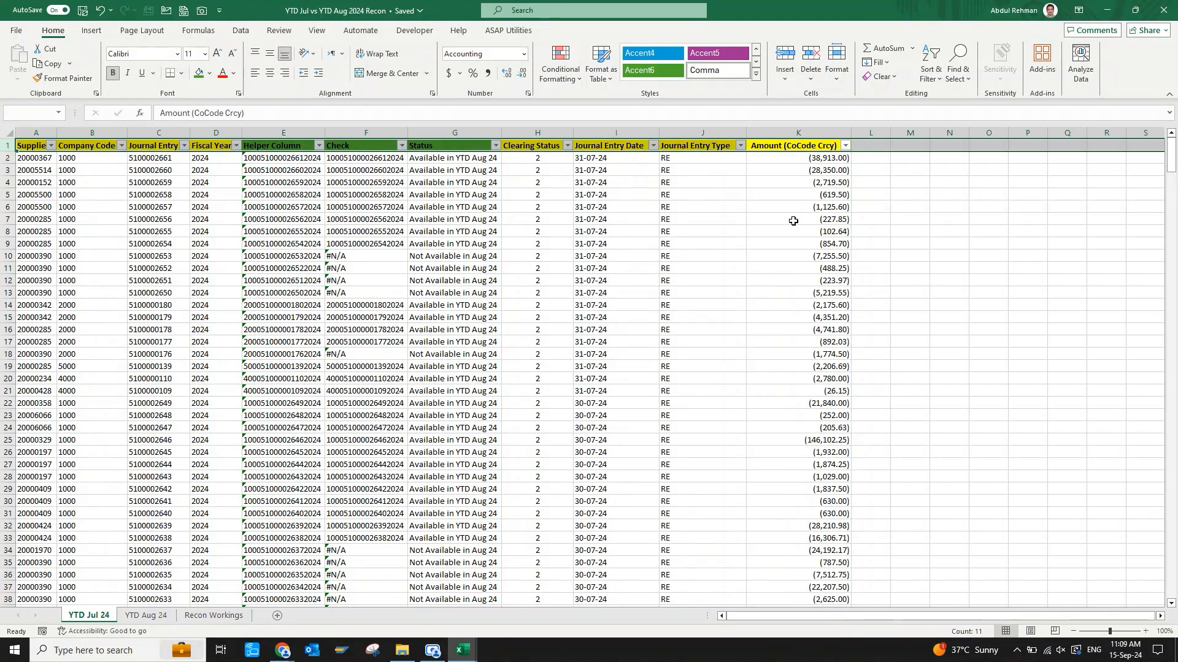
pyautogui.hotkey('ctrl', 'shift', '+')
pyautogui.press('Down')
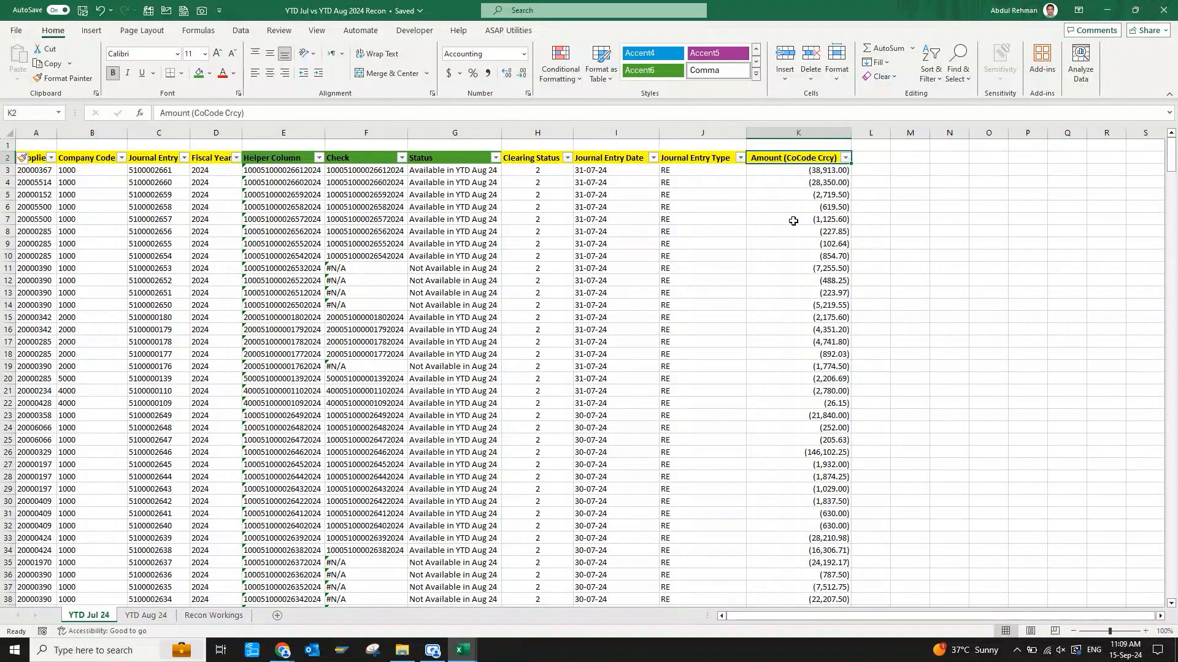
pyautogui.write('Amount')
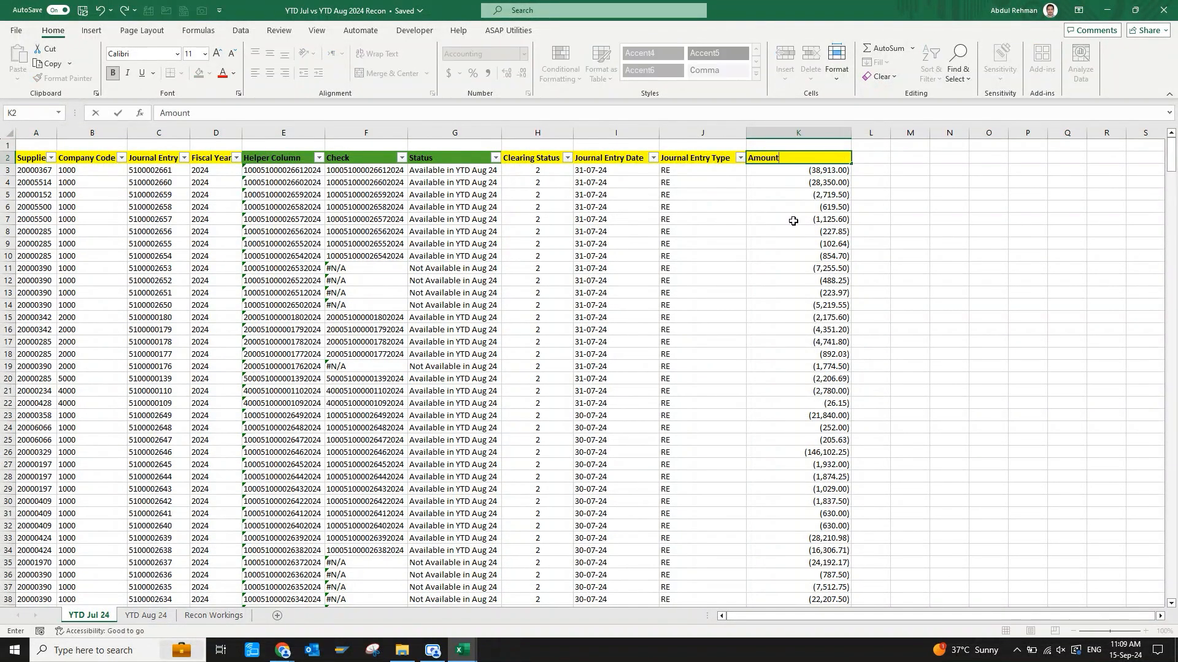
pyautogui.hotkey('ctrl', 'Return')
# Enter =SUBTOTAL(9,K3:K491) in K1 to total the Amount column.
pyautogui.press('Up')
pyautogui.write('=sub')
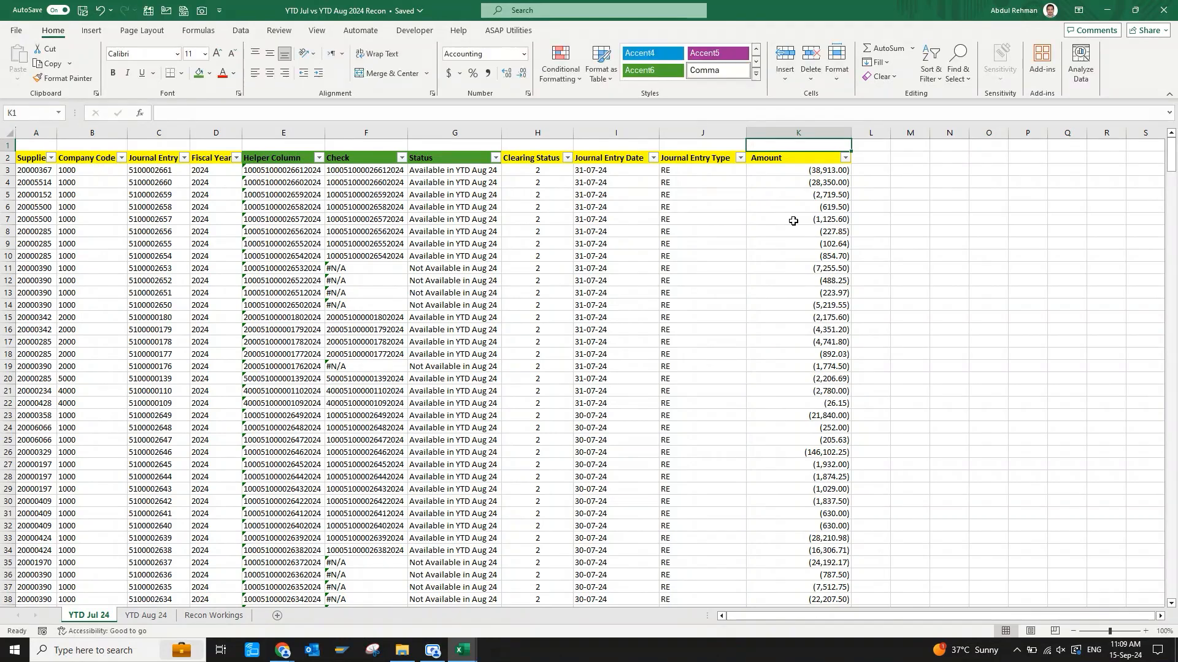
pyautogui.press('Down')
pyautogui.press('Tab')
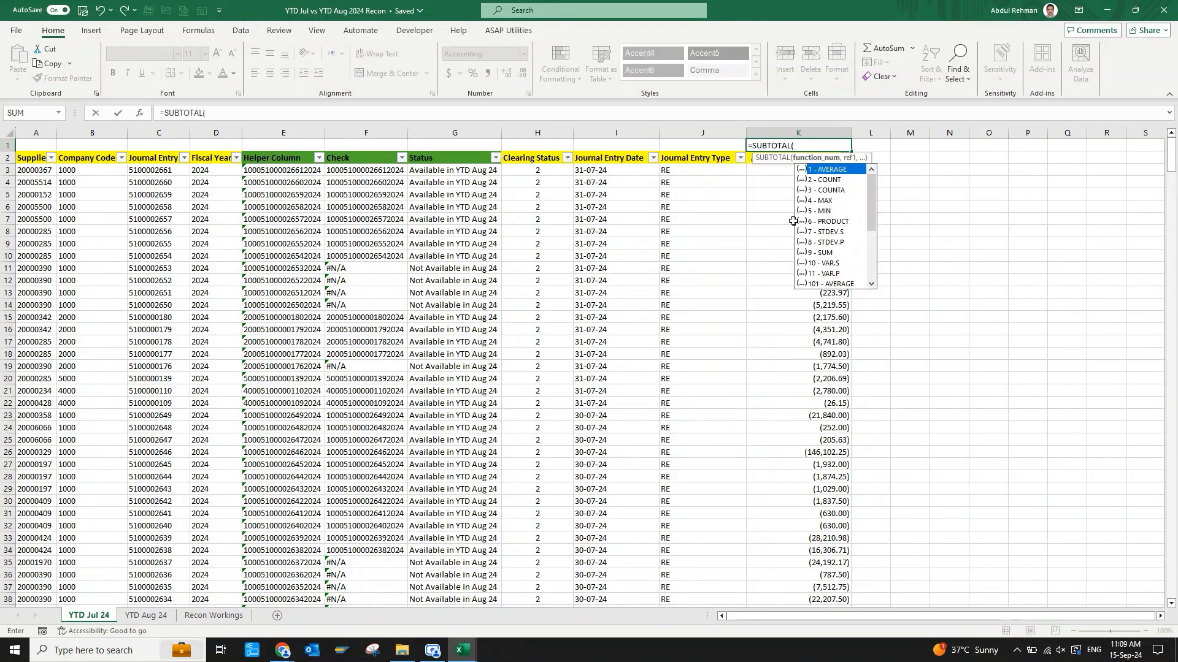
pyautogui.write('9,')
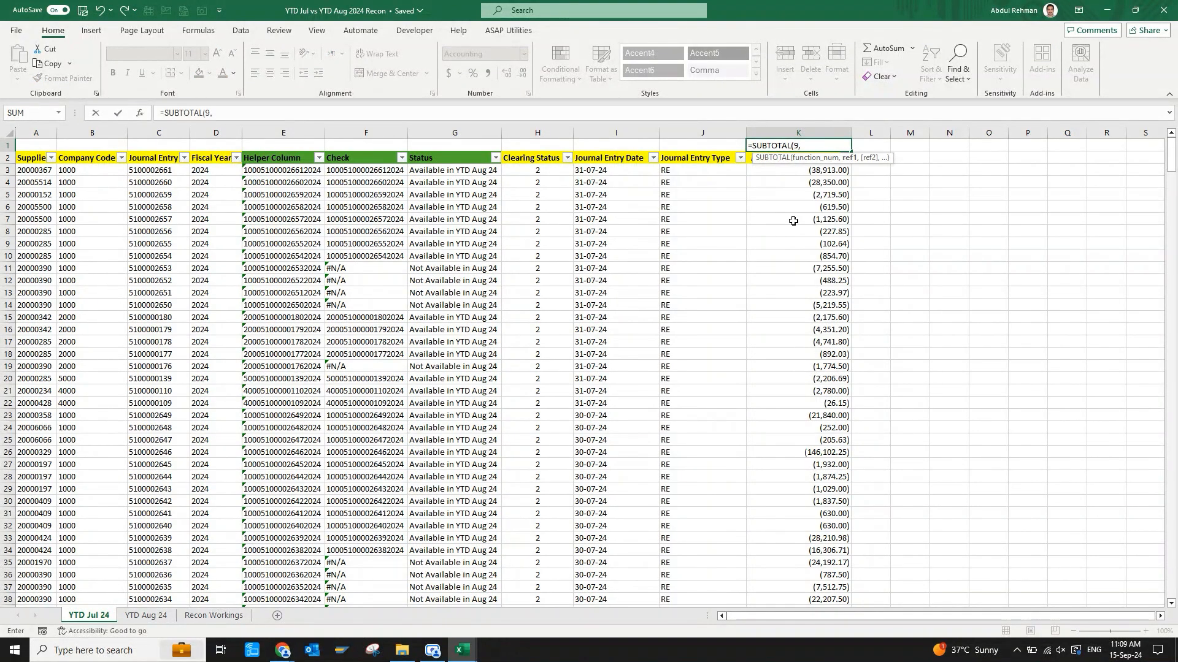
pyautogui.press('Down')
pyautogui.press('Down')
pyautogui.hotkey('ctrl', 'shift', 'Down')
pyautogui.press('Return')
pyautogui.press('Up')
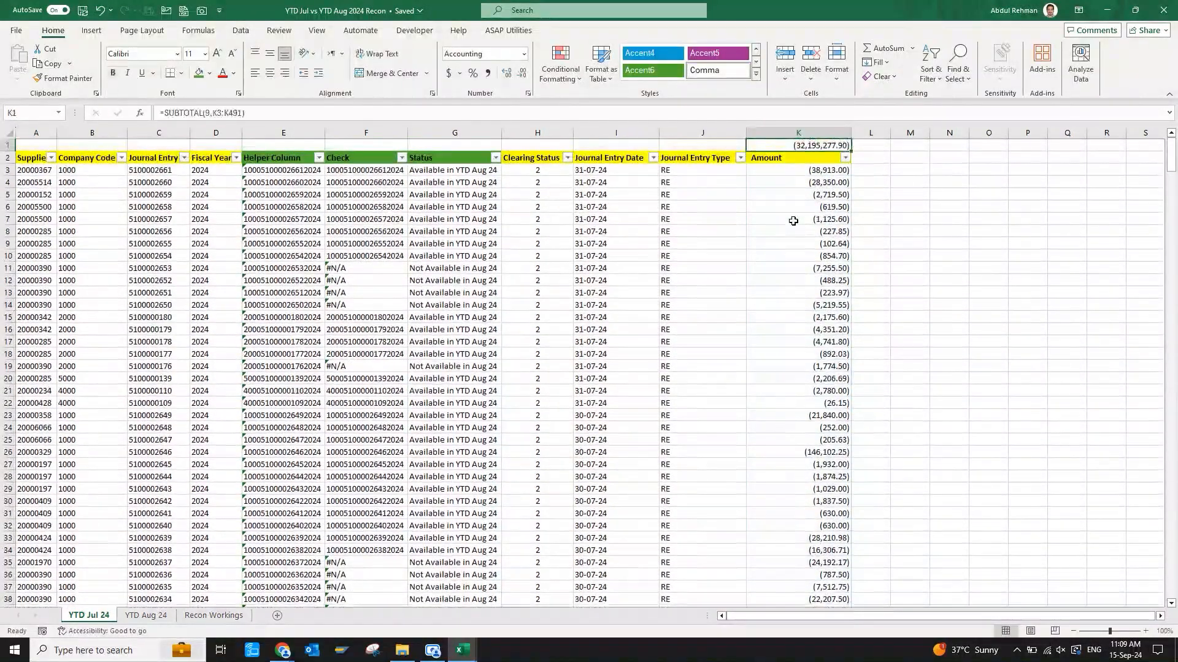
# Examine the function number argument and its options in K1's SUBTOTAL formula.
pyautogui.press('F2')
pyautogui.press('Left')
pyautogui.press('Left')
pyautogui.press('Left')
pyautogui.press('Left')
pyautogui.press('Left')
pyautogui.press('Left')
pyautogui.press('Left')
pyautogui.press('Left')
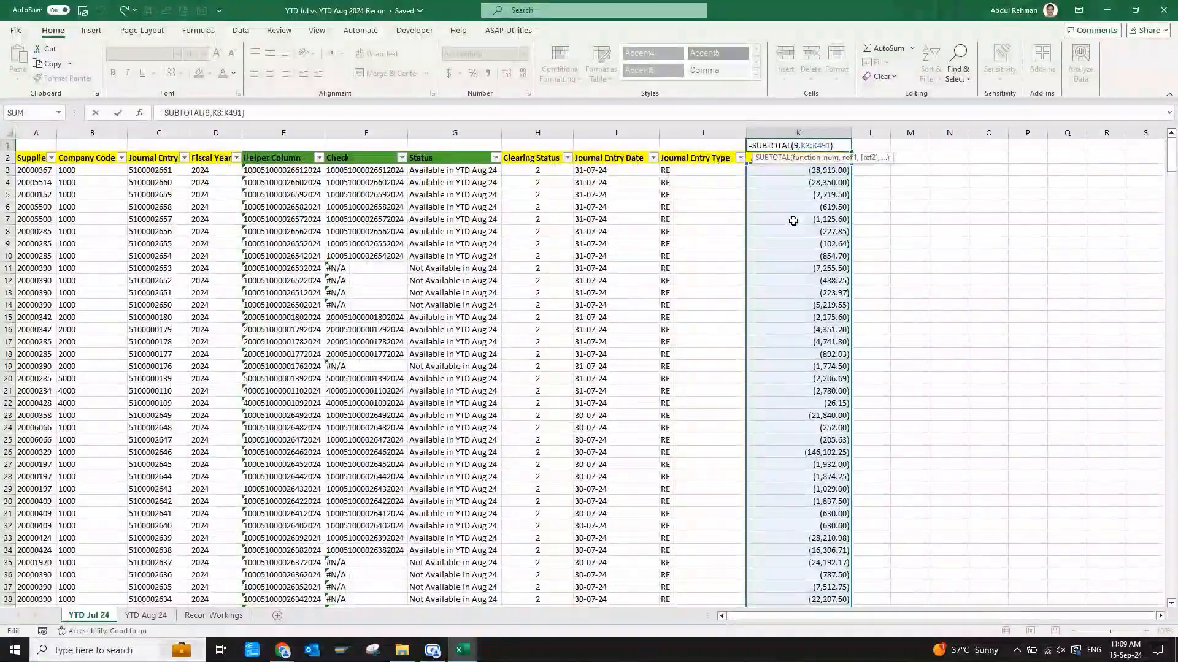
pyautogui.press('Left')
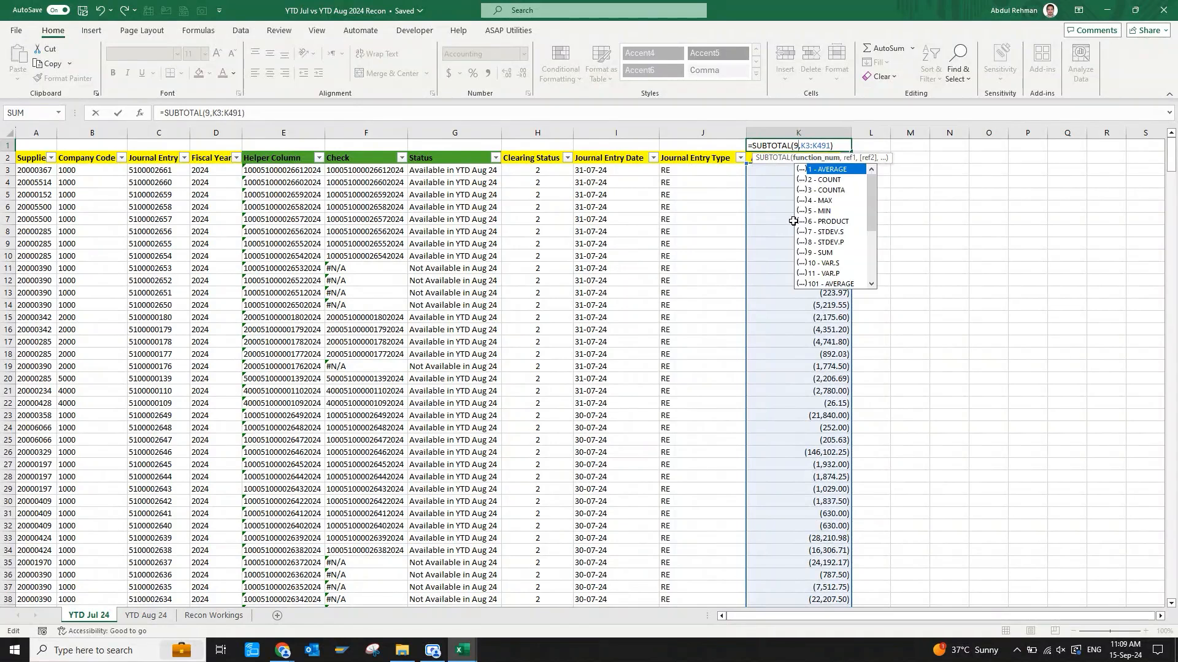
pyautogui.press('Escape')
# Enter the multiplier -1 in the empty cell M1.
pyautogui.click(834, 280)
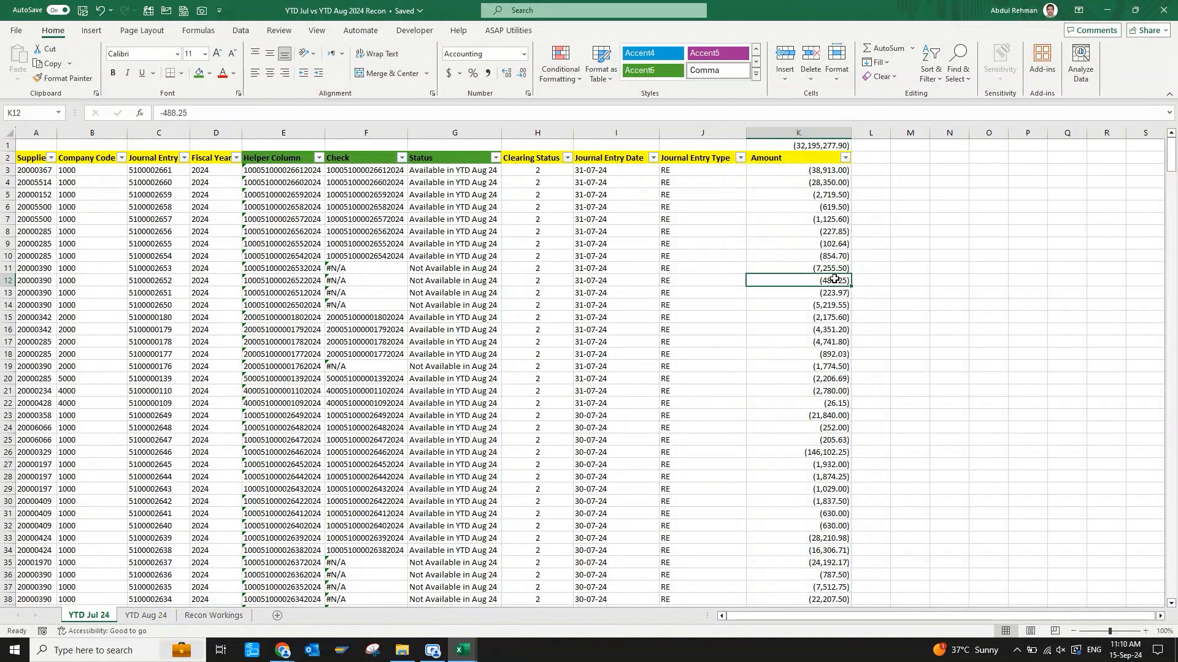
pyautogui.hotkey('ctrl', 'Up')
pyautogui.press('Down')
pyautogui.press('Down')
pyautogui.press('Up')
pyautogui.press('Up')
pyautogui.press('Right')
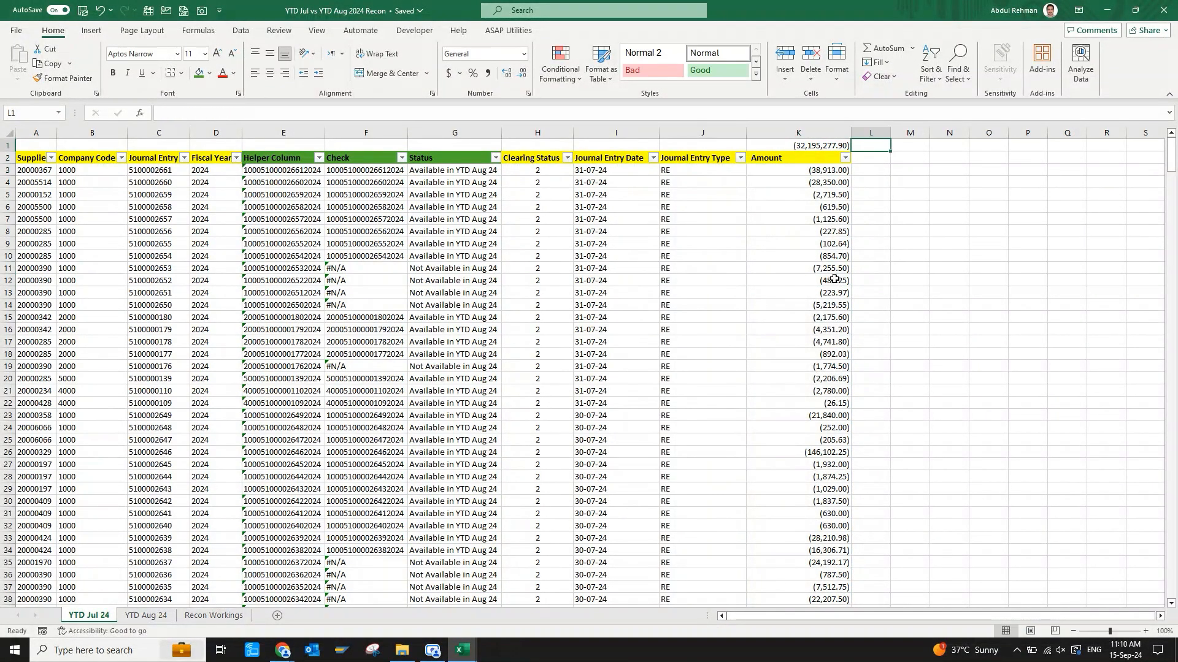
pyautogui.write('-1')
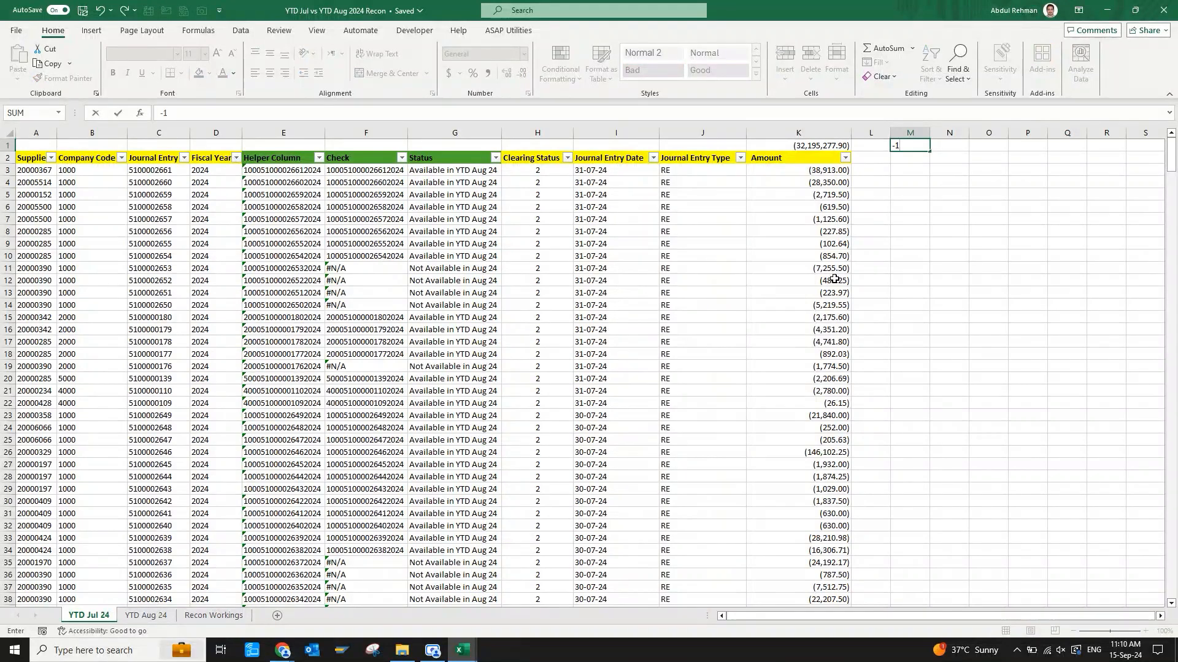
pyautogui.press('Return')
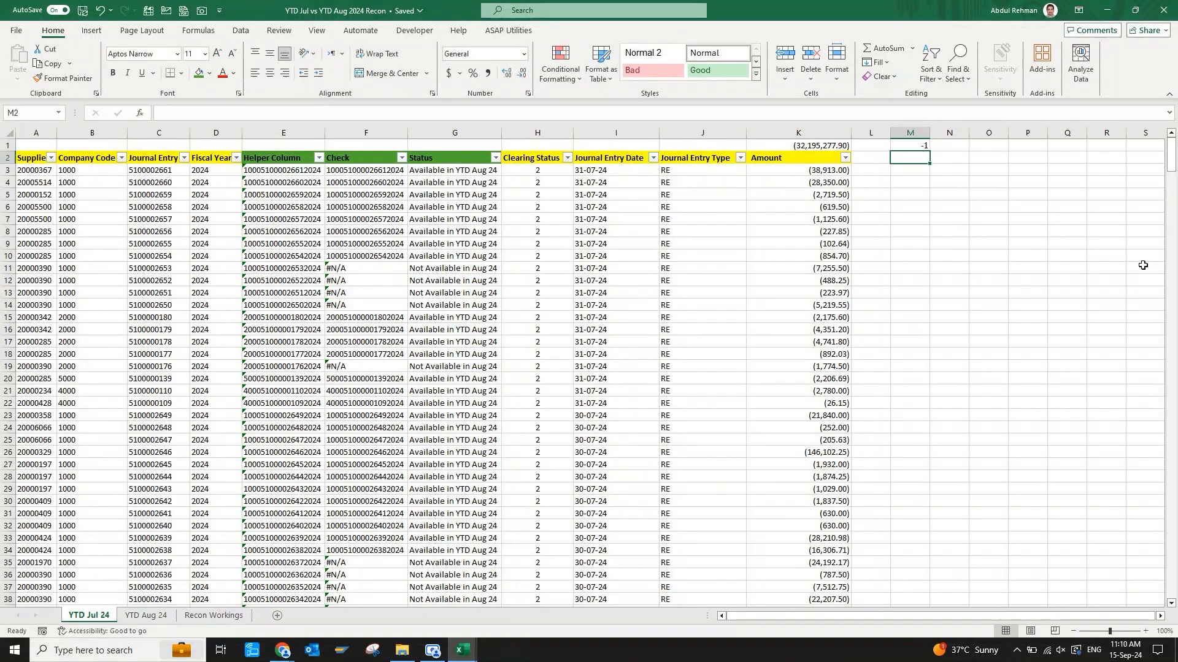
# Copy M1 and paste it onto the Amount values K3:K491 as Values with the Multiply operation to reverse their signs.
pyautogui.click(922, 146)
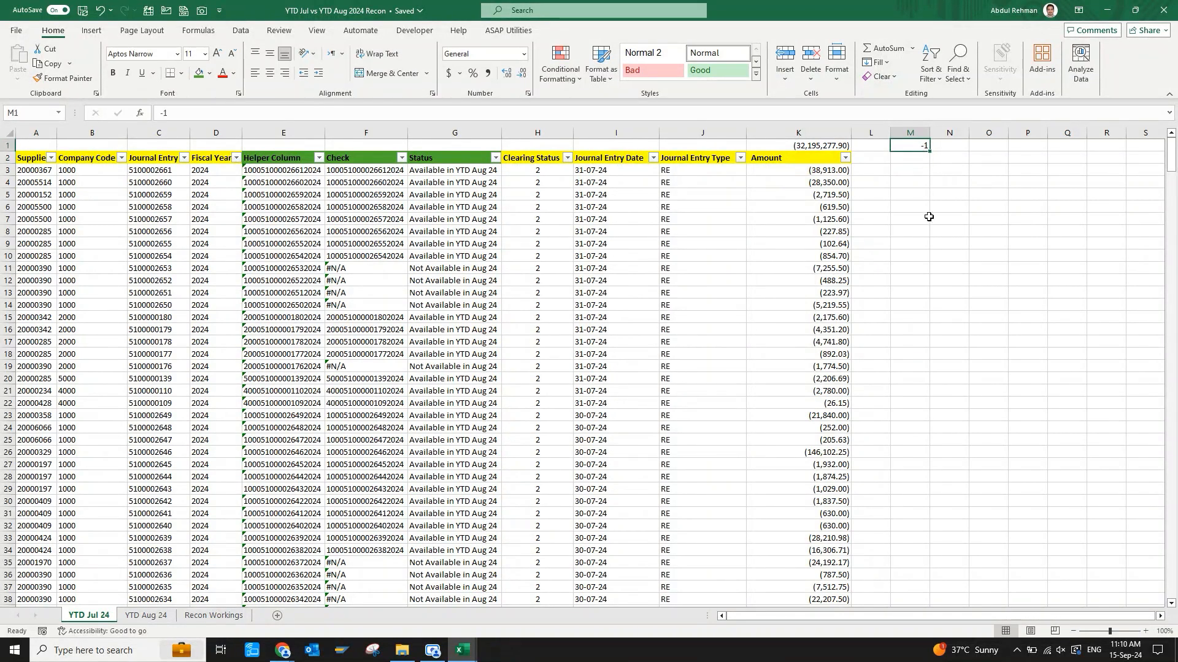
pyautogui.hotkey('ctrl', 'c')
pyautogui.press('Left')
pyautogui.press('Left')
pyautogui.press('Down')
pyautogui.press('Down')
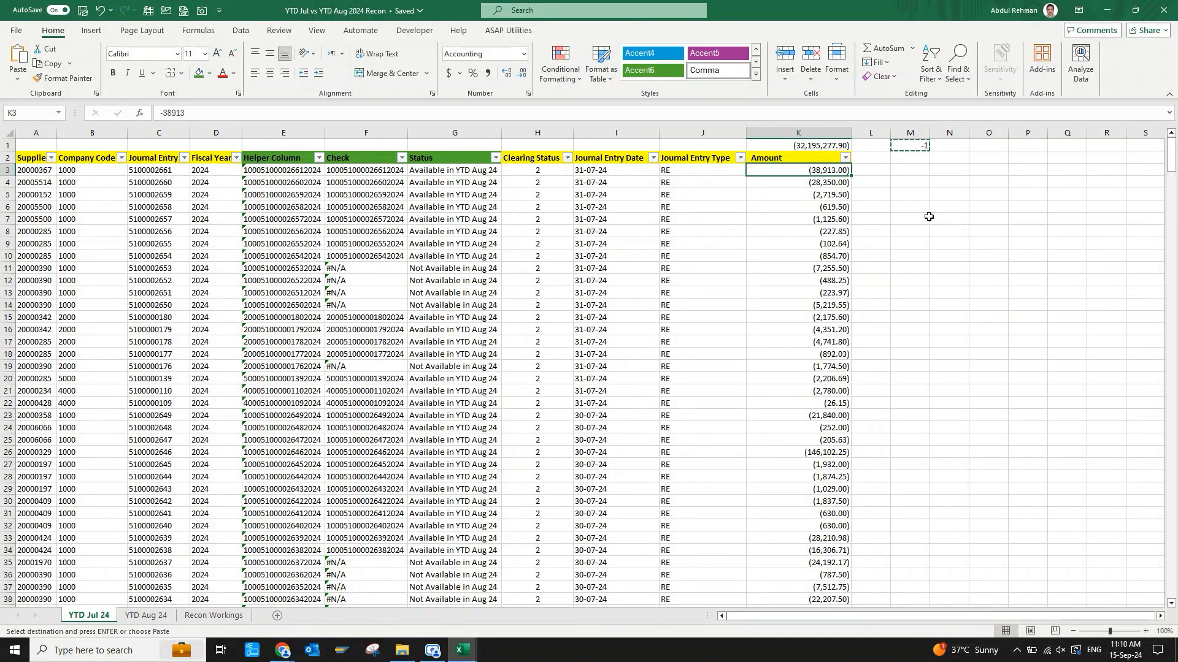
pyautogui.hotkey('ctrl', 'shift', 'Down')
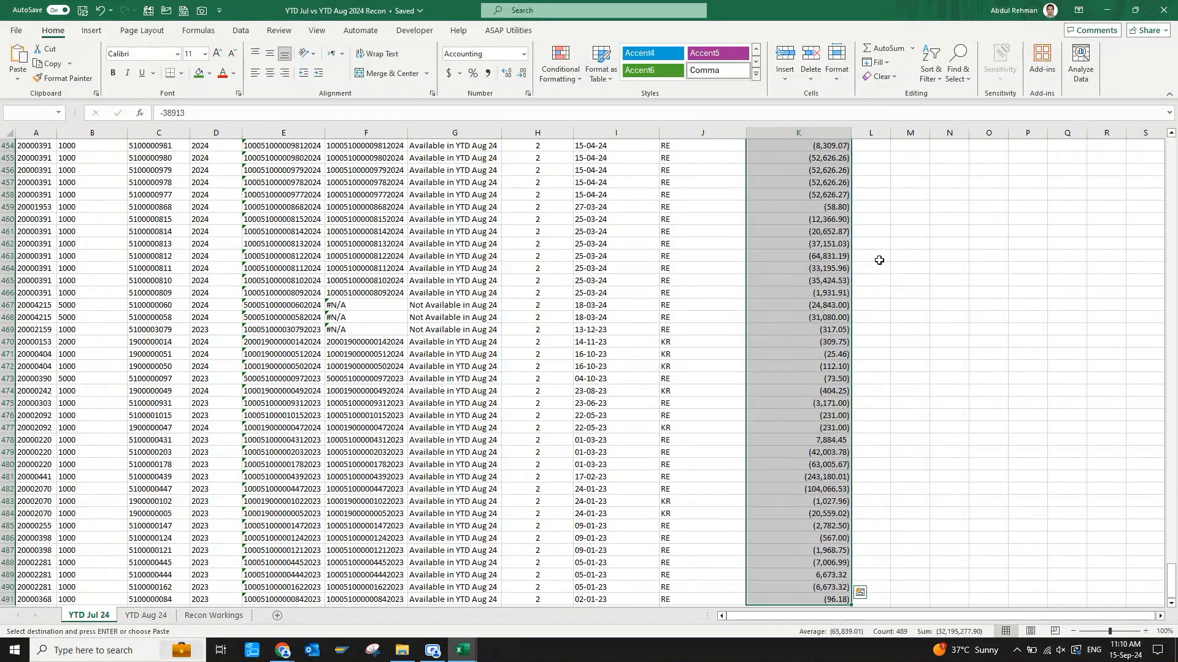
pyautogui.hotkey('alt', 'e')
pyautogui.press('s')
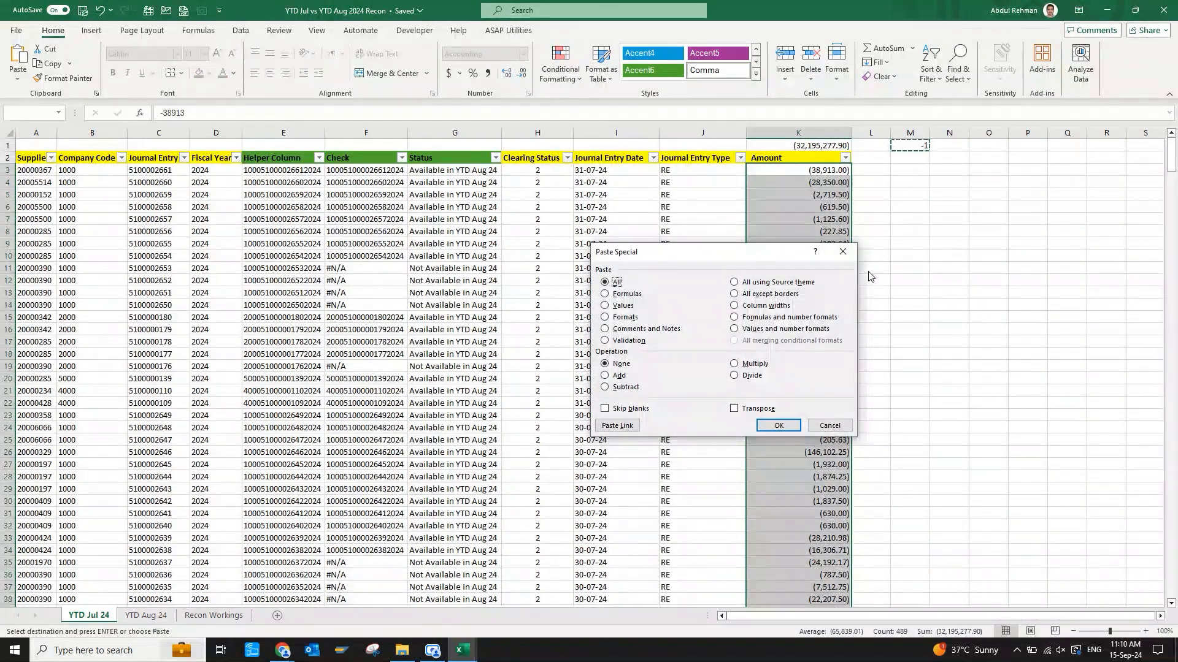
pyautogui.press('v')
pyautogui.click(735, 365)
pyautogui.click(777, 427)
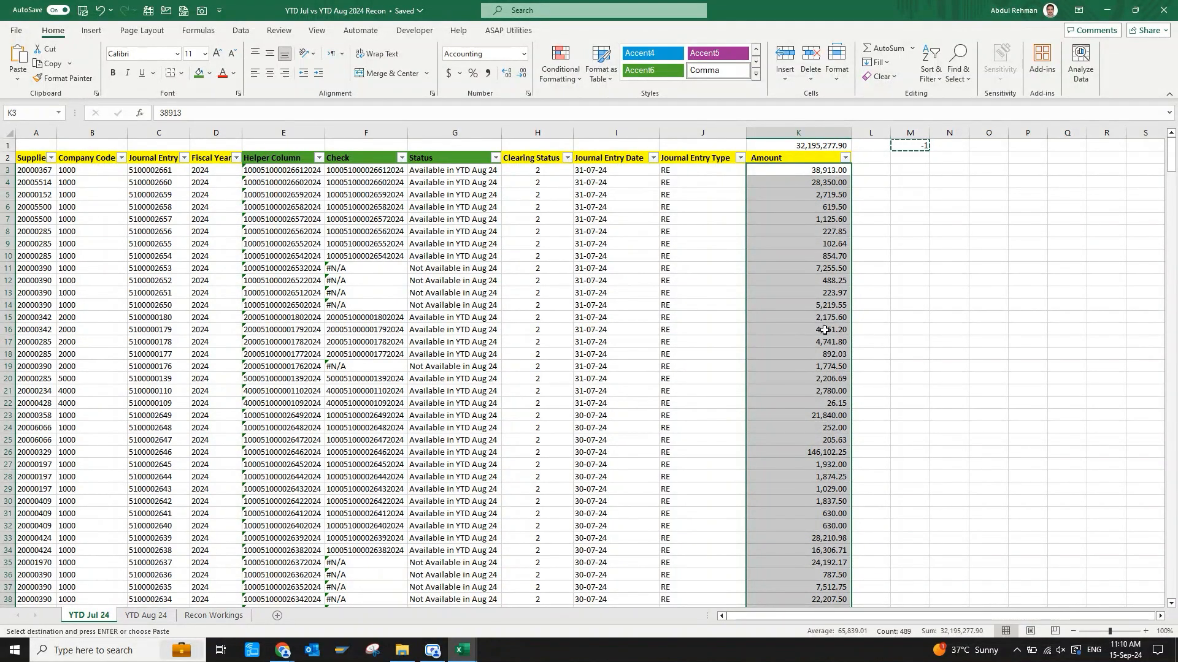
# Check the subtotal in K1 and clear the helper multiplier from M1.
pyautogui.click(836, 149)
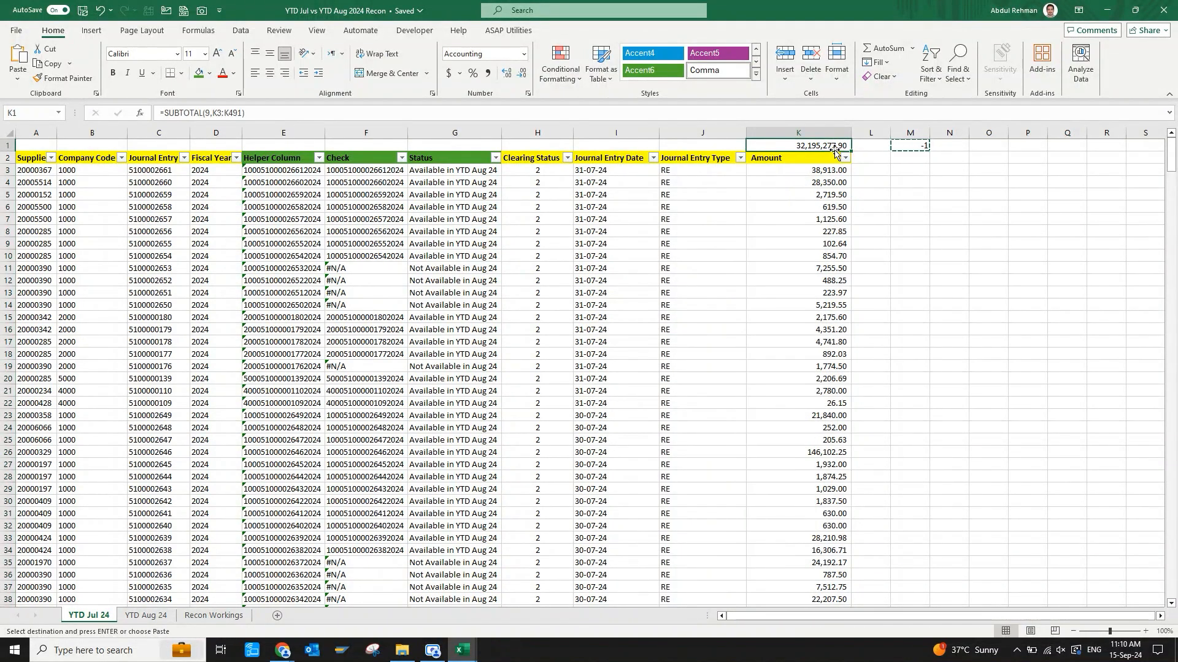
pyautogui.click(907, 148)
pyautogui.press('Escape')
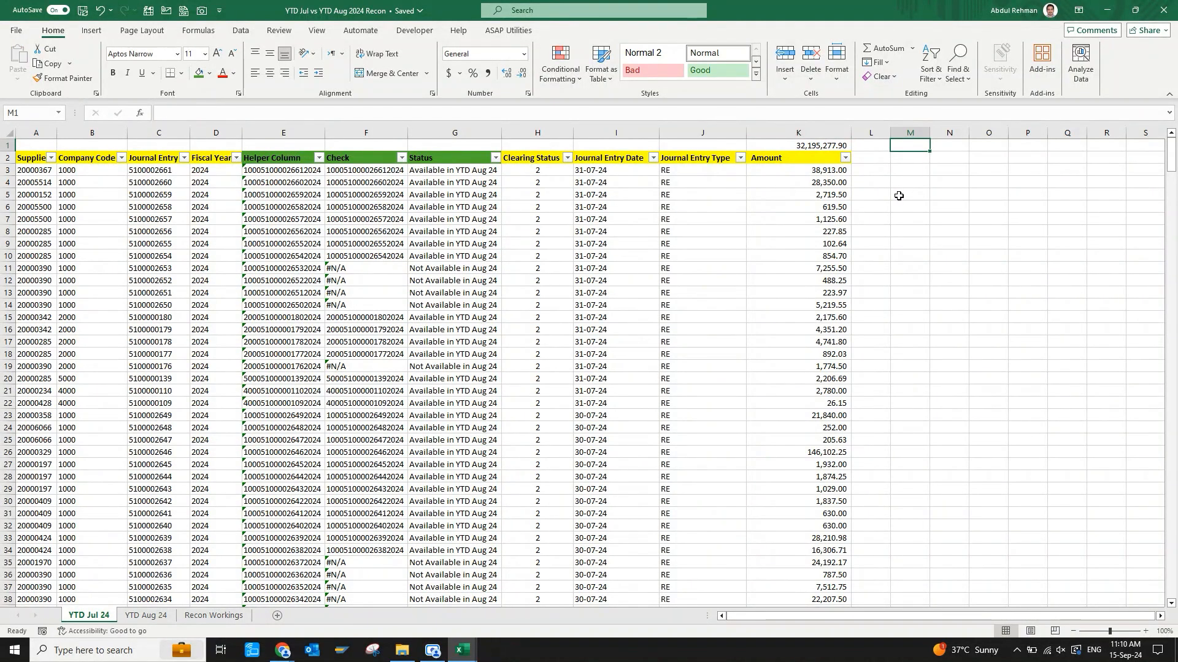
# Autofit the width of the Amount column K and bold the subtotal in K1.
pyautogui.press('Left')
pyautogui.press('Down')
pyautogui.press('Left')
pyautogui.press('Down')
pyautogui.press('Down')
pyautogui.press('Down')
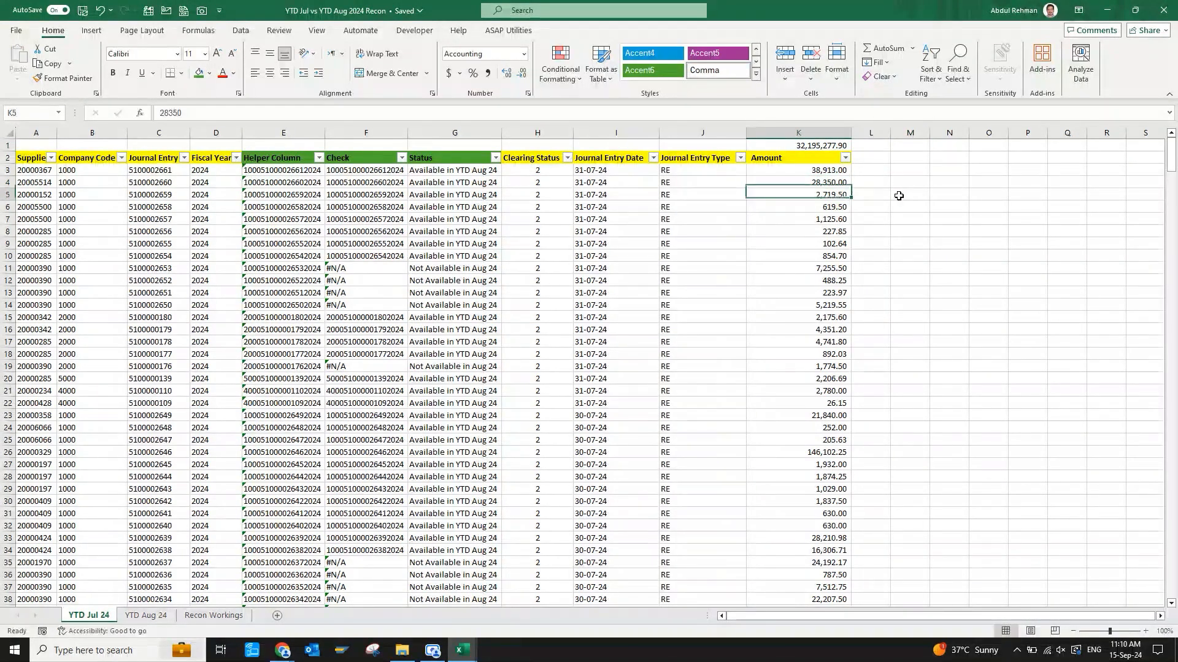
pyautogui.press('Up')
pyautogui.hotkey('ctrl', 'space')
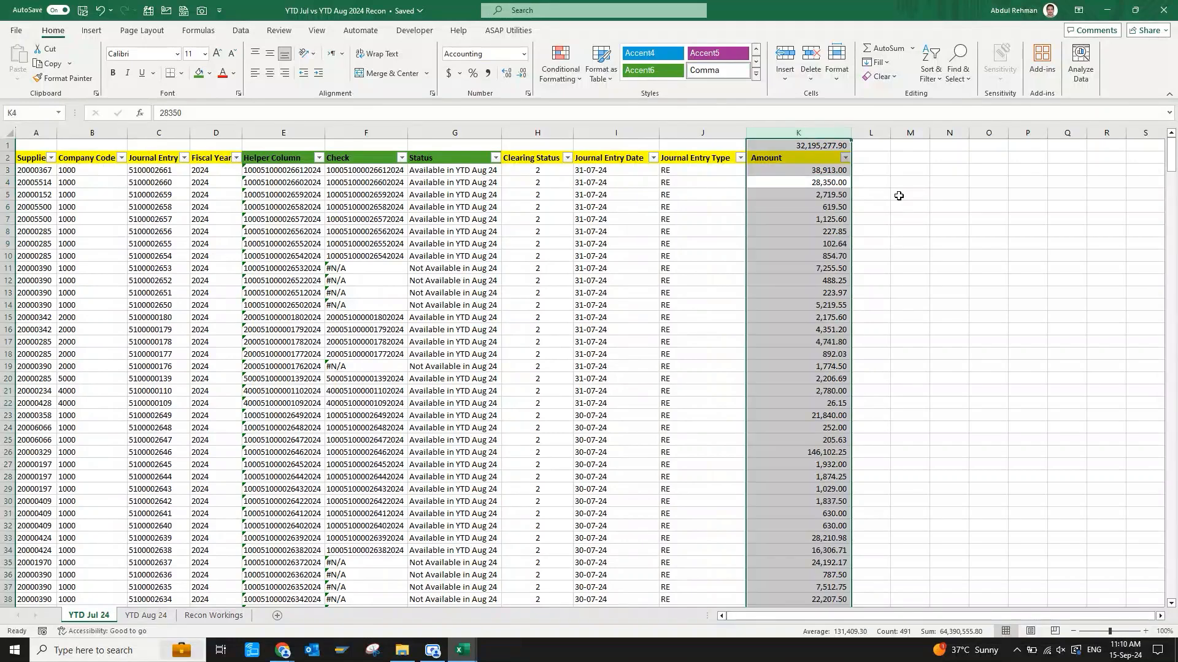
pyautogui.hotkey('alt', 'h')
pyautogui.press('o')
pyautogui.press('i')
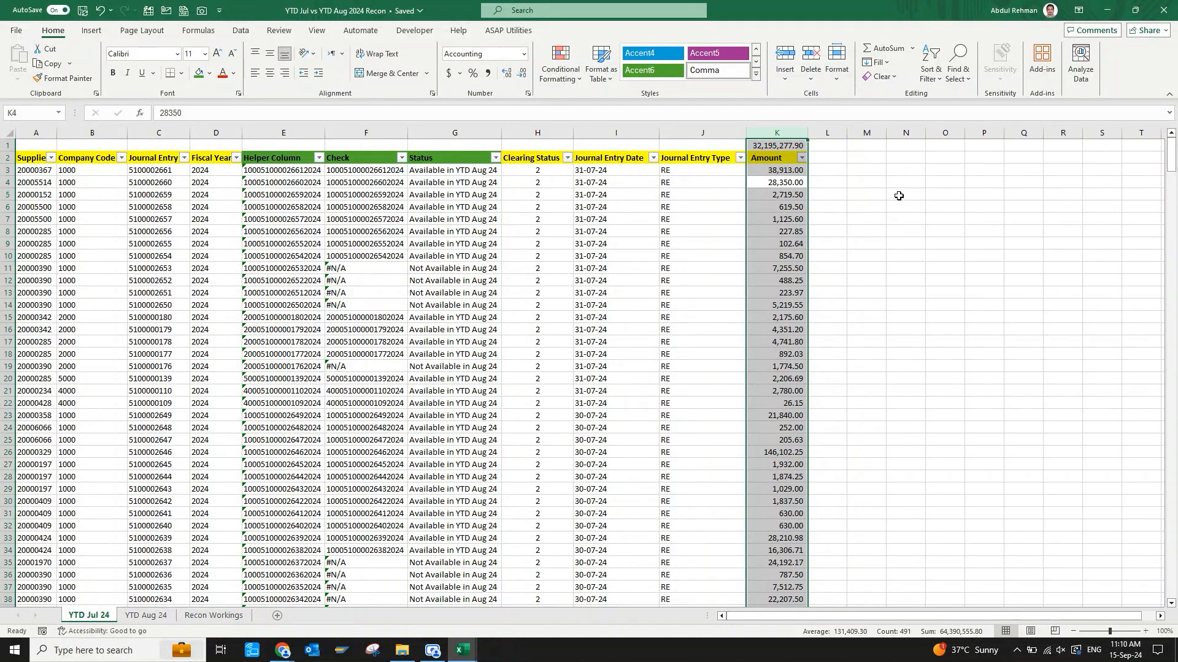
pyautogui.press('Up')
pyautogui.press('Up')
pyautogui.press('Up')
pyautogui.press('Down')
# Centre the Helper Column, Check and Status headers in E2:G2.
pyautogui.hotkey('ctrl', 'Left')
pyautogui.press('Right')
pyautogui.press('Right')
pyautogui.press('Right')
pyautogui.press('Right')
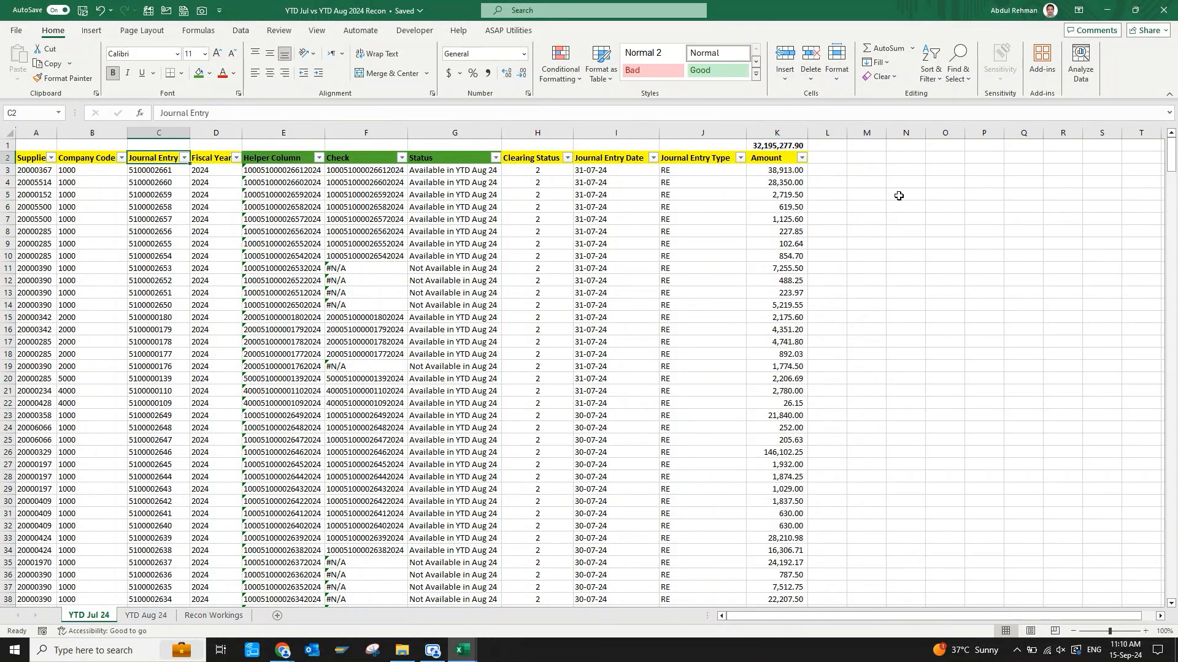
pyautogui.hotkey('shift', 'Right')
pyautogui.hotkey('shift', 'Right')
pyautogui.hotkey('alt', 'h')
pyautogui.press('a')
pyautogui.press('c')
pyautogui.press('Right')
pyautogui.press('Right')
pyautogui.press('Right')
# On the YTD Aug 24 sheet, apply the comma number style to the Amount column J.
pyautogui.hotkey('ctrl', 'pagedown')
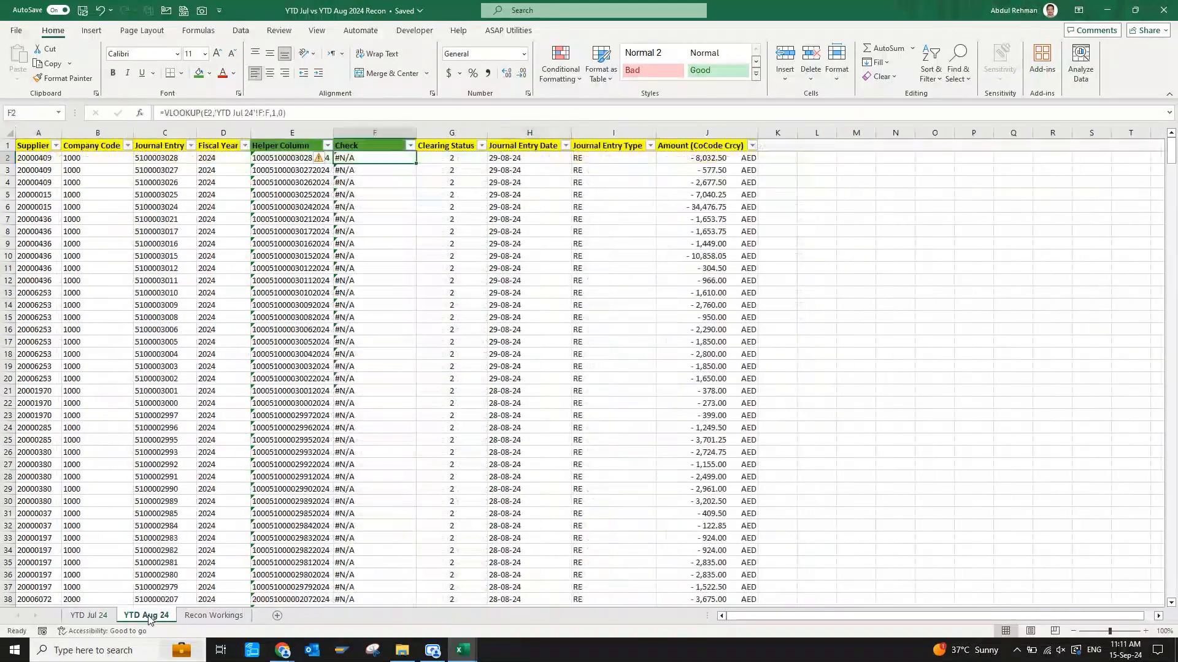
pyautogui.hotkey('ctrl', 'space')
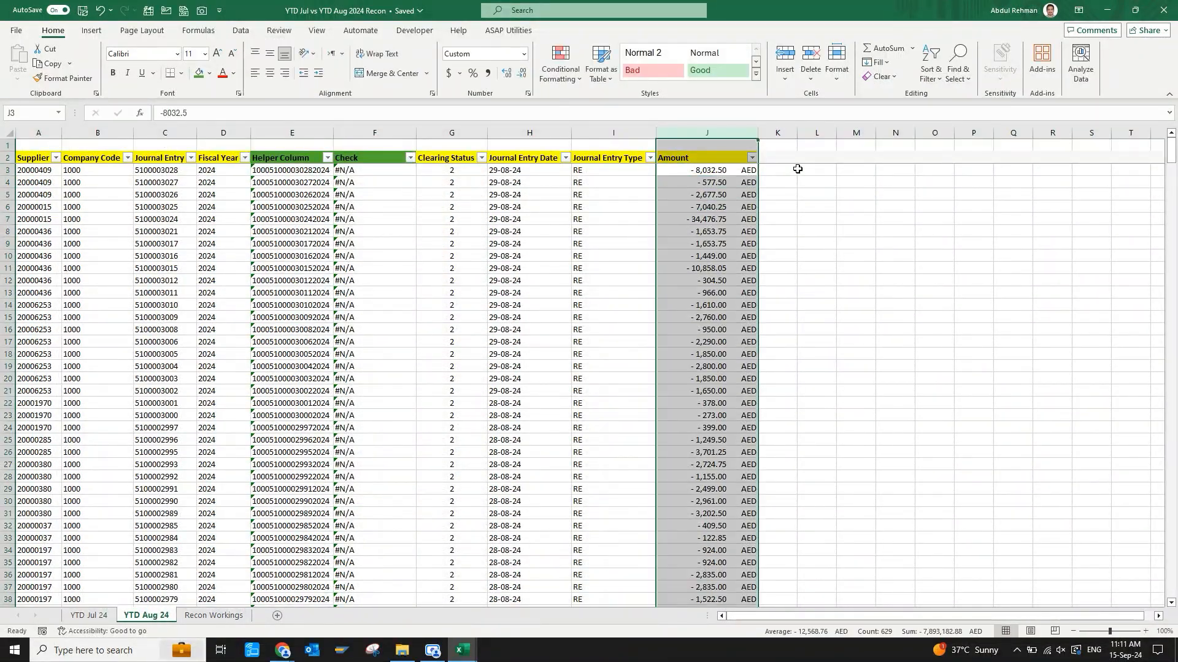
pyautogui.hotkey('alt', 'h')
pyautogui.press('k')
# Enter the multiplier -1 in the empty cell L1.
pyautogui.press('Right')
pyautogui.press('Right')
pyautogui.press('Up')
pyautogui.press('Up')
pyautogui.write('-1')
pyautogui.hotkey('ctrl', 'Return')
# Copy L1 and paste it onto the Amount values J3:J630 as Values with the Multiply operation.
pyautogui.hotkey('ctrl', 'c')
pyautogui.press('Left')
pyautogui.press('Left')
pyautogui.press('Down')
pyautogui.press('Down')
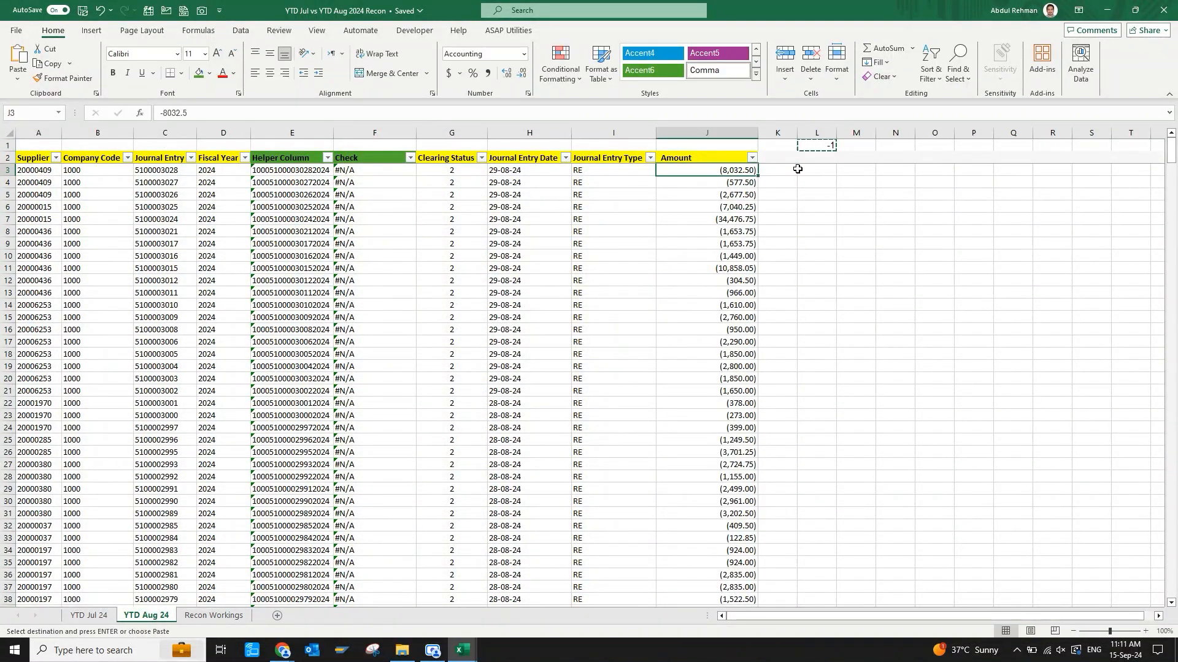
pyautogui.hotkey('ctrl', 'shift', 'Down')
pyautogui.hotkey('ctrl', 'alt', 'v')
pyautogui.press('v')
pyautogui.press('m')
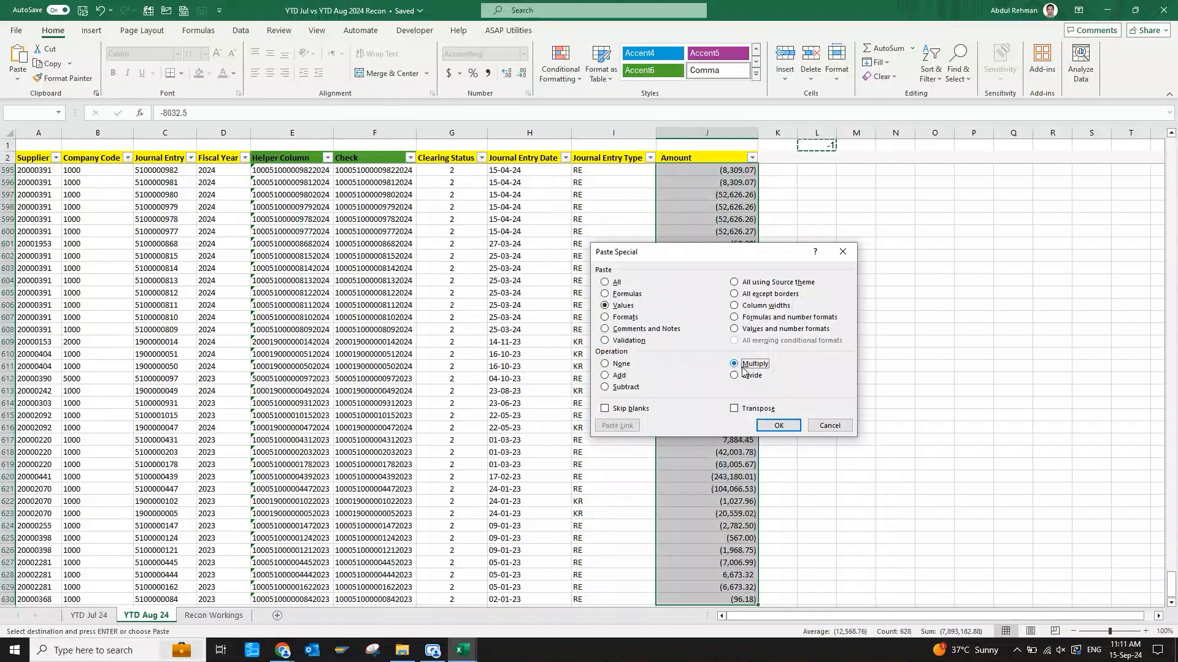
pyautogui.click(778, 425)
# Clear the helper multiplier from L1 and autofit the Amount column J.
pyautogui.click(819, 211)
pyautogui.hotkey('ctrl', 'Up')
pyautogui.press('Delete')
pyautogui.press('Left')
pyautogui.press('Left')
pyautogui.press('Down')
pyautogui.hotkey('ctrl', 'shift', 'Down')
pyautogui.hotkey('alt', 'h')
pyautogui.press('o')
pyautogui.press('i')
# Enter a SUBTOTAL formula in J1 with function number 9 over the Amount values J3:J630.
pyautogui.press('Up')
pyautogui.write('=subt')
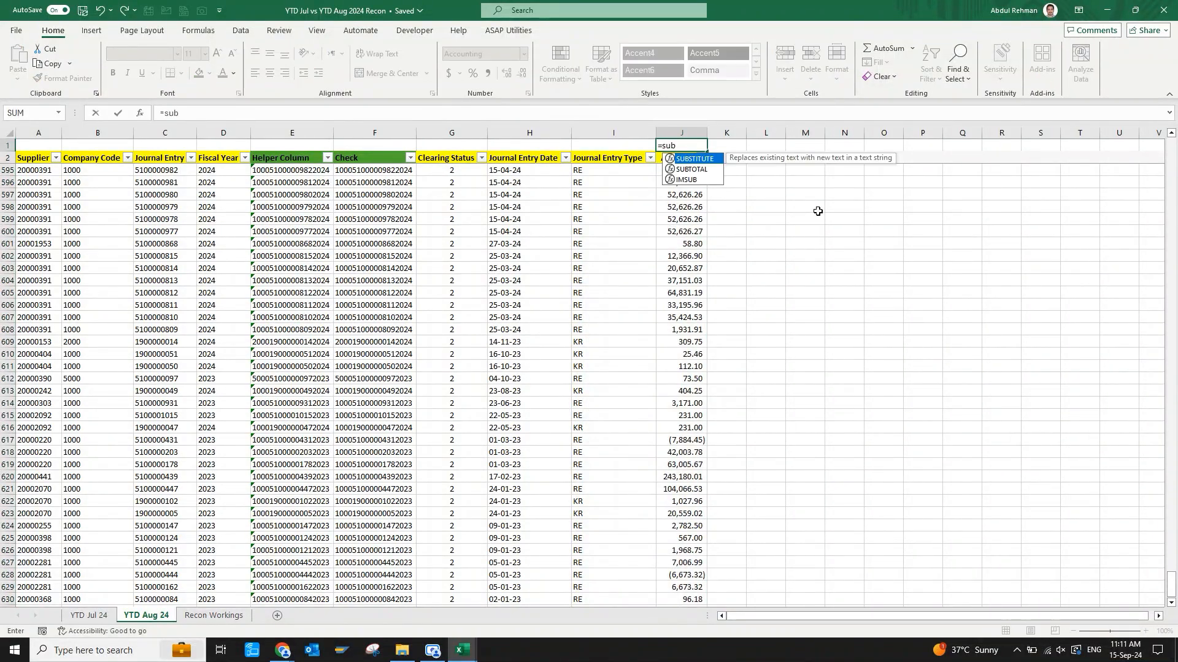
pyautogui.press('Tab')
pyautogui.write('9,')
pyautogui.press('Down')
pyautogui.press('Down')
pyautogui.hotkey('ctrl', 'shift', 'Down')
pyautogui.press('Return')
# Bold the Amount subtotal in J1 to match the YTD Jul 24 sheet.
pyautogui.press('Up')
pyautogui.press('Down')
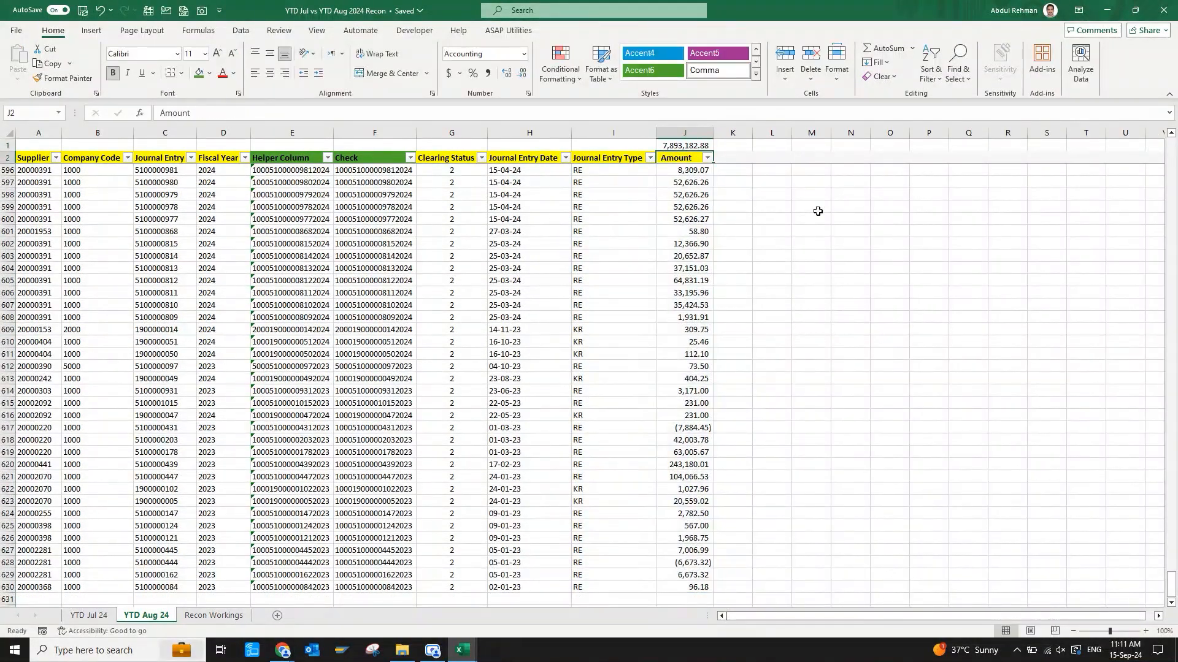
pyautogui.hotkey('ctrl', 'pageup')
pyautogui.hotkey('ctrl', 'pagedown')
pyautogui.press('Up')
pyautogui.hotkey('ctrl', 'b')
# Insert a column between Check and Clearing Status and give it the header Status.
pyautogui.press('Down')
pyautogui.press('Left')
pyautogui.press('Left')
pyautogui.press('Left')
pyautogui.press('Left')
pyautogui.press('Down')
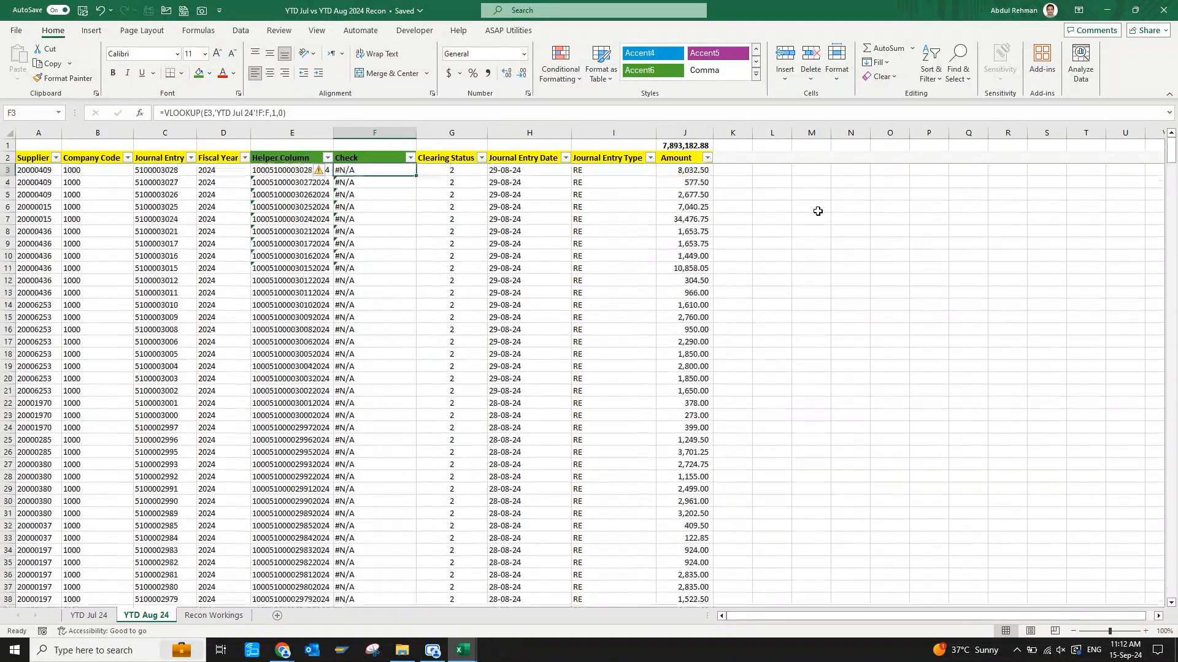
pyautogui.press('Right')
pyautogui.press('Up')
pyautogui.hotkey('ctrl', 'space')
pyautogui.hotkey('ctrl', 'shift', '=')
# Filter the Check column to exclude the #N/A rows.
pyautogui.press('Left')
pyautogui.press('Right')
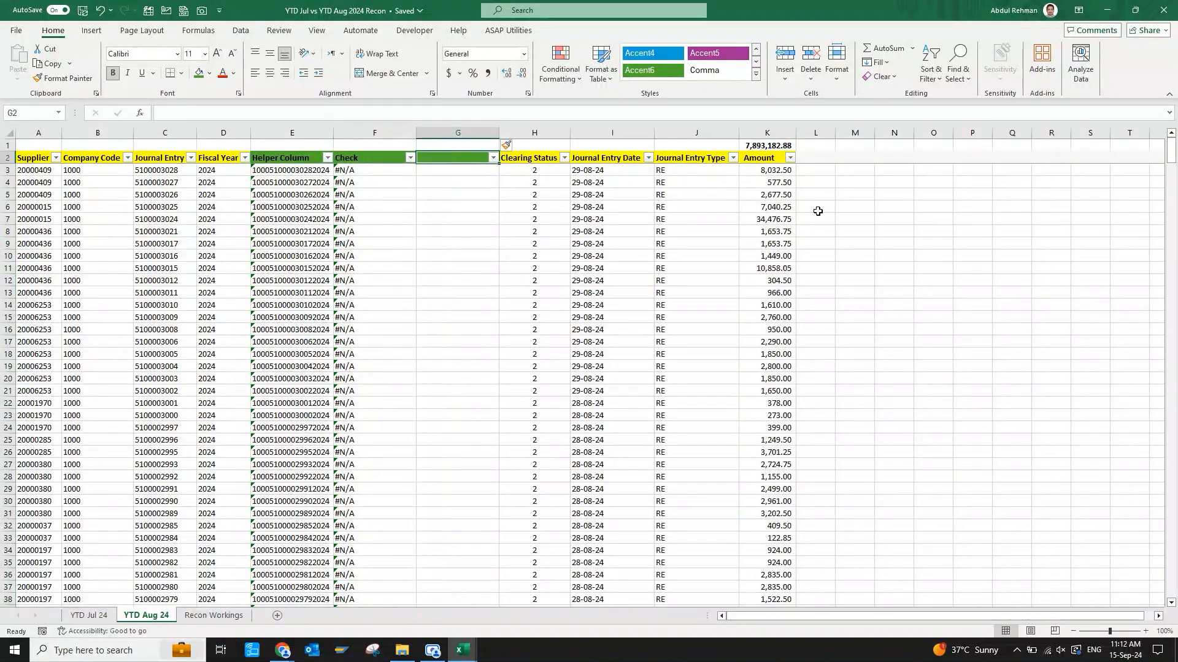
pyautogui.write('Status')
pyautogui.press('Return')
pyautogui.press('Up')
pyautogui.press('Left')
pyautogui.hotkey('alt', 'Down')
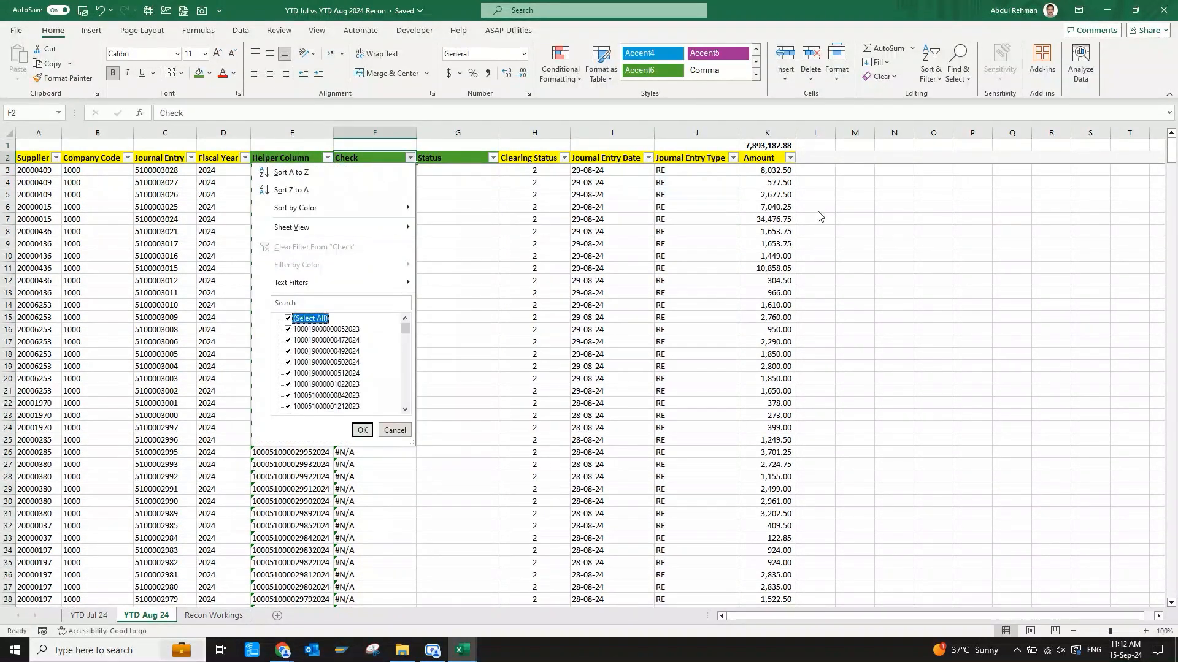
pyautogui.press('End')
pyautogui.press('Return')
pyautogui.press('Right')
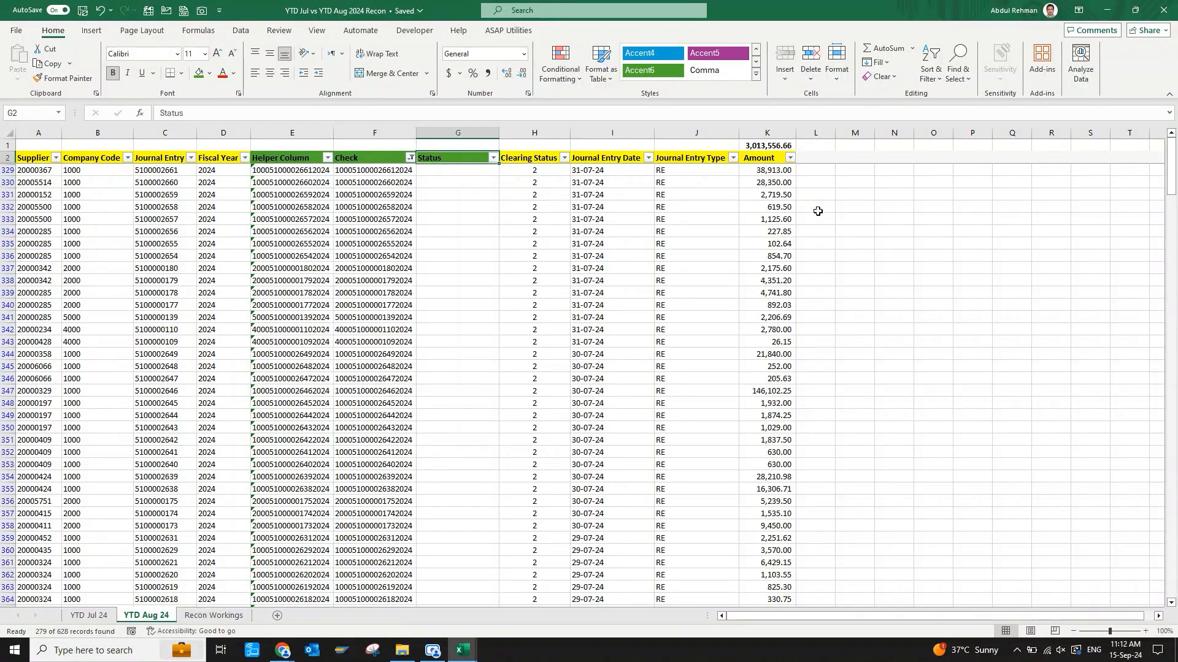
# Enter "Available in Jul 24" in the first visible Status cell G329 and copy it down all filtered rows to row 630.
pyautogui.press('Down')
pyautogui.write('Available in')
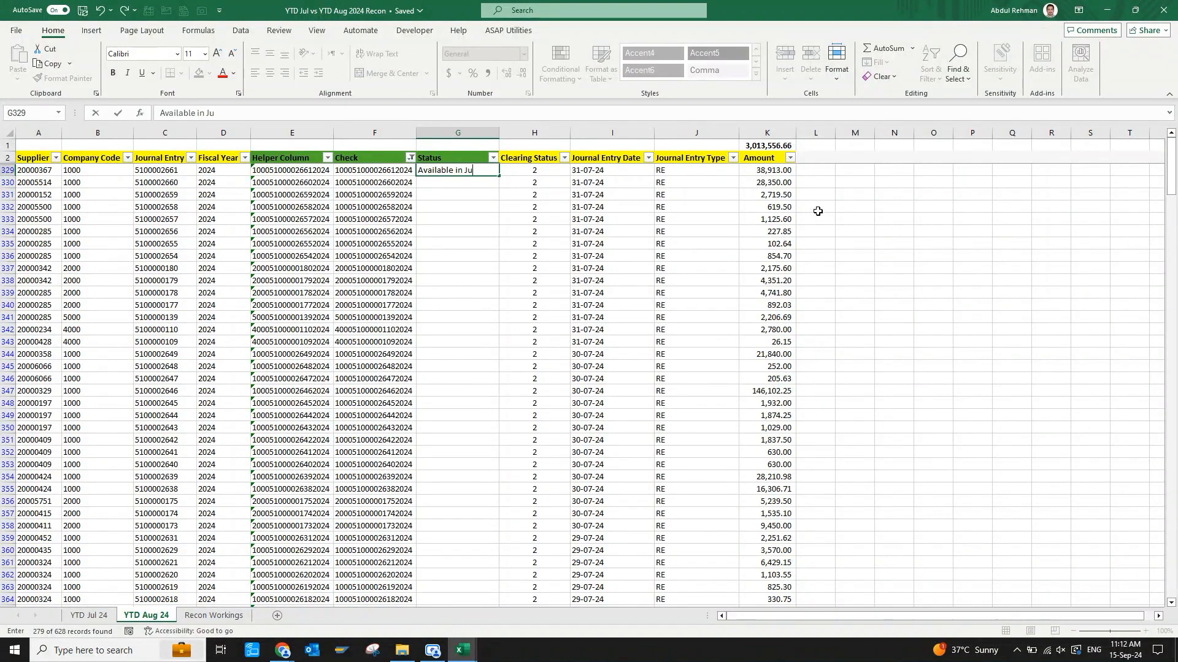
pyautogui.press('Return')
pyautogui.press('Up')
pyautogui.hotkey('ctrl', 'c')
pyautogui.press('Left')
pyautogui.hotkey('ctrl', 'Down')
pyautogui.press('Right')
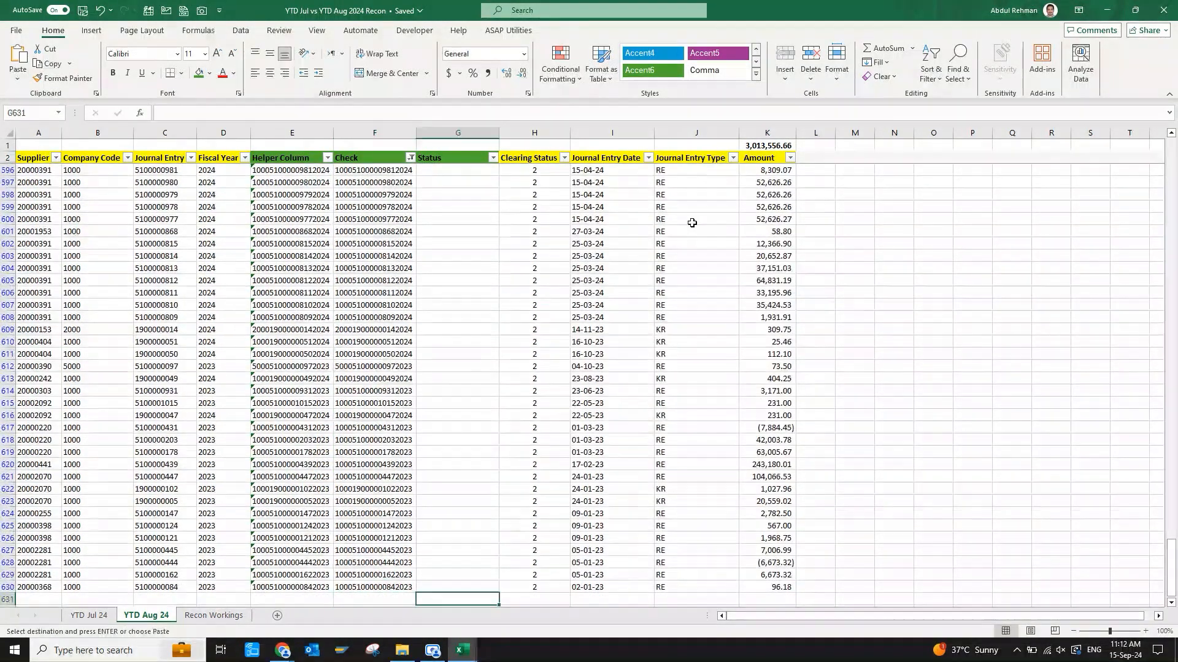
pyautogui.hotkey('ctrl', 'shift', 'Up')
pyautogui.press('Return')
# Change the Check column's filter to show only the #N/A rows.
pyautogui.hotkey('ctrl', 'Up')
pyautogui.press('Left')
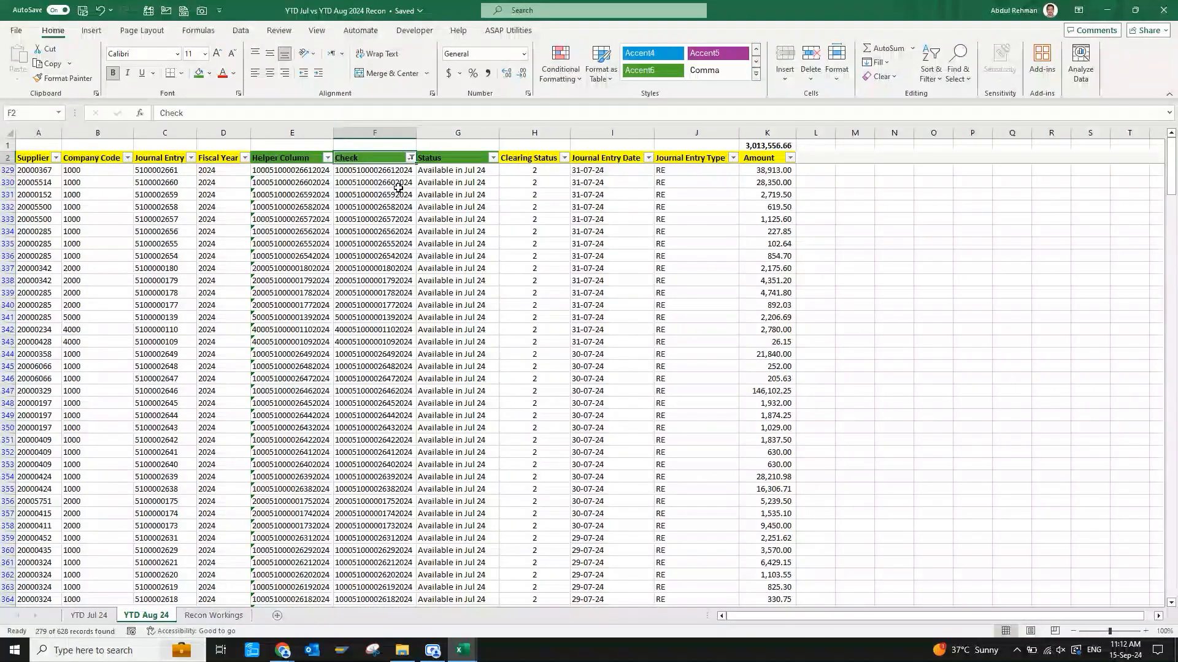
pyautogui.click(410, 157)
pyautogui.press('space')
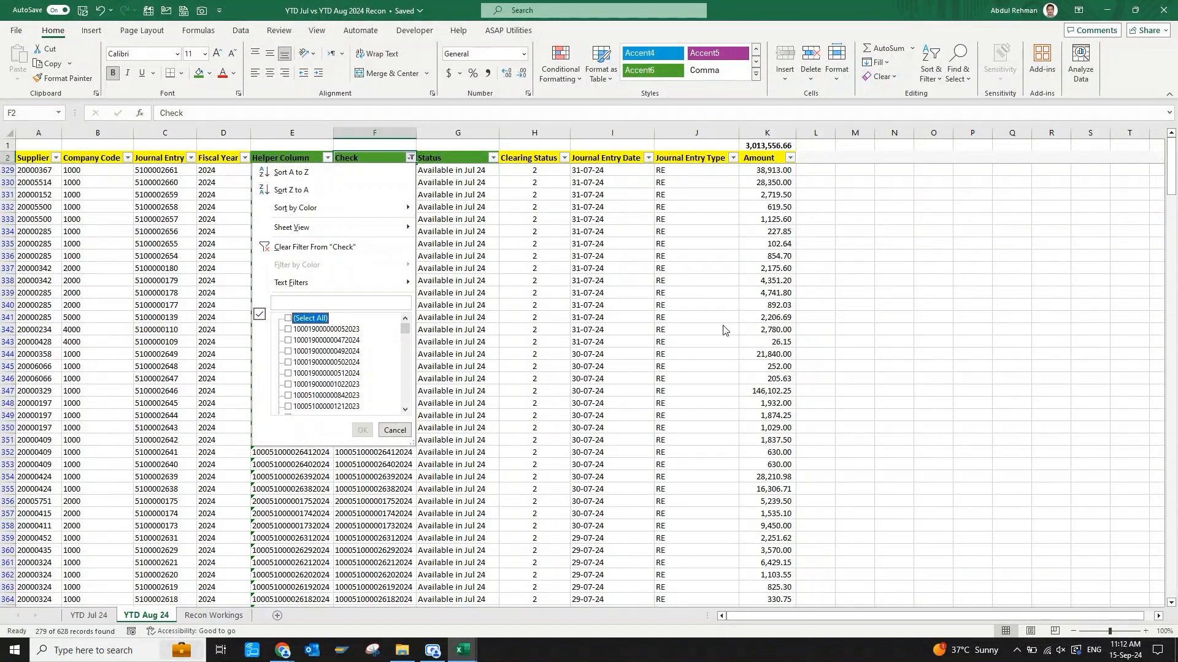
pyautogui.press('Down')
pyautogui.press('End')
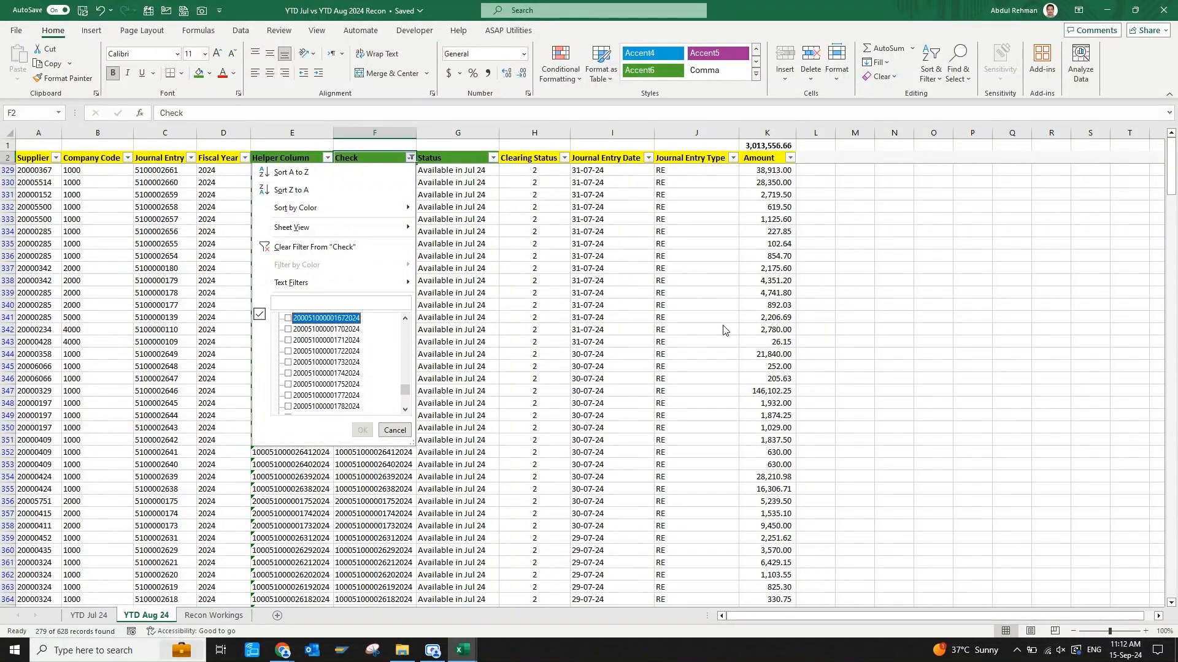
pyautogui.press('space')
pyautogui.press('Return')
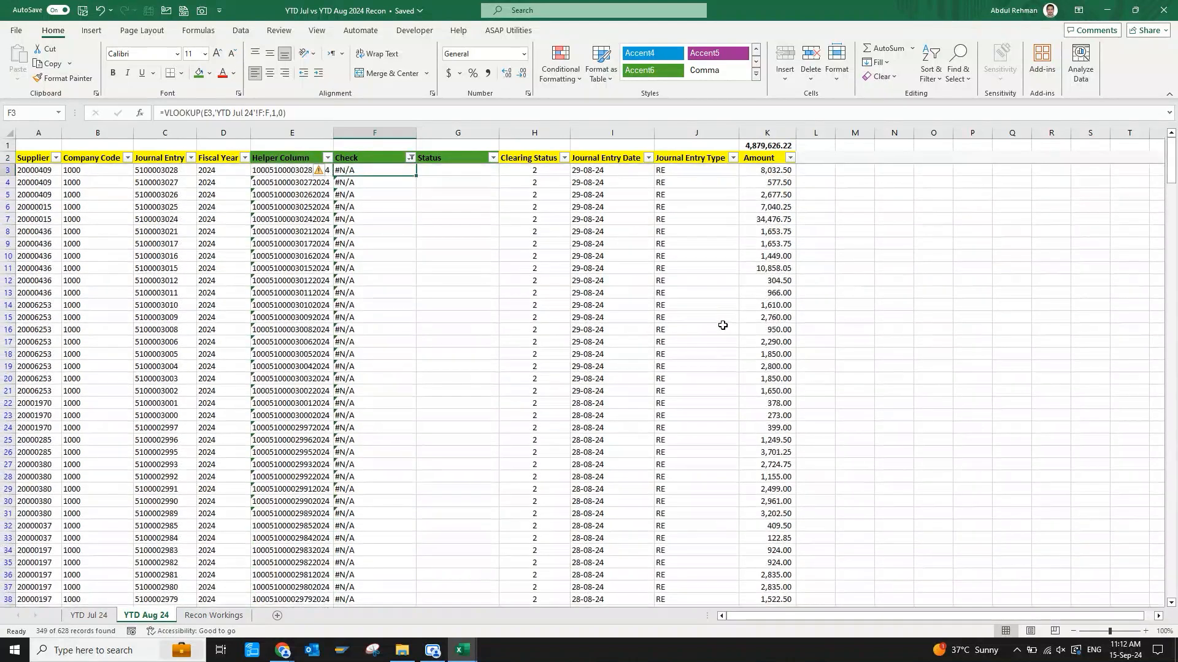
# Enter "Not available in Jul 24" in the Status cell G3.
pyautogui.press('Right')
pyautogui.hotkey('alt', 'Down')
pyautogui.press('Escape')
pyautogui.press('Down')
pyautogui.write('Not ')
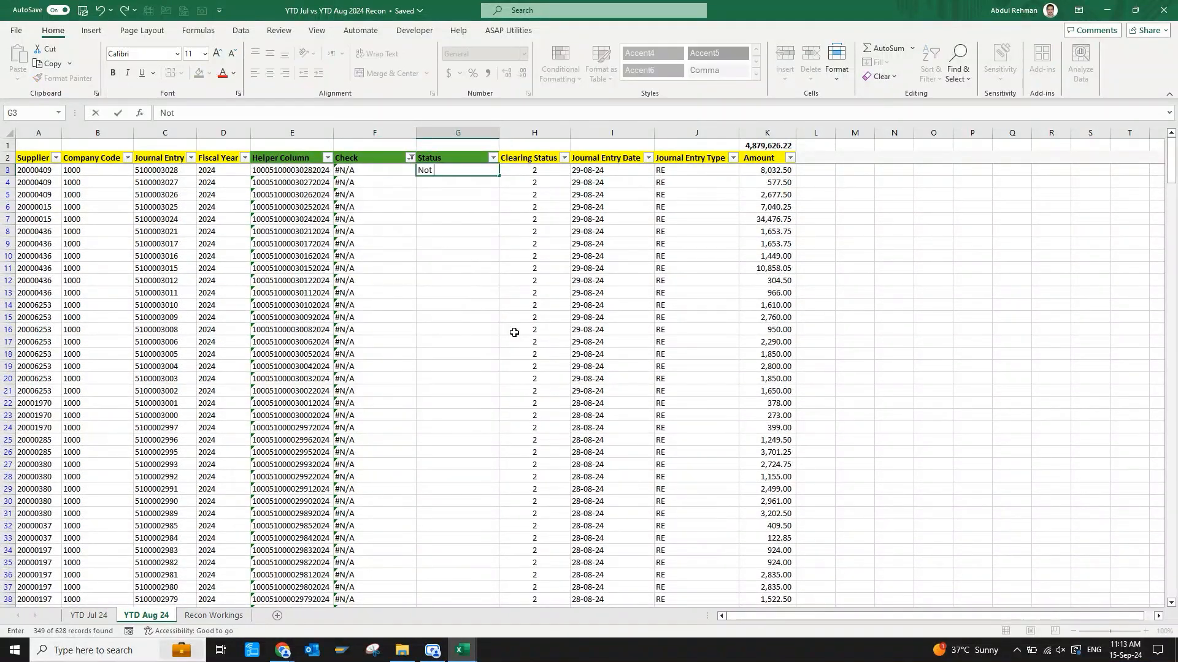
pyautogui.write('available in Jul 24')
pyautogui.press('Return')
# Copy the G3 status into the Status cells of all the filtered #N/A rows.
pyautogui.press('Up')
pyautogui.press('Up')
pyautogui.press('Down')
pyautogui.hotkey('ctrl', 'c')
pyautogui.press('Left')
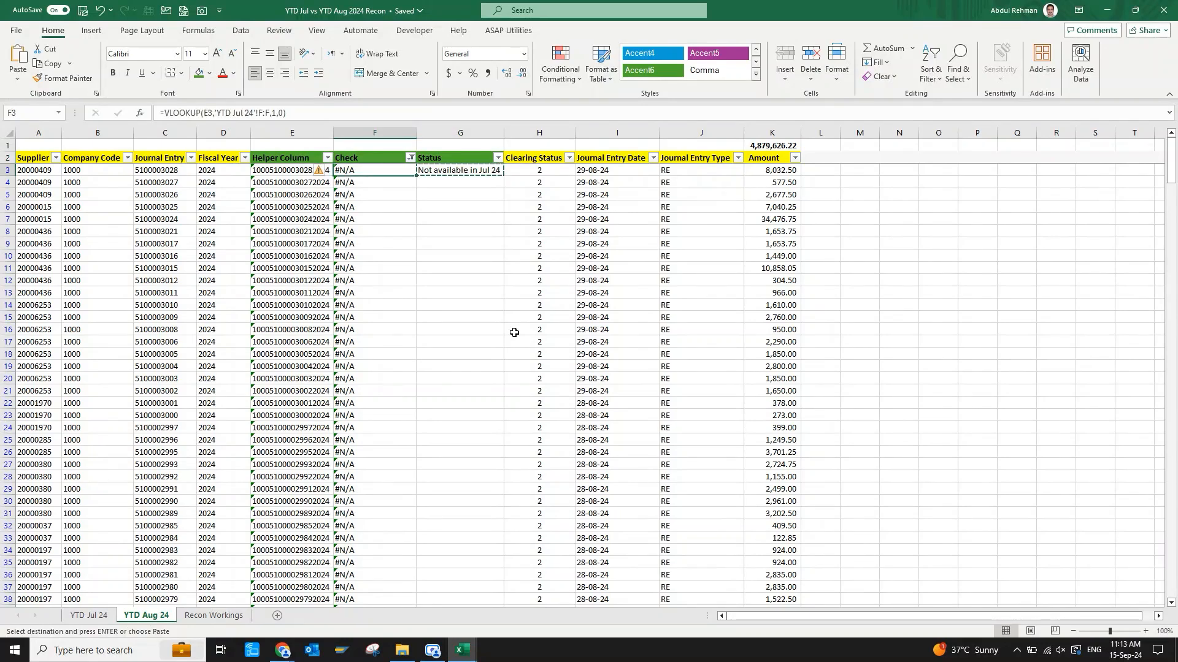
pyautogui.hotkey('ctrl', 'Down')
pyautogui.press('Right')
pyautogui.hotkey('ctrl', 'shift', 'Up')
pyautogui.press('Return')
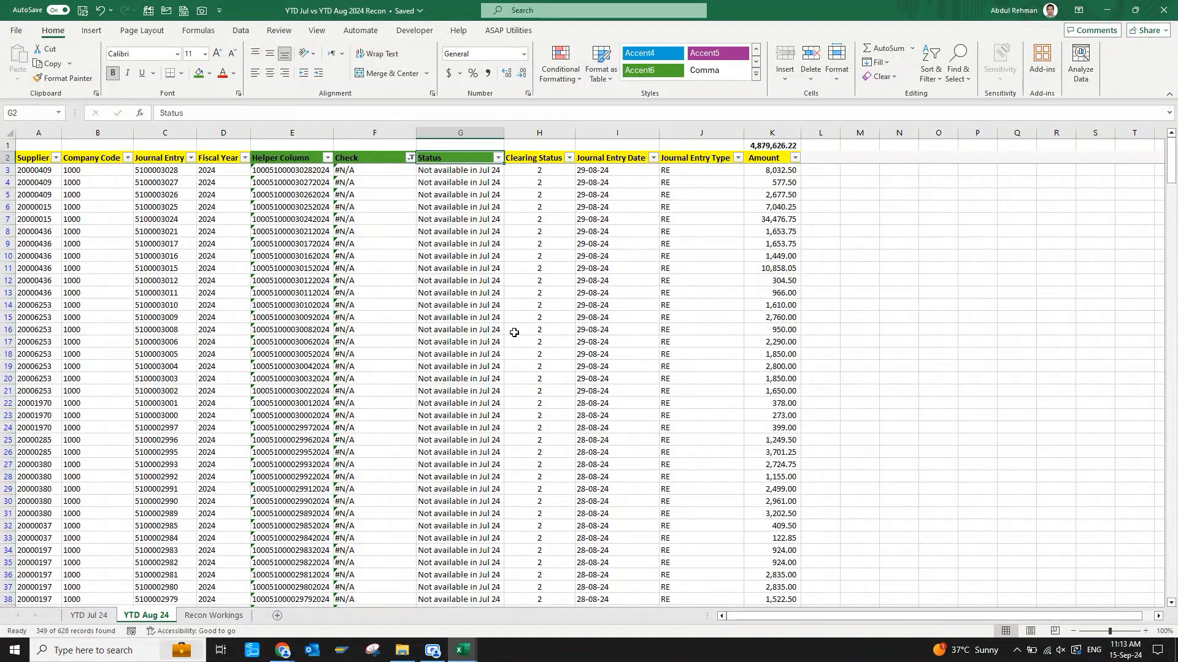
# Clear the Check filter by removing and reapplying the filters on the header row.
pyautogui.click(409, 159)
pyautogui.click(460, 174)
pyautogui.hotkey('ctrl', 'shift', 'l')
pyautogui.hotkey('ctrl', 'shift', 'l')
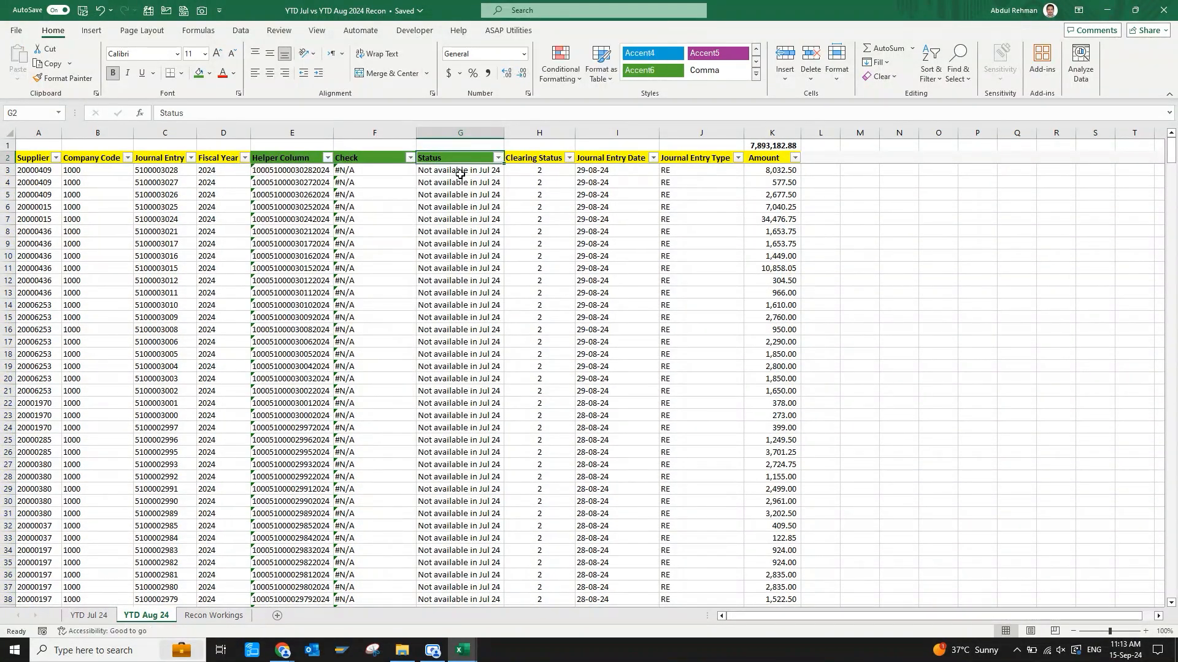
# Review the Status filter values on the YTD Aug 24 and YTD Jul 24 sheets.
pyautogui.hotkey('alt', 'Down')
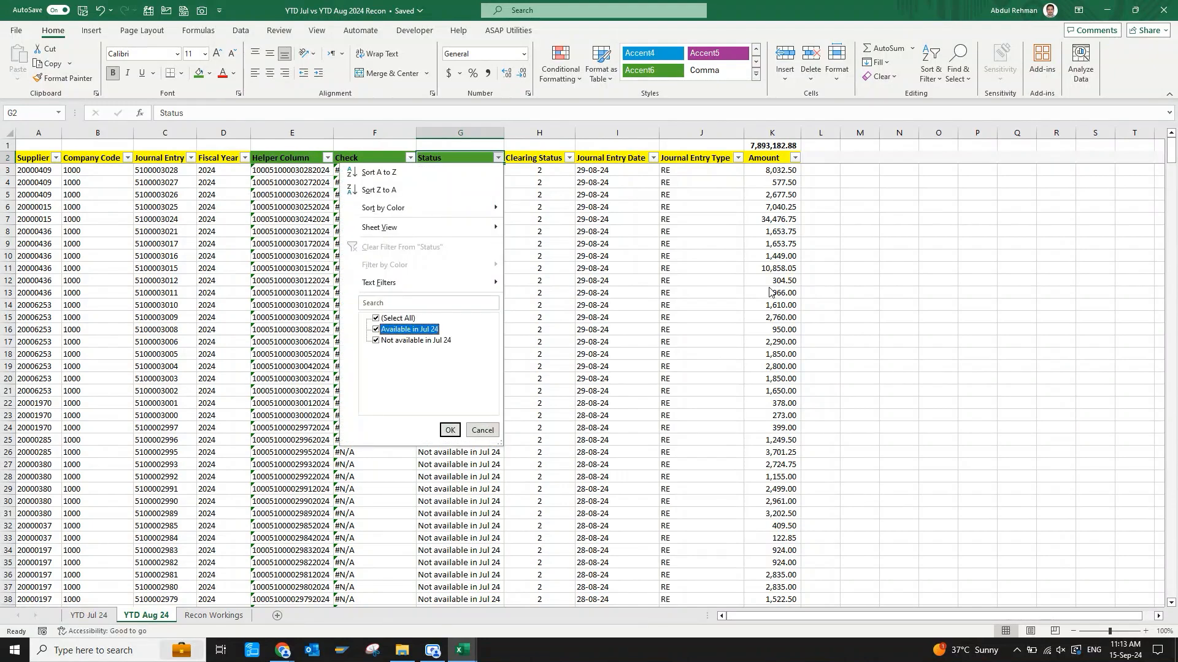
pyautogui.press('Down')
pyautogui.press('Escape')
pyautogui.hotkey('ctrl', 'pageup')
pyautogui.hotkey('alt', 'Down')
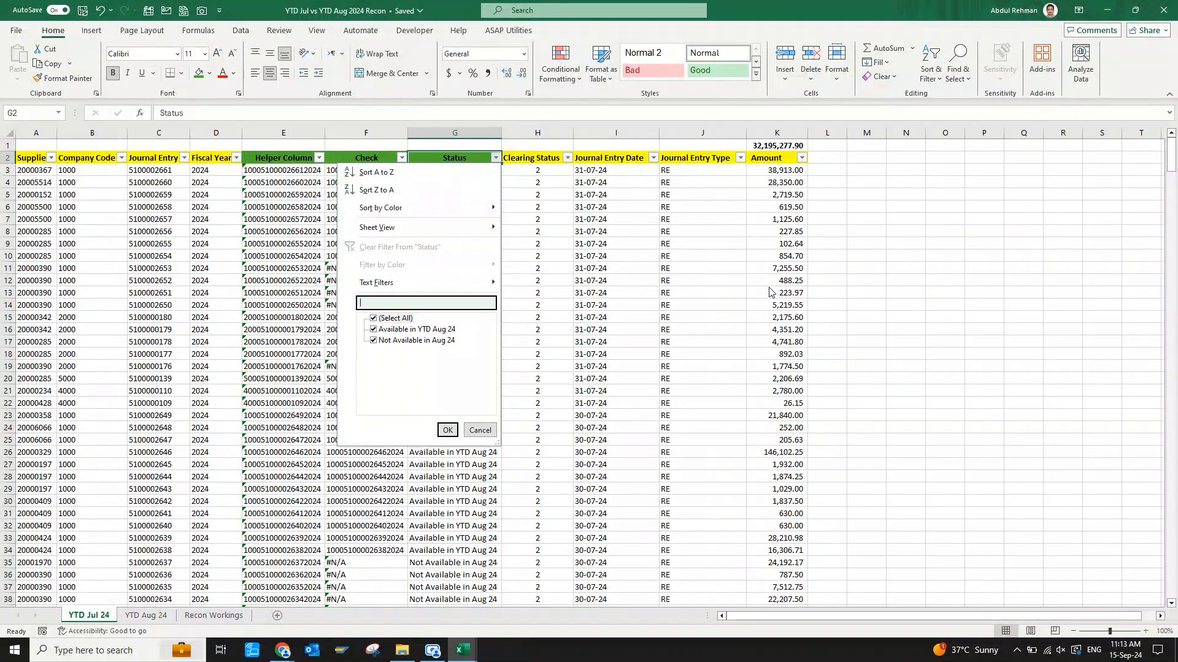
pyautogui.press('Down')
pyautogui.press('Down')
pyautogui.press('Down')
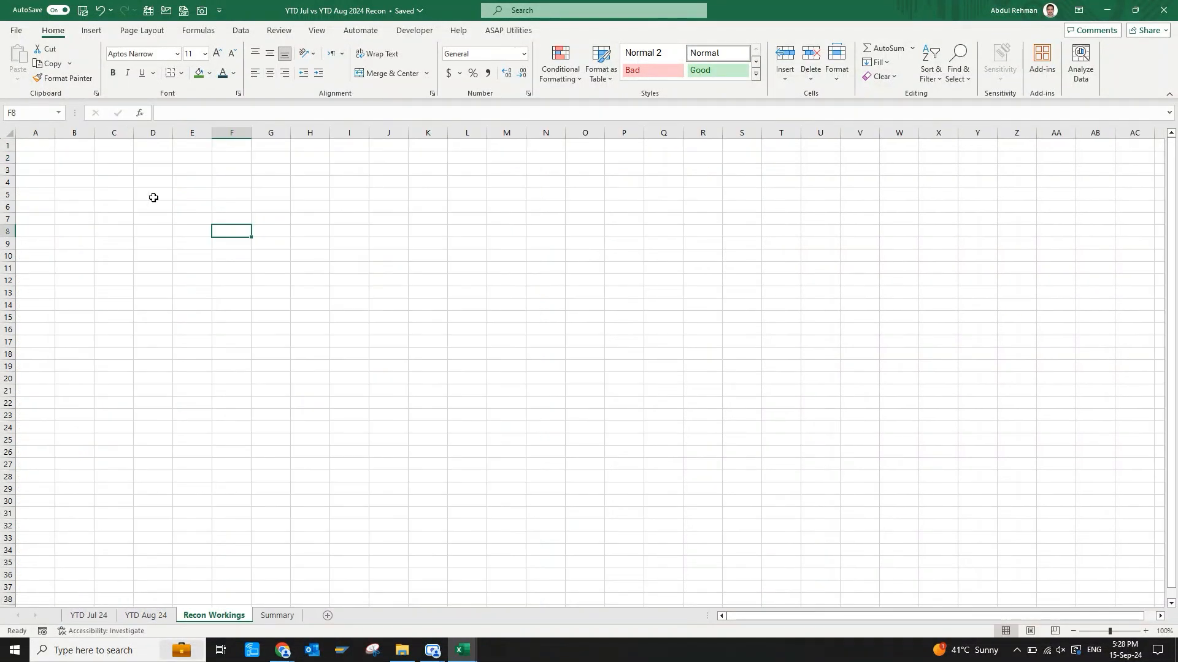
# Enter the title RECONCILIATION in B2 of the Recon Workings sheet.
pyautogui.click(80, 159)
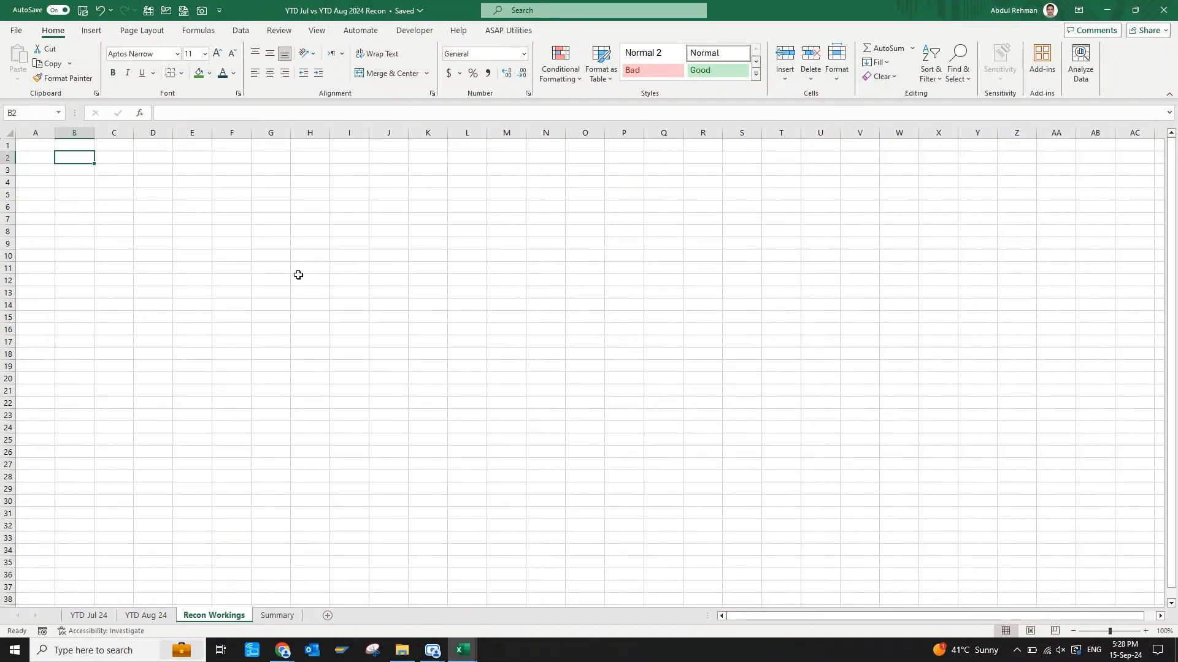
pyautogui.write('RECONCI')
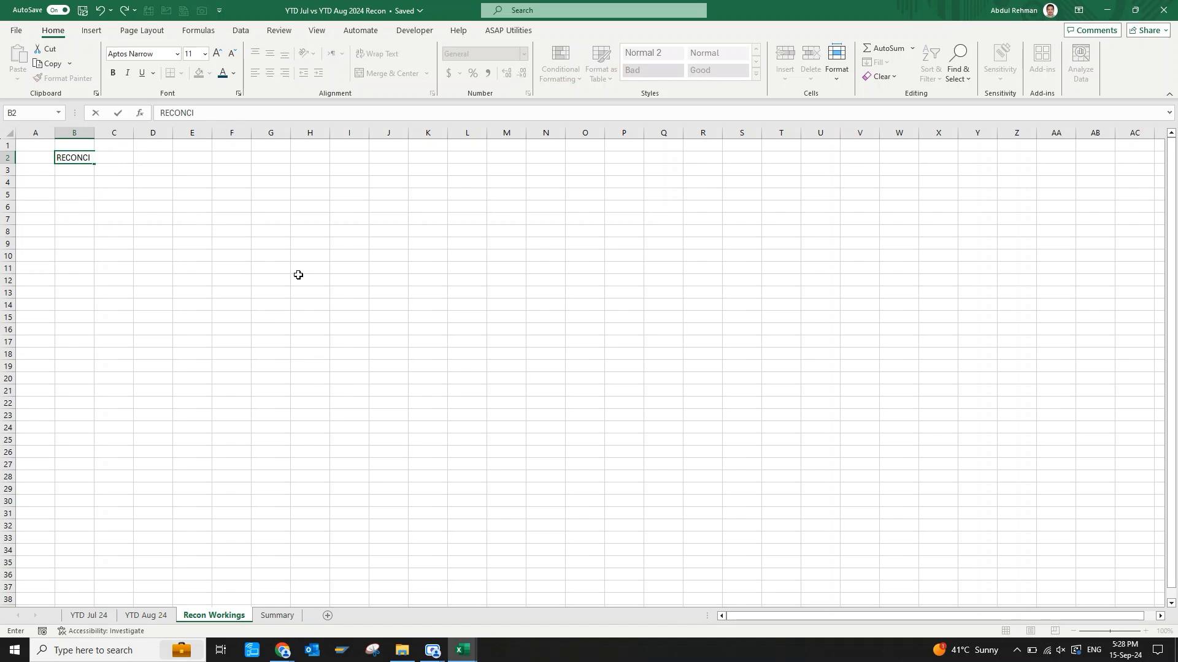
pyautogui.write('LIATION')
pyautogui.press('Return')
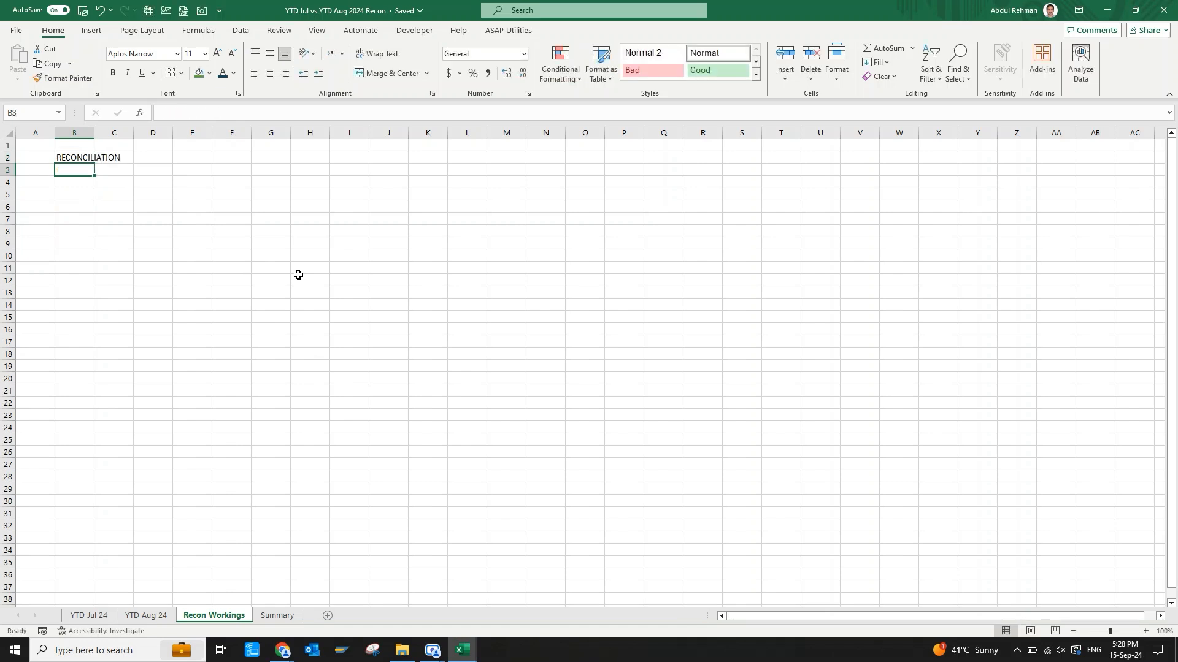
# Format the B2 title as bold, size 16, with a darker blue theme font colour.
pyautogui.press('Up')
pyautogui.hotkey('ctrl', 'b')
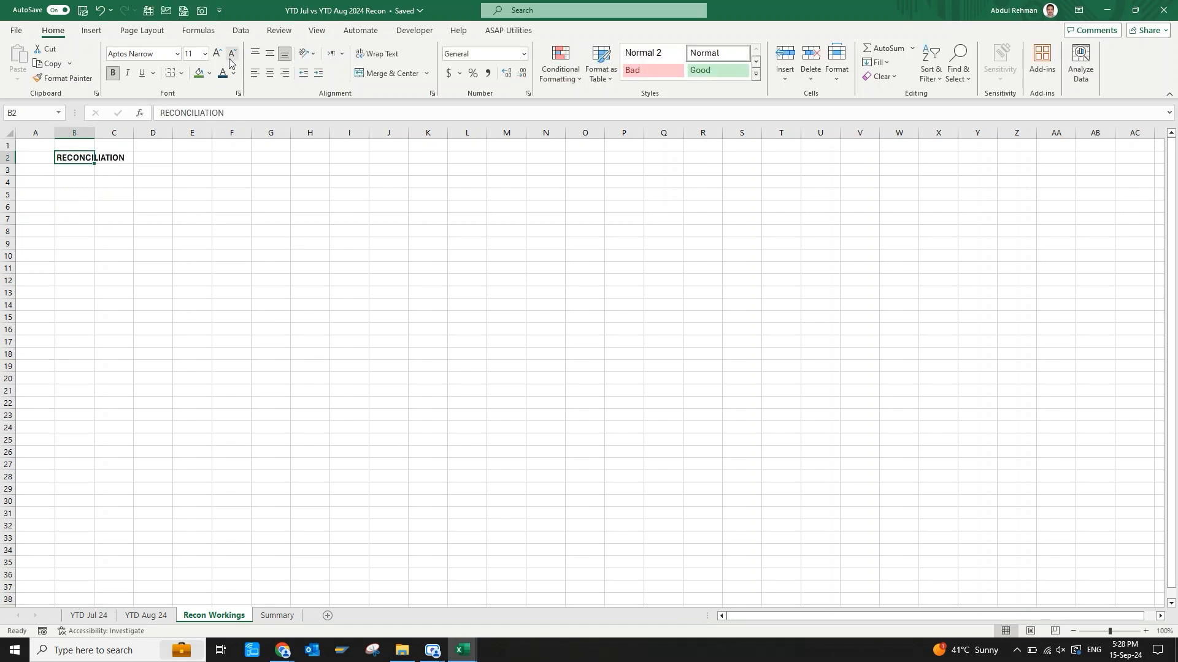
pyautogui.click(216, 53)
pyautogui.click(216, 53)
pyautogui.click(216, 54)
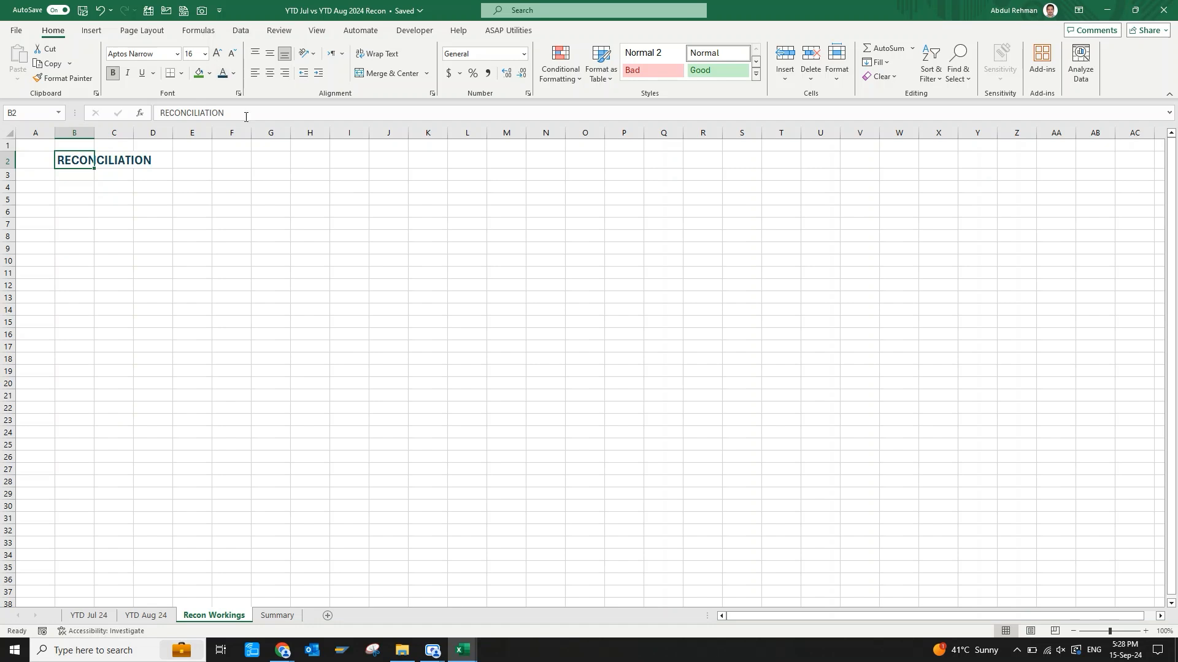
pyautogui.click(234, 74)
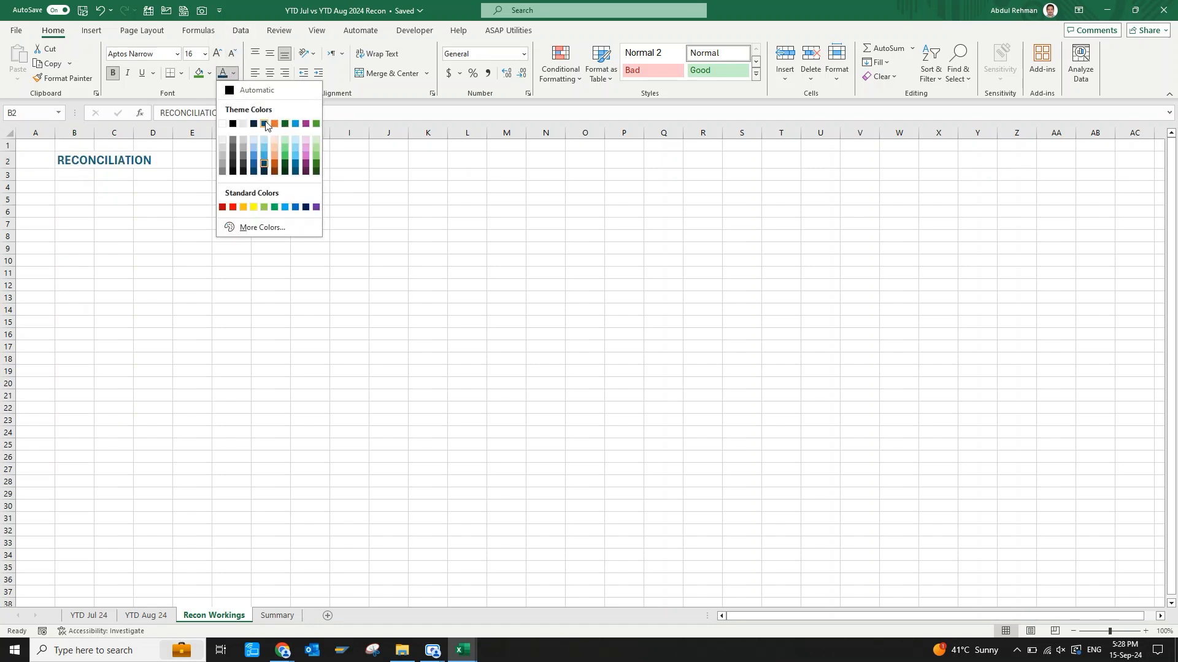
pyautogui.click(253, 165)
# Enter the subtitle "YTD JUL 24 vs YTD AUG 24" in B3 and give it the title's blue font colour.
pyautogui.press('Return')
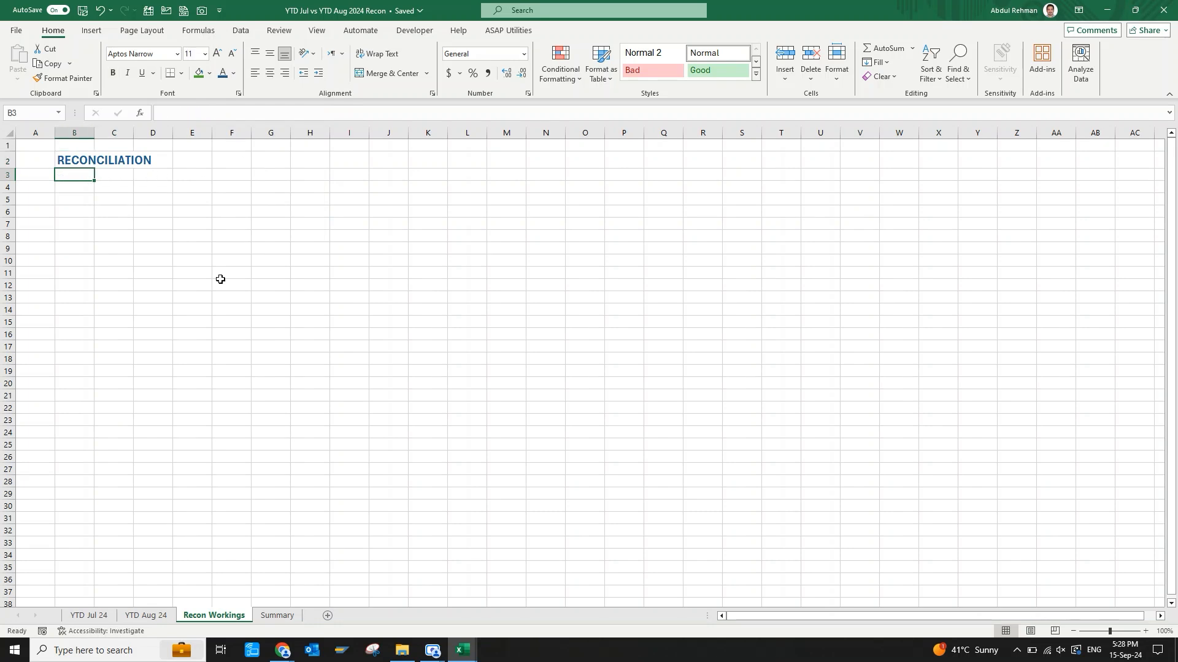
pyautogui.write('YTD JU')
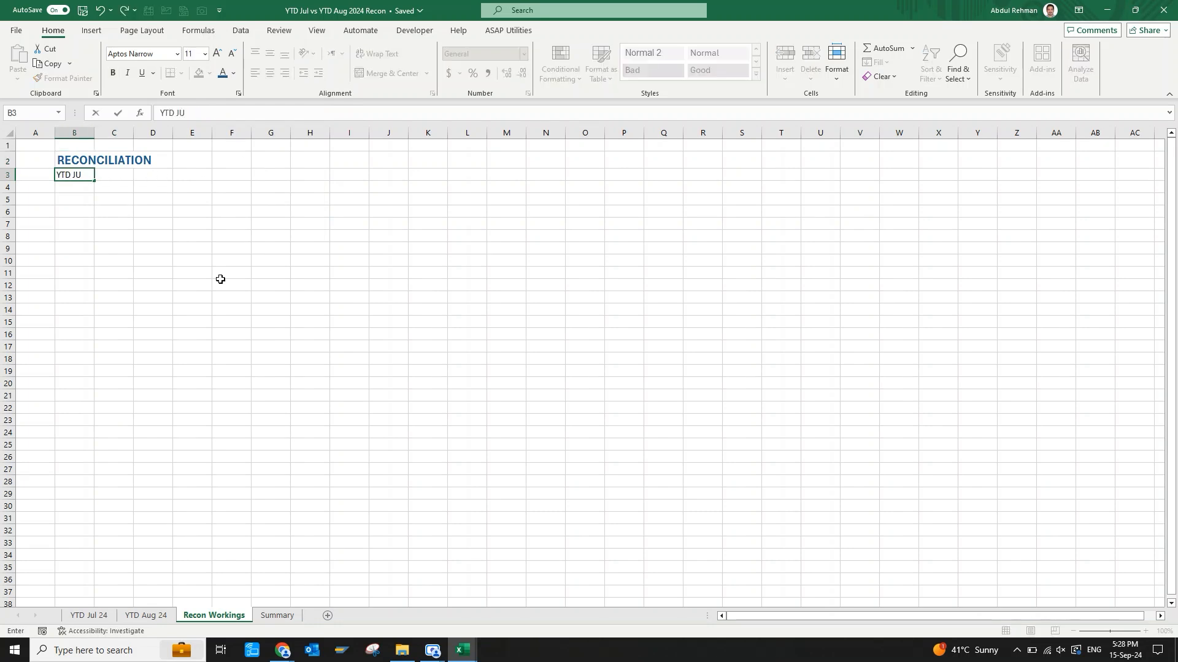
pyautogui.write('L 24 vs YTD AUG 24')
pyautogui.press('Return')
pyautogui.press('Up')
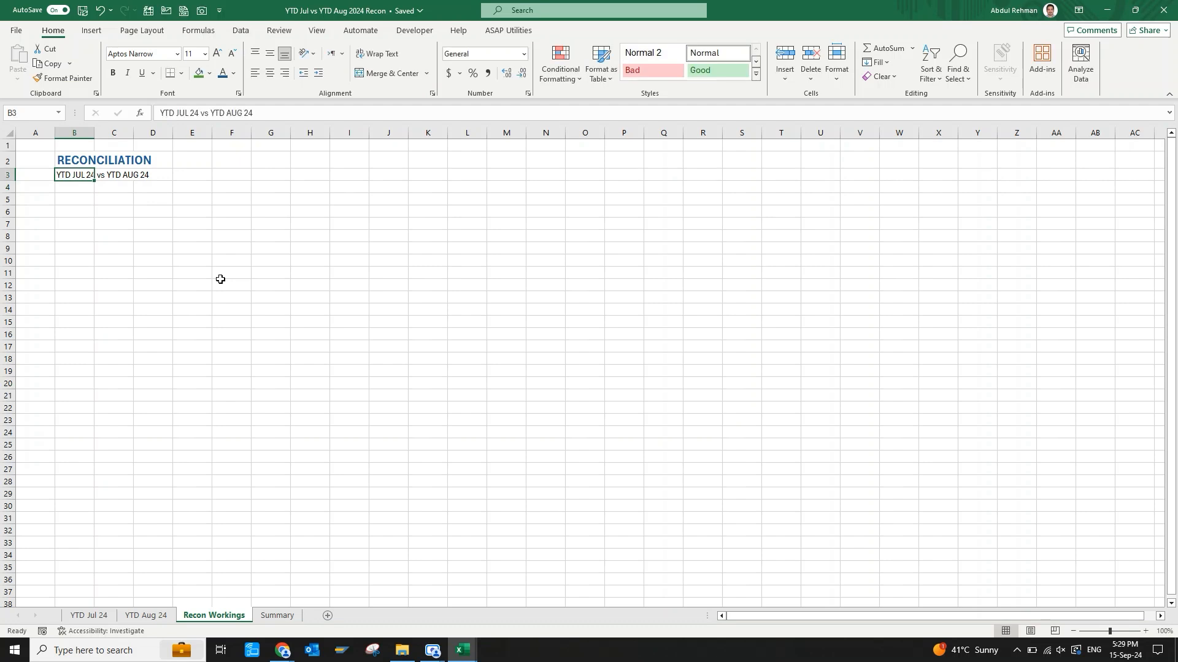
pyautogui.click(225, 78)
pyautogui.click(271, 337)
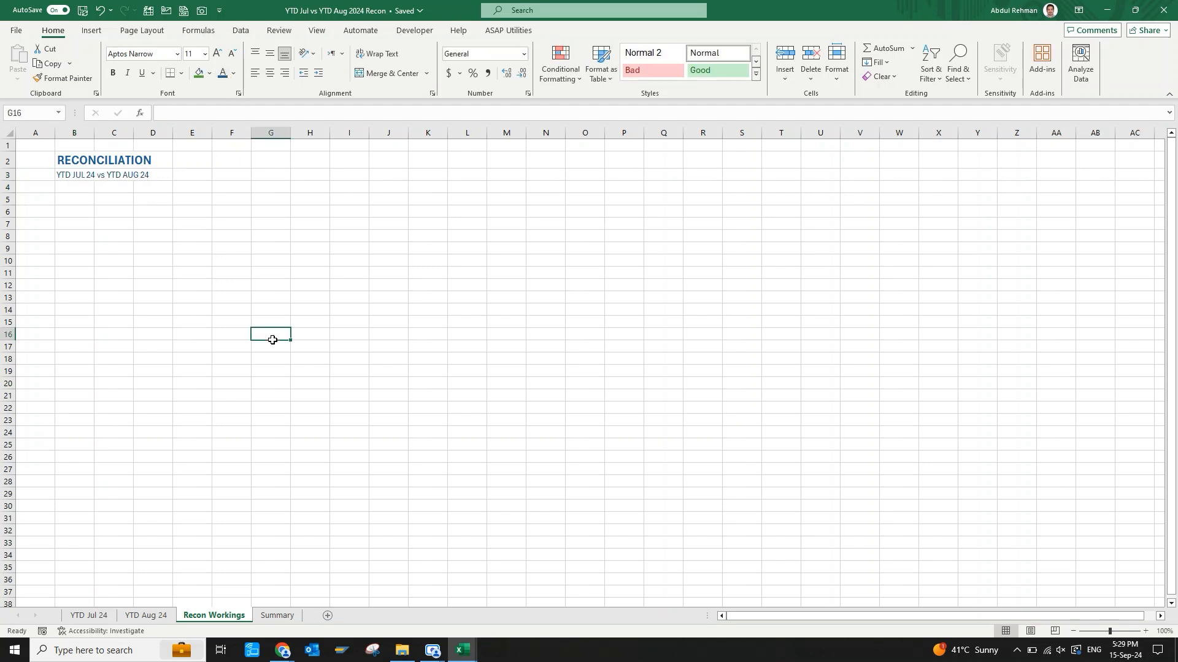
# Hide the gridlines on the Recon Workings sheet and select cell B5 below the subtitle.
pyautogui.press('Left')
pyautogui.press('Left')
pyautogui.press('Left')
pyautogui.press('Left')
pyautogui.press('Left')
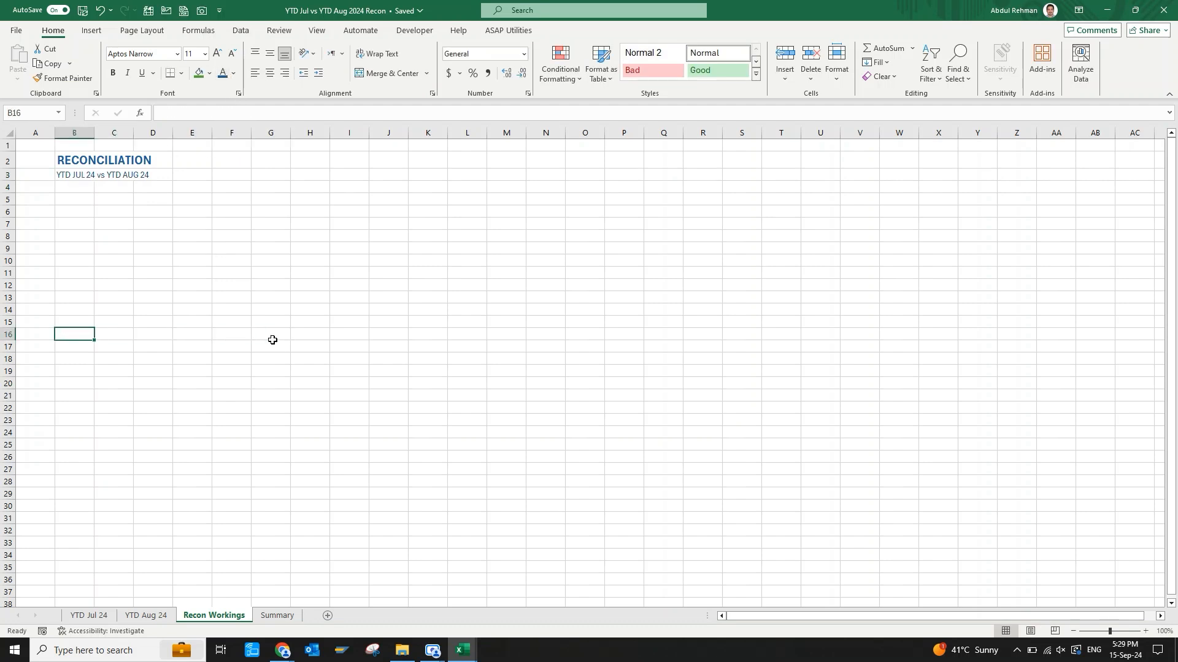
pyautogui.click(317, 30)
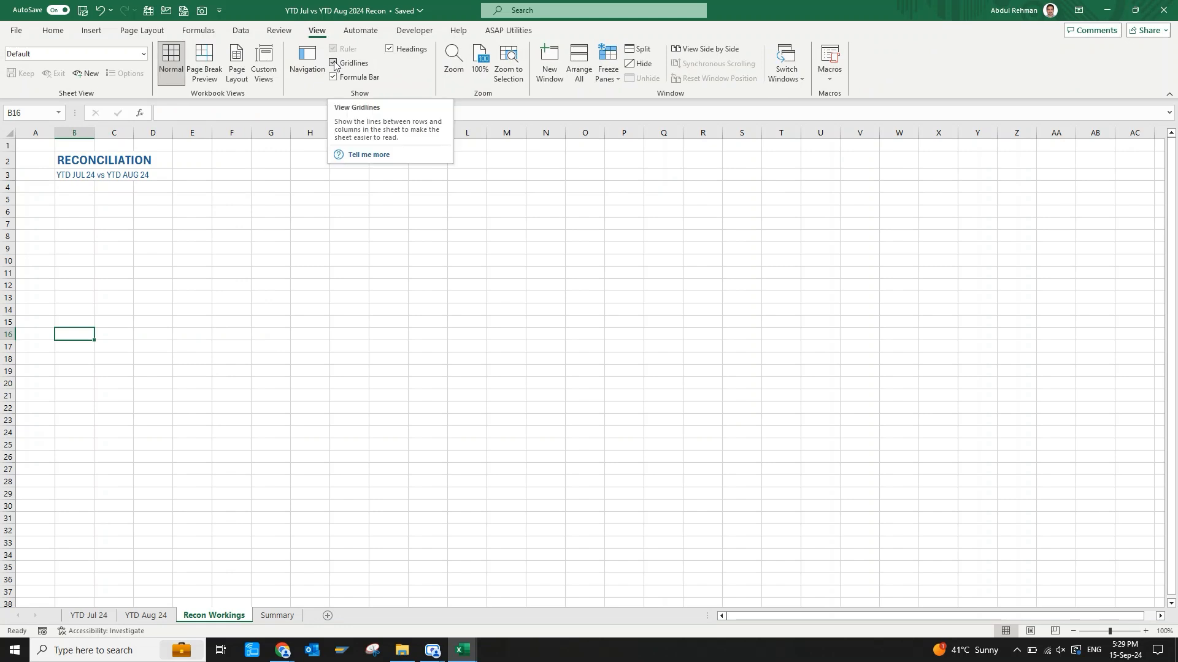
pyautogui.click(334, 62)
pyautogui.click(72, 201)
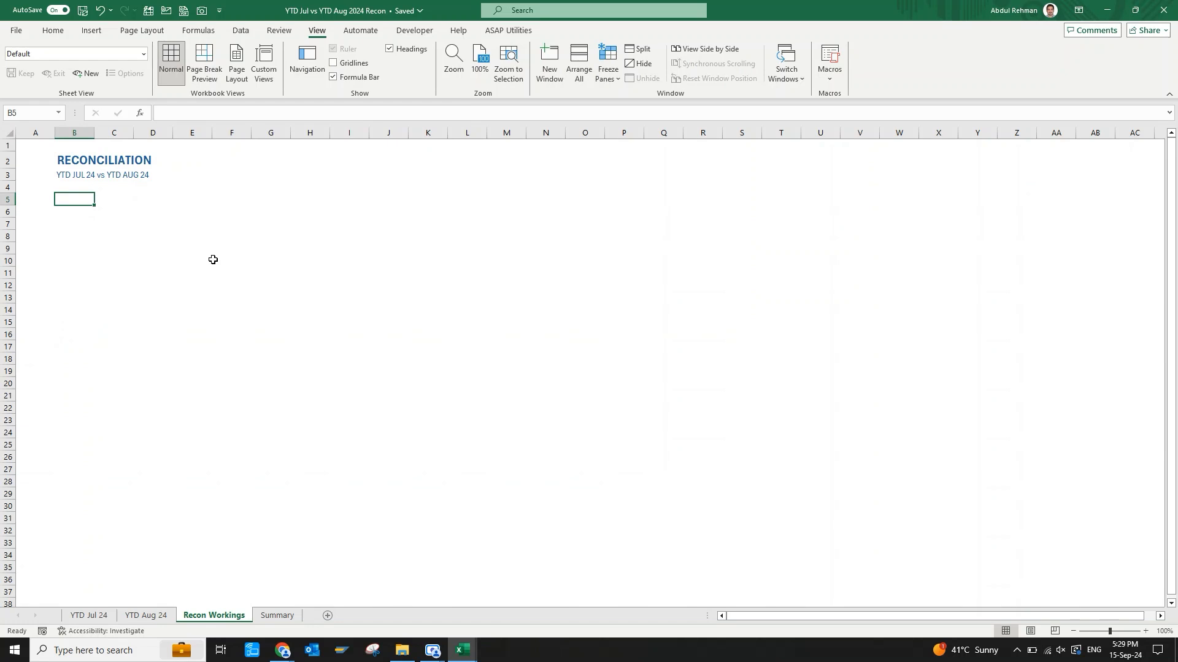
# Enter the column headers for reference, Status, Item and Amount in B5:E5 of Recon Workings.
pyautogui.write('Ref')
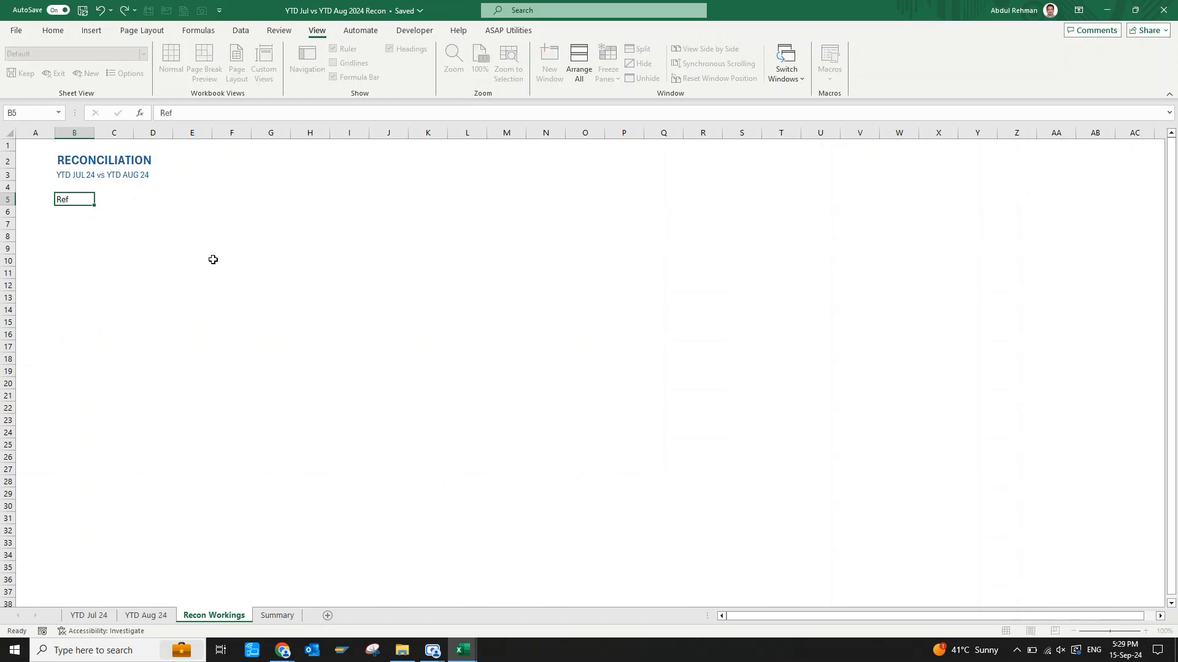
pyautogui.press('Tab')
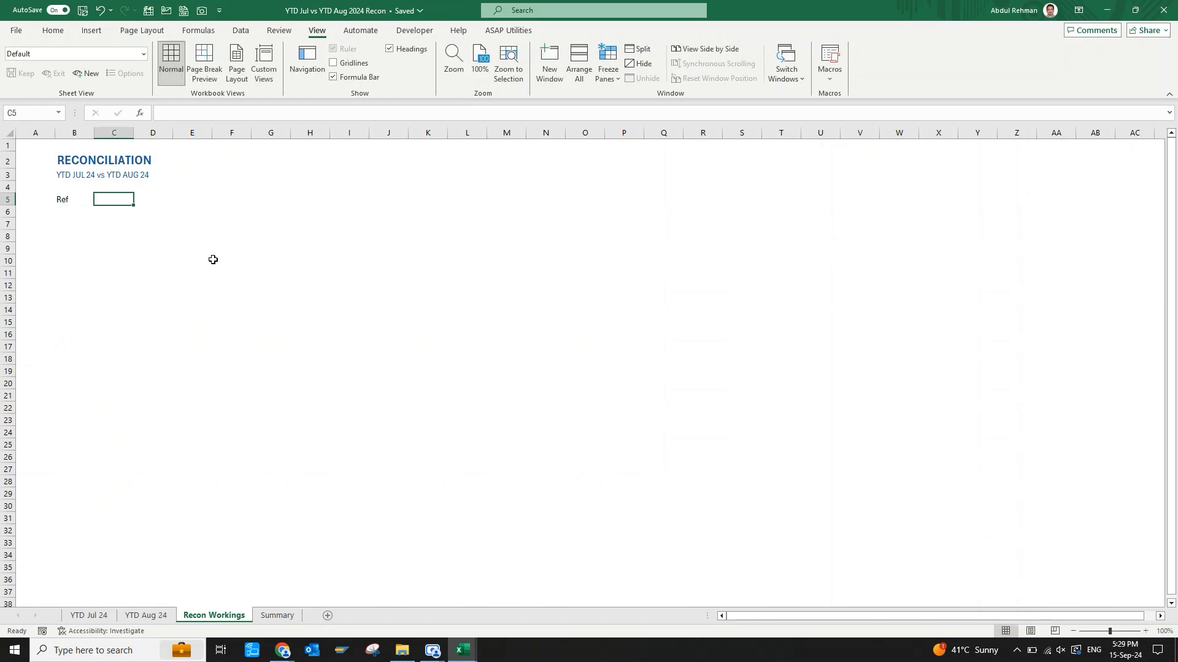
pyautogui.press('Left')
pyautogui.write('Referece')
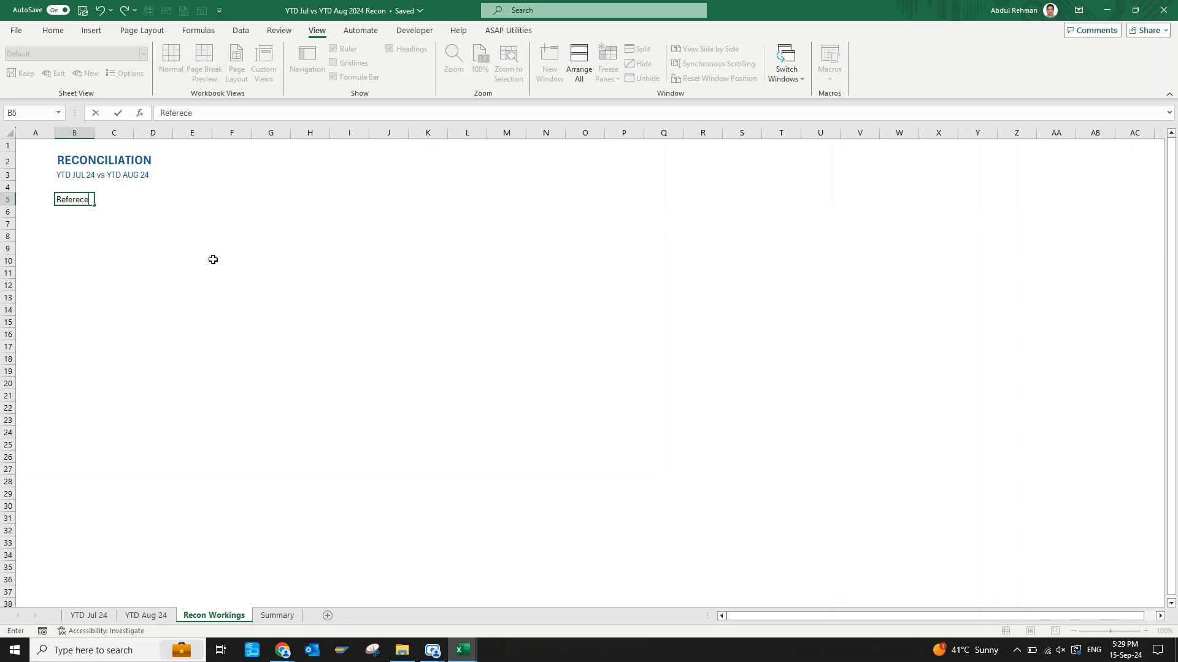
pyautogui.press('Tab')
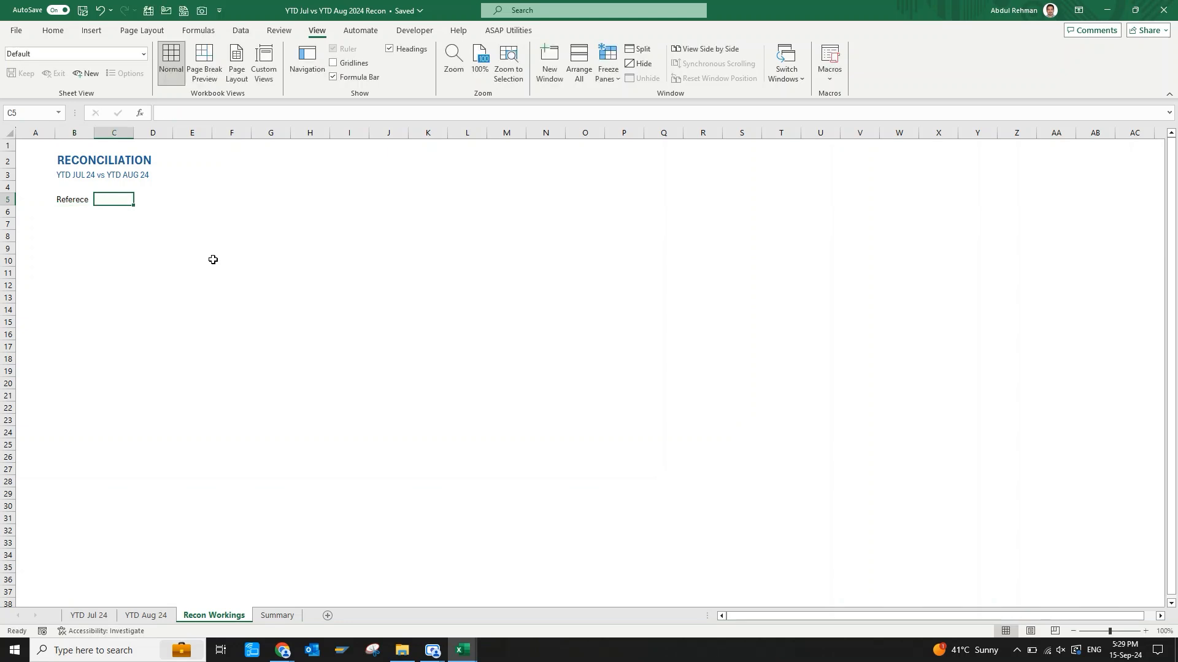
pyautogui.write('Status')
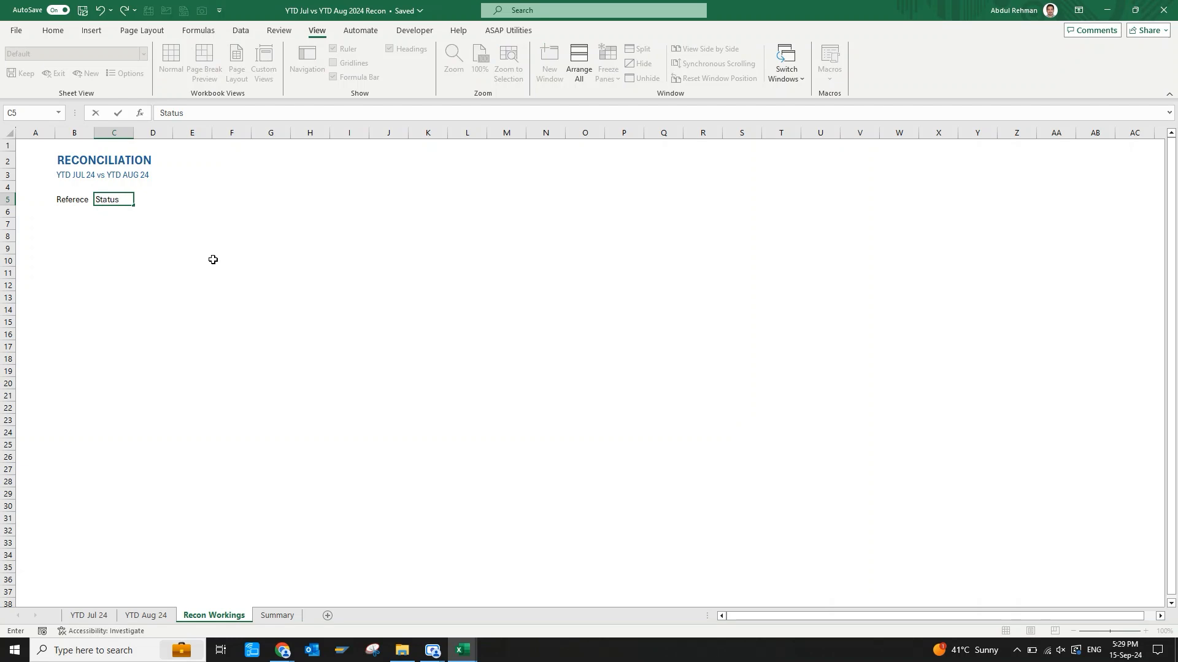
pyautogui.press('Tab')
pyautogui.write('I')
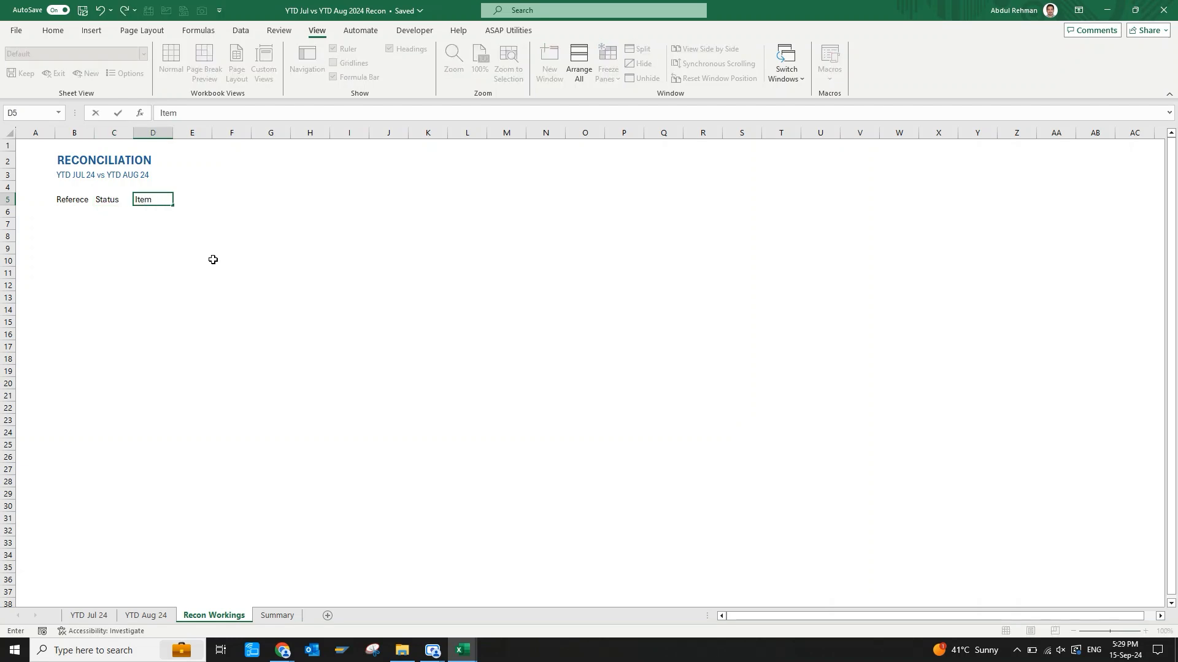
pyautogui.write('tem')
pyautogui.press('Tab')
pyautogui.write('Amount')
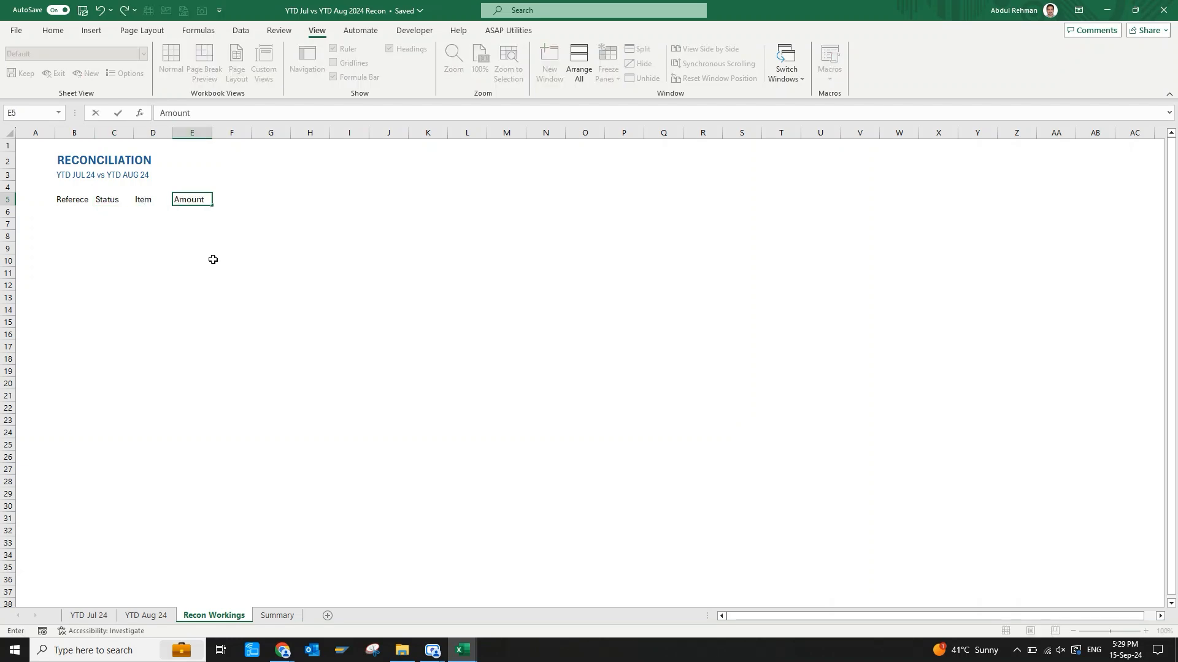
pyautogui.press('Return')
# Correct the spelling of the header in B5 to Reference.
pyautogui.press('Up')
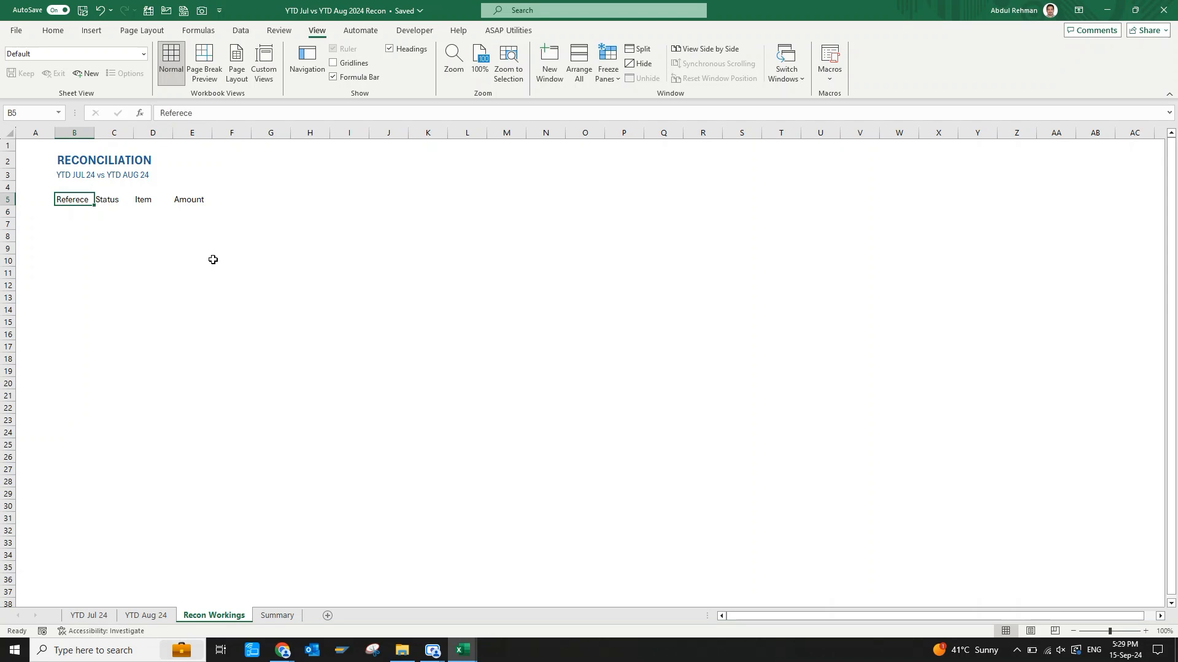
pyautogui.press('F2')
pyautogui.press('BackSpace')
pyautogui.press('BackSpace')
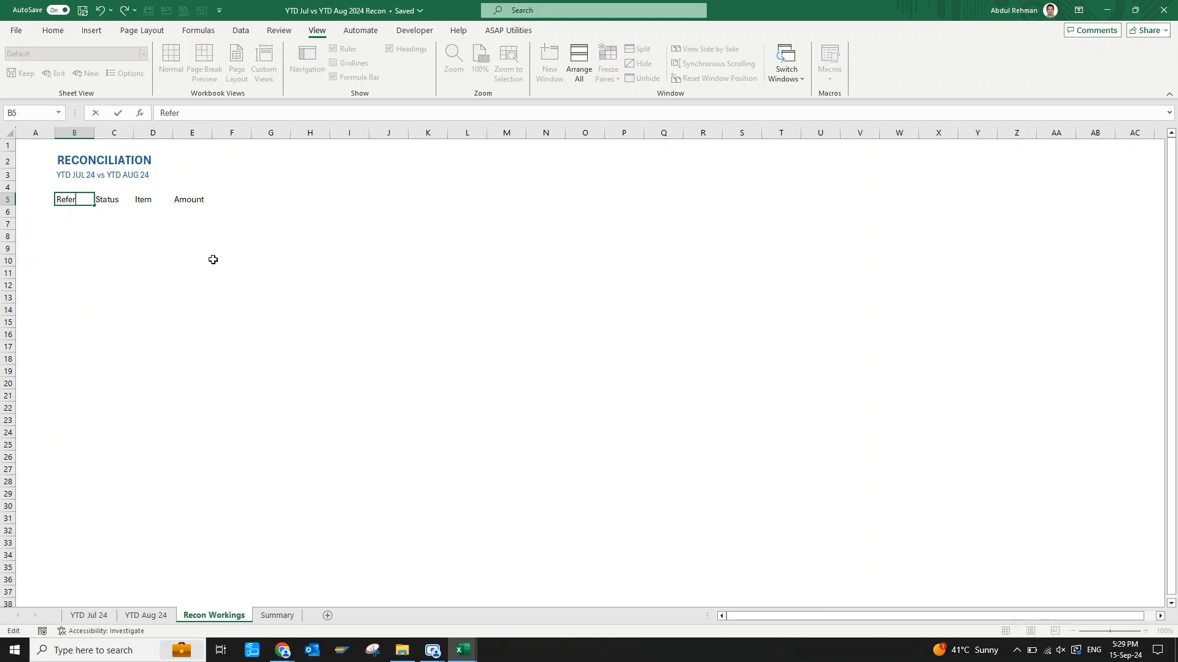
pyautogui.write('nce')
pyautogui.hotkey('ctrl', 'Return')
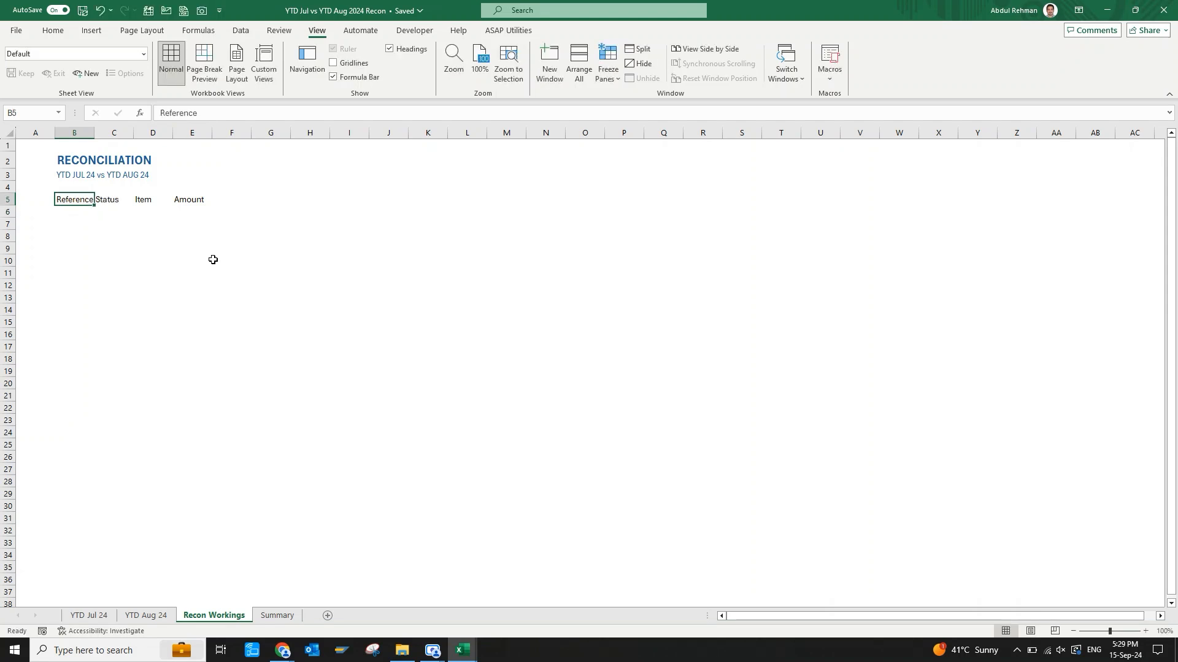
# Centre the four column headers in B5:E5 horizontally.
pyautogui.hotkey('ctrl', 'shift', 'Right')
pyautogui.hotkey('alt', 'h')
pyautogui.press('a')
pyautogui.press('c')
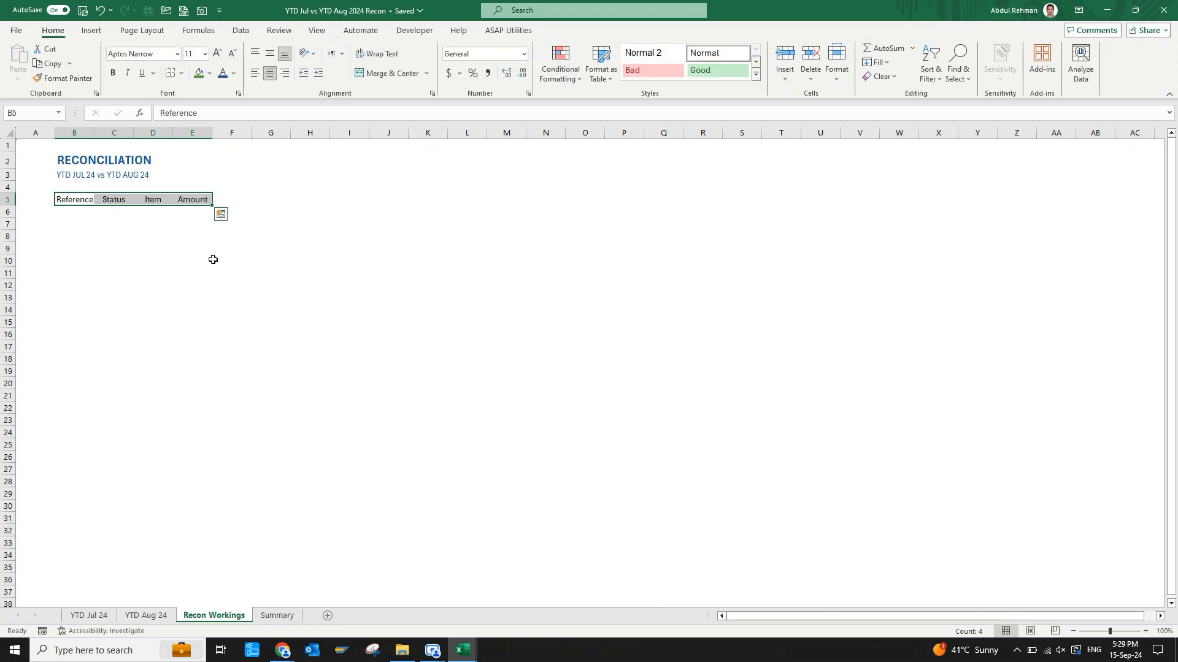
pyautogui.press('alt')
pyautogui.press('h')
pyautogui.press('o')
pyautogui.press('i')
pyautogui.hotkey('ctrl', 'z')
pyautogui.click(212, 260)
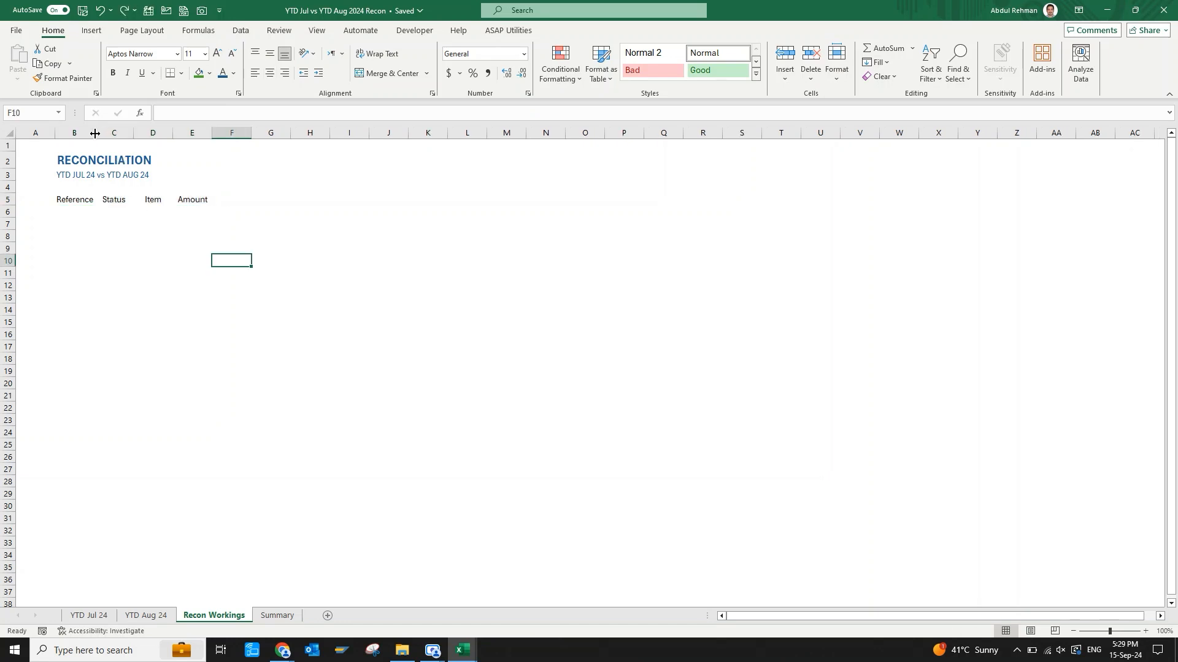
# Autofit column B to the width of the Reference header.
pyautogui.click(72, 200)
pyautogui.hotkey('alt', 'h')
pyautogui.press('o')
pyautogui.press('i')
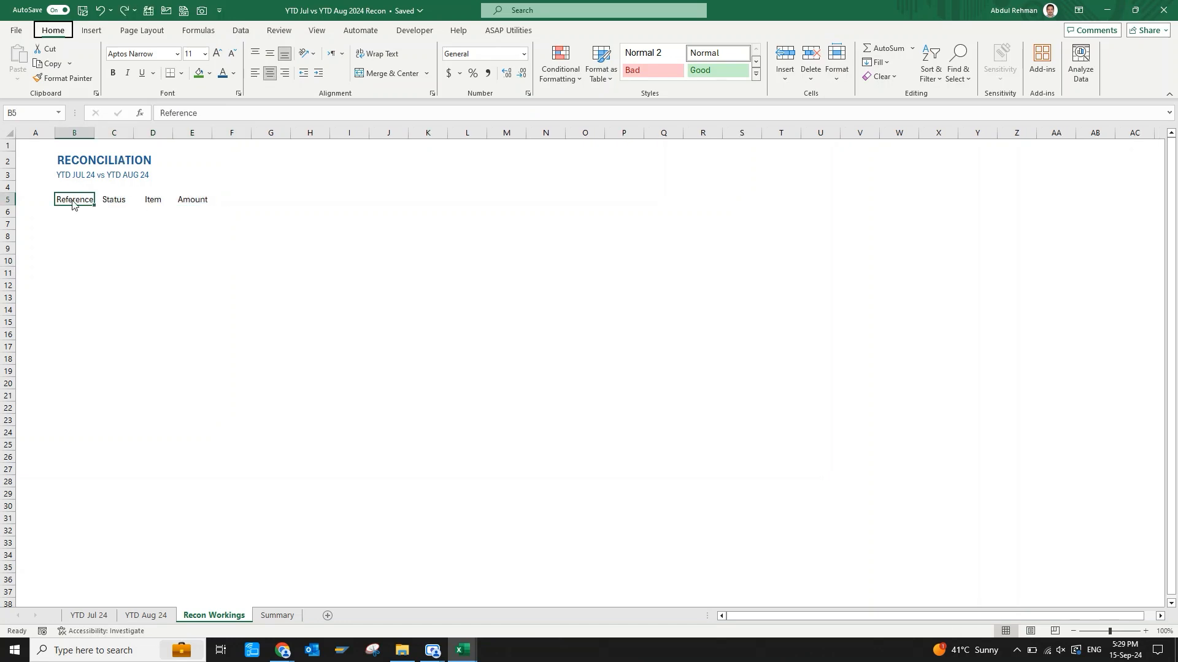
# Make the header row B5:E5 bold.
pyautogui.click(121, 236)
pyautogui.press('Left')
pyautogui.press('Up')
pyautogui.press('Up')
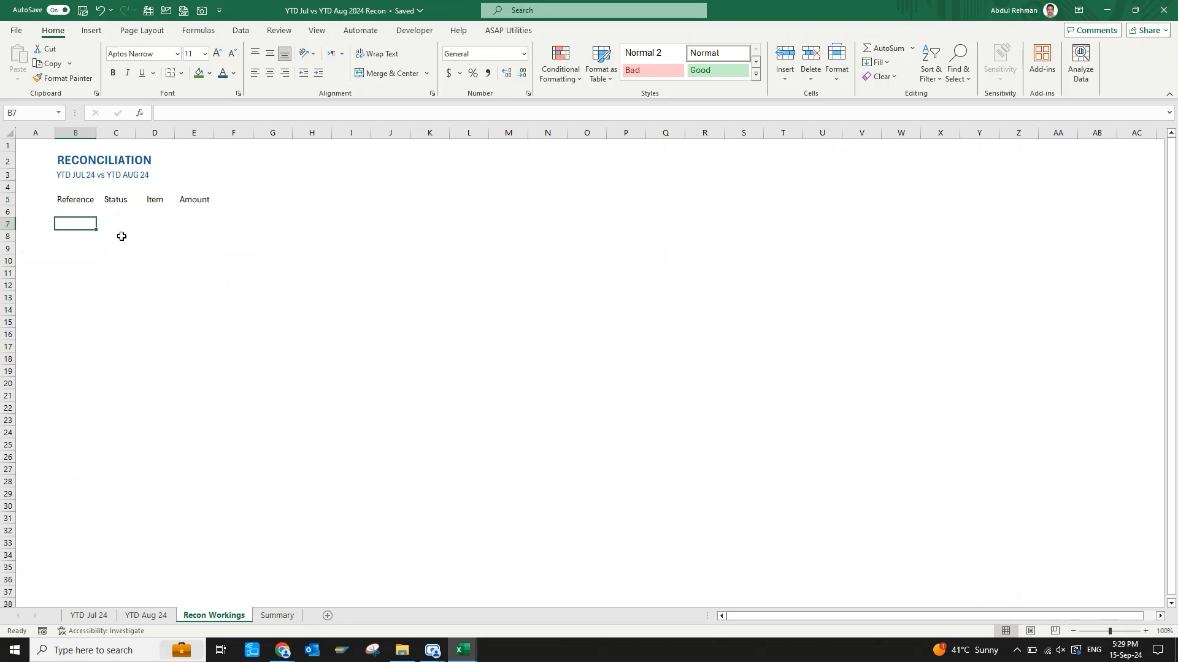
pyautogui.press('Up')
pyautogui.hotkey('shift', 'Right')
pyautogui.hotkey('shift', 'Right')
pyautogui.hotkey('shift', 'Right')
pyautogui.hotkey('ctrl', 'b')
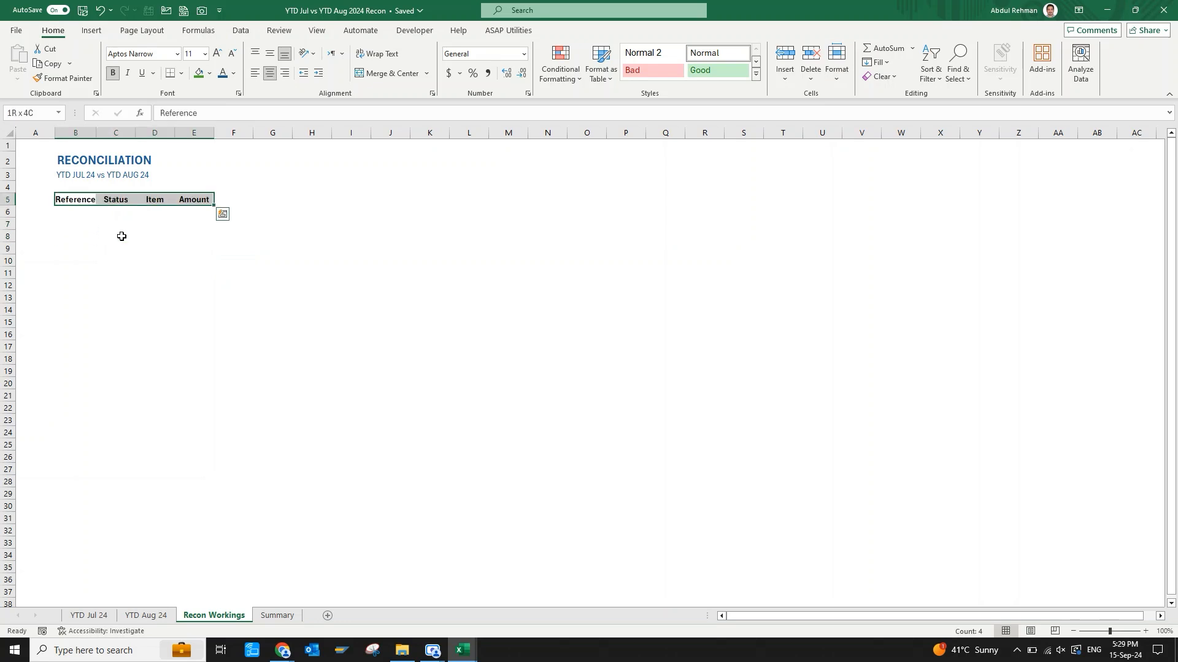
pyautogui.click(186, 250)
# Enter the reference label "YTD Jul 24 File" in both B6 and B7.
pyautogui.click(82, 216)
pyautogui.write('Y')
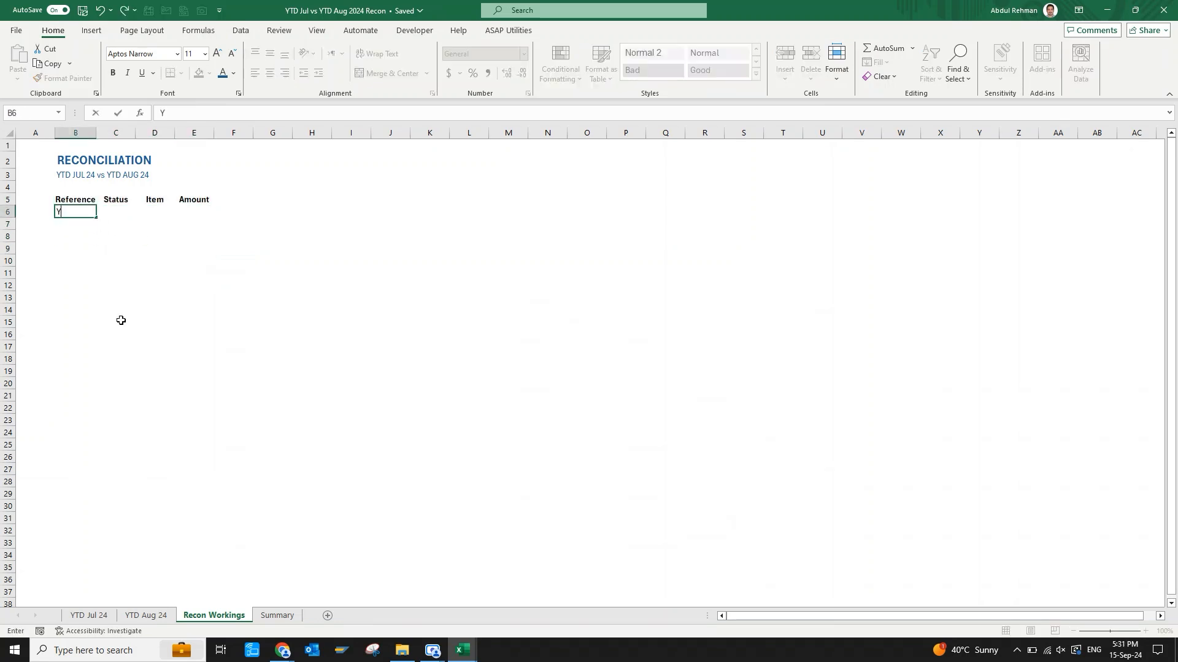
pyautogui.write('TD Jul 24 File')
pyautogui.press('Return')
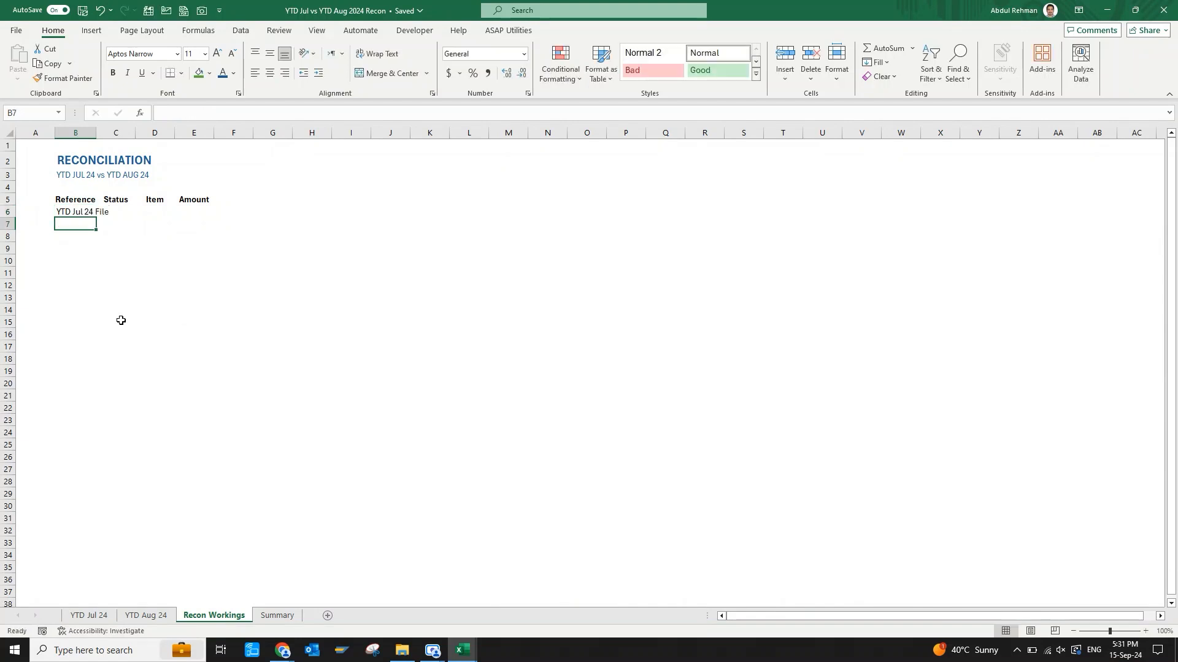
pyautogui.write('YTD Jul 24 File')
pyautogui.press('Return')
# Enter the reference label "YTD Aug 24 File" in B8 and copy it down to B9.
pyautogui.write('Y')
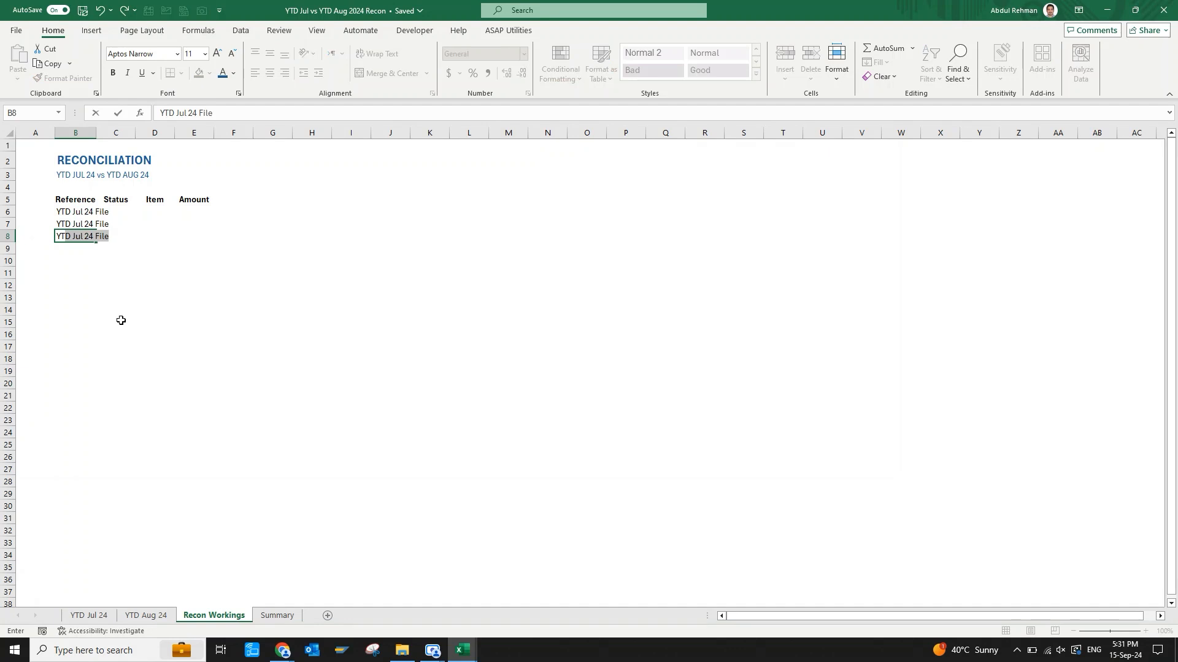
pyautogui.write('TD Aug 24 File')
pyautogui.press('Return')
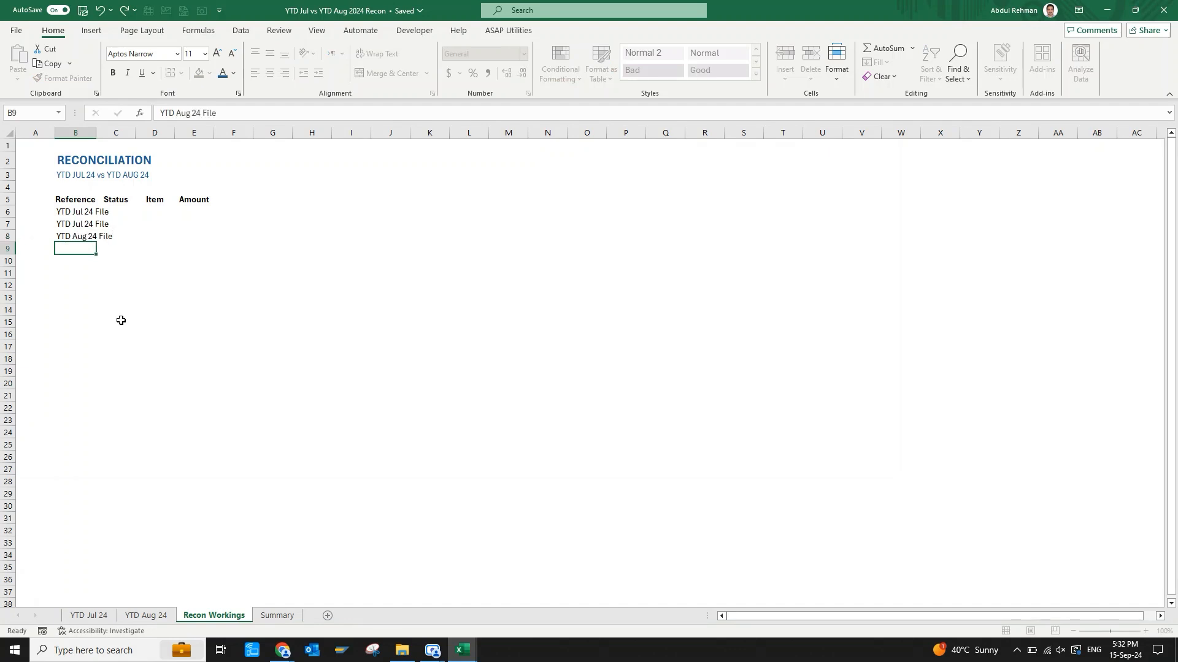
pyautogui.hotkey('ctrl', 'd')
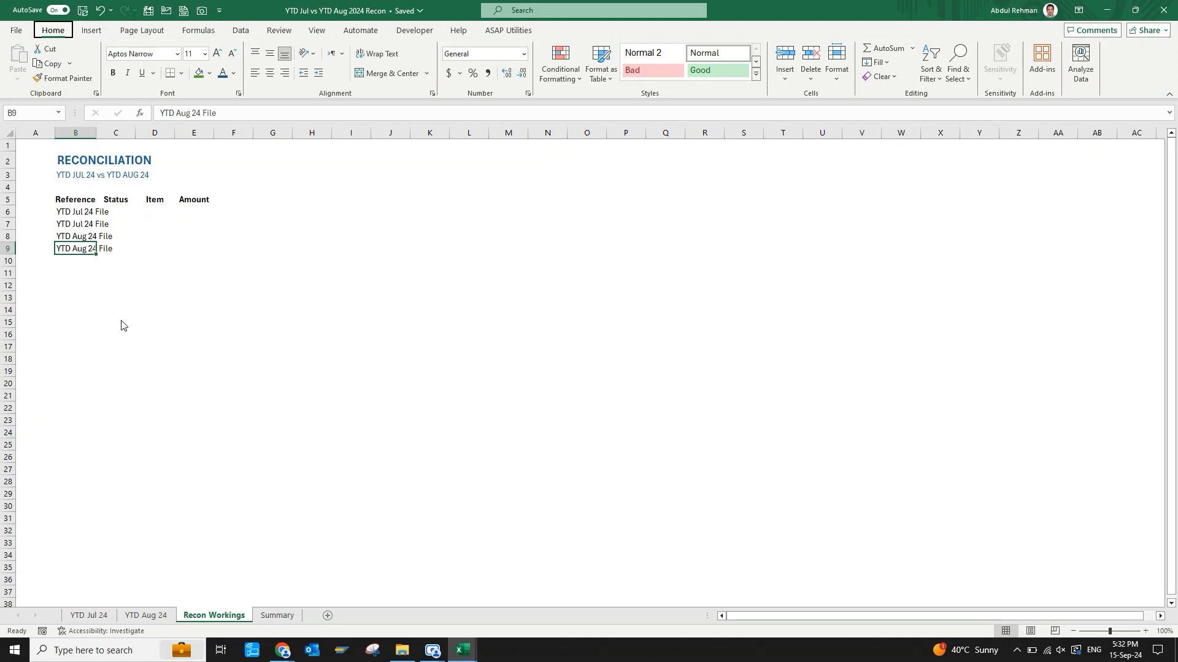
# Autofit column B to the "YTD Aug 24 File" label in B9.
pyautogui.hotkey('alt', 'h')
pyautogui.press('o')
pyautogui.press('i')
# List the distinct July statuses from C6 down with =UNIQUE('YTD Jul 24'!G3:G491).
pyautogui.press('Up')
pyautogui.press('Up')
pyautogui.press('Up')
pyautogui.press('Up')
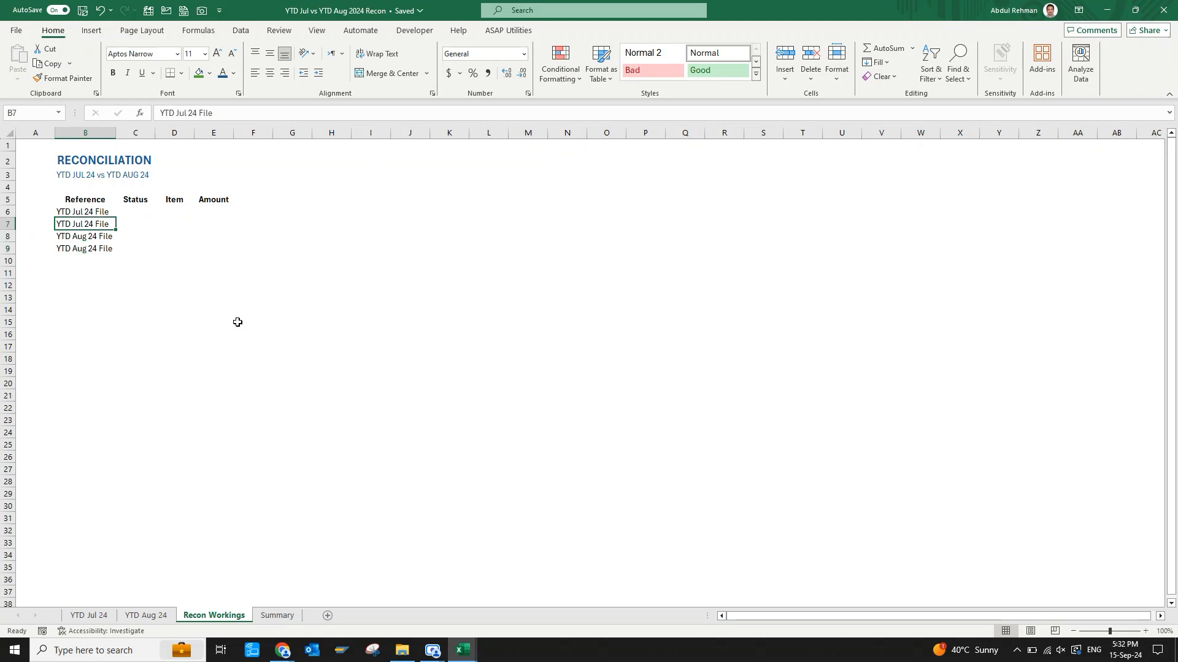
pyautogui.press('Right')
pyautogui.press('Down')
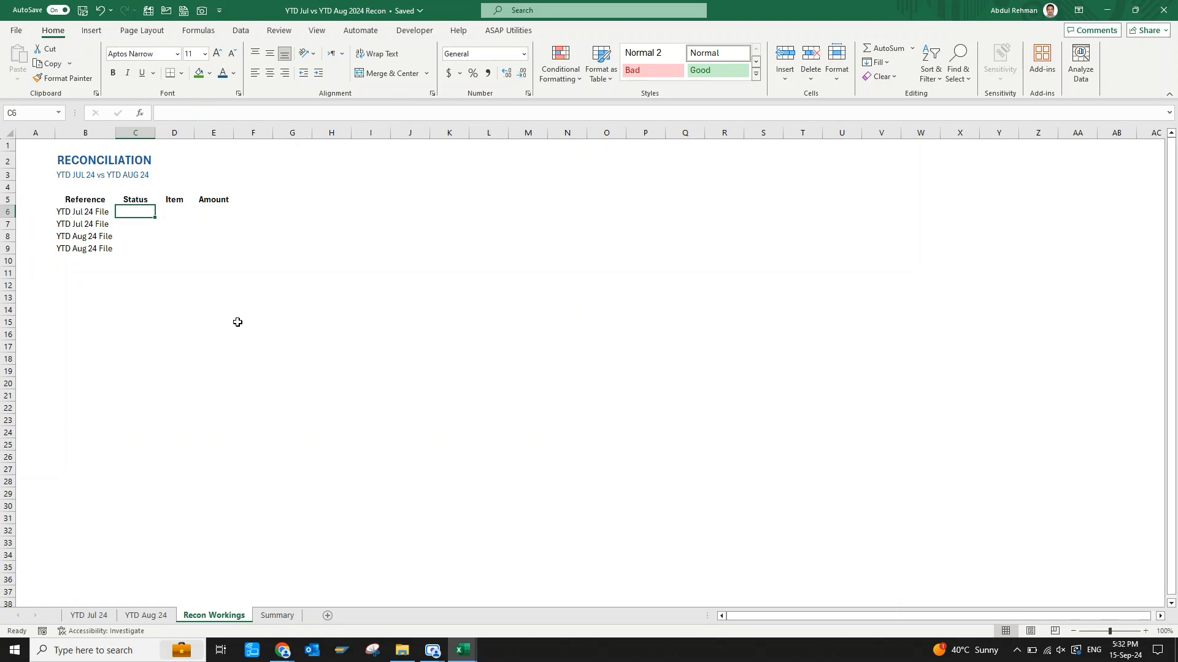
pyautogui.write('=uni')
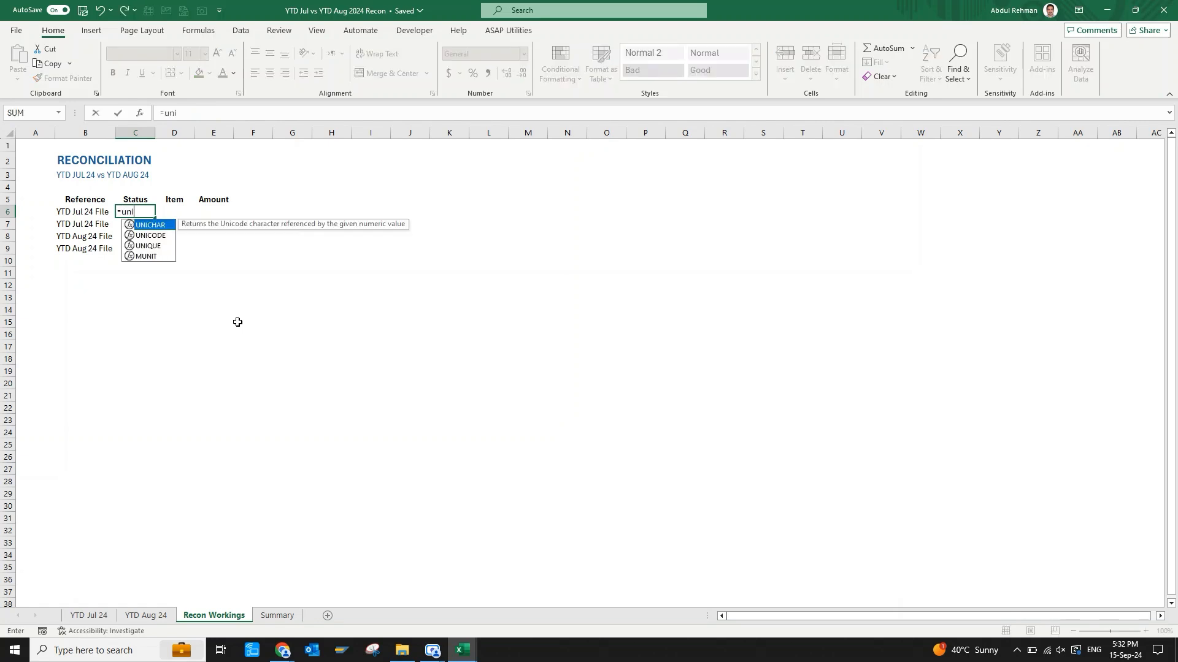
pyautogui.write('q')
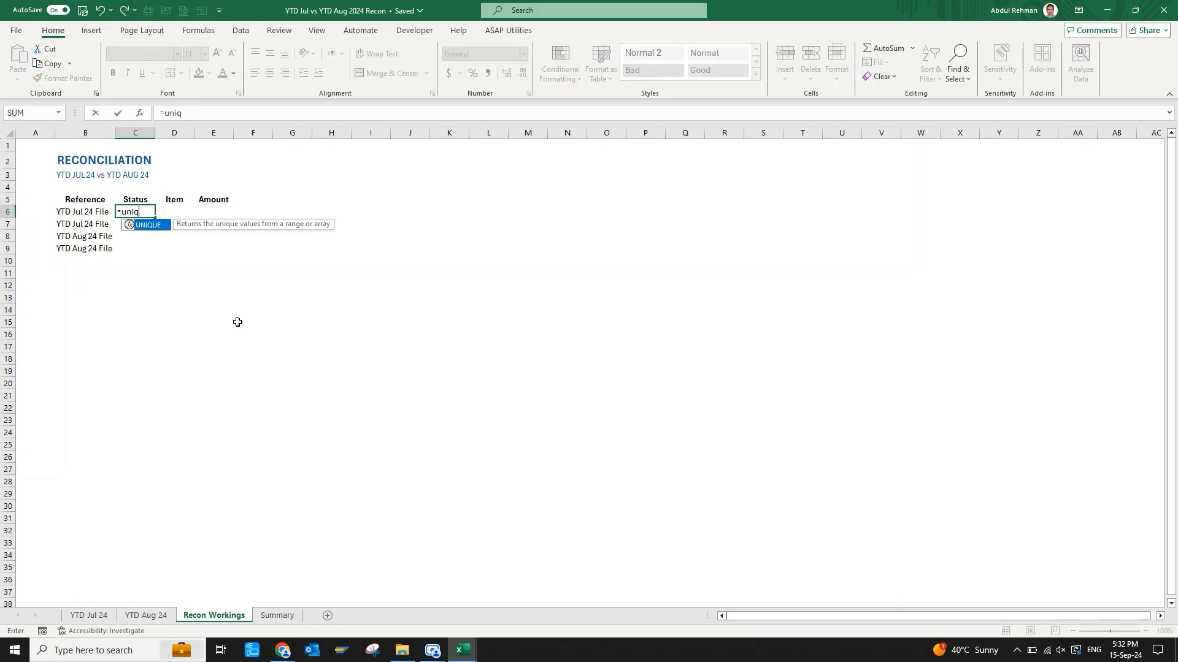
pyautogui.press('Tab')
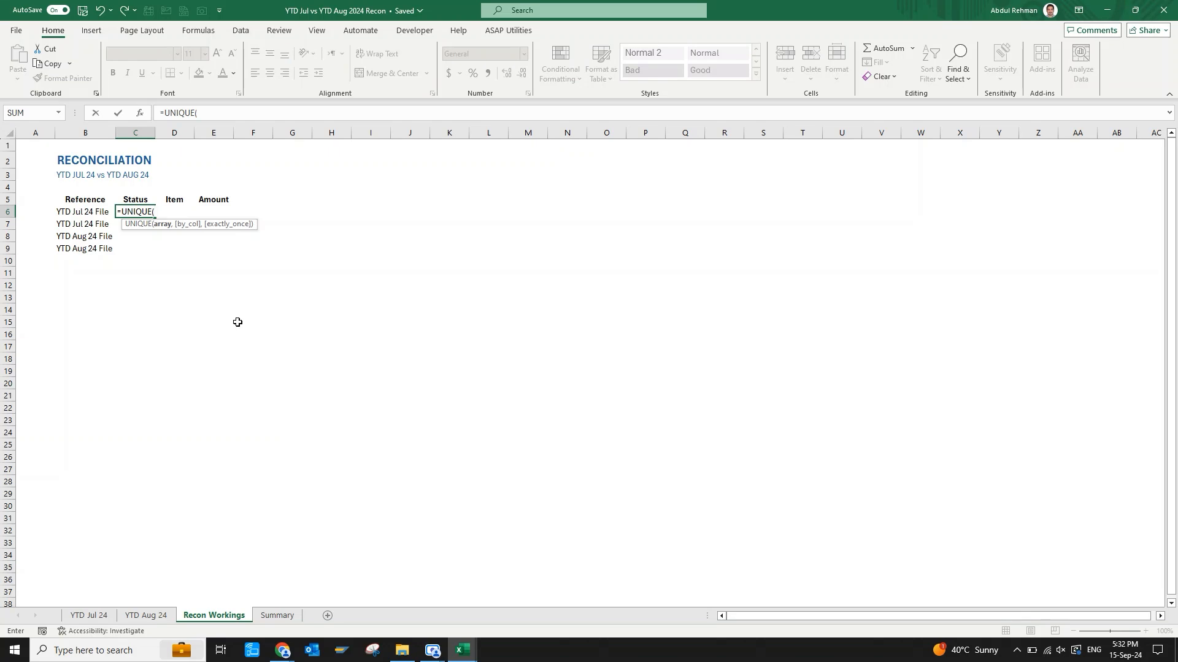
pyautogui.click(95, 619)
pyautogui.click(432, 310)
pyautogui.hotkey('ctrl', 'Up')
pyautogui.press('Down')
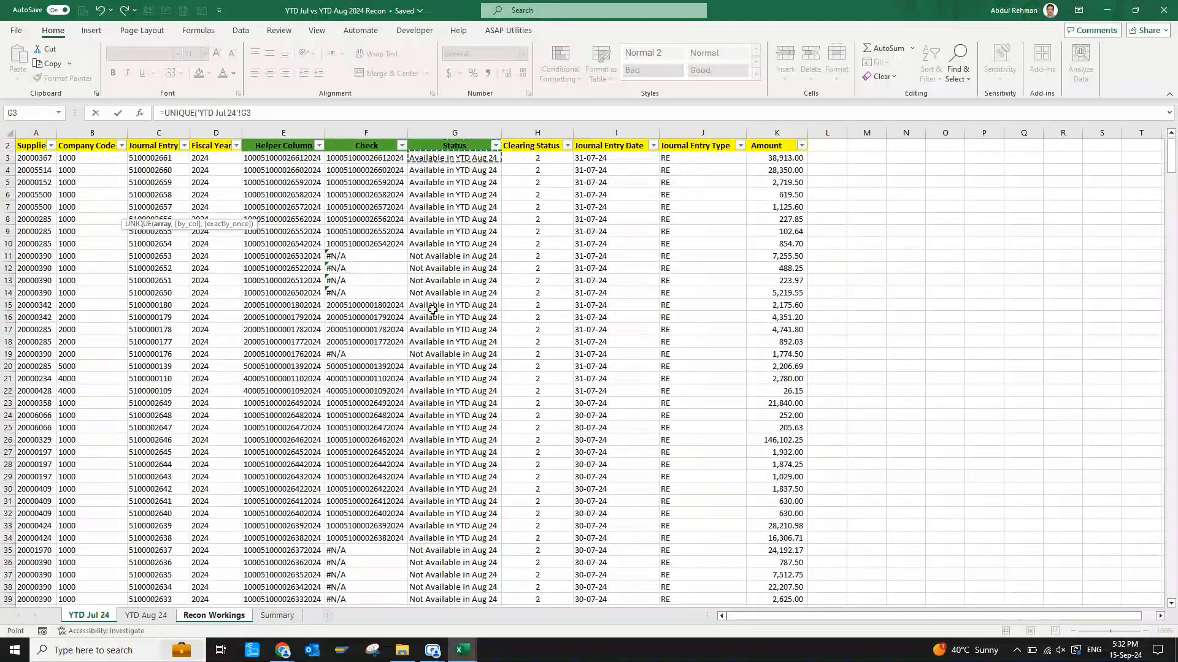
pyautogui.hotkey('ctrl', 'shift', 'Down')
pyautogui.press('Return')
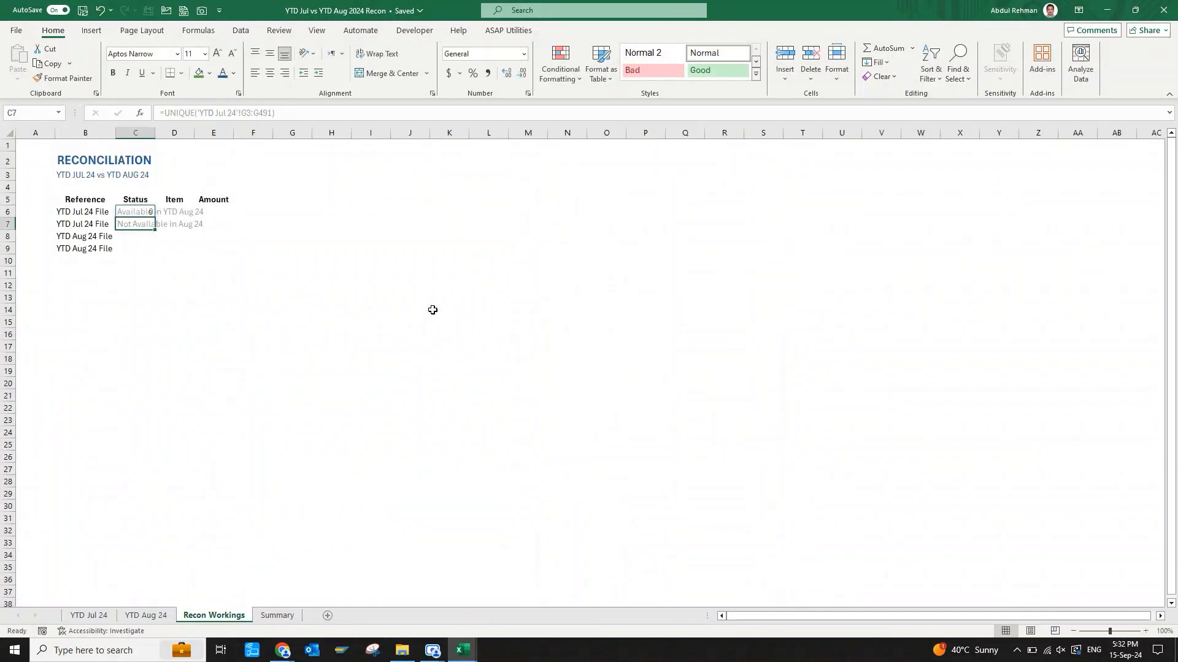
# List the distinct August statuses from C8 down with =UNIQUE('YTD Aug 24'!G3:G630).
pyautogui.press('Down')
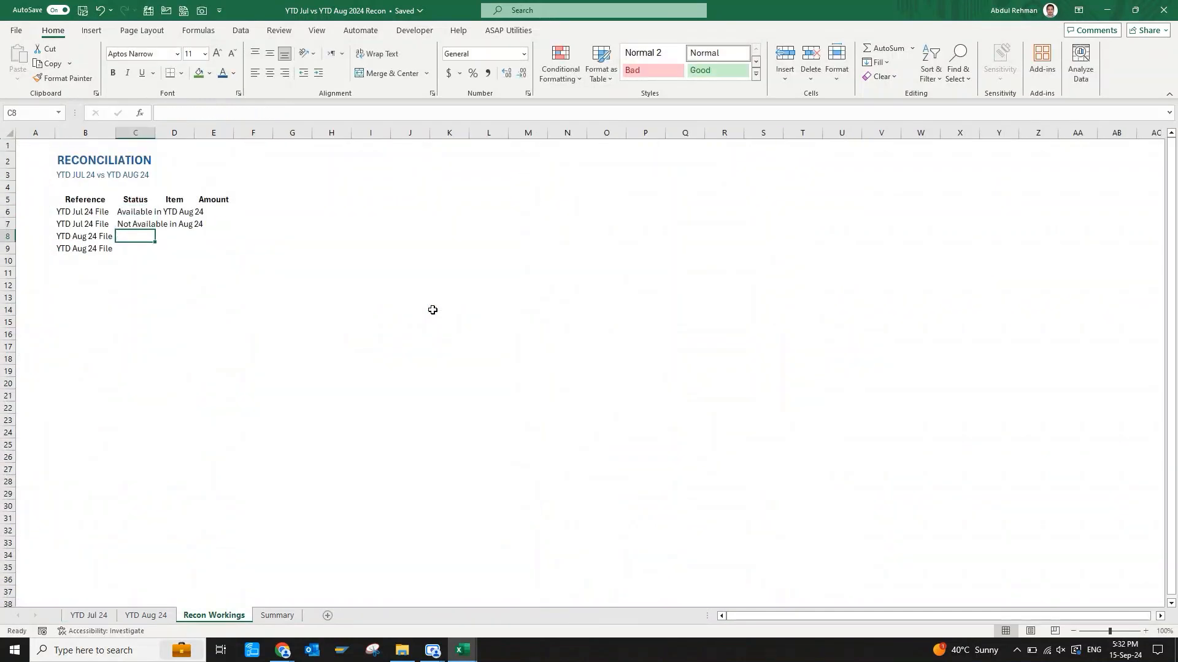
pyautogui.write('=')
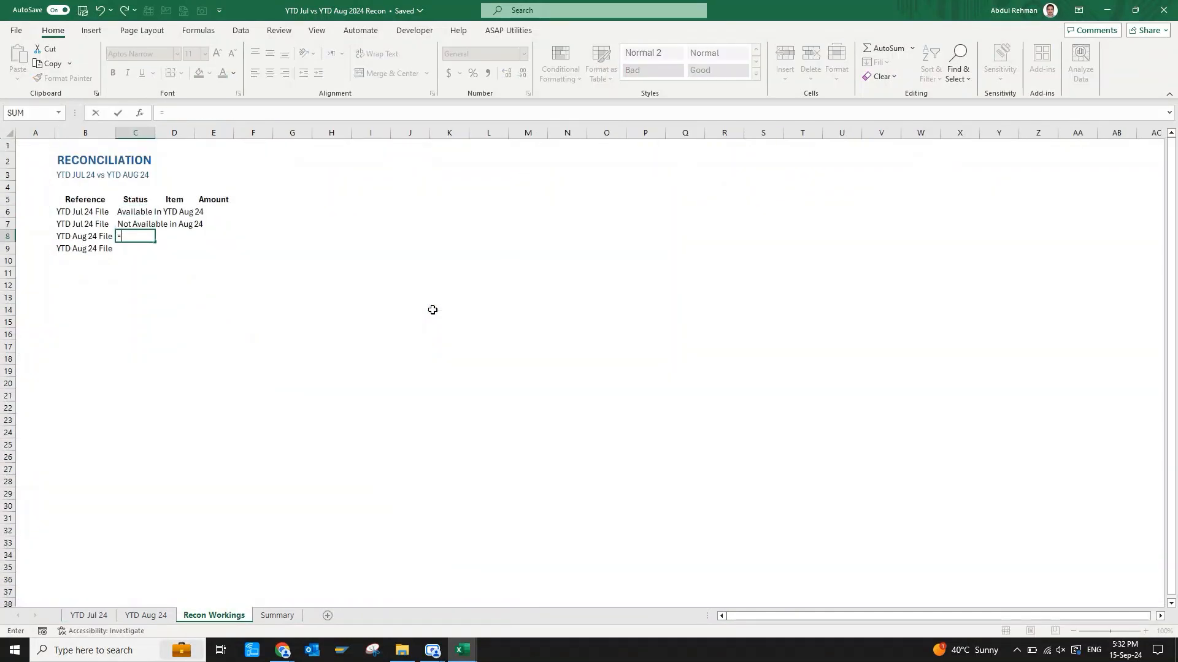
pyautogui.write('uniq')
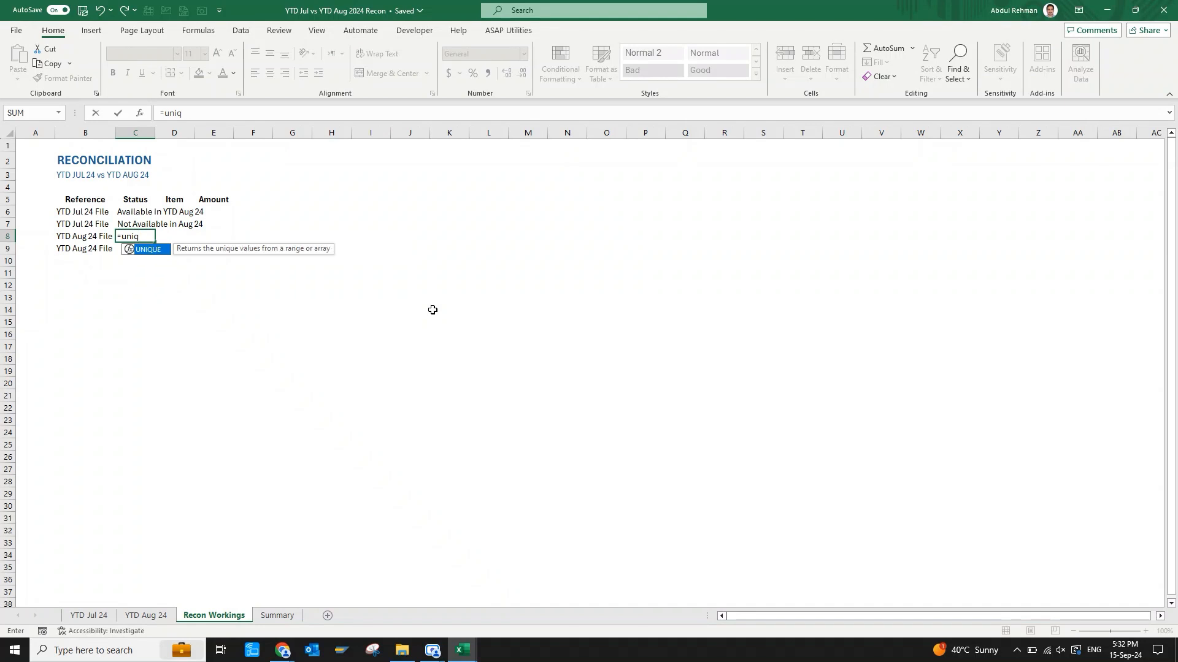
pyautogui.press('Tab')
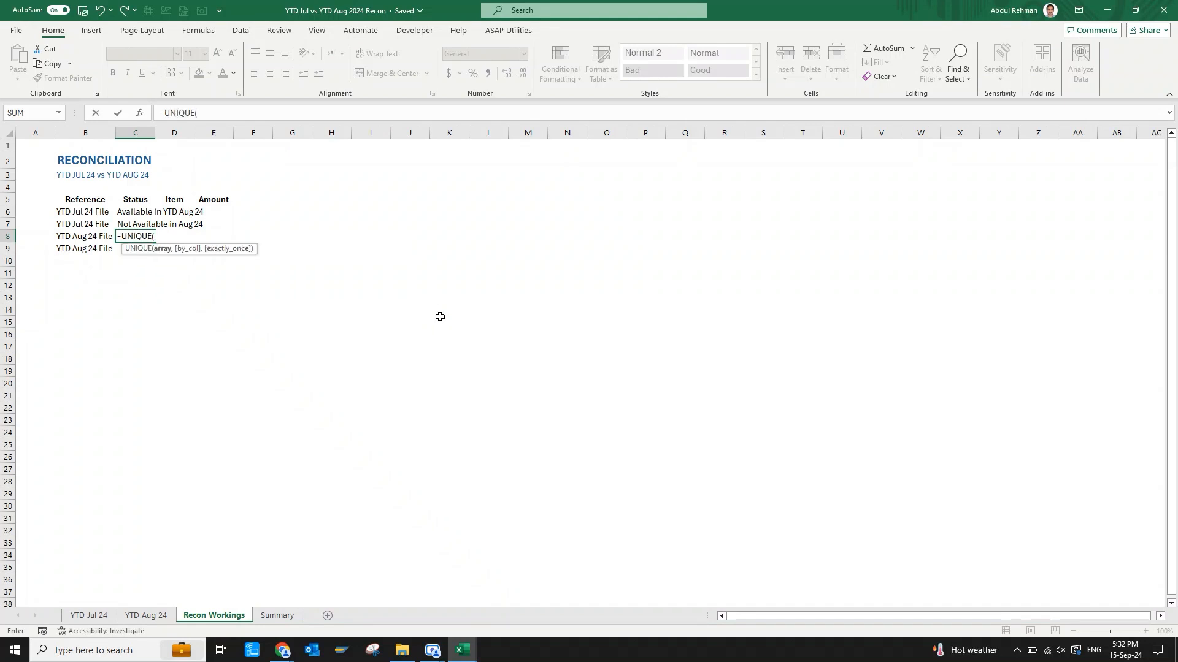
pyautogui.click(146, 618)
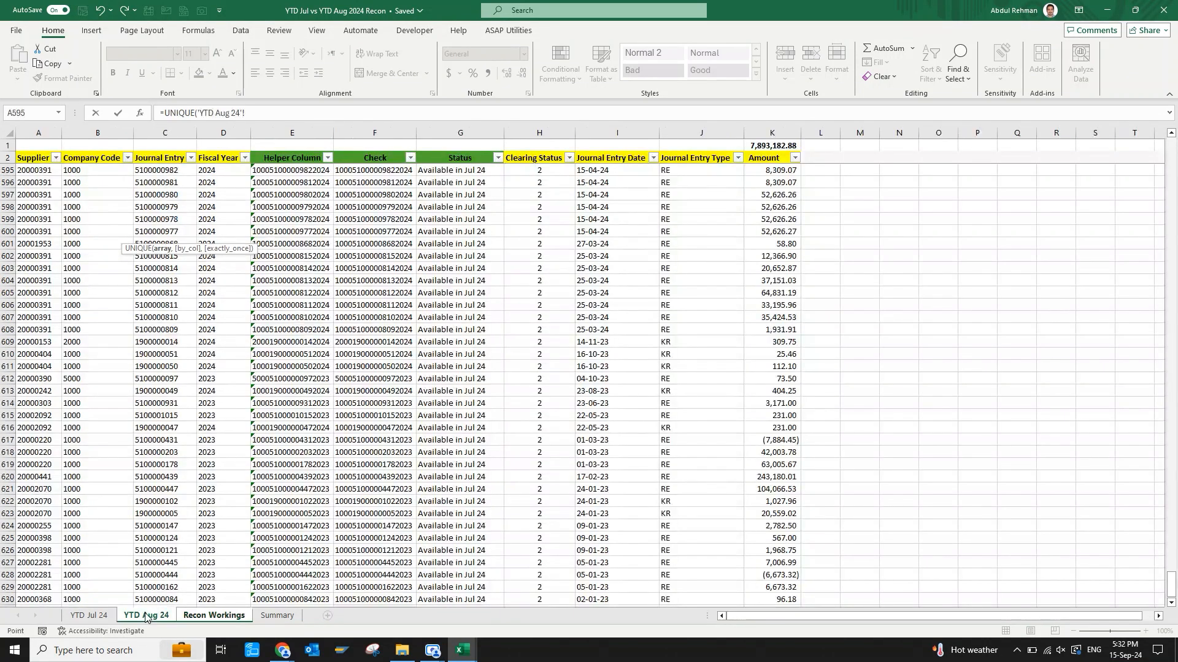
pyautogui.click(485, 244)
pyautogui.hotkey('ctrl', 'Up')
pyautogui.press('Down')
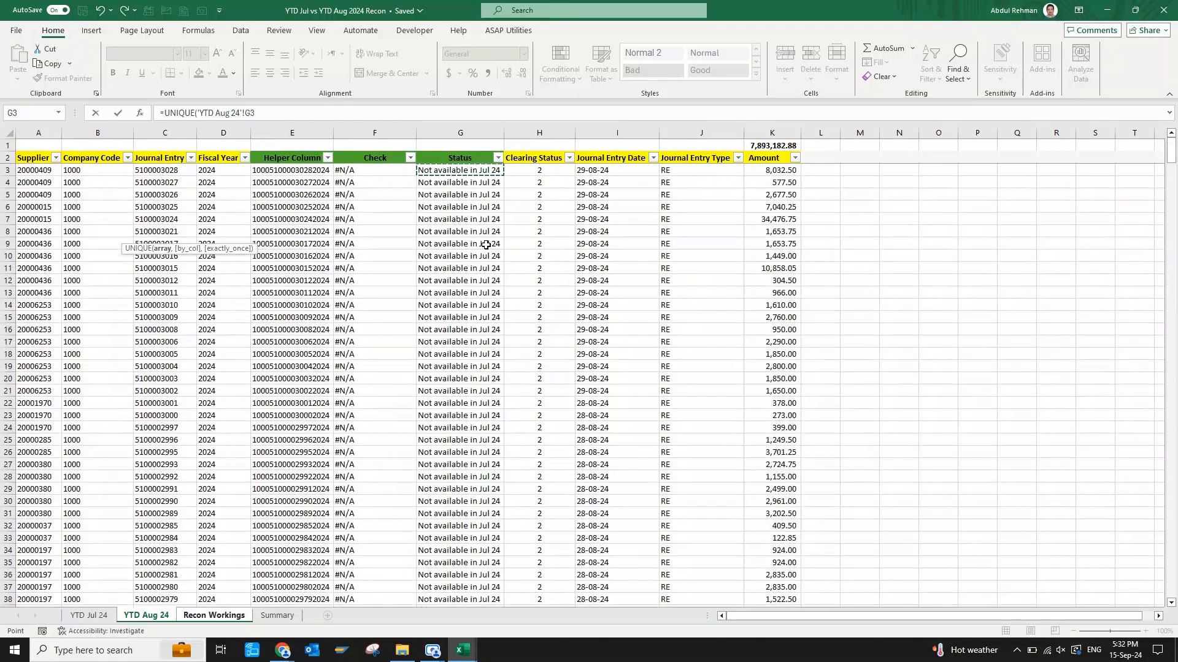
pyautogui.hotkey('ctrl', 'shift', 'Down')
pyautogui.press('Return')
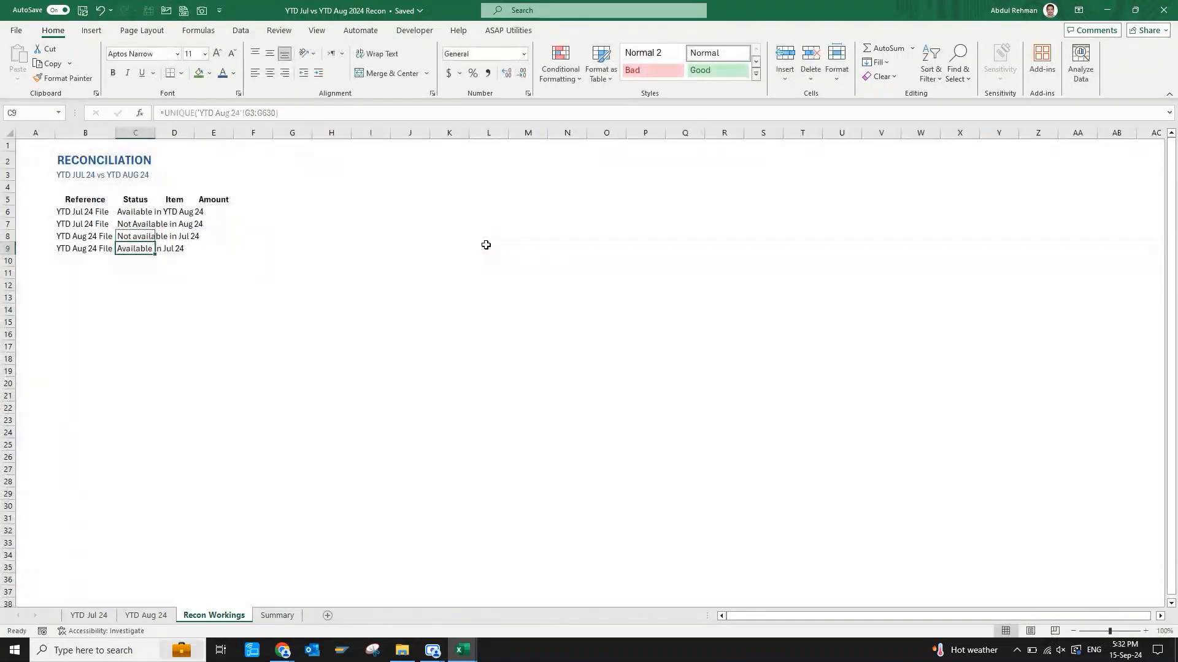
# Autofit column C to the status text in C8.
pyautogui.press('Up')
pyautogui.press('alt')
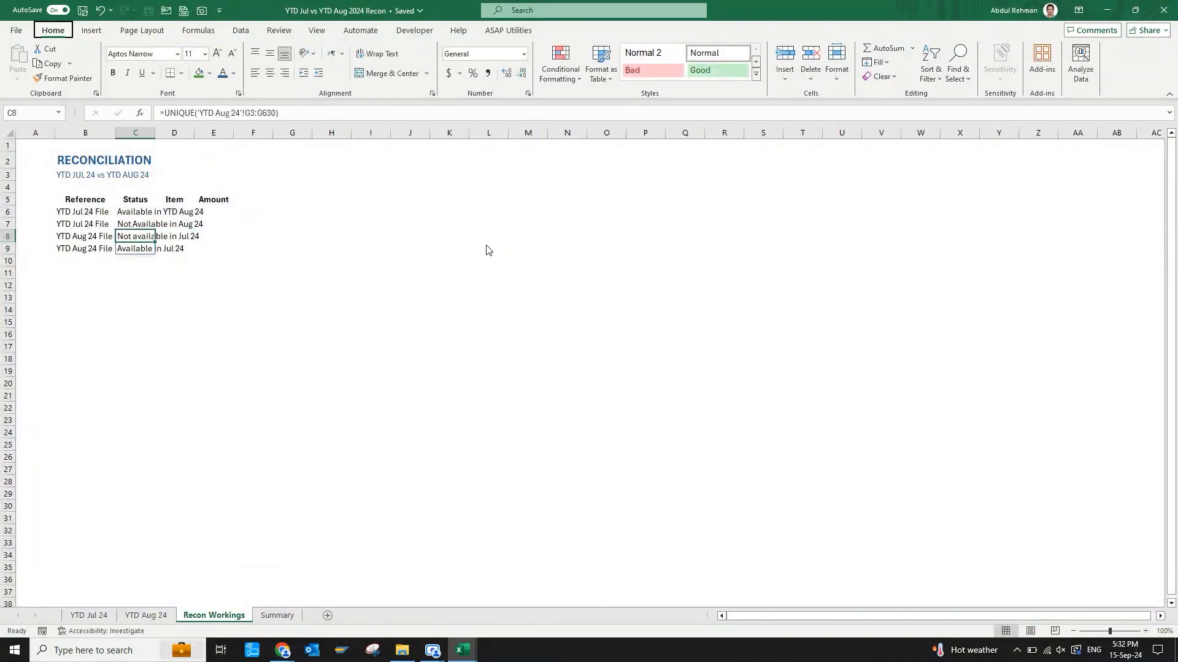
pyautogui.press('h')
pyautogui.press('o')
pyautogui.press('i')
pyautogui.click(484, 288)
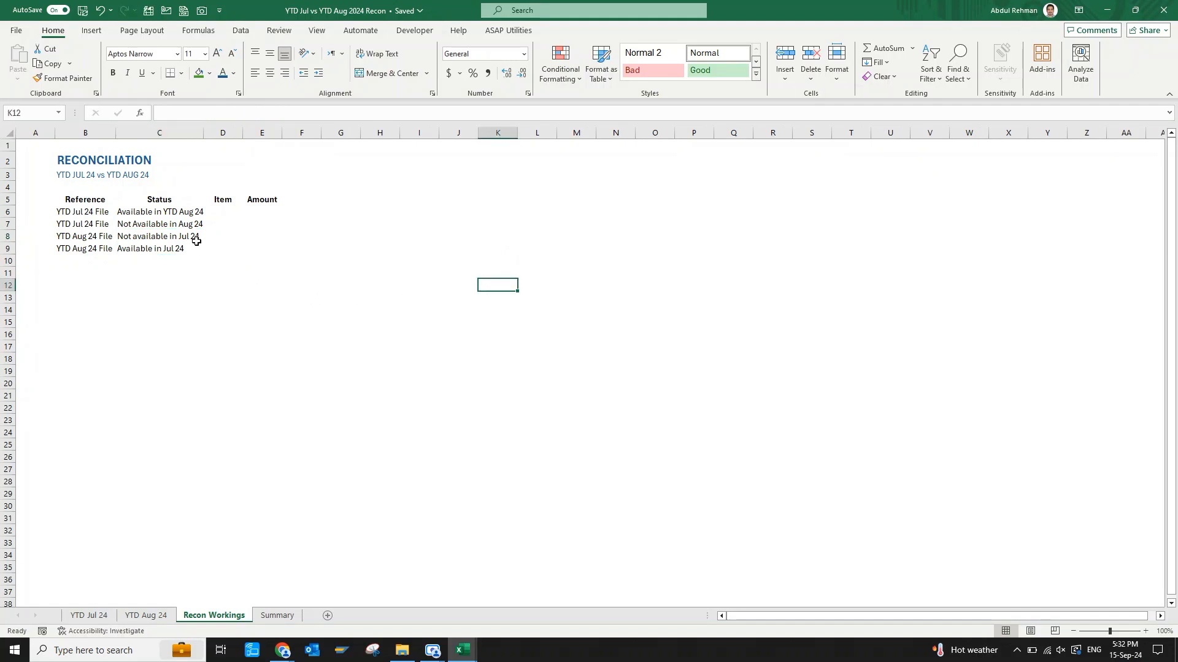
# Insert a blank row above the first reference line in row 6.
pyautogui.click(224, 210)
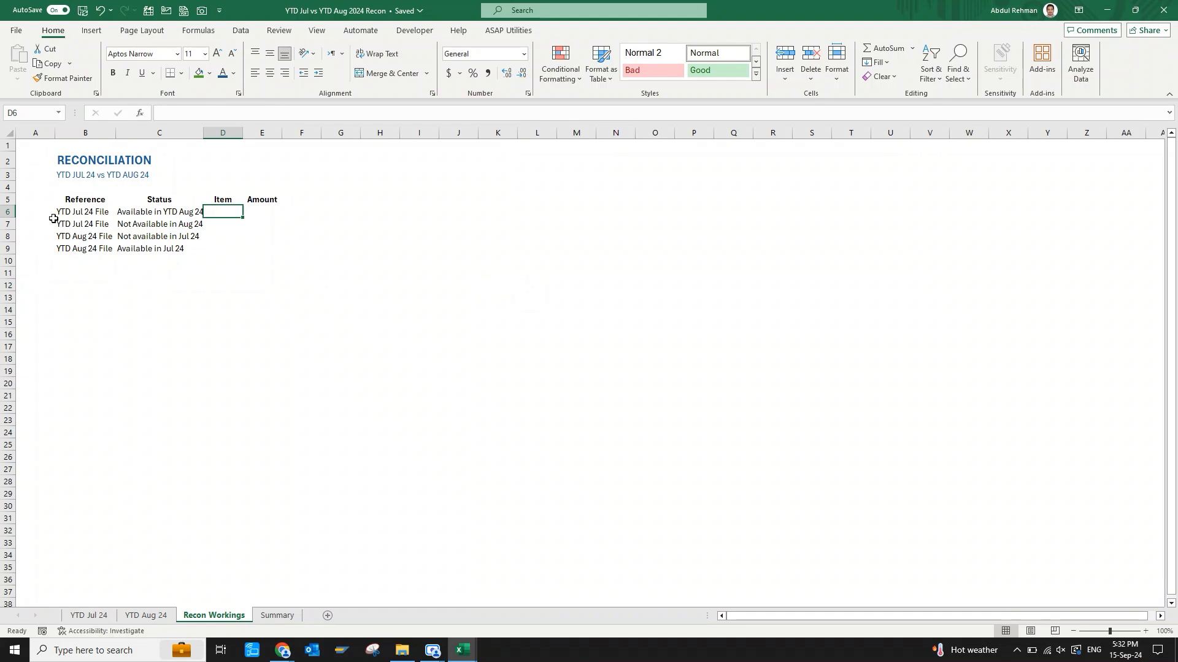
pyautogui.click(6, 211)
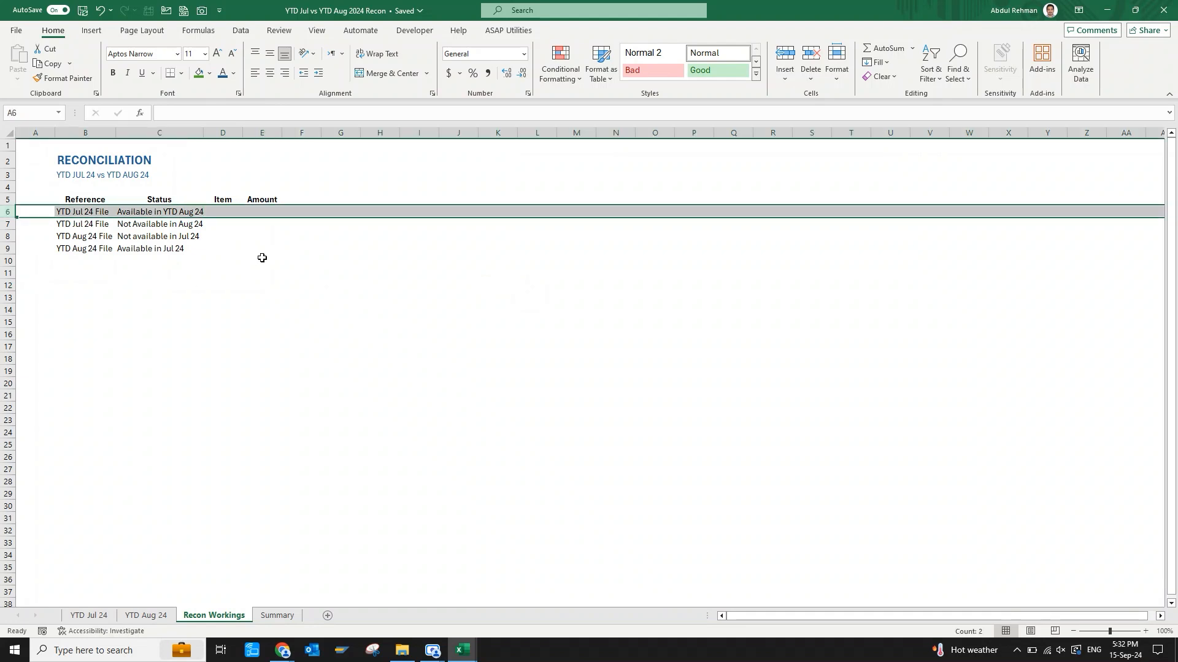
pyautogui.hotkey('ctrl', 'shift', '+')
pyautogui.press('Right')
pyautogui.press('Right')
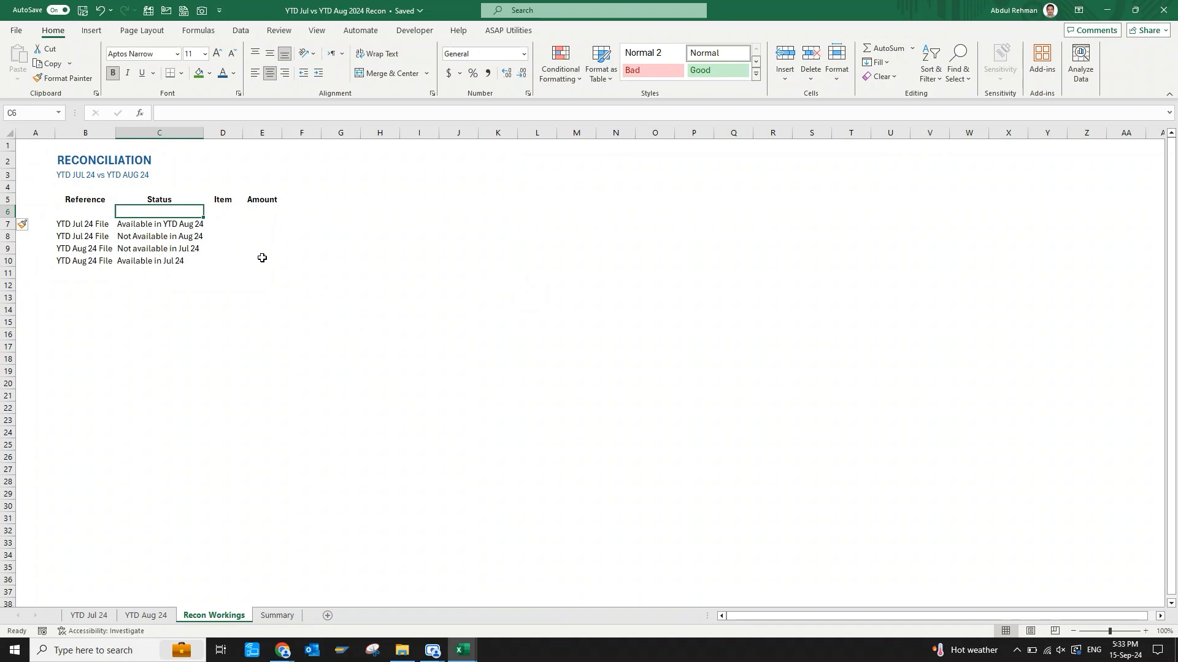
# Enter a "-" placeholder in B6 and copy it to the Status cell C6.
pyautogui.press('Left')
pyautogui.write('-')
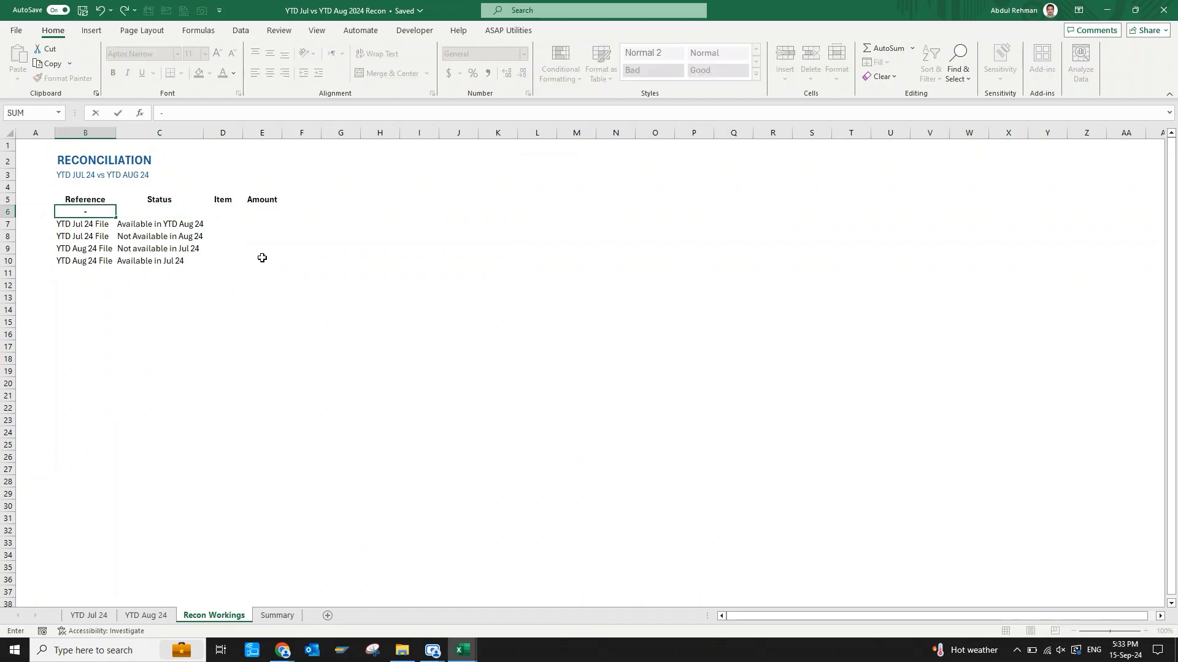
pyautogui.press('Return')
pyautogui.press('Up')
pyautogui.hotkey('ctrl', 'c')
pyautogui.press('Right')
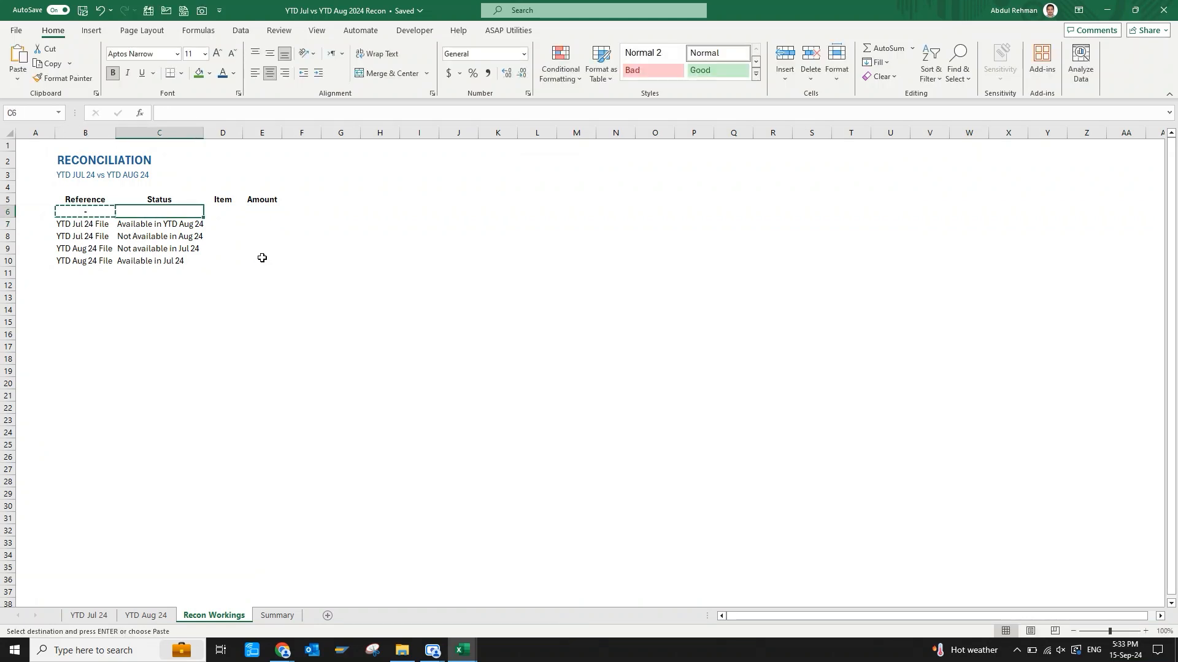
pyautogui.hotkey('ctrl', 'v')
# Paste the copied dash into B11 and C11 below the last status line.
pyautogui.press('Down')
pyautogui.press('Down')
pyautogui.press('Left')
pyautogui.press('Down')
pyautogui.press('Down')
pyautogui.press('Down')
pyautogui.hotkey('ctrl', 'v')
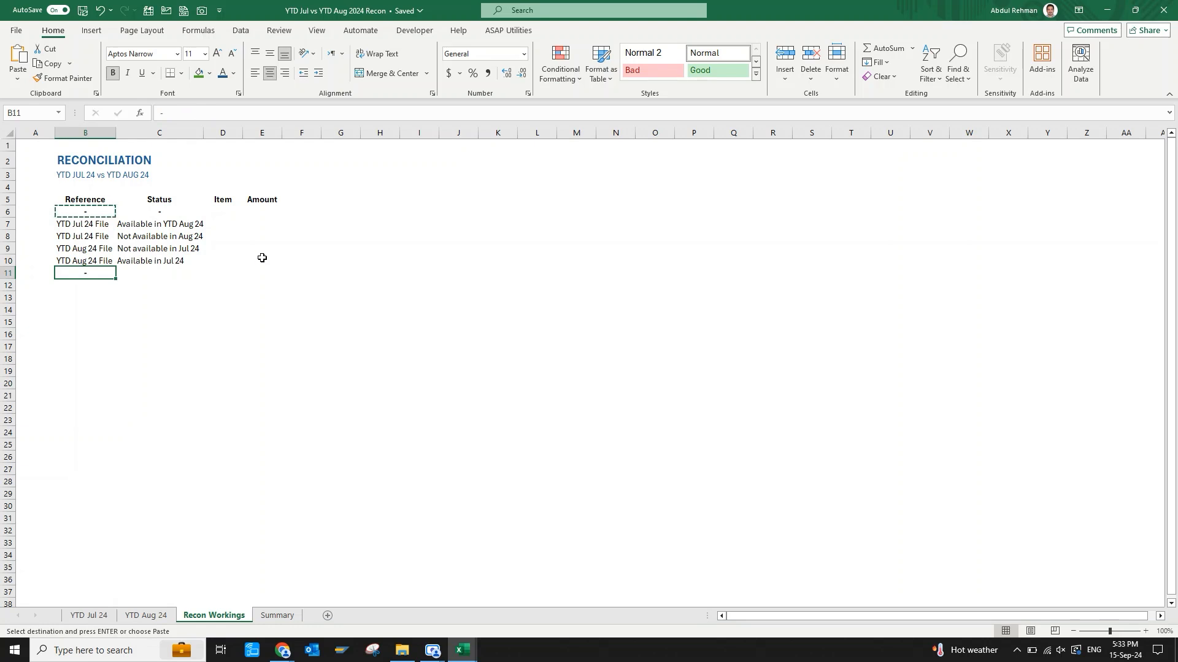
pyautogui.press('Right')
pyautogui.hotkey('ctrl', 'v')
pyautogui.press('Right')
pyautogui.press('Up')
pyautogui.press('Up')
pyautogui.press('Up')
pyautogui.press('Up')
pyautogui.press('Up')
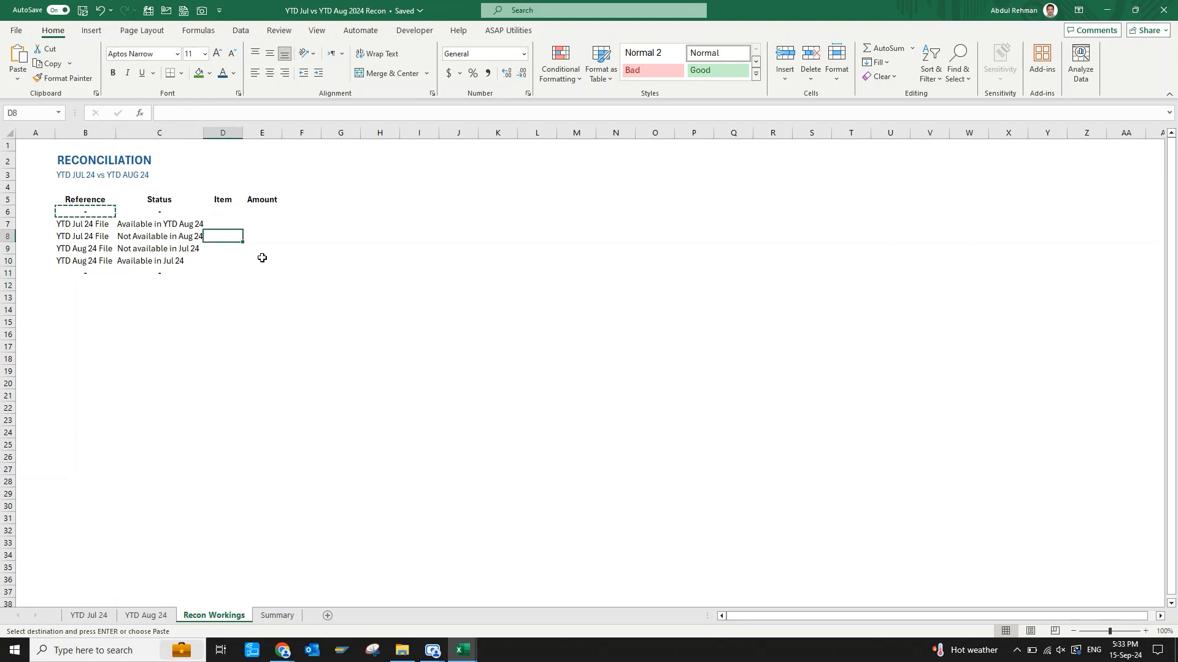
pyautogui.press('Escape')
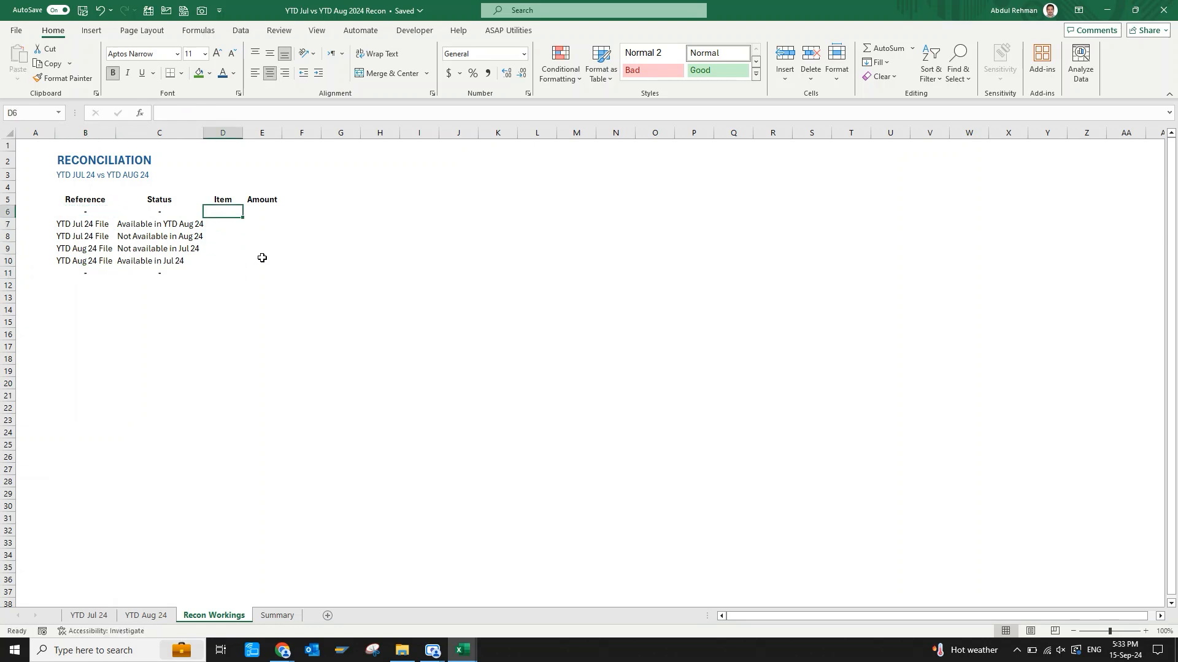
# Enter the item label "Opening Balance" in D6.
pyautogui.write('Opening ')
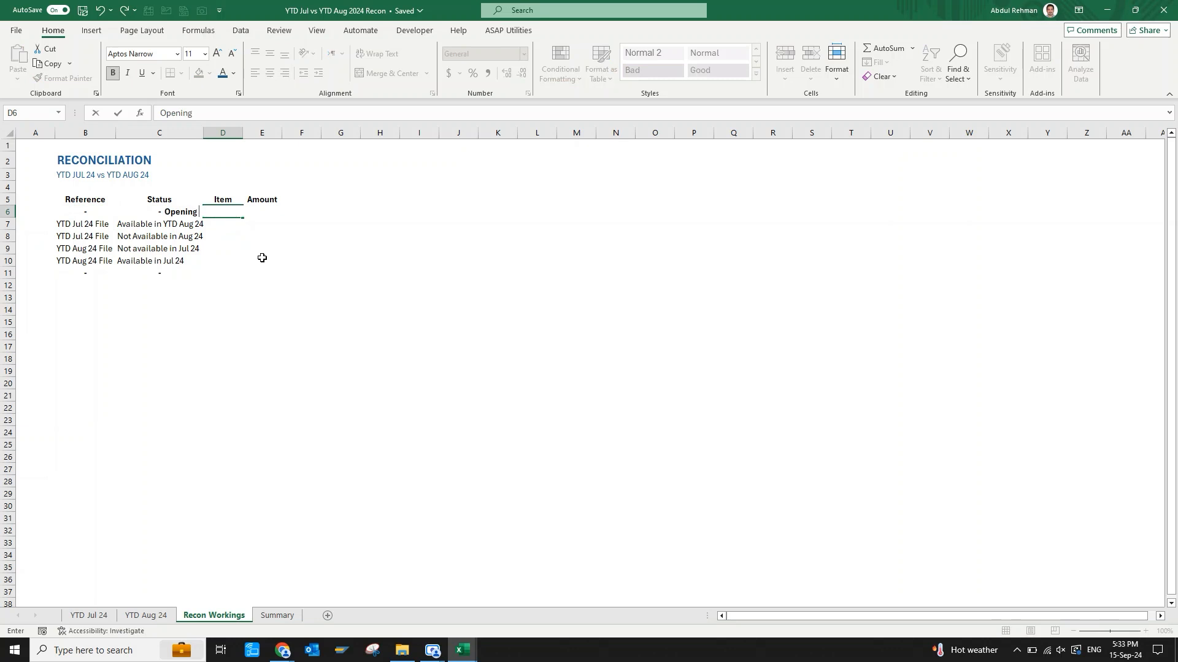
pyautogui.write('Balance')
pyautogui.hotkey('ctrl', 'Return')
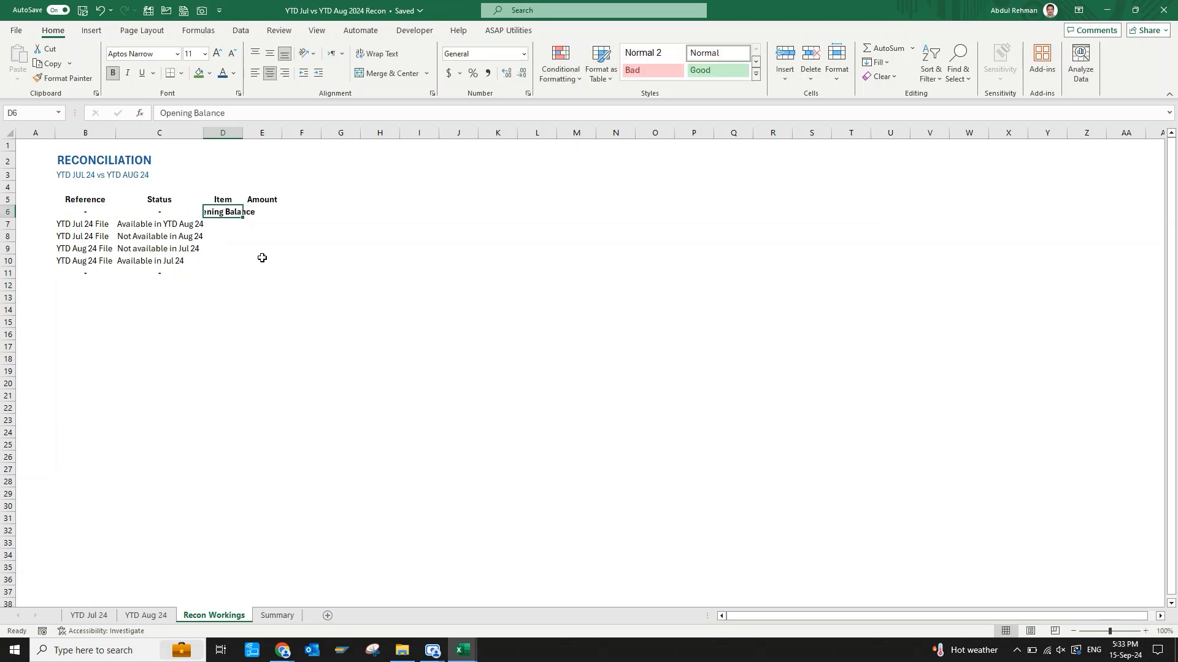
# Autofit column D to the D6 label and remove the label's bold formatting.
pyautogui.hotkey('alt', 'h')
pyautogui.press('o')
pyautogui.press('i')
pyautogui.hotkey('ctrl', 'b')
pyautogui.press('Down')
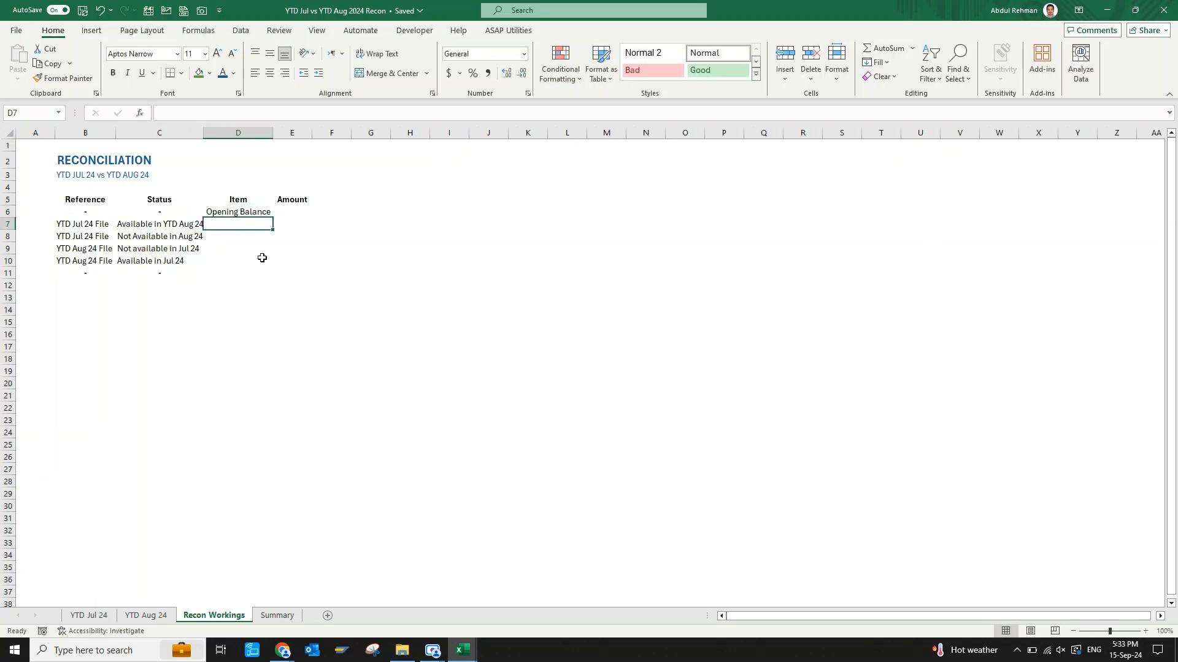
# Enter the item label "Closing Balance" in D11.
pyautogui.click(262, 257)
pyautogui.press('Down')
pyautogui.write('Cl')
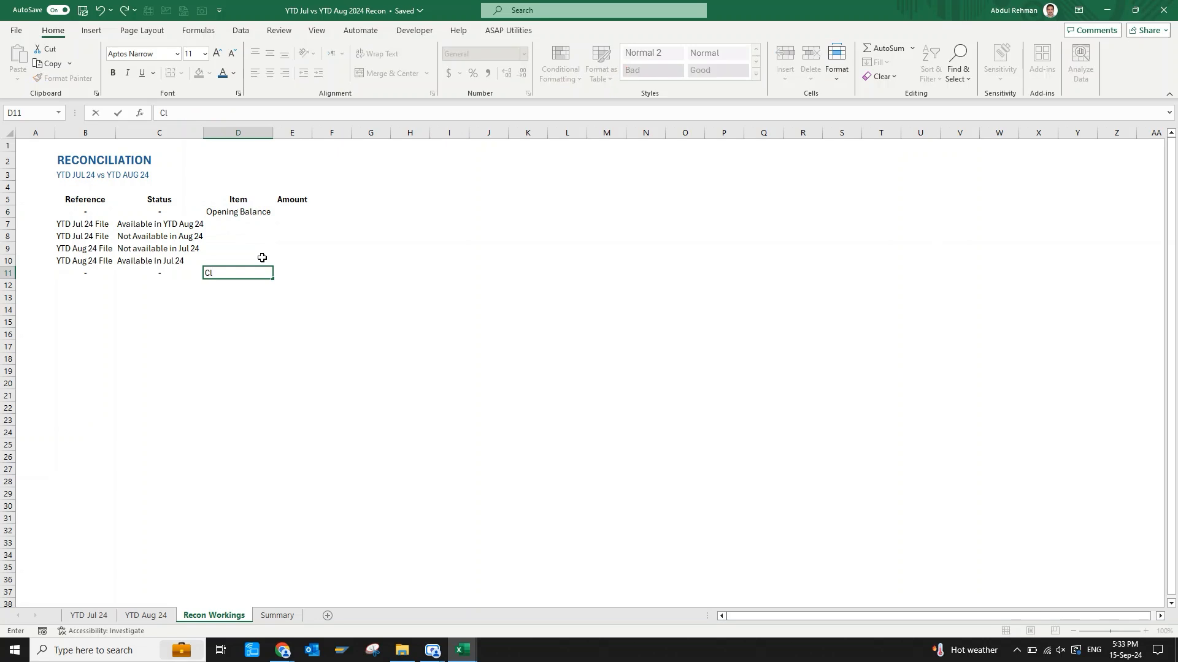
pyautogui.write('osing Balance')
pyautogui.hotkey('ctrl', 'Return')
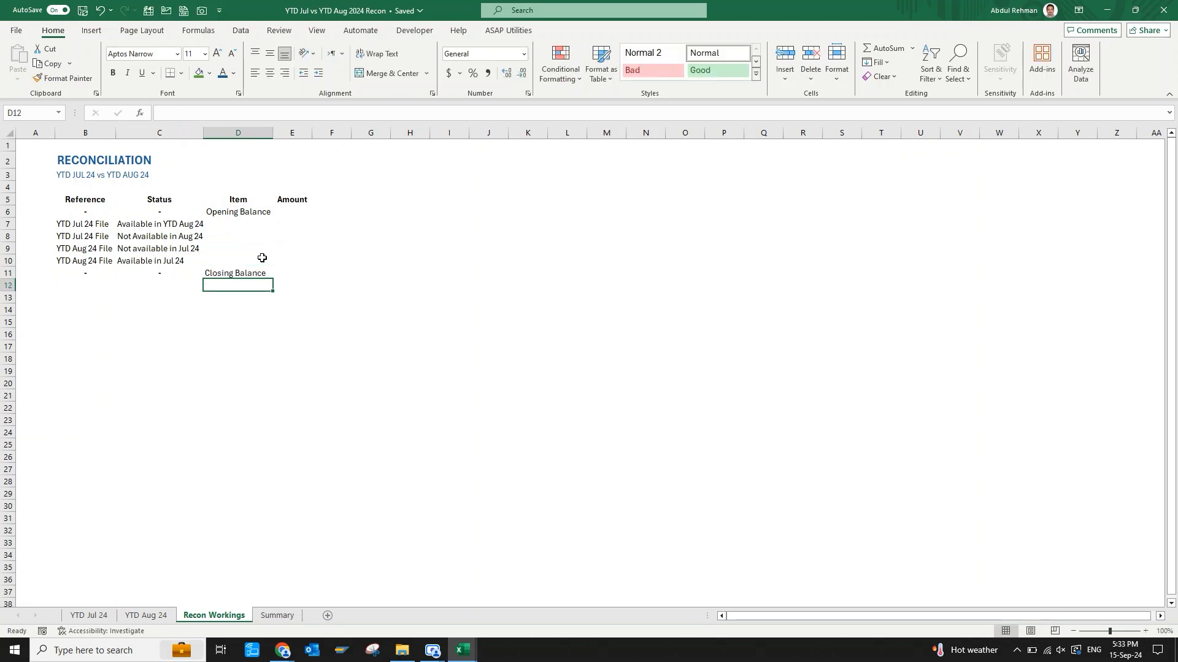
pyautogui.hotkey('ctrl', 'space')
pyautogui.click(286, 260)
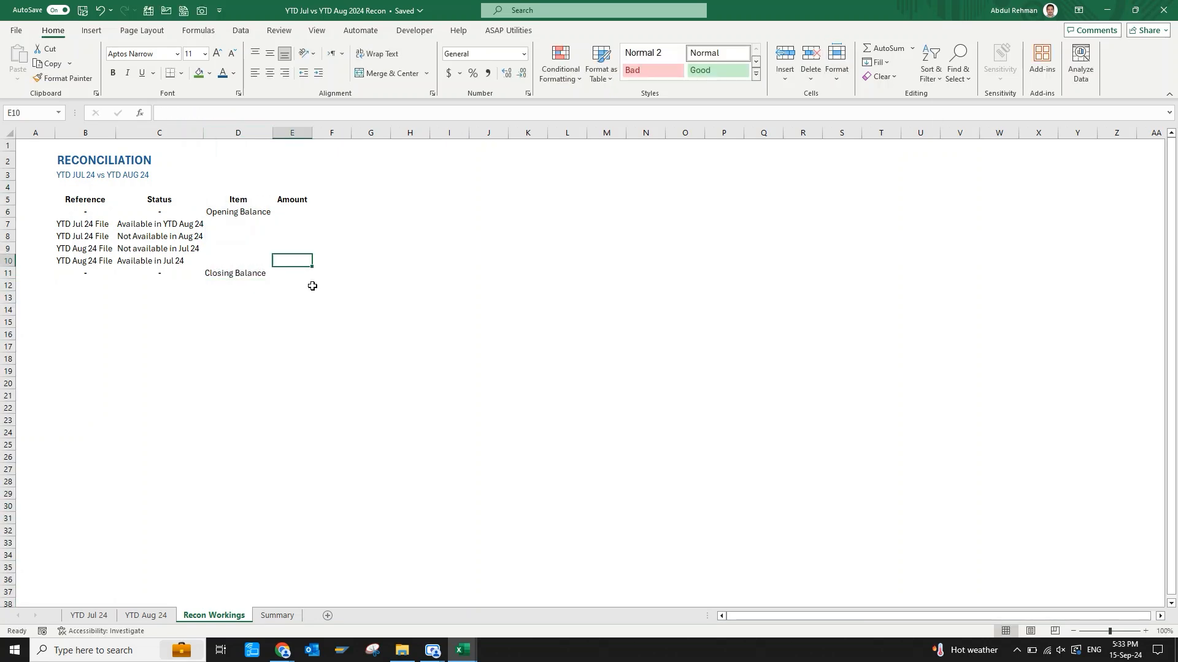
pyautogui.press('Down')
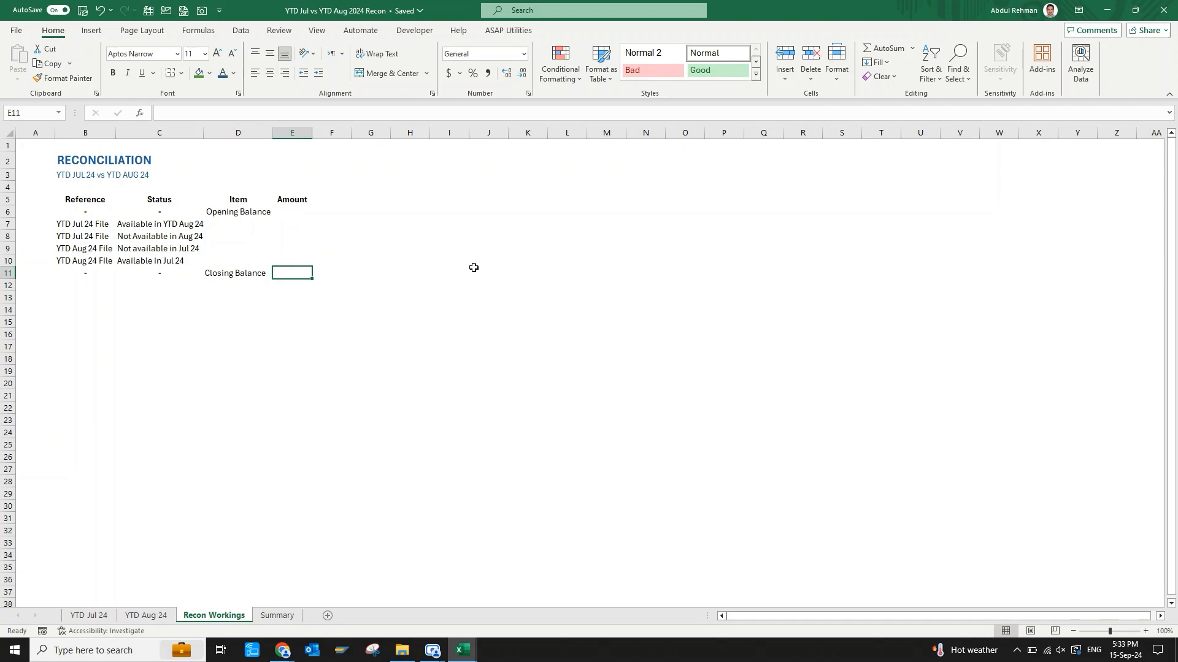
pyautogui.press('Up')
pyautogui.press('Up')
pyautogui.press('Up')
pyautogui.press('Up')
pyautogui.press('Left')
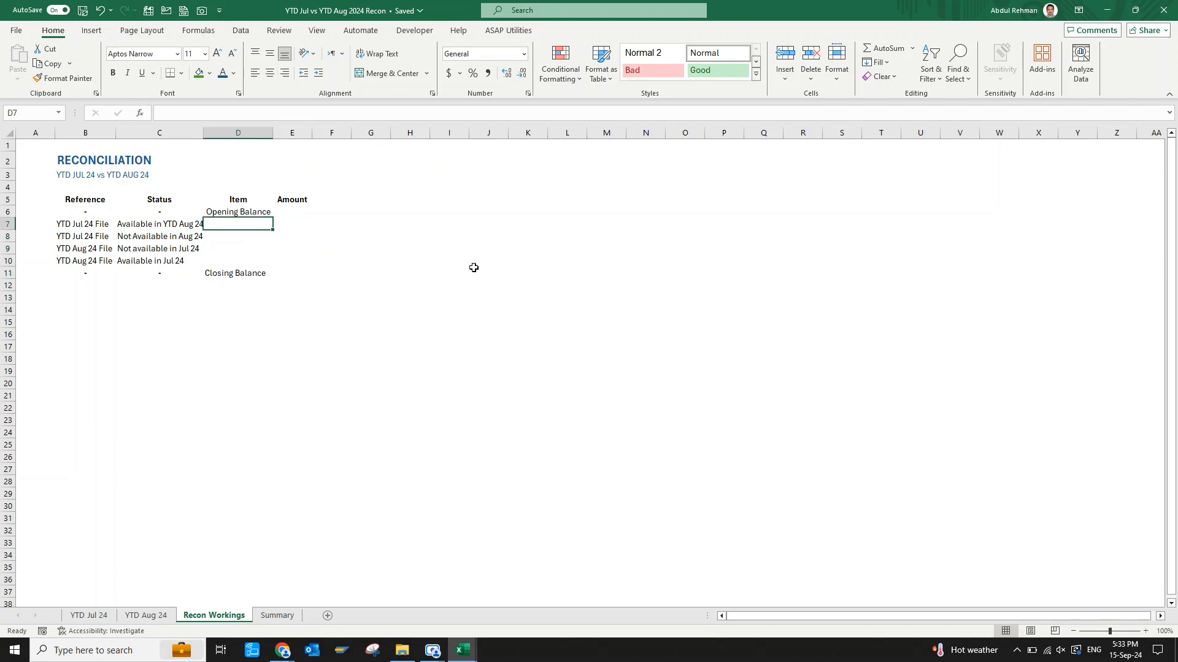
pyautogui.press('Left')
pyautogui.press('Right')
pyautogui.press('Left')
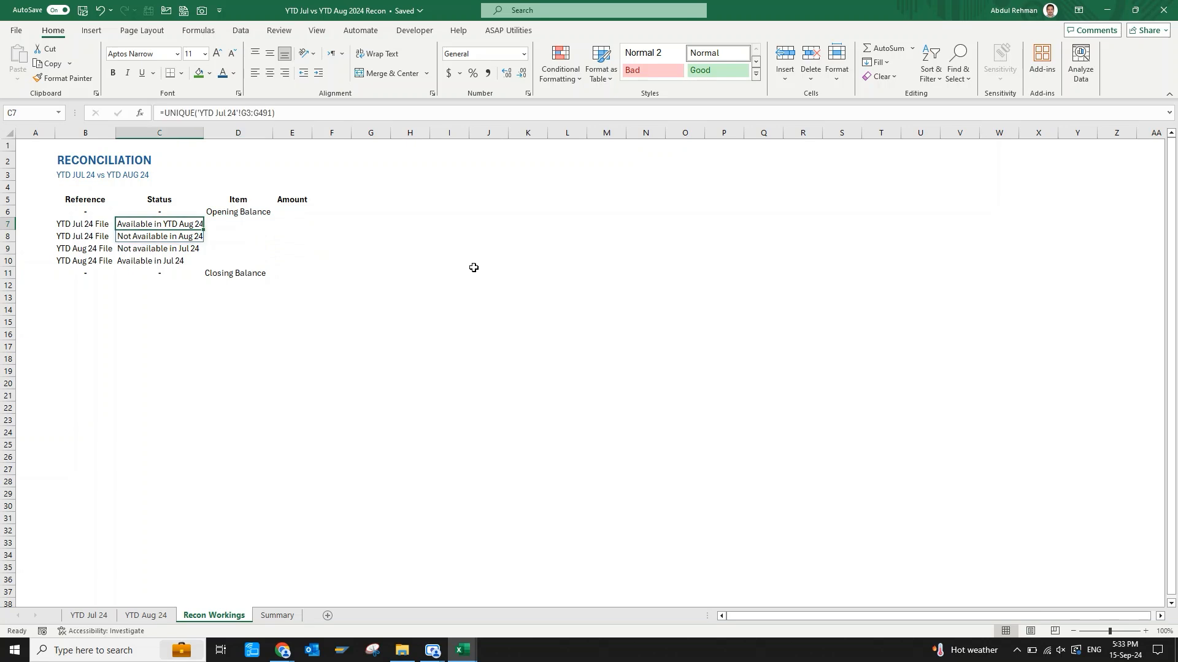
pyautogui.press('Down')
pyautogui.press('Right')
pyautogui.press('Up')
pyautogui.press('Up')
pyautogui.press('Right')
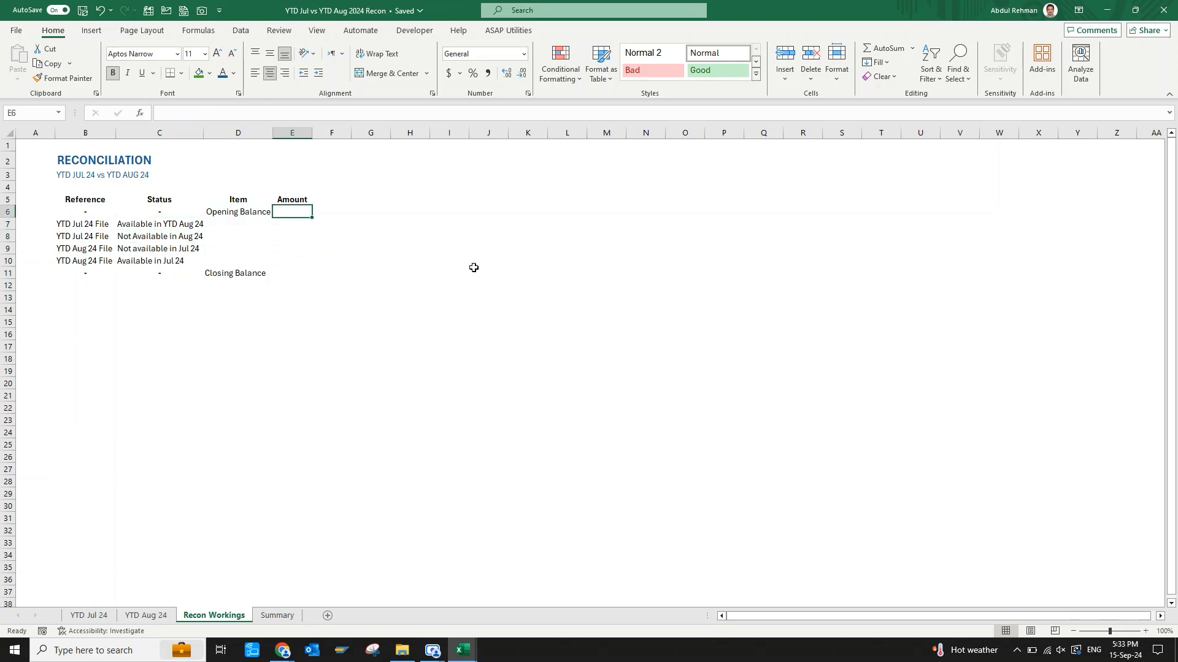
# Fill the empty Item cells D7:D10 with yellow.
pyautogui.press('Left')
pyautogui.press('Down')
pyautogui.hotkey('shift', 'Down')
pyautogui.hotkey('shift', 'Down')
pyautogui.hotkey('shift', 'Down')
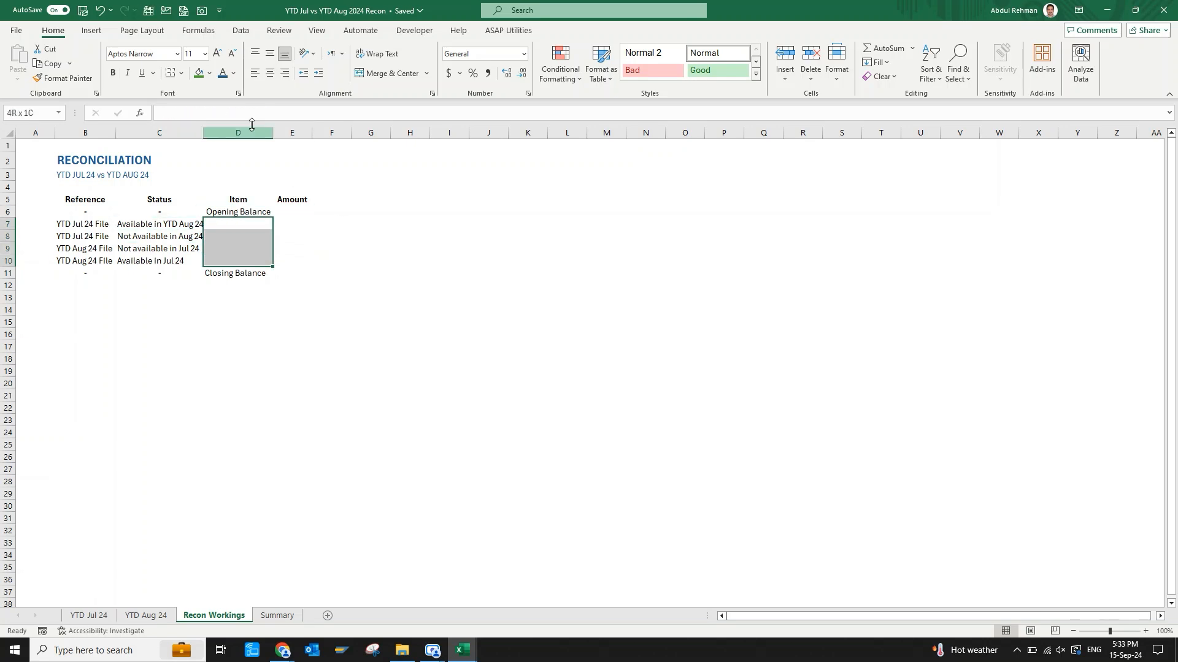
pyautogui.click(209, 73)
pyautogui.click(230, 189)
pyautogui.click(299, 215)
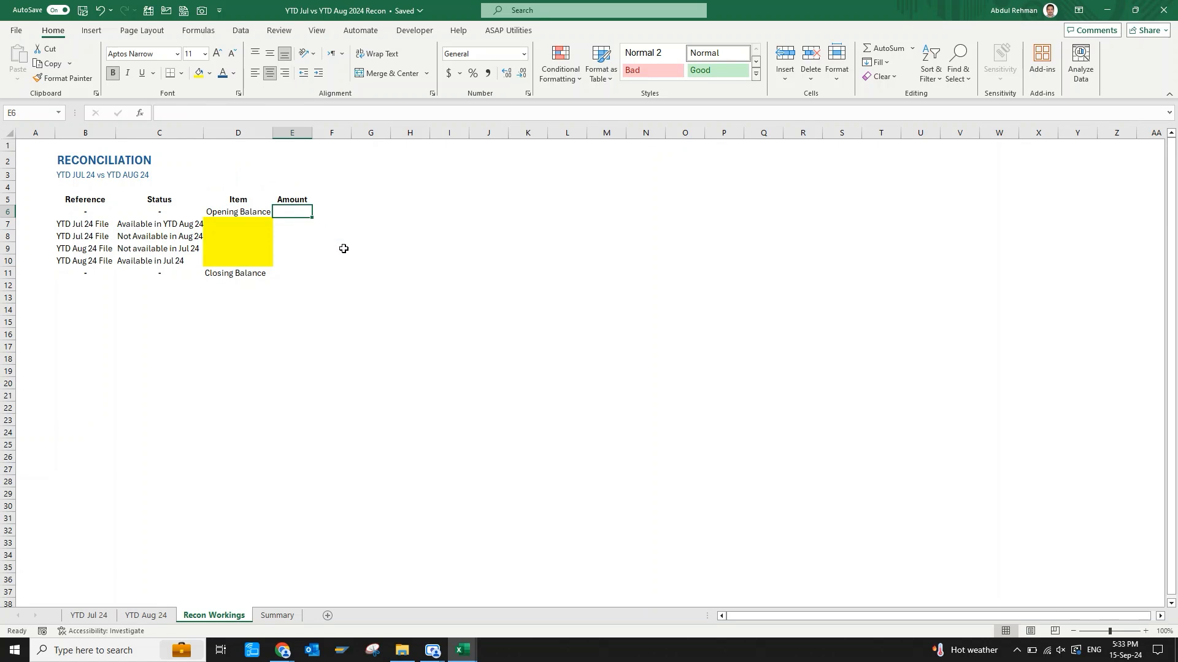
pyautogui.write('=')
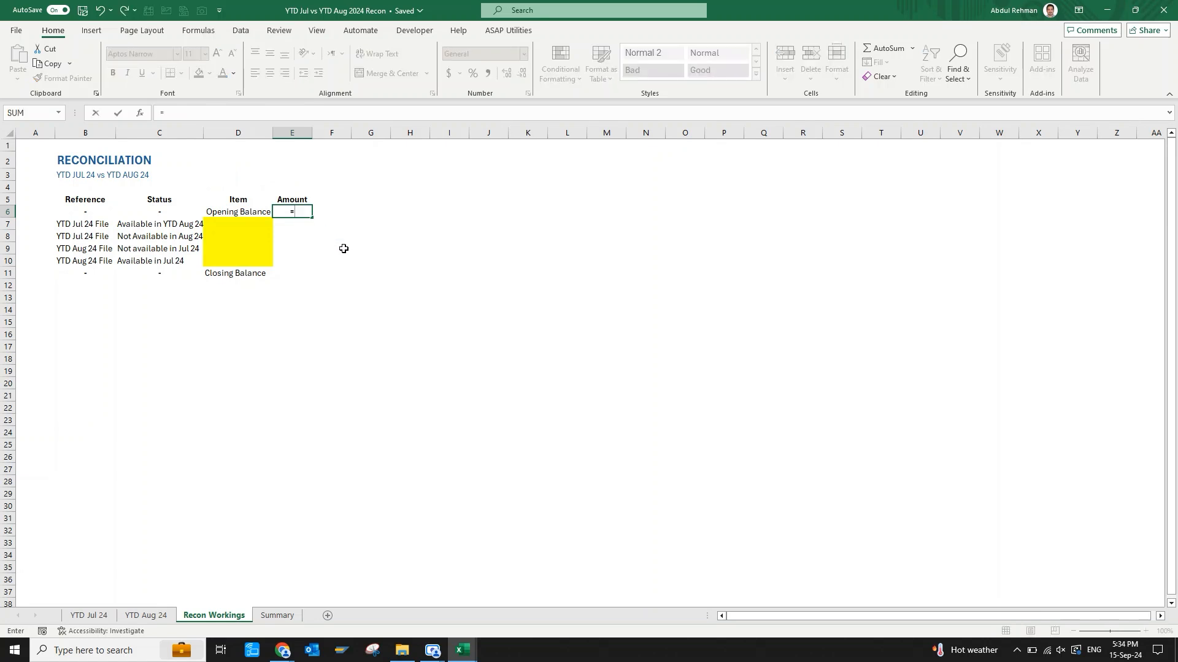
pyautogui.press('Escape')
# Replace the dash in B6 with a copy of the "YTD Jul 24 File" reference from B7.
pyautogui.press('Left')
pyautogui.press('Left')
pyautogui.press('Left')
pyautogui.press('Down')
pyautogui.hotkey('ctrl', 'c')
pyautogui.press('Up')
pyautogui.hotkey('ctrl', 'v')
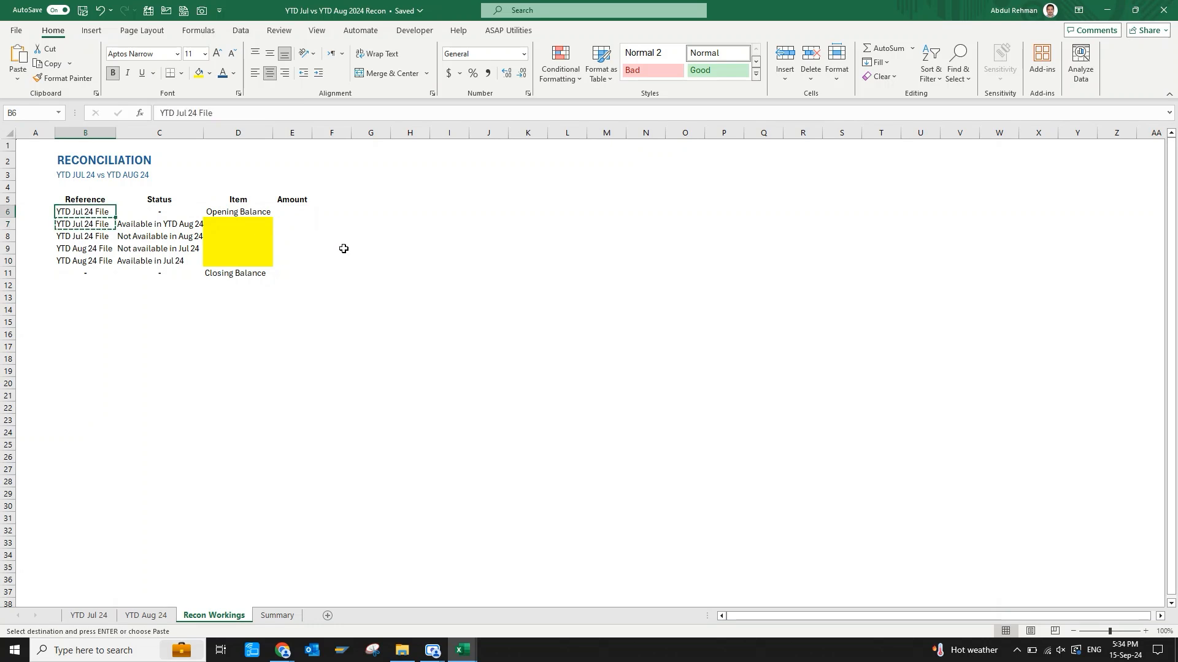
# Replace the dash in B11 with a copy of the "YTD Aug 24 File" reference from B10.
pyautogui.press('Down')
pyautogui.press('Down')
pyautogui.press('Down')
pyautogui.press('Down')
pyautogui.hotkey('ctrl', 'c')
pyautogui.press('Down')
pyautogui.hotkey('ctrl', 'v')
pyautogui.press('Escape')
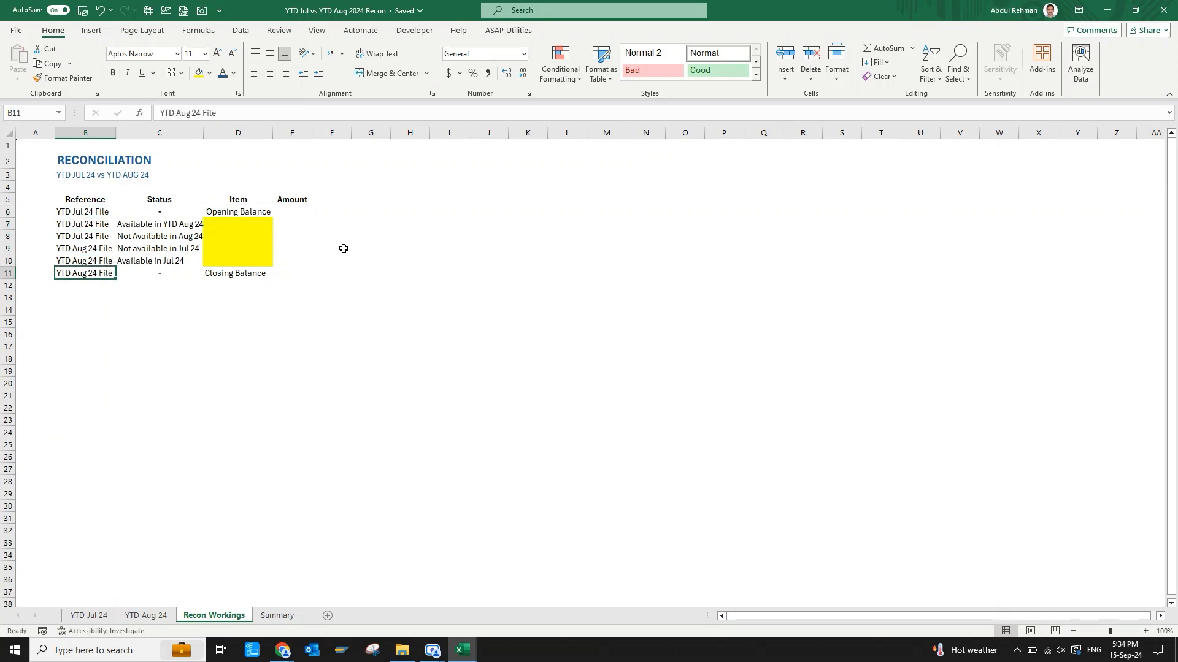
# Link the opening balance amount in E6 to the July total with ='YTD Jul 24'!K1.
pyautogui.press('Right')
pyautogui.press('Right')
pyautogui.press('Right')
pyautogui.press('Up')
pyautogui.press('Up')
pyautogui.press('Up')
pyautogui.press('Up')
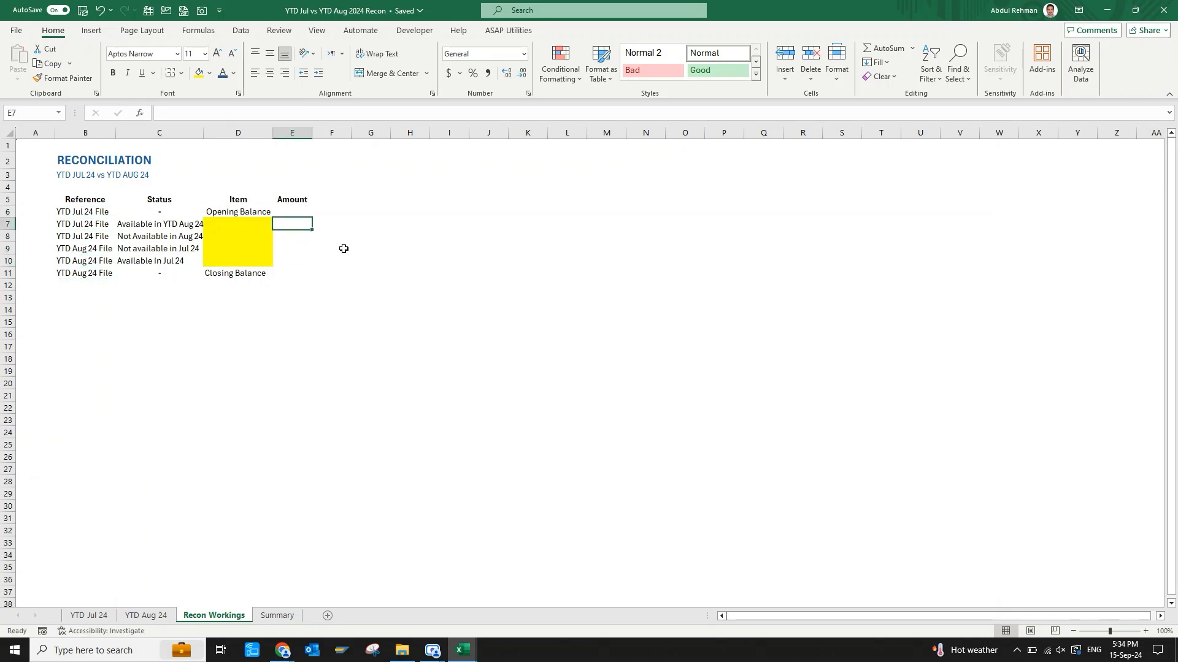
pyautogui.press('Up')
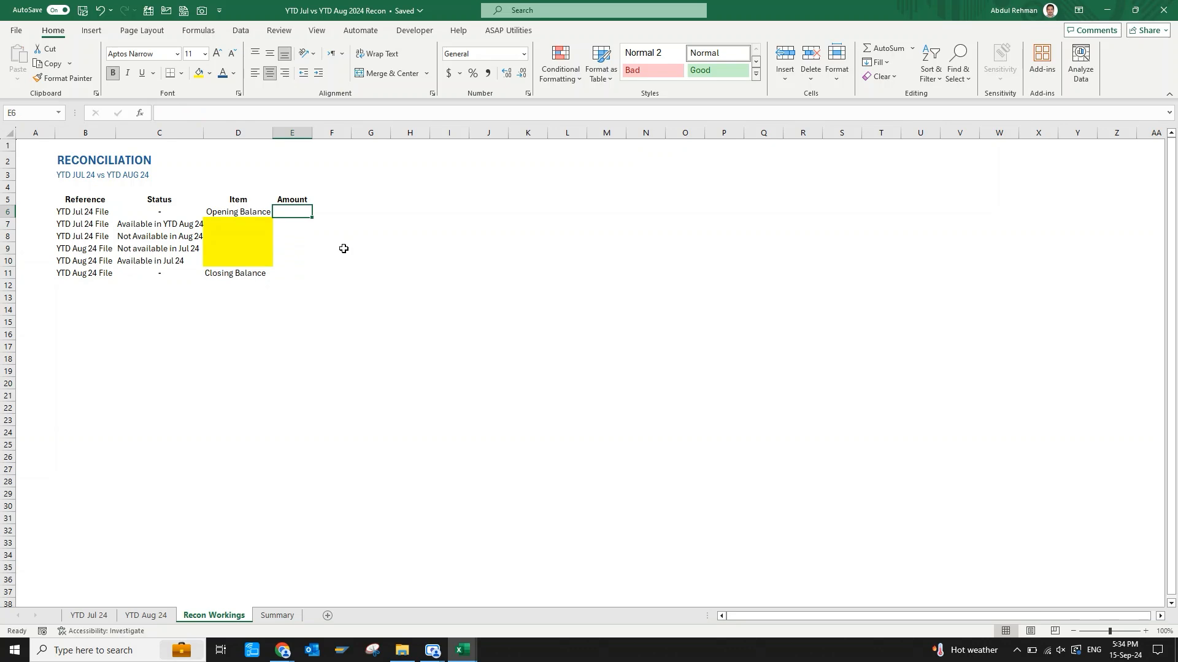
pyautogui.write('=')
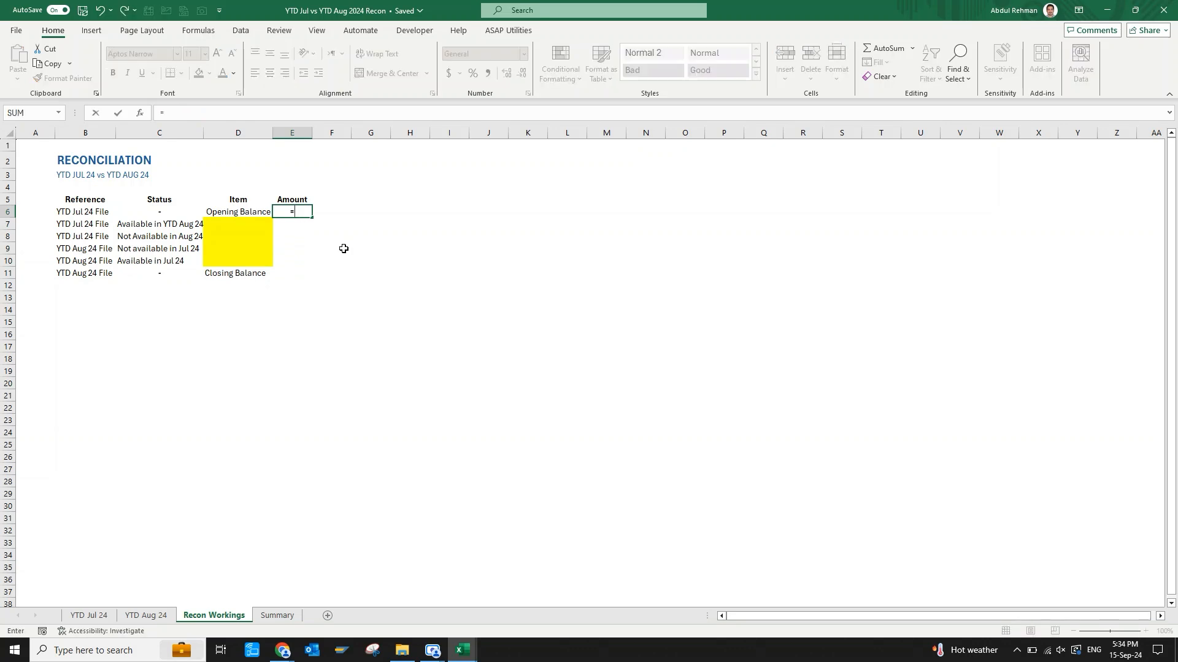
pyautogui.hotkey('ctrl', 'pageup')
pyautogui.hotkey('ctrl', 'pageup')
pyautogui.hotkey('ctrl', 'Home')
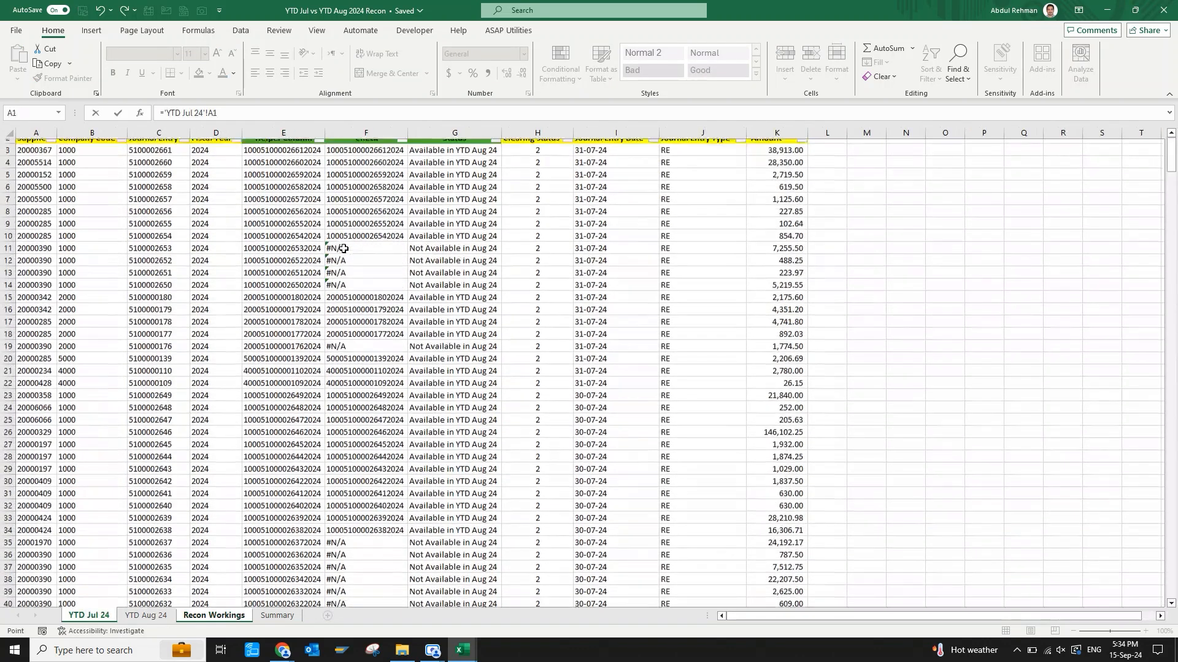
pyautogui.hotkey('ctrl', 'Right')
pyautogui.press('Return')
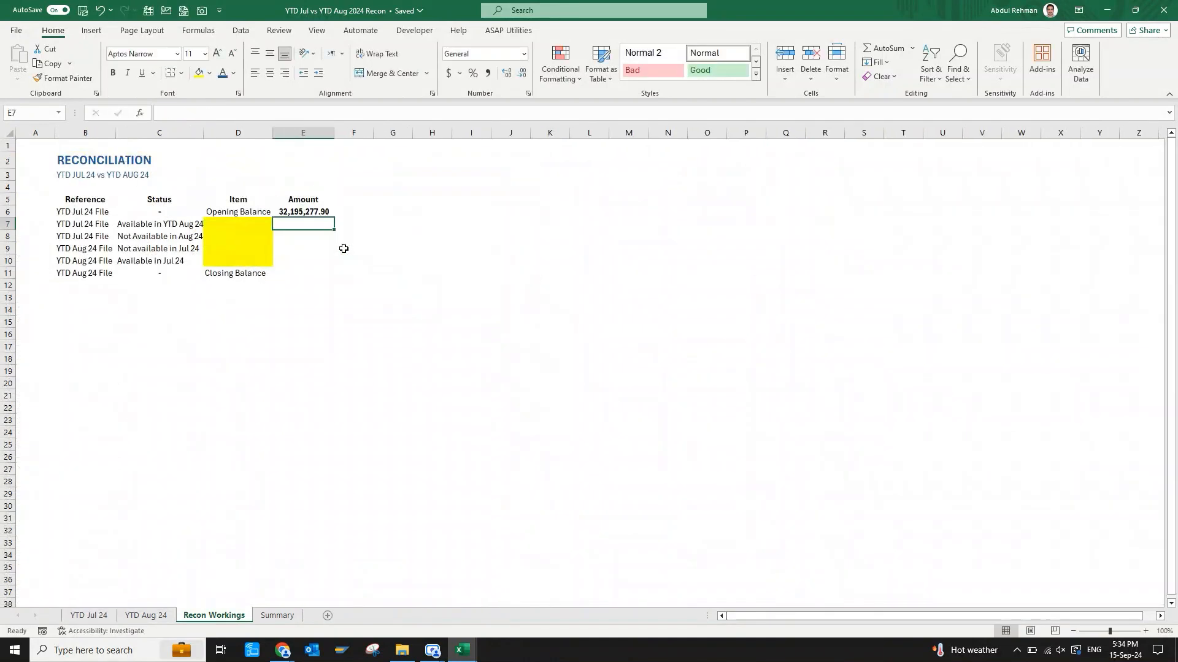
# Link the closing balance amount in E11 to the August total with ='YTD Aug 24'!K1.
pyautogui.press('Down')
pyautogui.press('Down')
pyautogui.press('Down')
pyautogui.press('Down')
pyautogui.write('=')
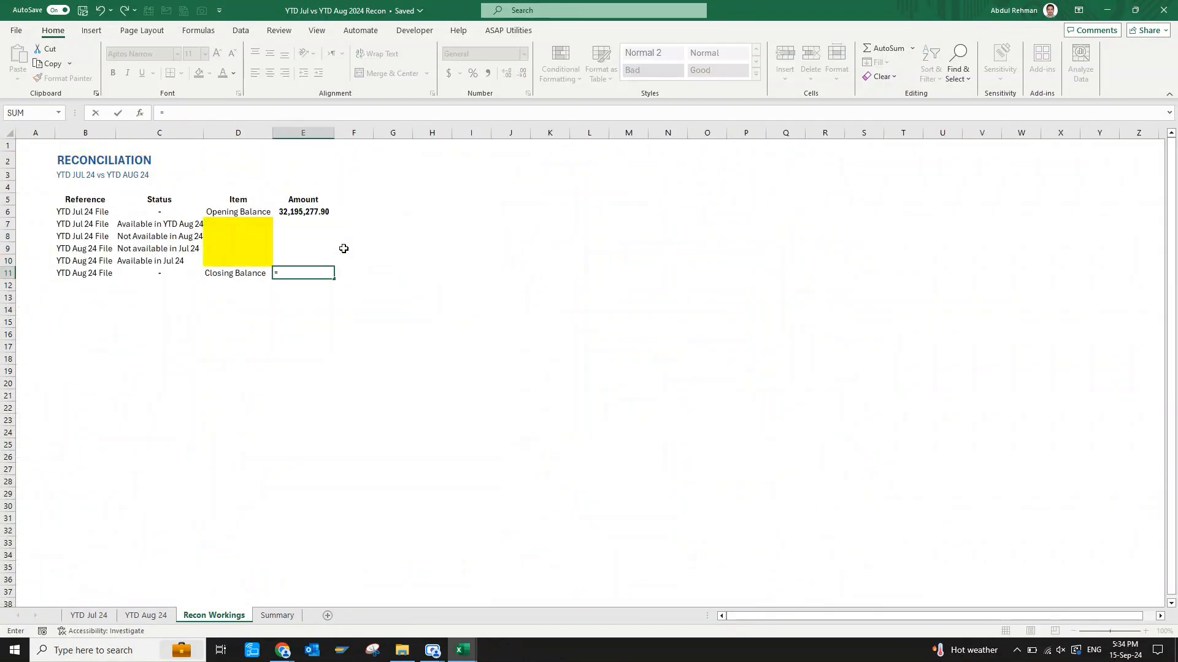
pyautogui.hotkey('ctrl', 'pageup')
pyautogui.hotkey('ctrl', 'Home')
pyautogui.hotkey('ctrl', 'Right')
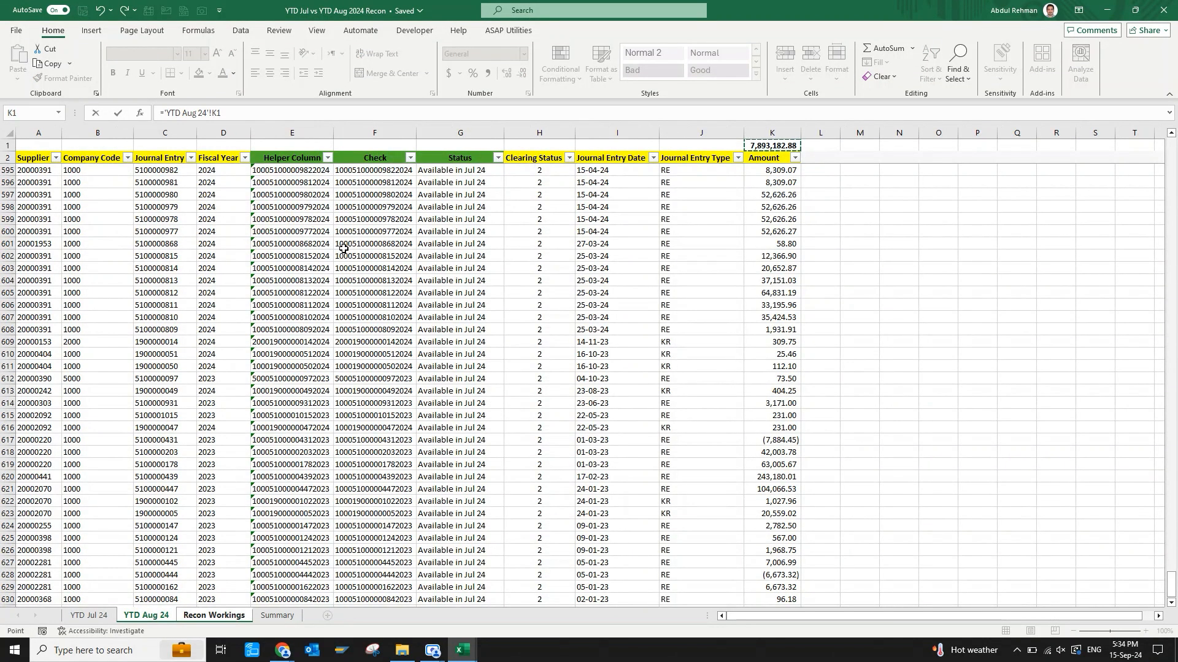
pyautogui.press('Return')
# Remove the bold formatting from the opening balance in E6 and enter a "+" beside it in F6.
pyautogui.hotkey('ctrl', 'Up')
pyautogui.hotkey('ctrl', 'Up')
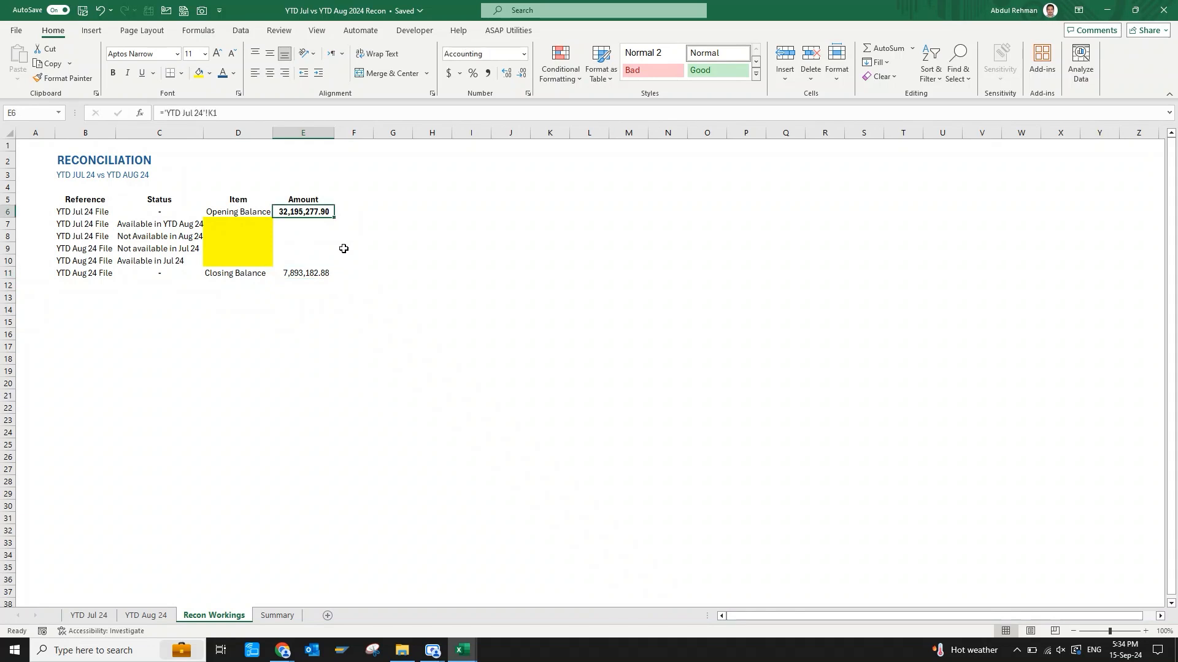
pyautogui.press('Down')
pyautogui.press('Down')
pyautogui.press('Down')
pyautogui.press('Down')
pyautogui.press('Down')
pyautogui.press('Right')
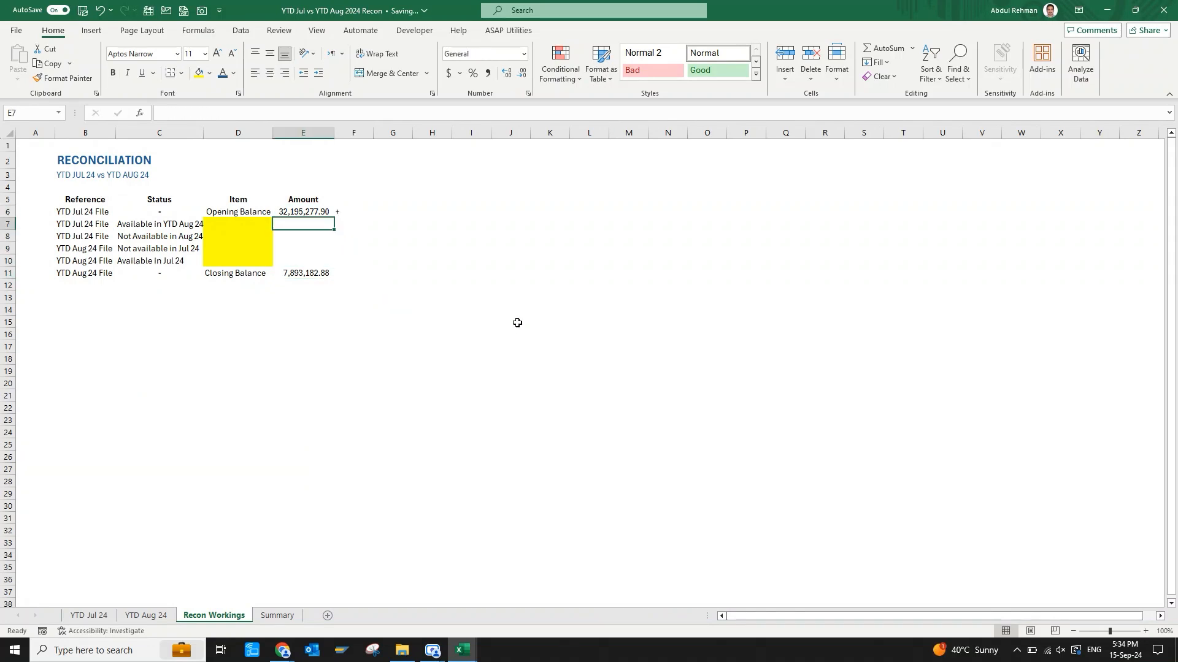
# Delete the "+" sign from F6.
pyautogui.press('Right')
pyautogui.press('Up')
pyautogui.press('Delete')
pyautogui.press('Down')
pyautogui.press('Left')
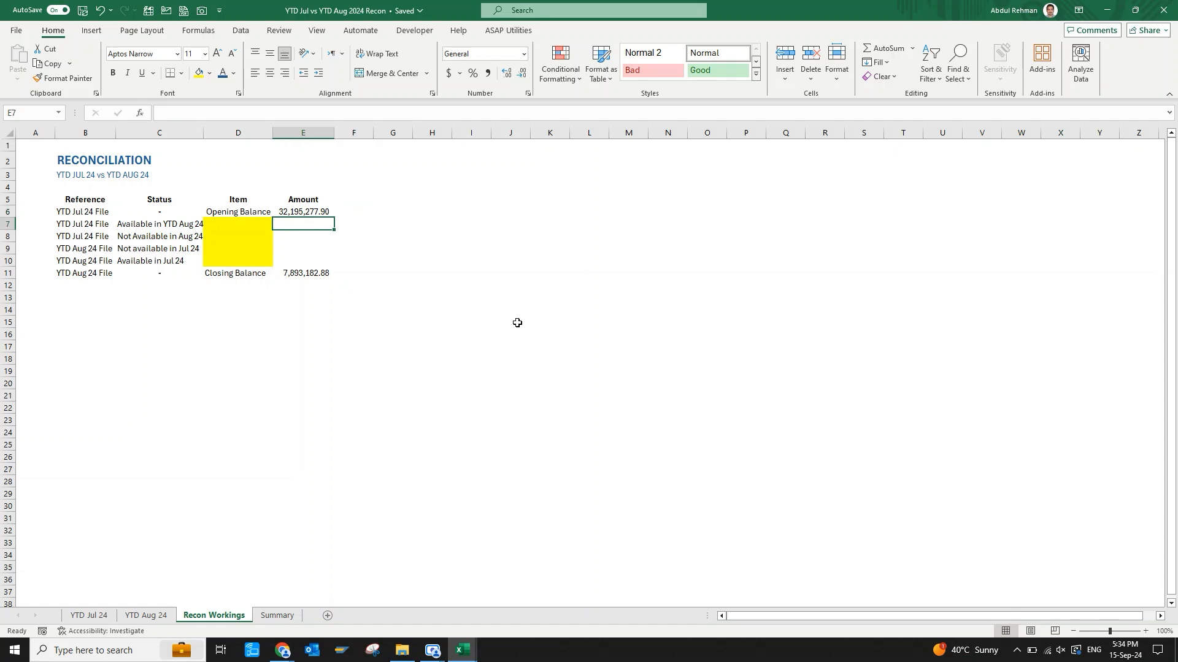
# Enter =SUMIFS('YTD Jul 24'!K:K,'YTD Jul 24'!G:G,'Recon Workings'!C7) in E7 to total the July amounts by status.
pyautogui.write('=sumifs')
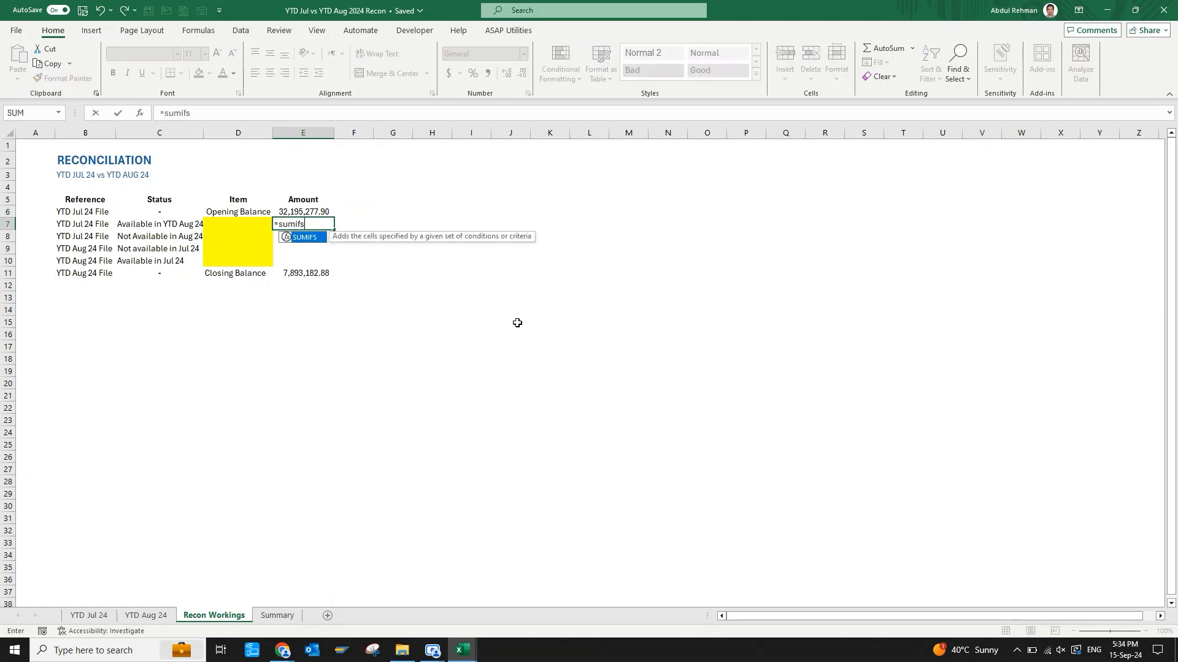
pyautogui.press('Tab')
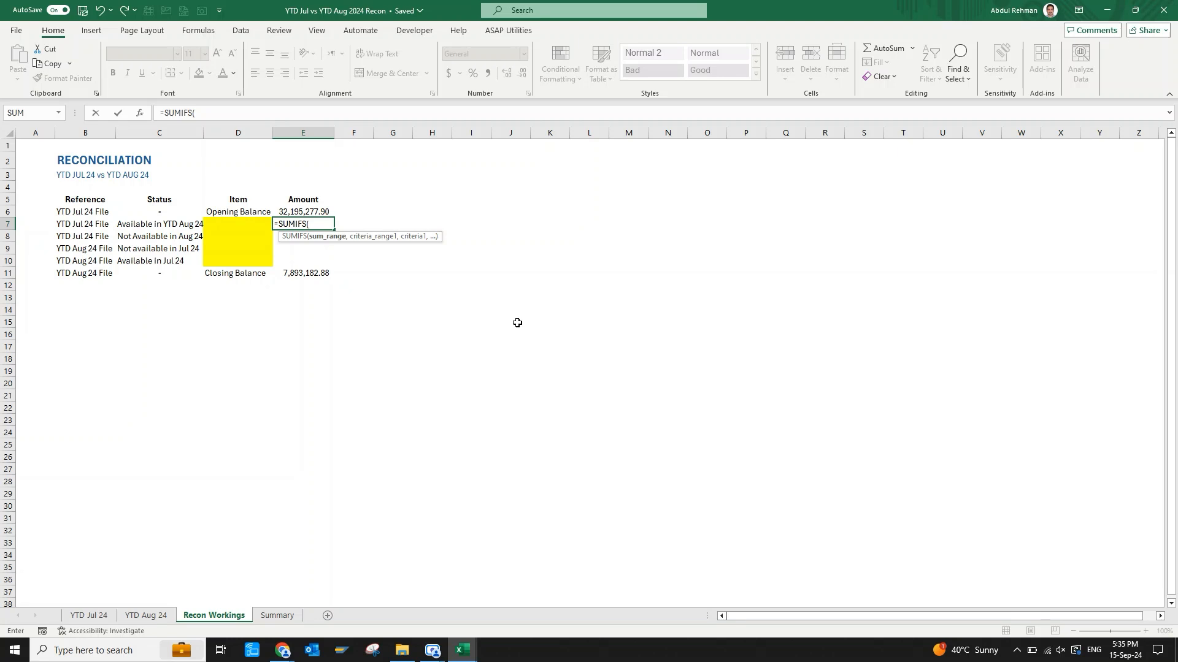
pyautogui.click(89, 615)
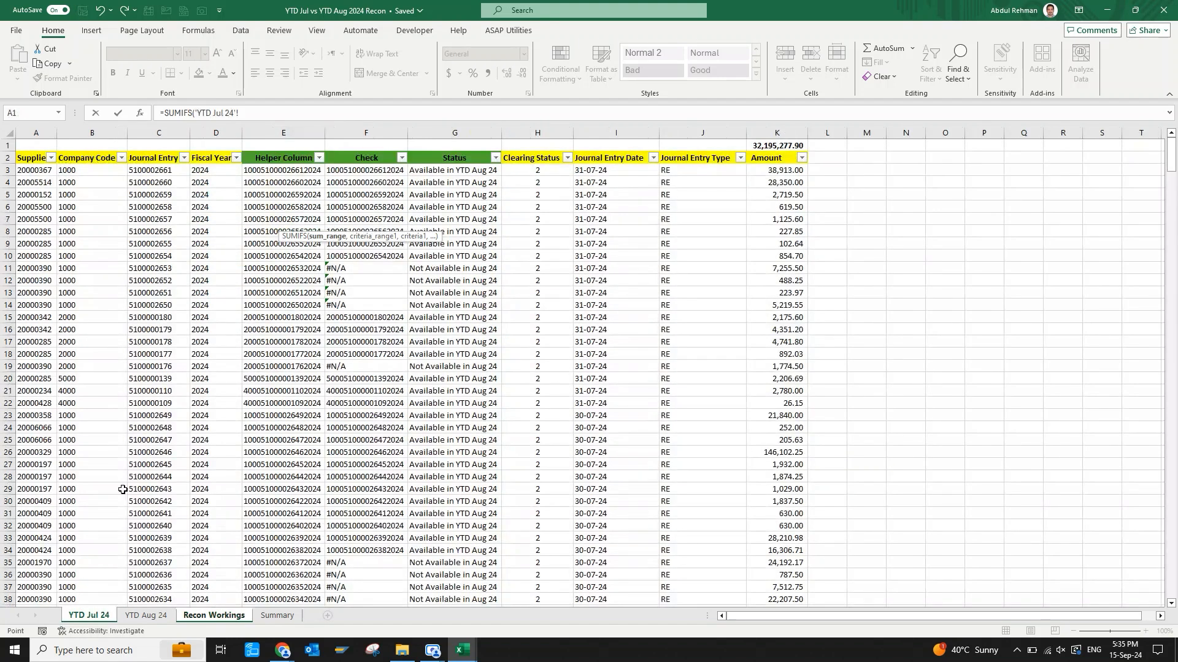
pyautogui.click(787, 241)
pyautogui.hotkey('ctrl', 'space')
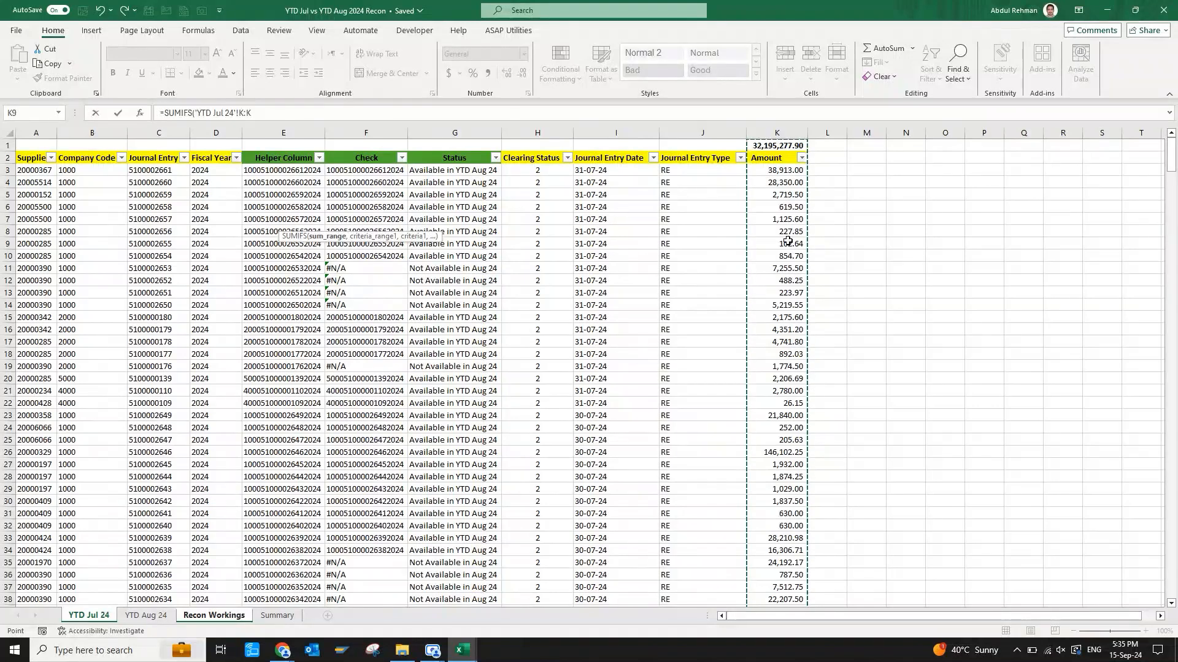
pyautogui.write(',')
pyautogui.click(455, 132)
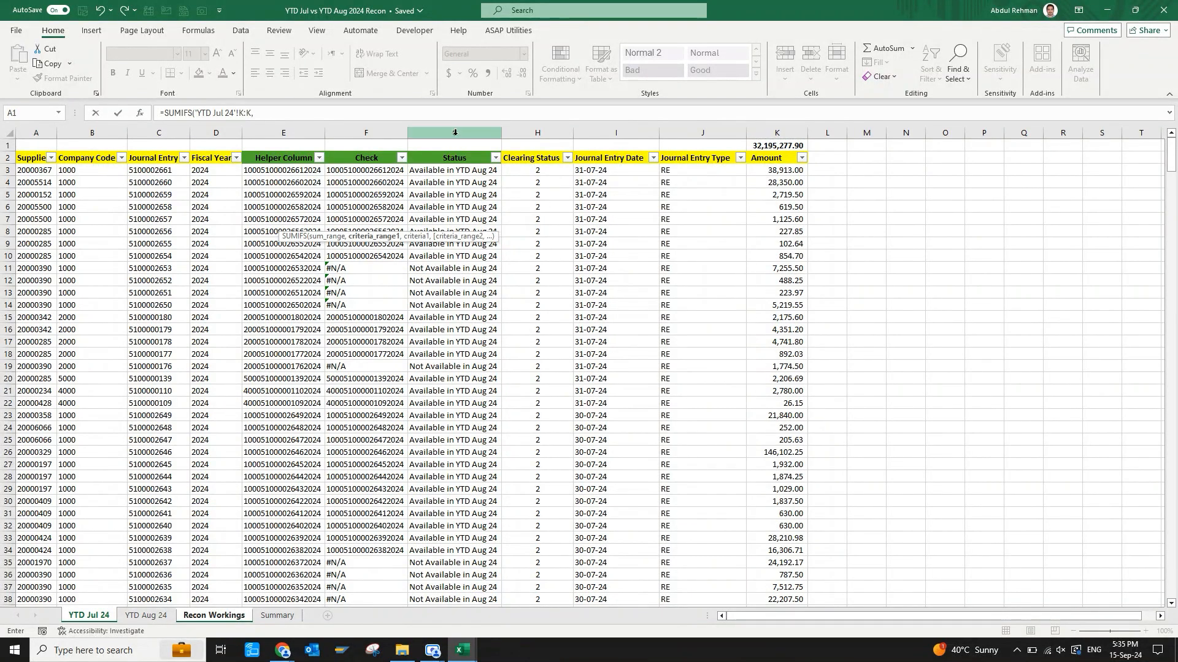
pyautogui.write(',')
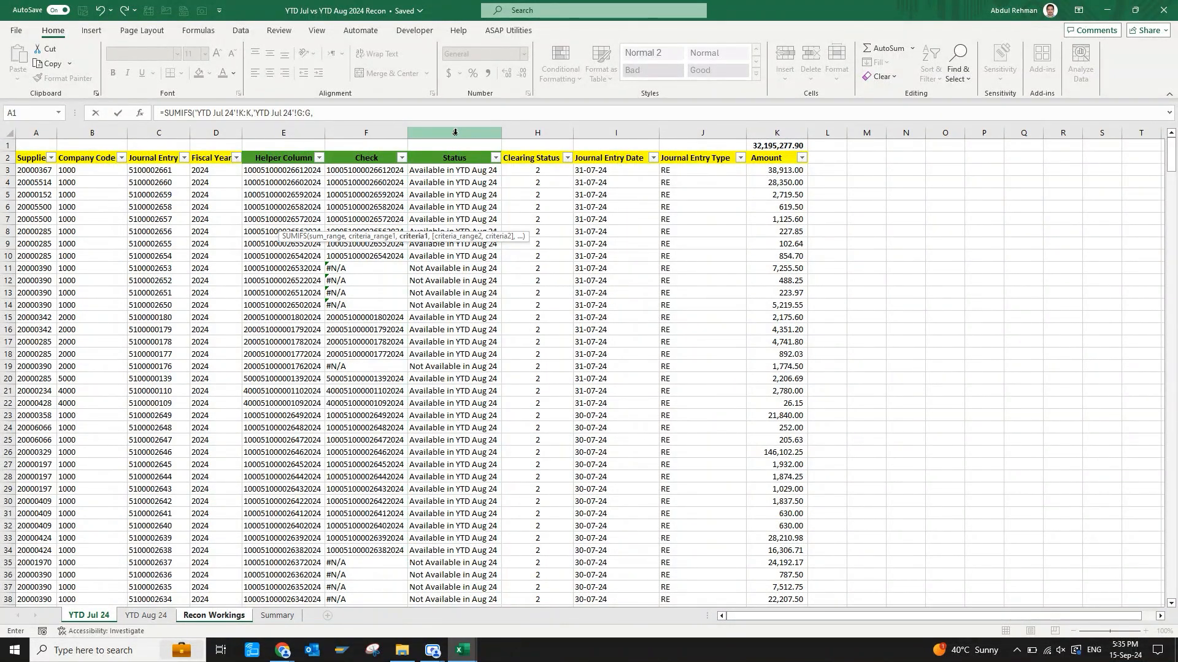
pyautogui.click(216, 616)
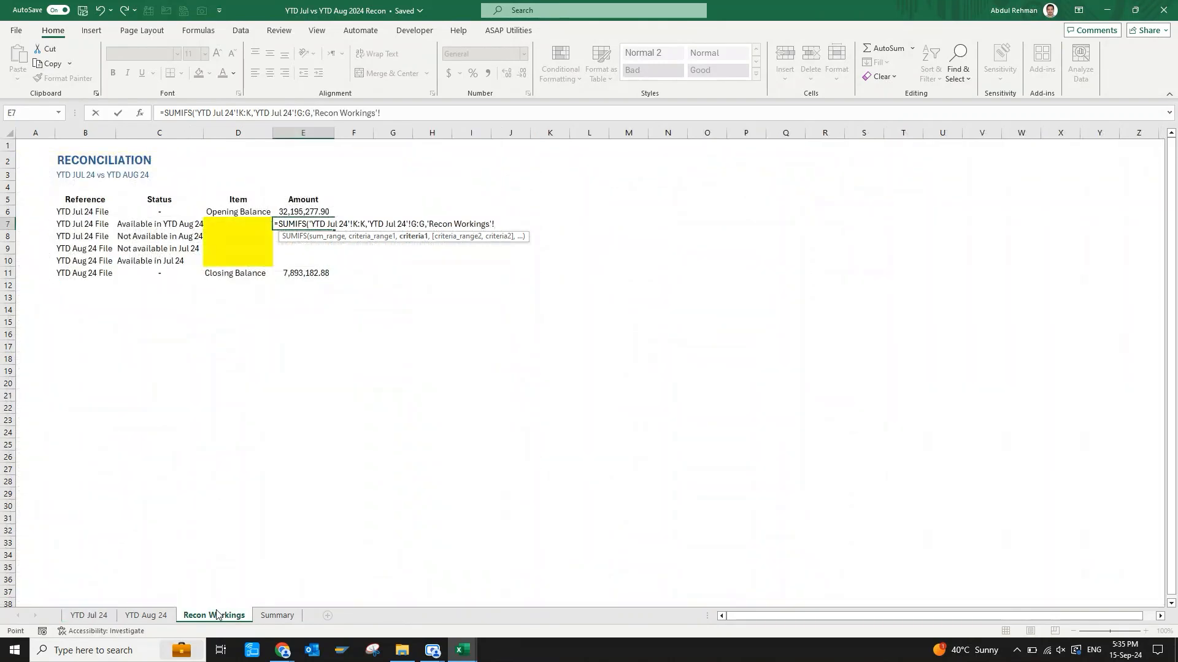
pyautogui.click(188, 225)
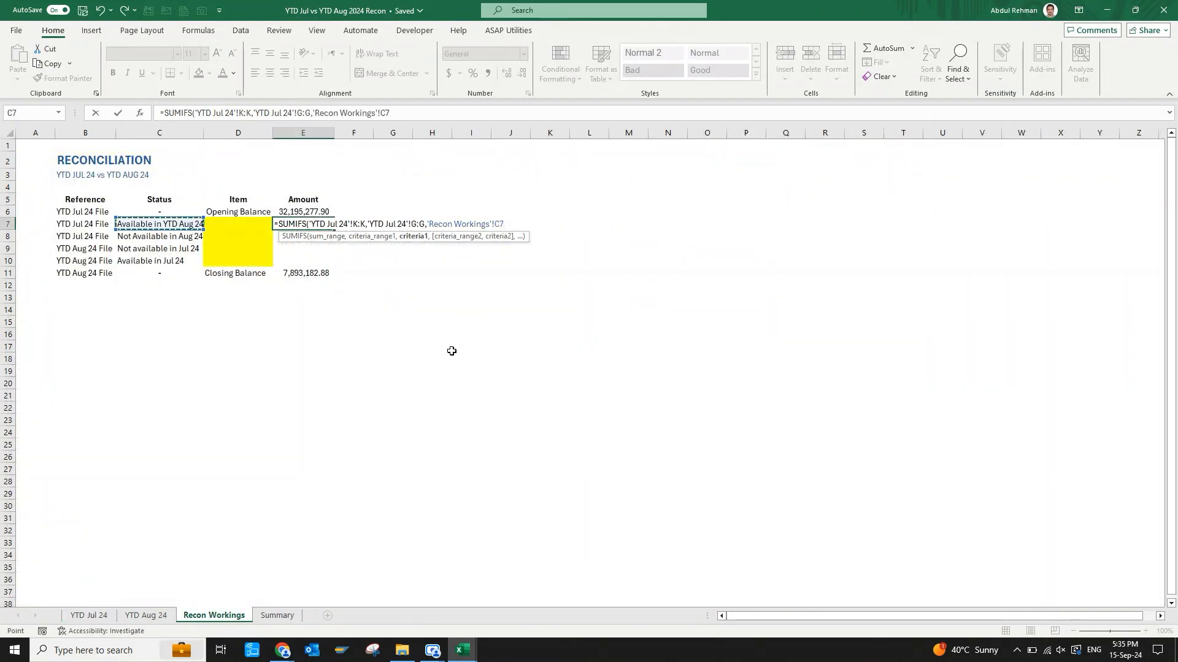
pyautogui.hotkey('ctrl', 'Return')
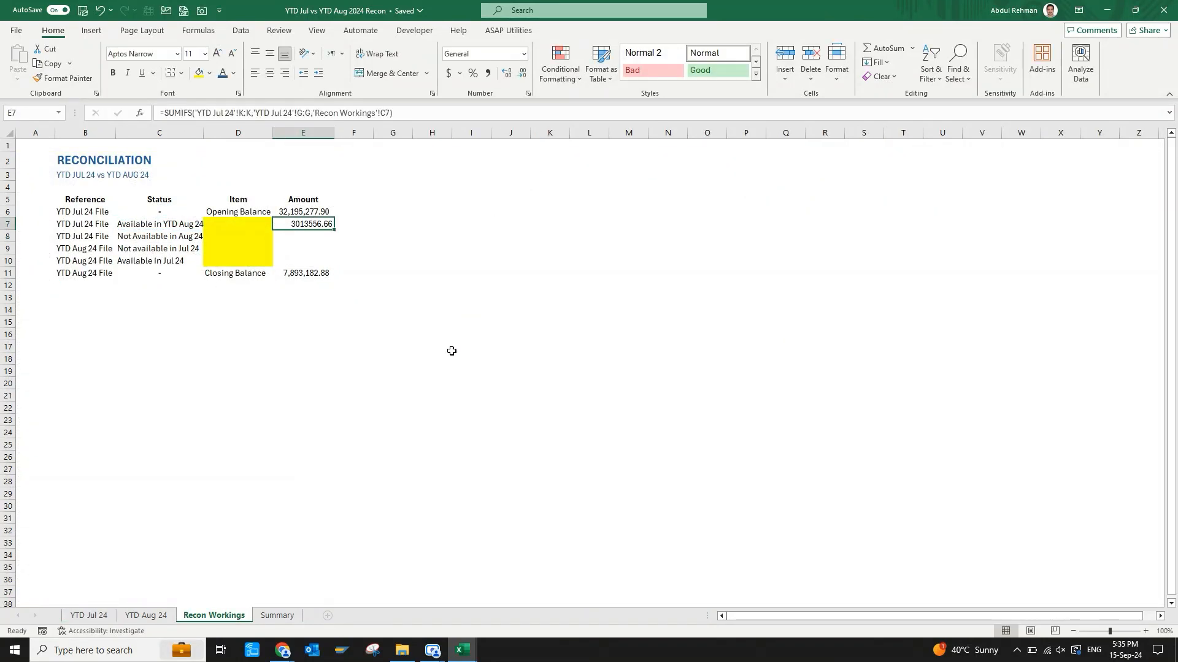
# Apply the comma number format to E7 and fill its formula down into E8.
pyautogui.click(488, 73)
pyautogui.press('Down')
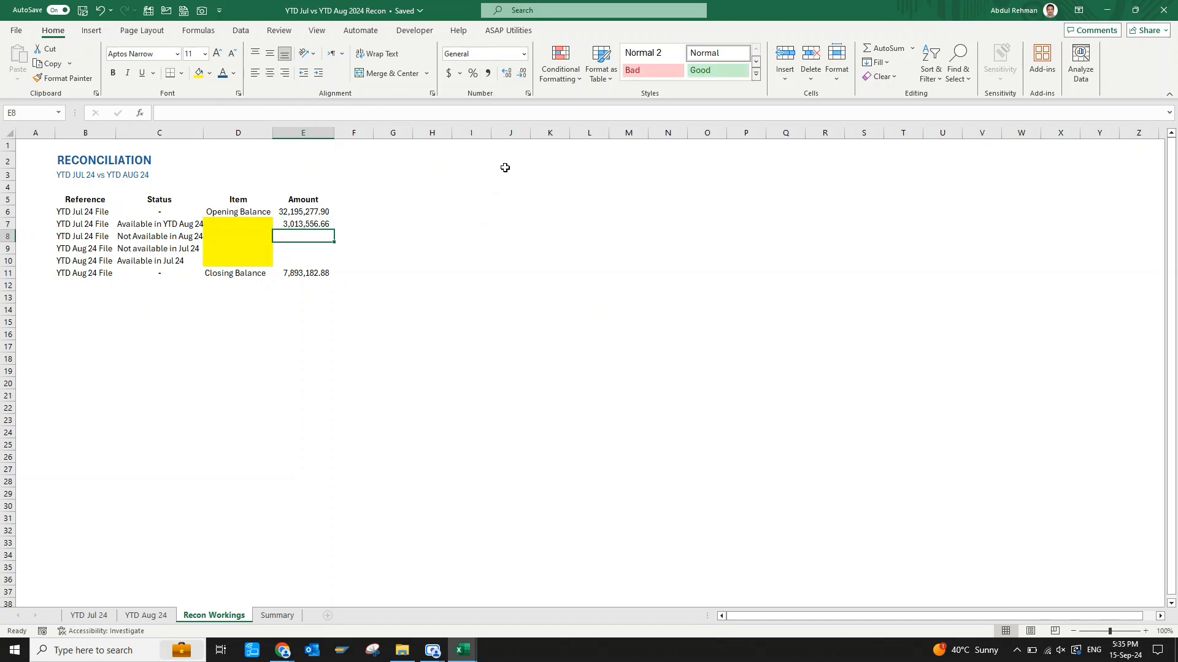
pyautogui.hotkey('ctrl', 'd')
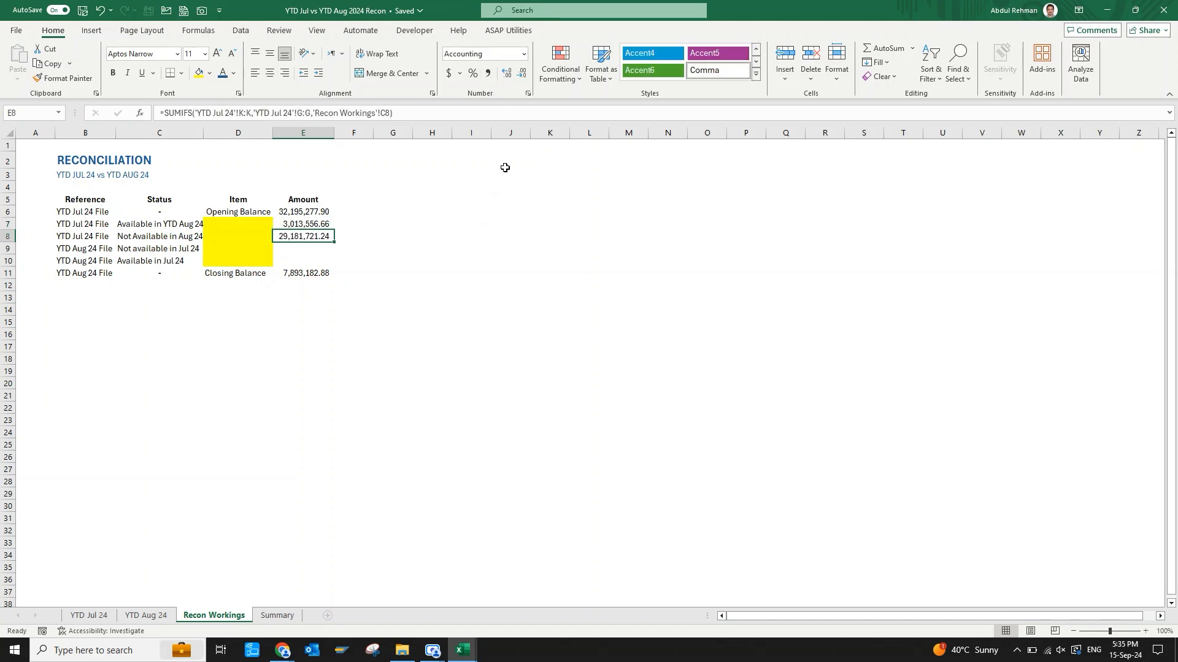
# Check the sum of the two July status amounts in E7:E8 against the opening balance in E6.
pyautogui.press('Up')
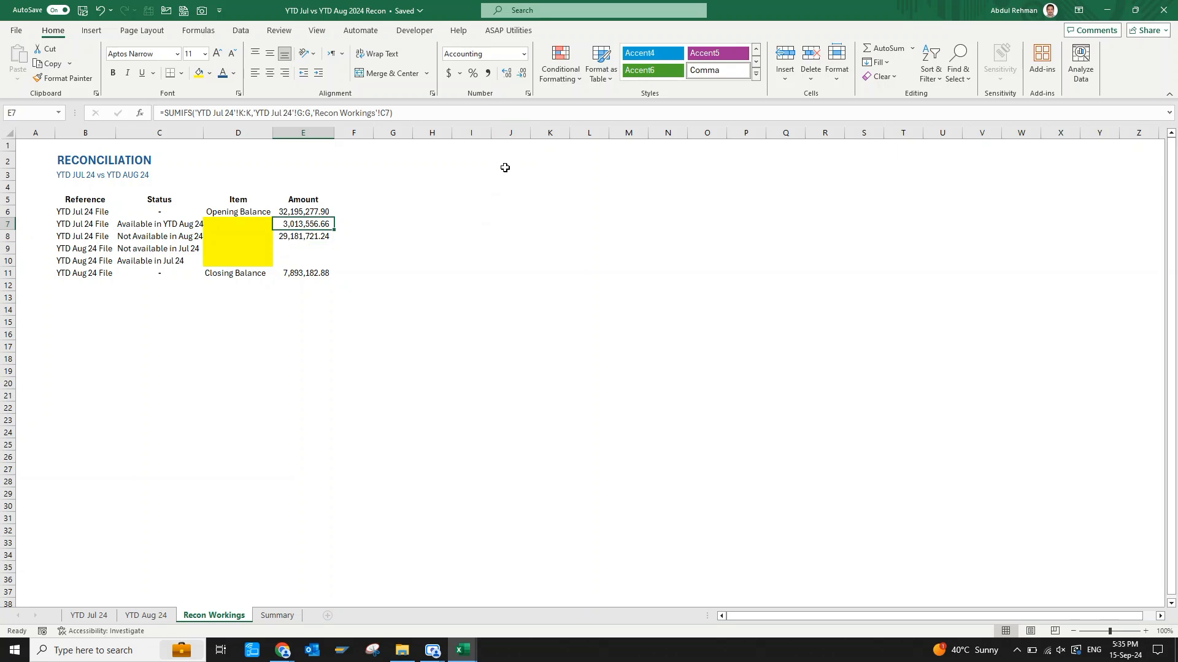
pyautogui.hotkey('shift', 'Down')
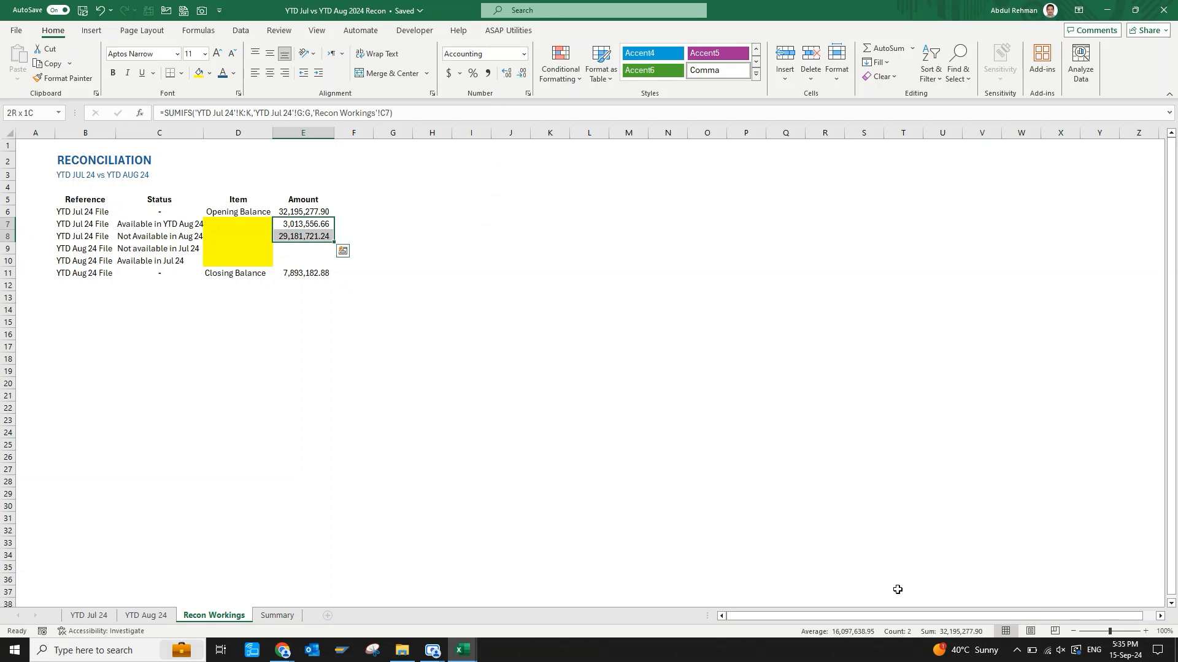
pyautogui.click(297, 213)
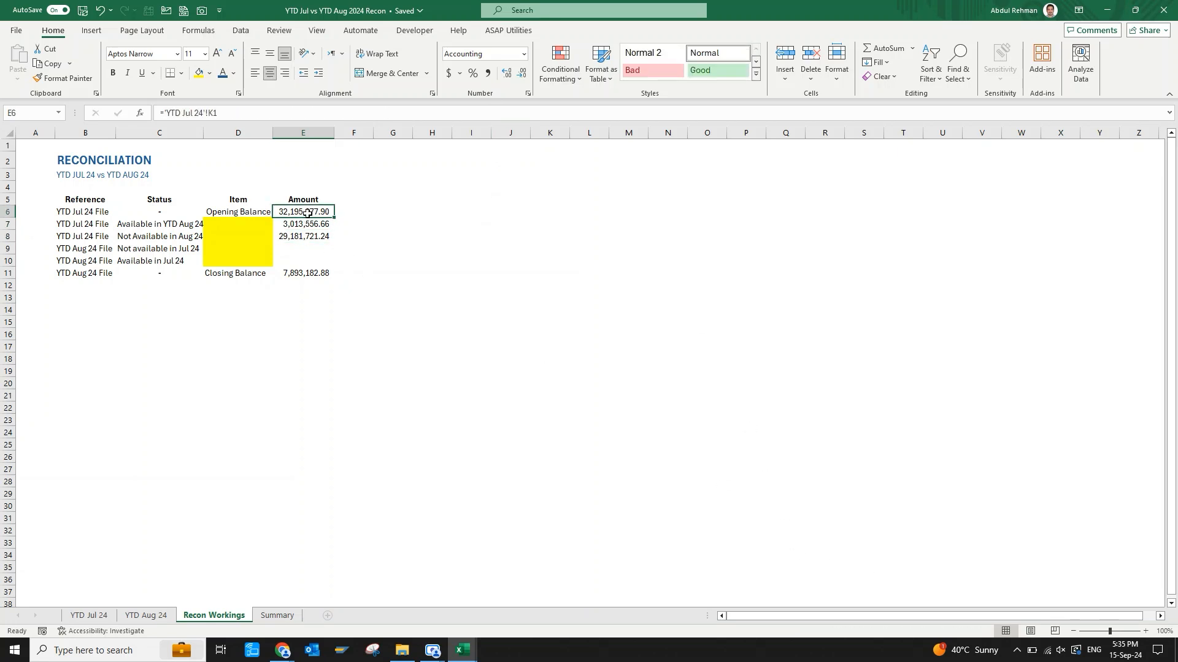
pyautogui.click(312, 237)
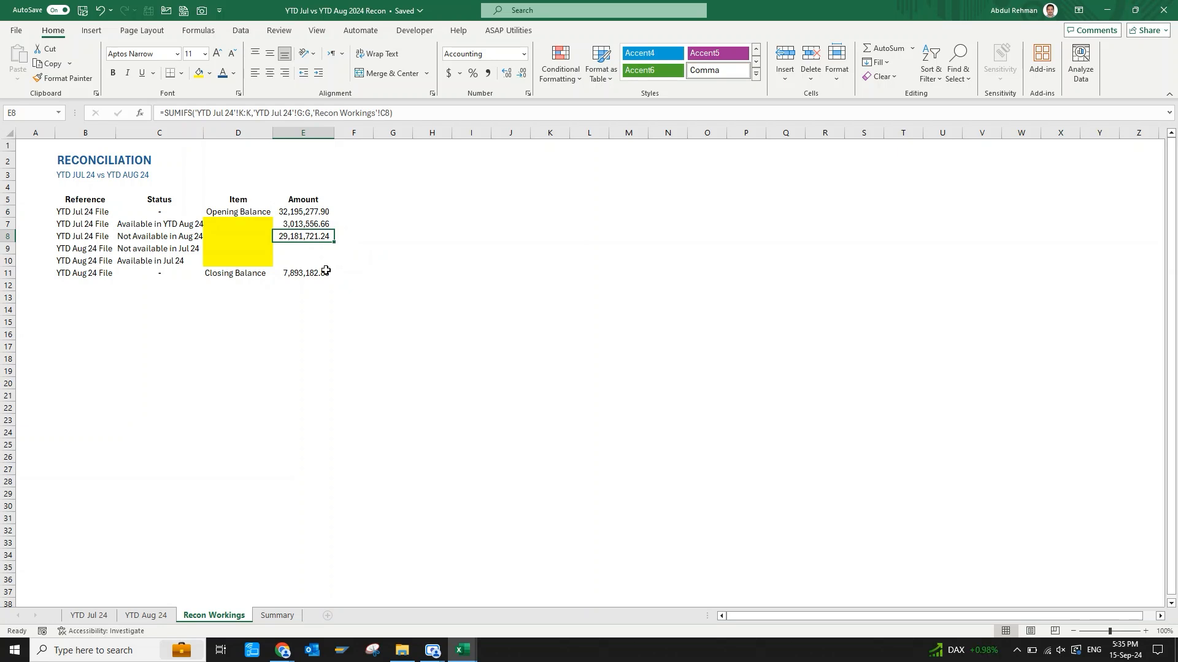
# Enter =SUMIFS('YTD Aug 24'!K:K,'YTD Aug 24'!G:G,'Recon Workings'!C9) in E9 to total the August amounts by status.
pyautogui.click(414, 282)
pyautogui.press('Left')
pyautogui.press('Up')
pyautogui.press('Left')
pyautogui.press('Up')
pyautogui.press('Left')
pyautogui.press('Up')
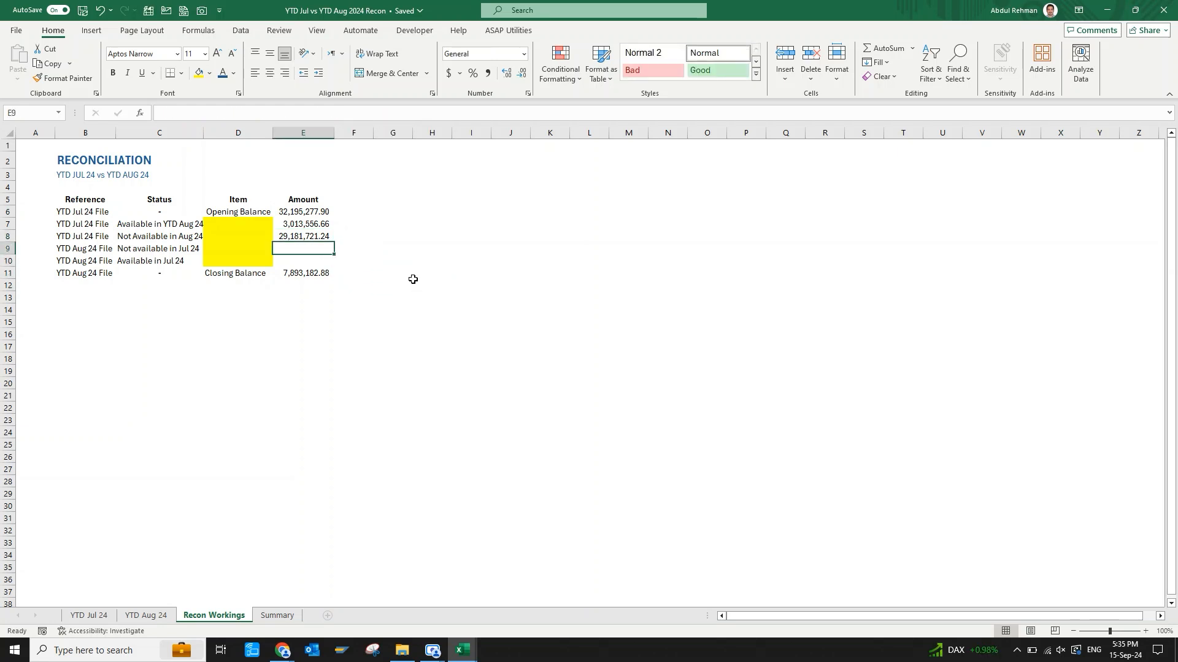
pyautogui.write('=')
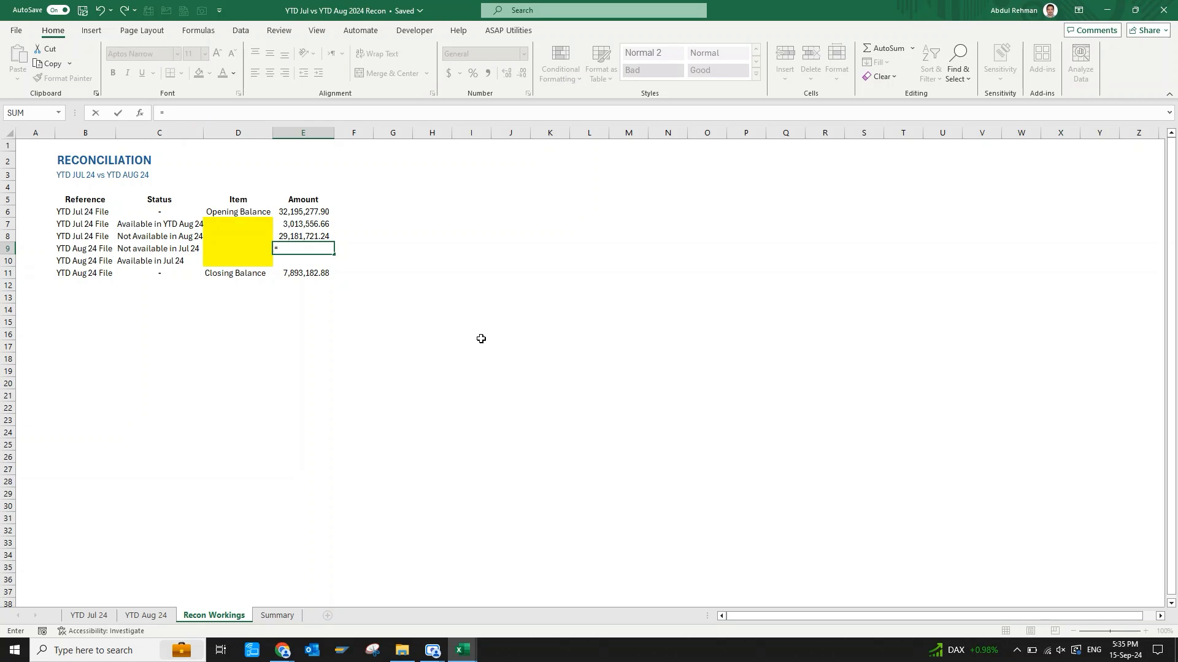
pyautogui.write('sumifs')
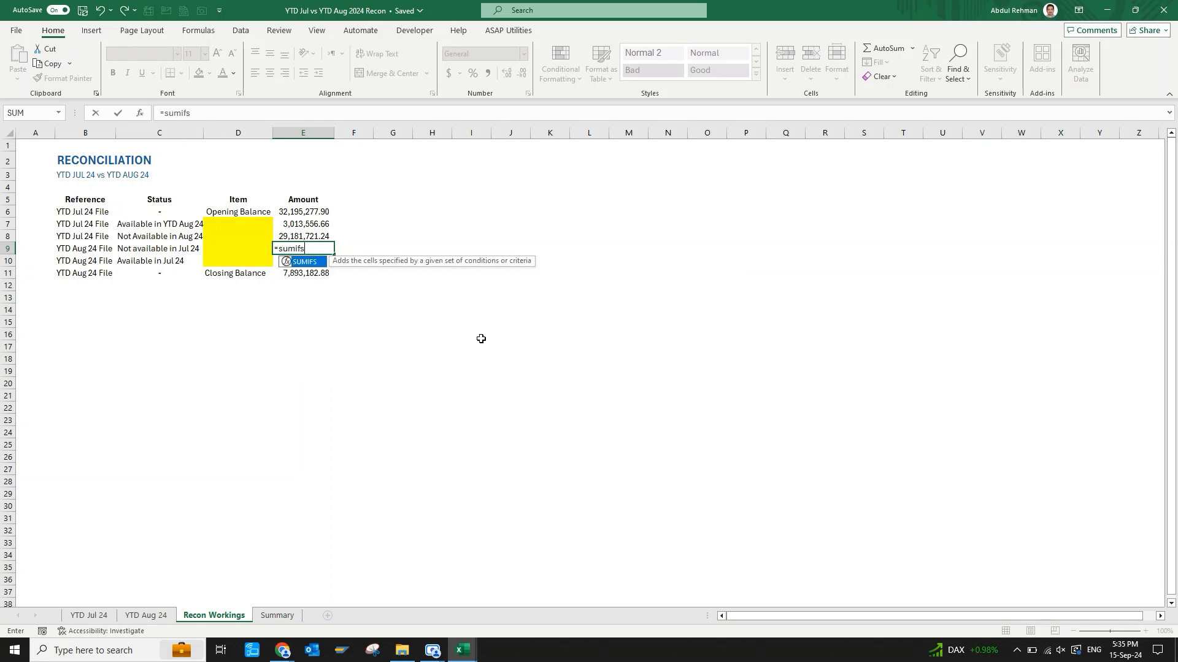
pyautogui.press('Tab')
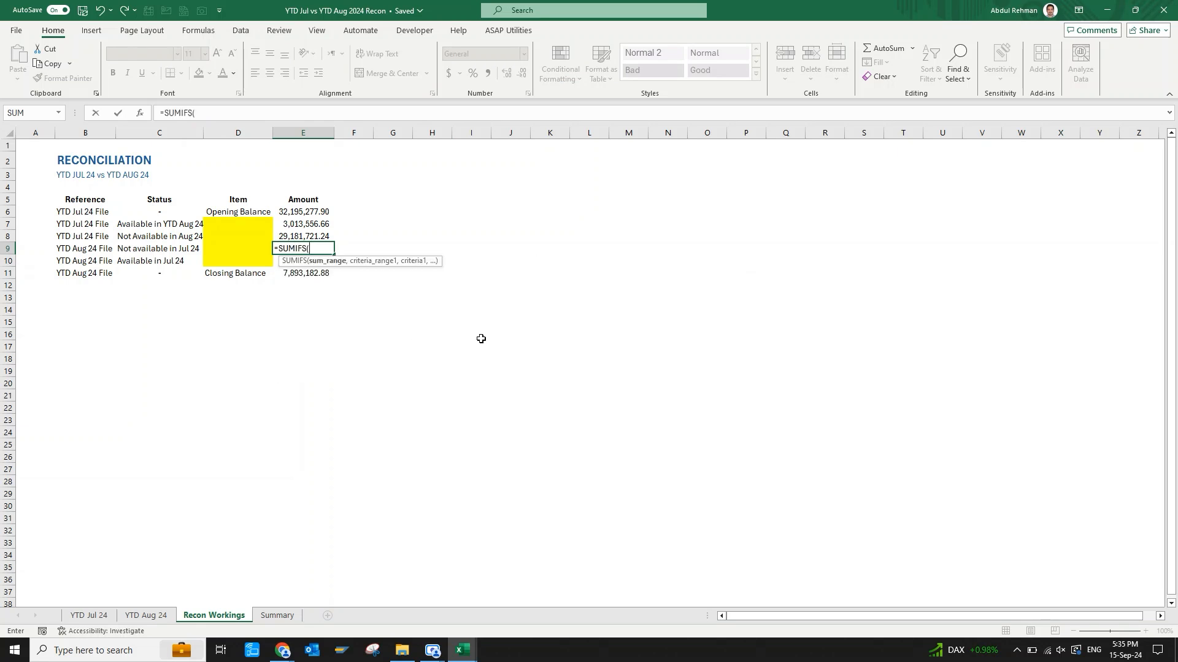
pyautogui.click(158, 615)
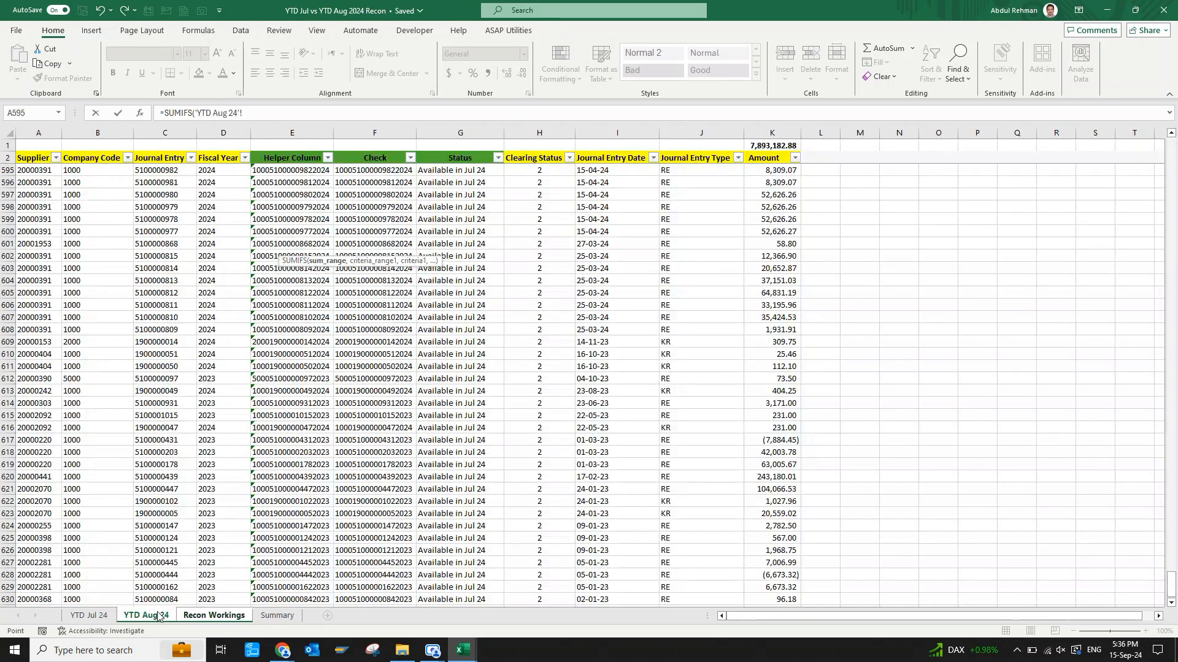
pyautogui.click(774, 130)
pyautogui.write(',')
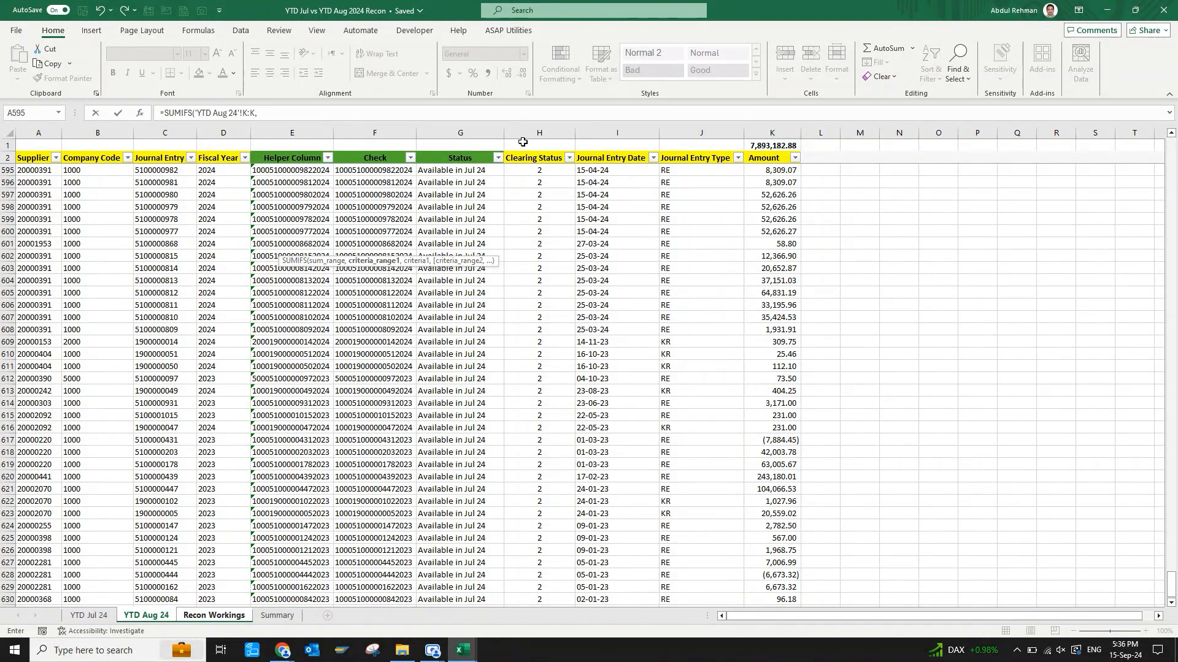
pyautogui.click(439, 130)
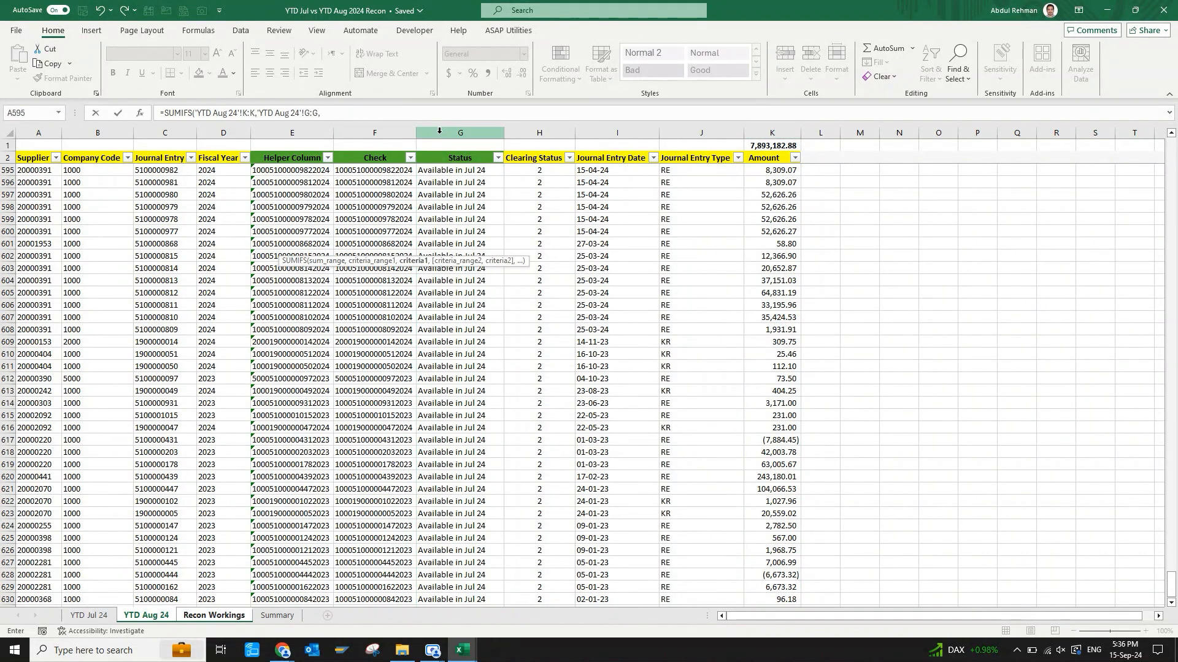
pyautogui.write(',')
pyautogui.click(224, 616)
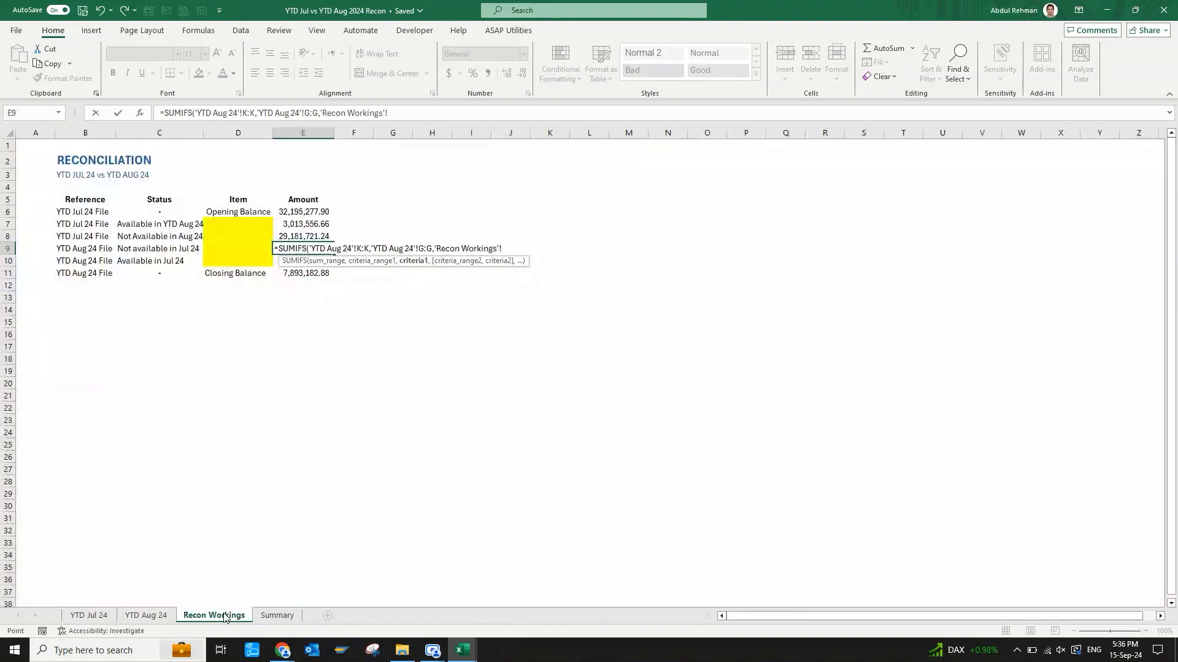
pyautogui.click(179, 249)
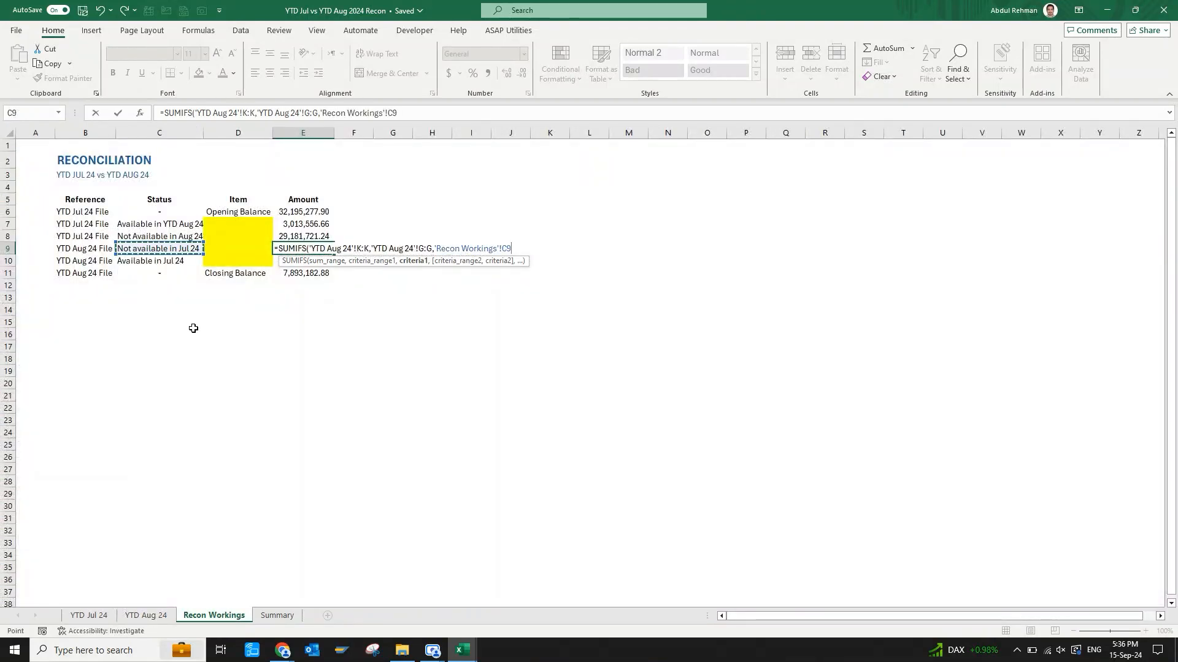
pyautogui.write(')')
pyautogui.press('Return')
# Fill the August formula from E9 down into E10 and apply the comma number format to both cells.
pyautogui.hotkey('ctrl', 'd')
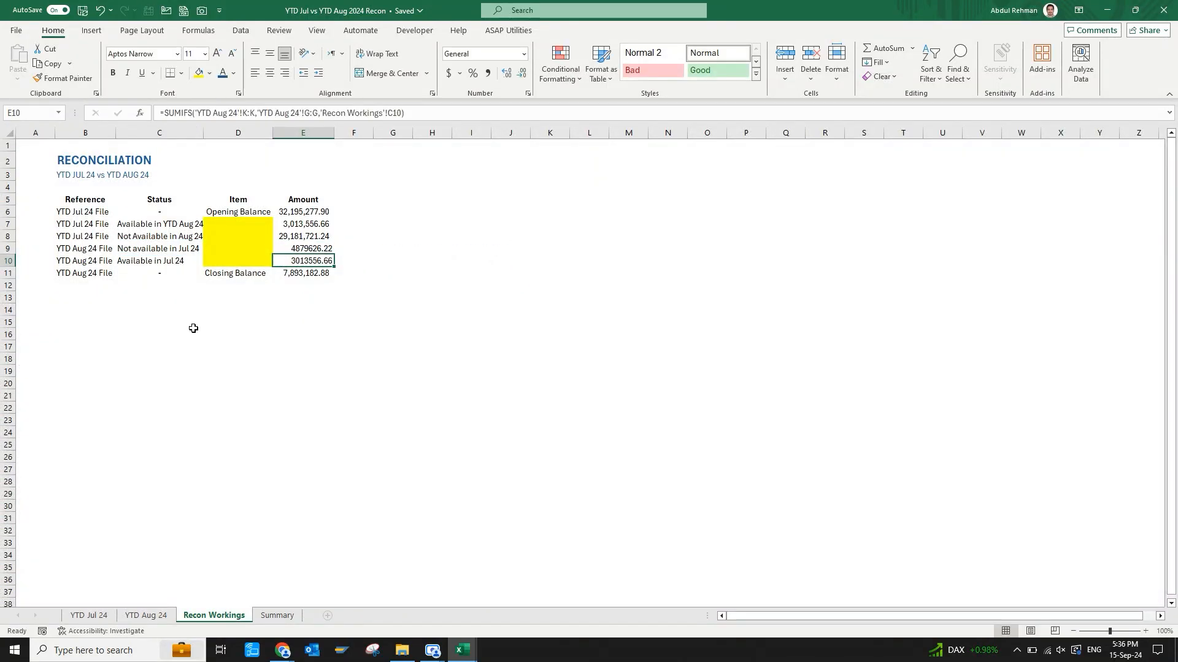
pyautogui.press('Up')
pyautogui.hotkey('shift', 'Down')
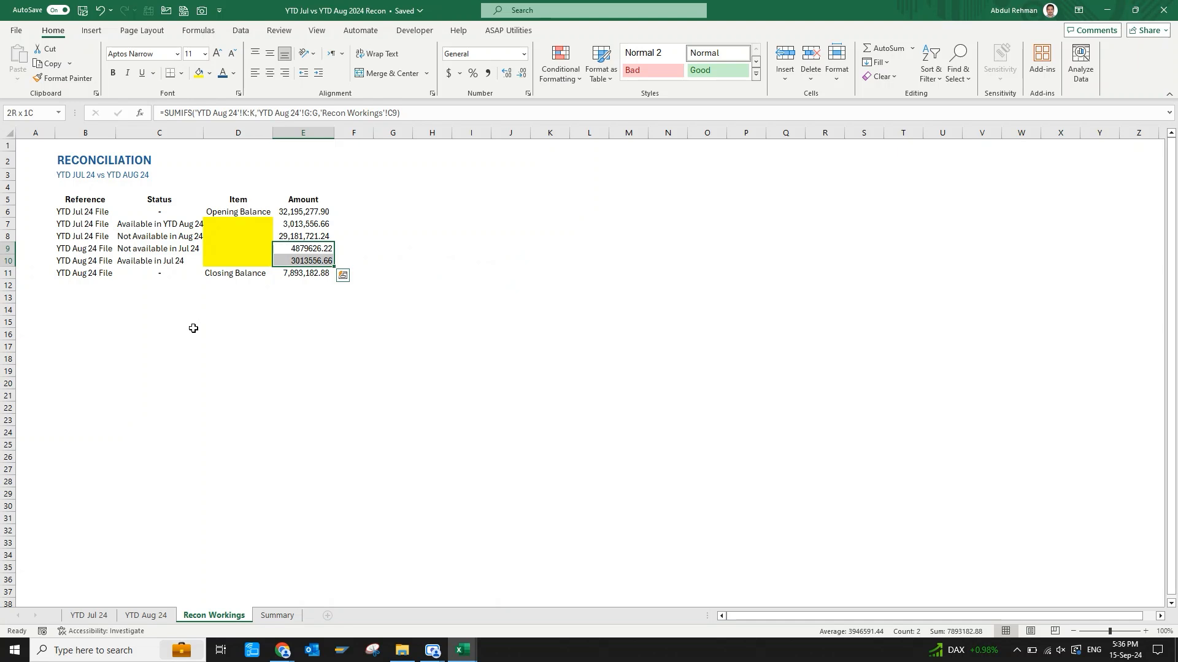
pyautogui.click(488, 72)
pyautogui.click(355, 298)
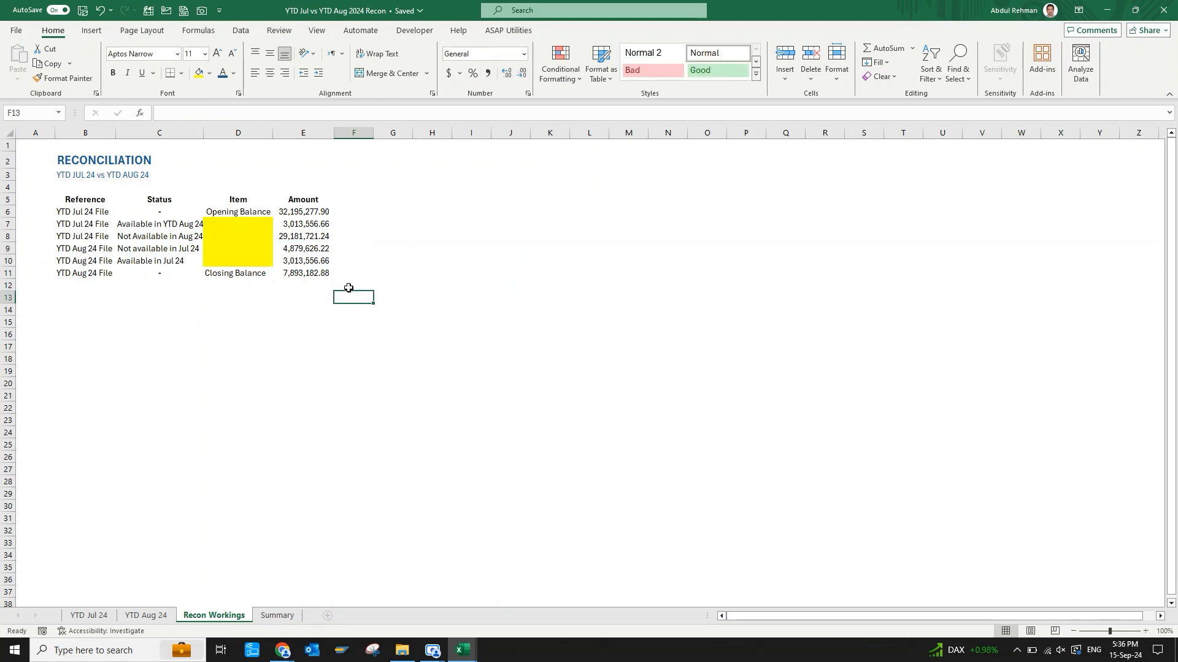
pyautogui.click(311, 273)
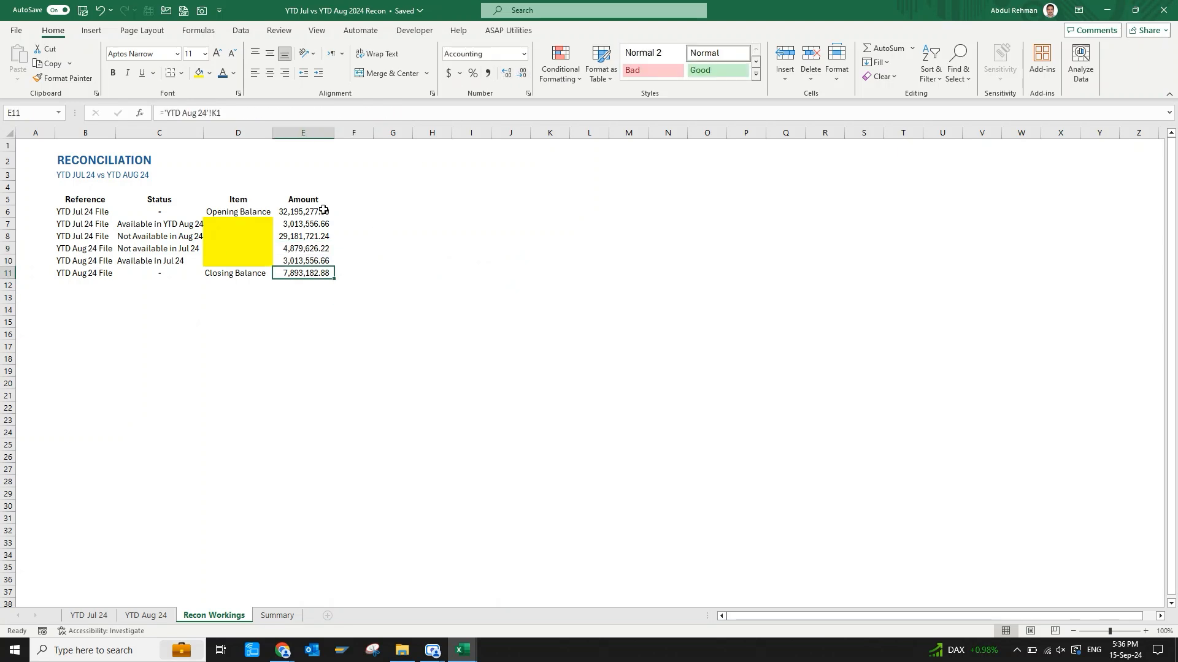
pyautogui.moveTo(323, 210); pyautogui.dragTo(313, 258)
pyautogui.click(351, 246)
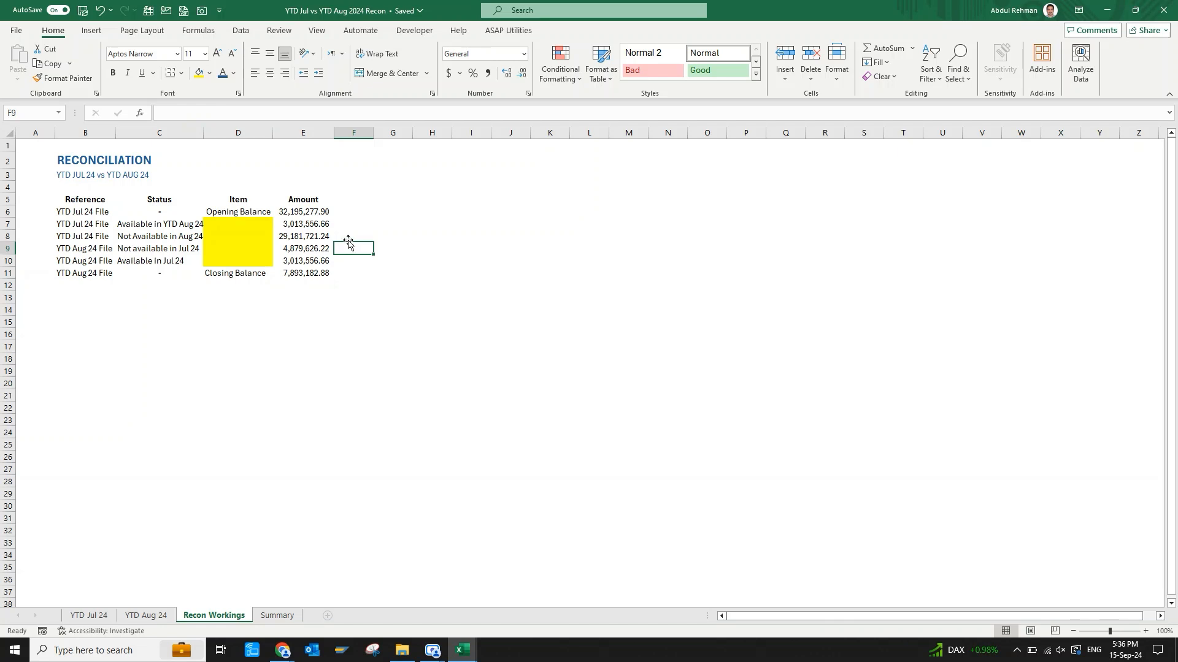
pyautogui.click(344, 224)
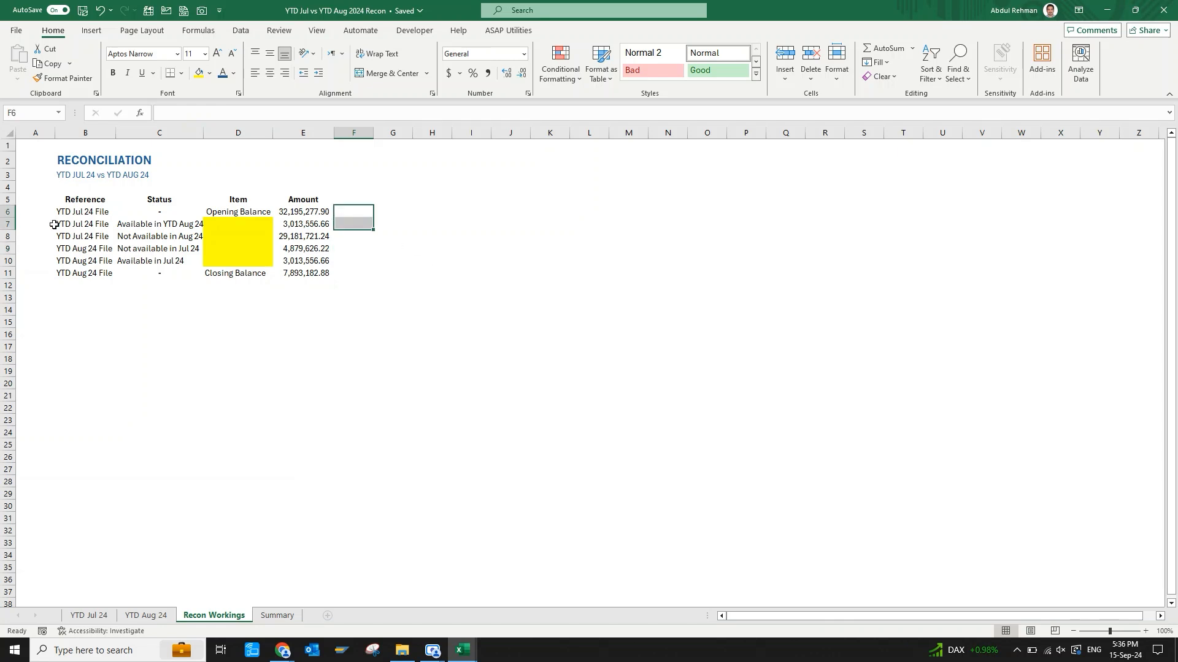
# Try a red fill on the two "Available" rows, B7:E7 and B10:E10, and undo it.
pyautogui.moveTo(58, 224); pyautogui.dragTo(314, 225)
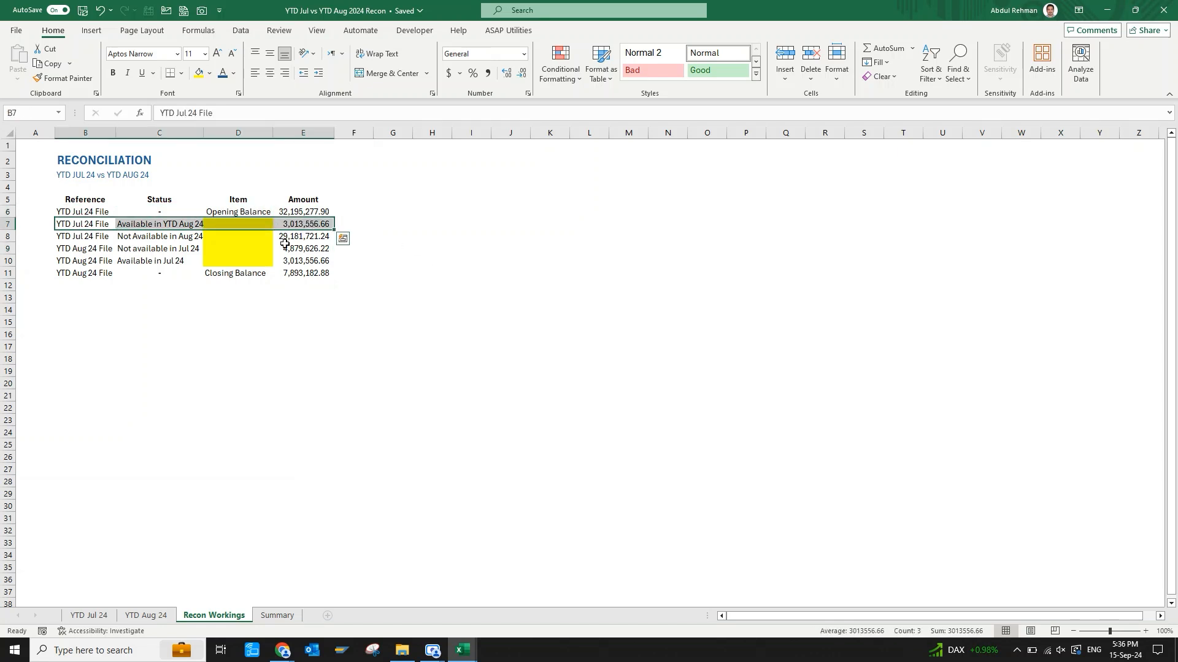
pyautogui.keyDown('ctrl'); pyautogui.moveTo(91, 262); pyautogui.dragTo(308, 258); pyautogui.keyUp('ctrl')
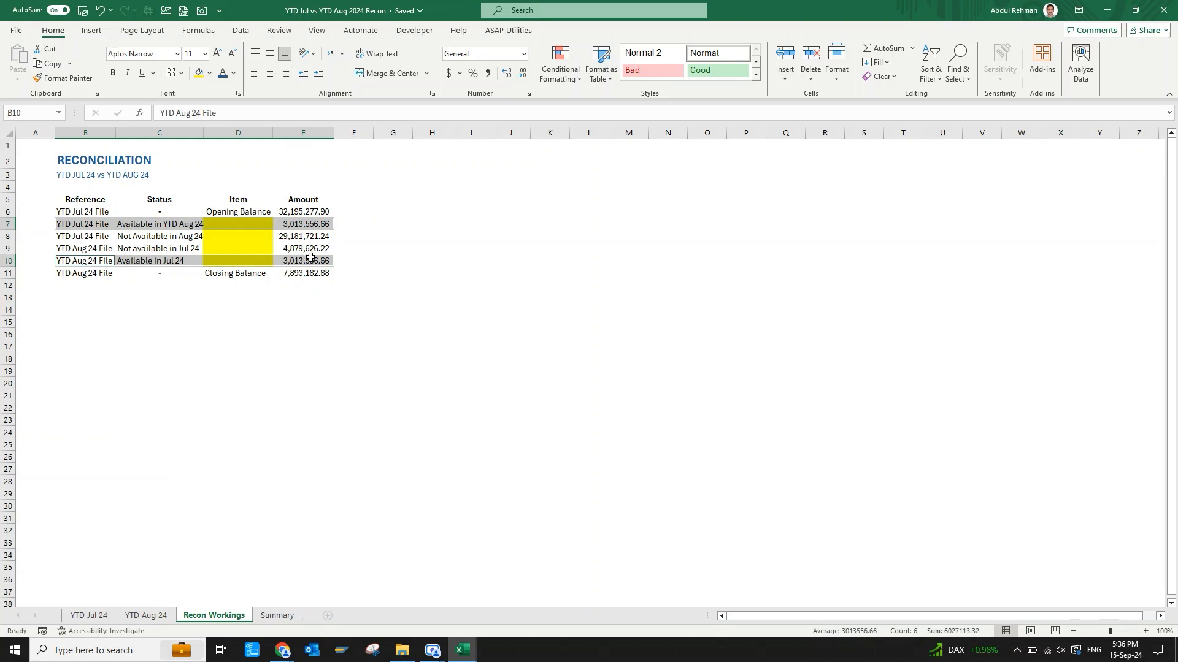
pyautogui.click(210, 73)
pyautogui.click(209, 188)
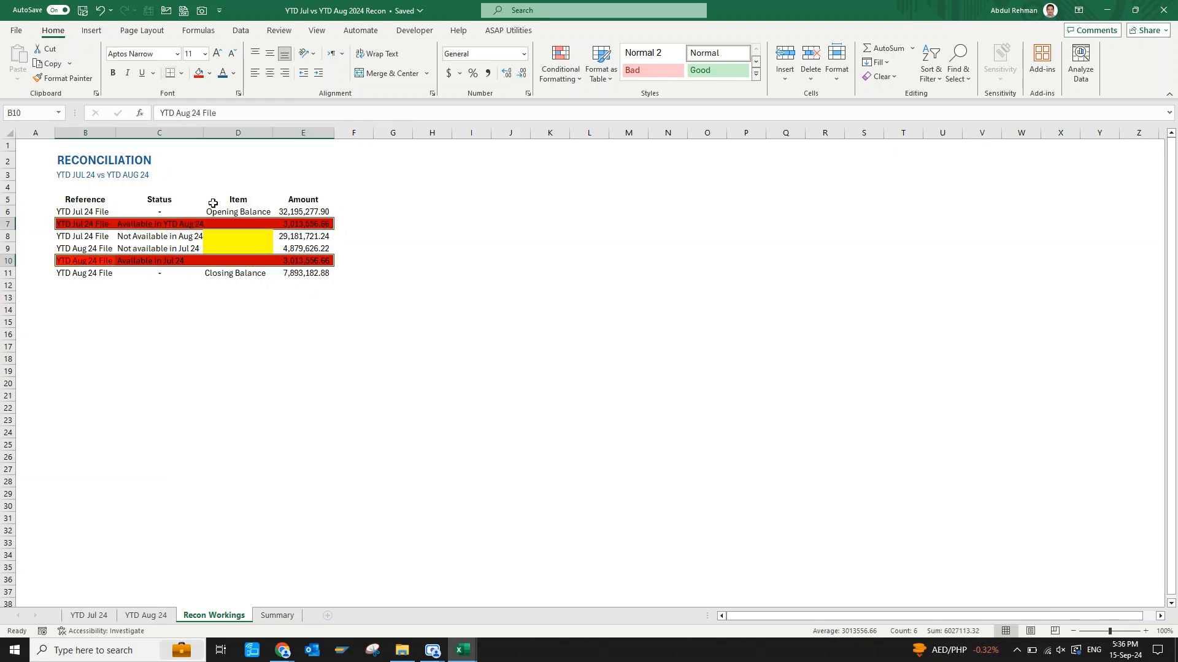
pyautogui.click(219, 288)
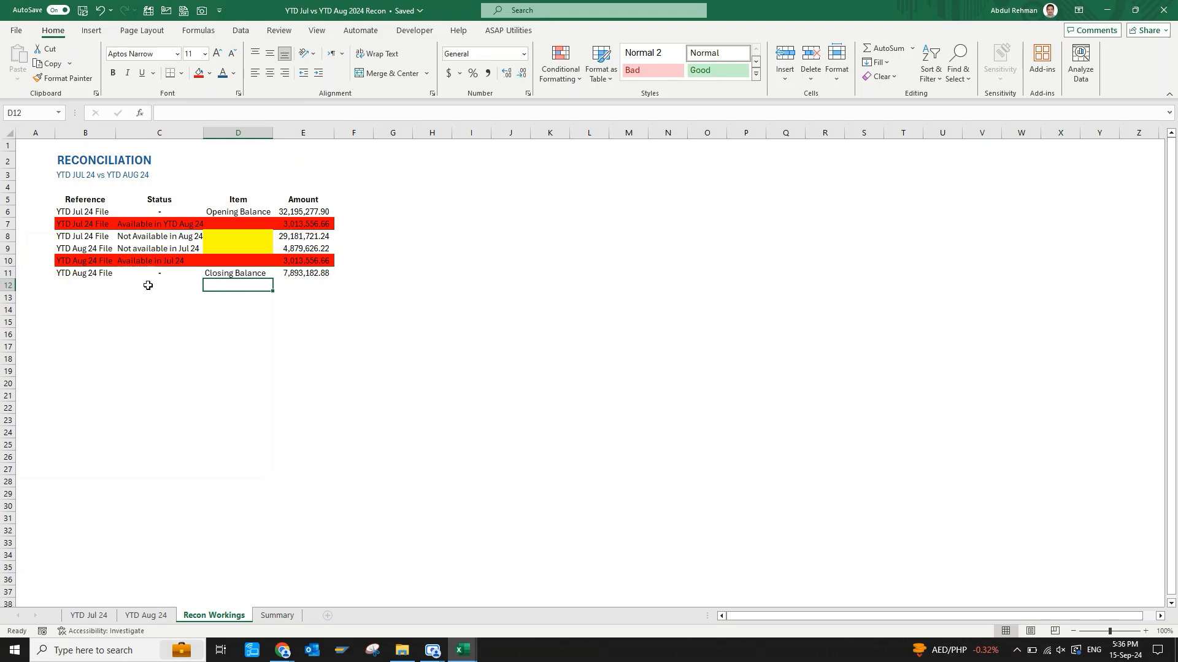
pyautogui.hotkey('ctrl', 'z')
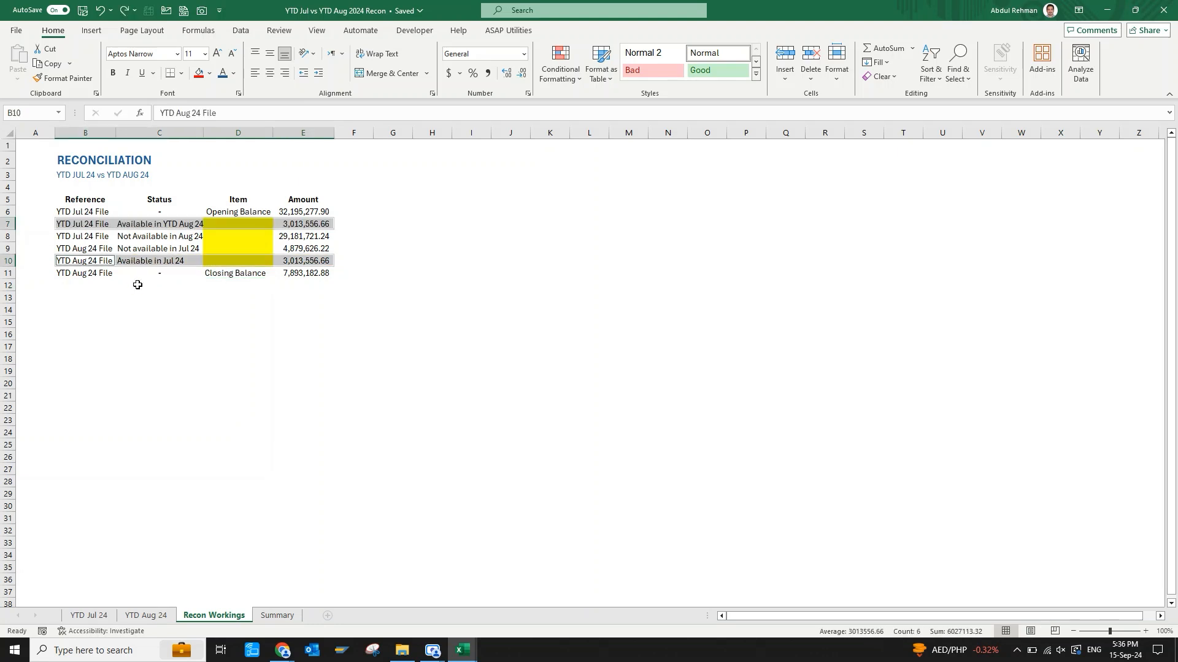
pyautogui.click(71, 260)
pyautogui.click(4, 261)
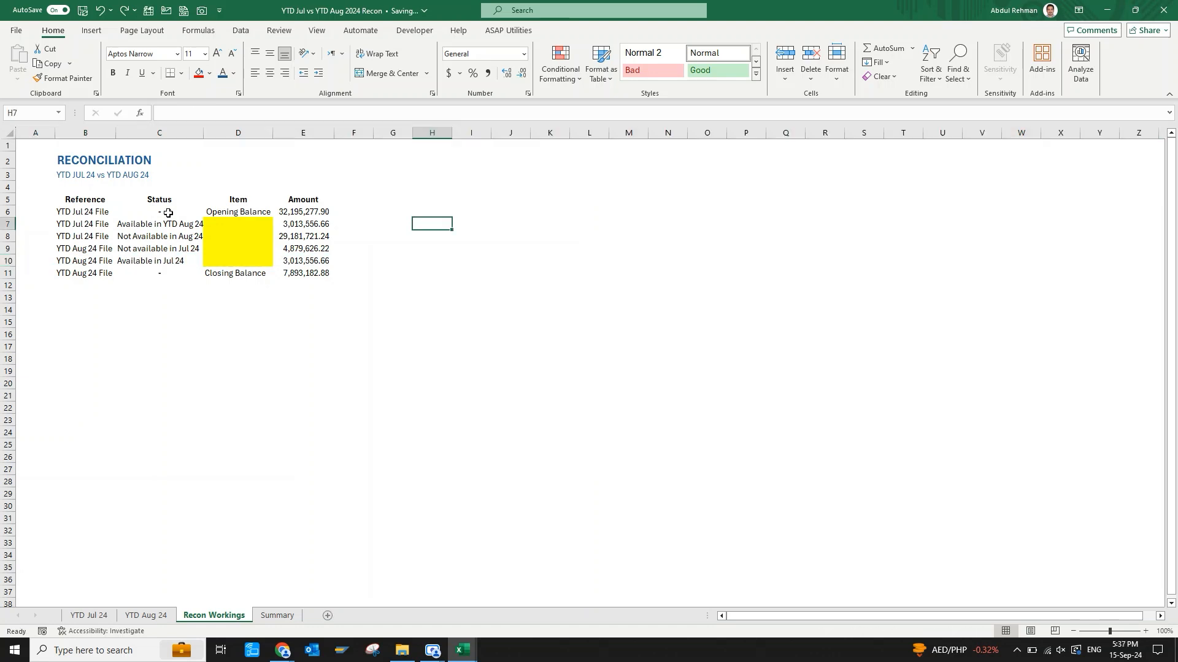
pyautogui.moveTo(168, 213); pyautogui.dragTo(169, 270)
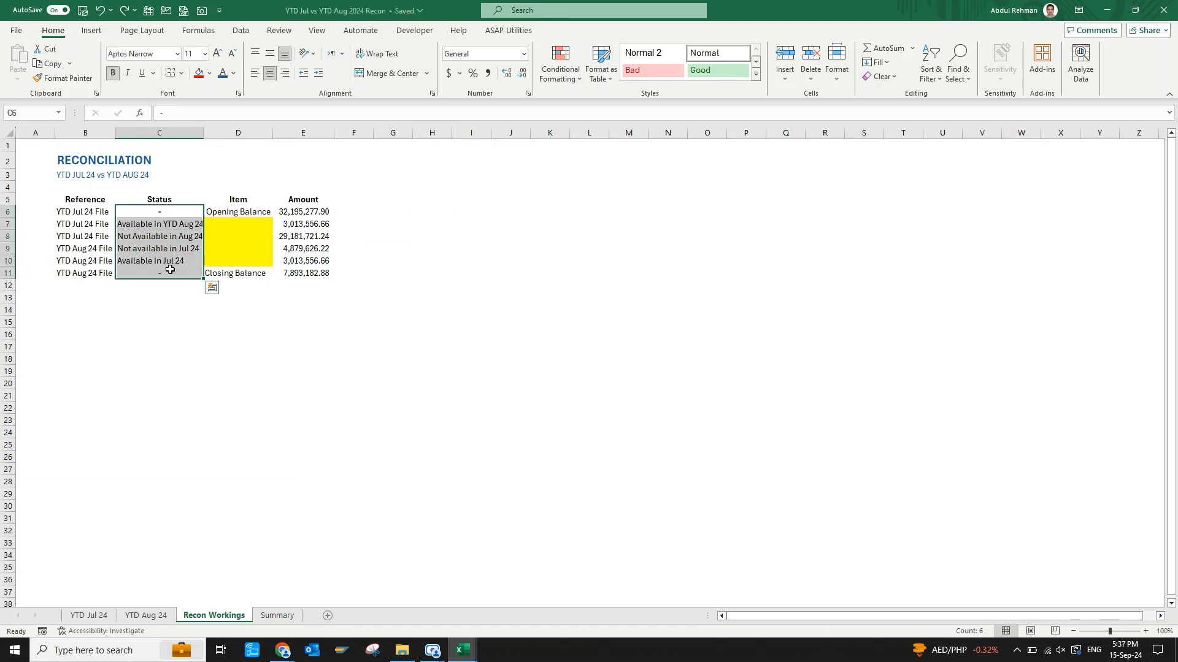
pyautogui.hotkey('ctrl', 'c')
pyautogui.hotkey('ctrl', 'alt', 'v')
pyautogui.press('v')
pyautogui.press('Return')
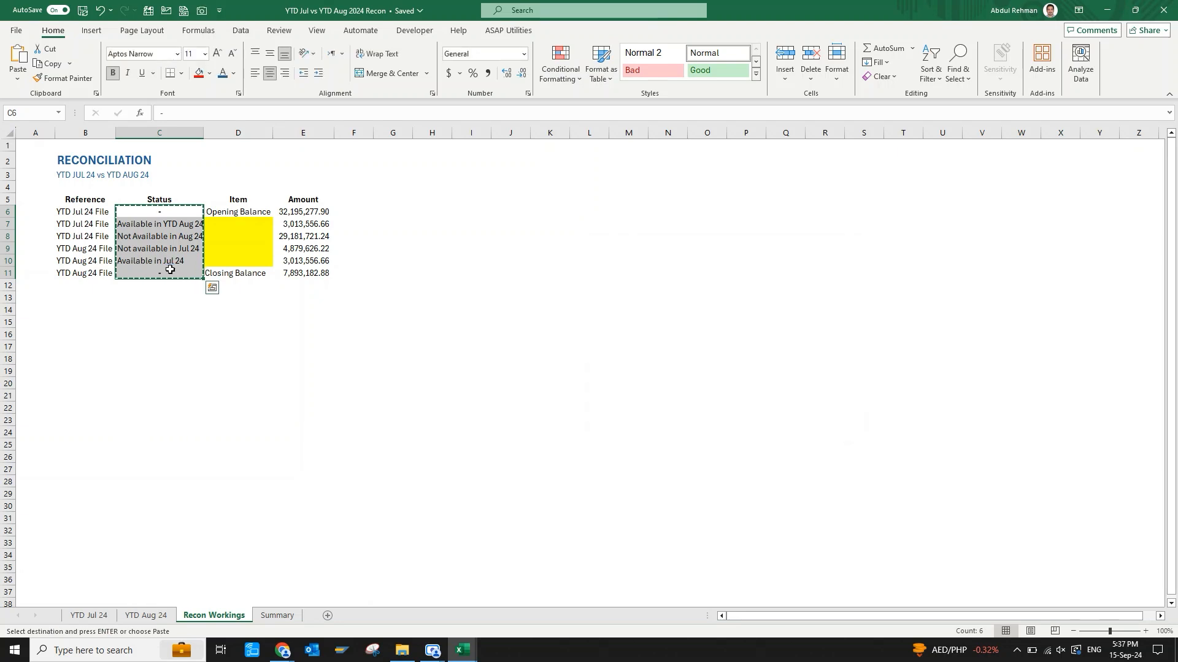
pyautogui.press('Escape')
pyautogui.click(284, 241)
pyautogui.hotkey('alt', 'h')
pyautogui.press('k')
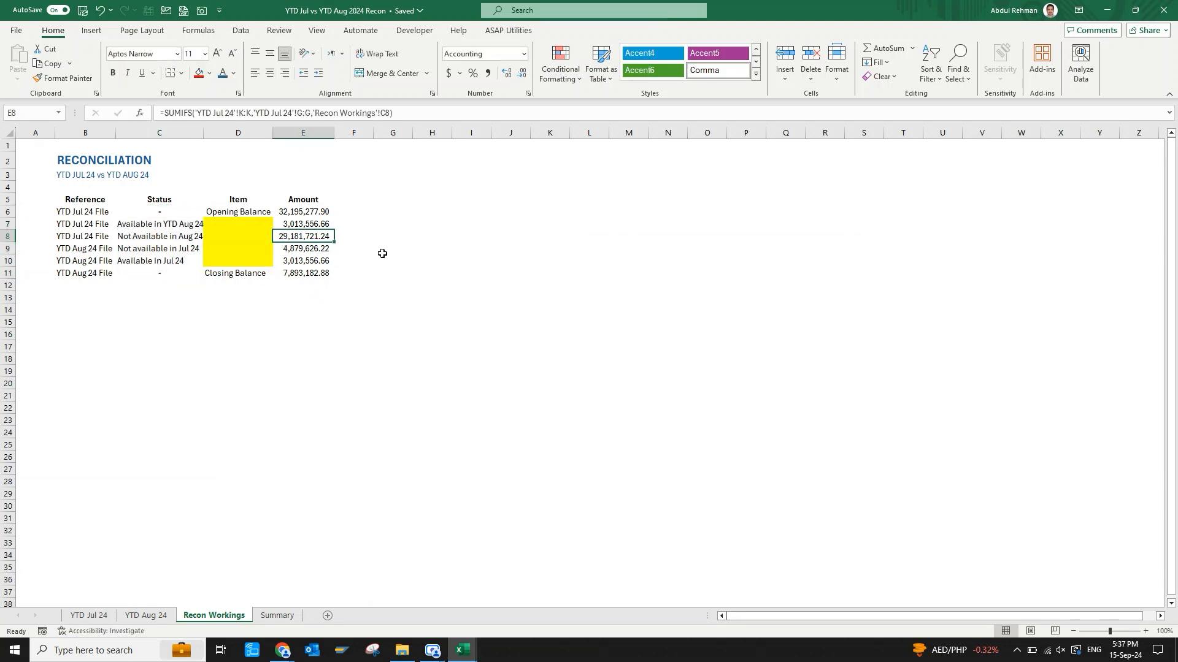
# Delete row 7, the "Available in YTD Aug 24" line of the reconciliation table.
pyautogui.click(11, 224)
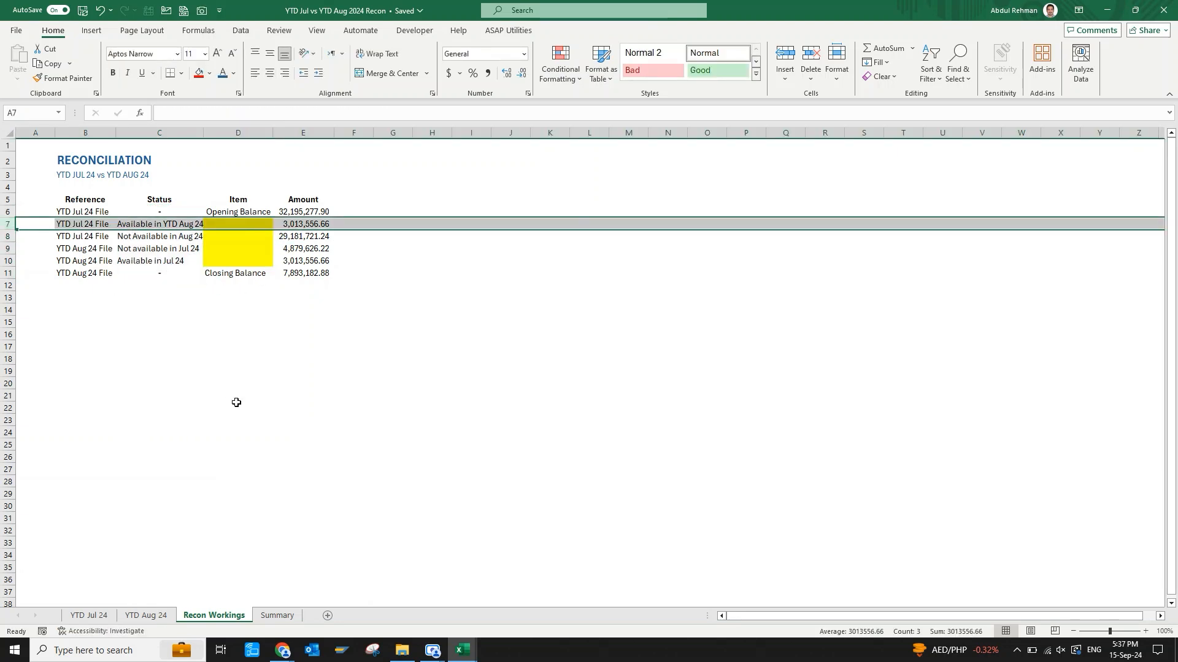
pyautogui.hotkey('ctrl', '-')
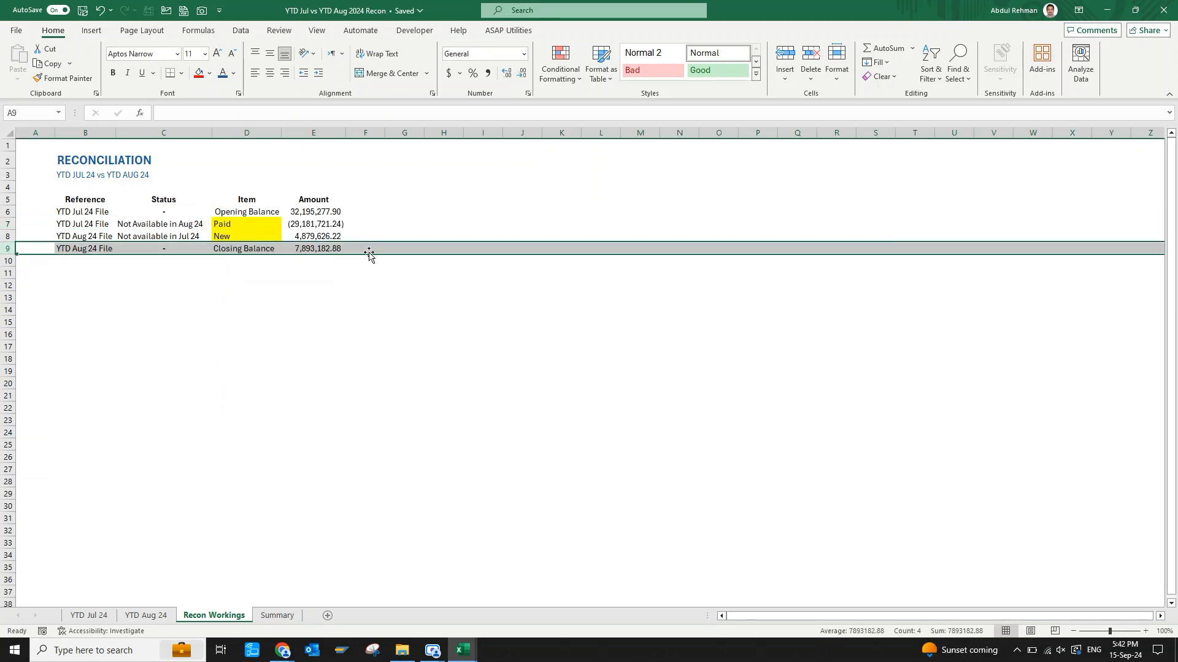
# Check the sum of the opening balance, Paid and New amounts in E6:E8 against the closing balance in E9.
pyautogui.click(357, 271)
pyautogui.click(316, 211)
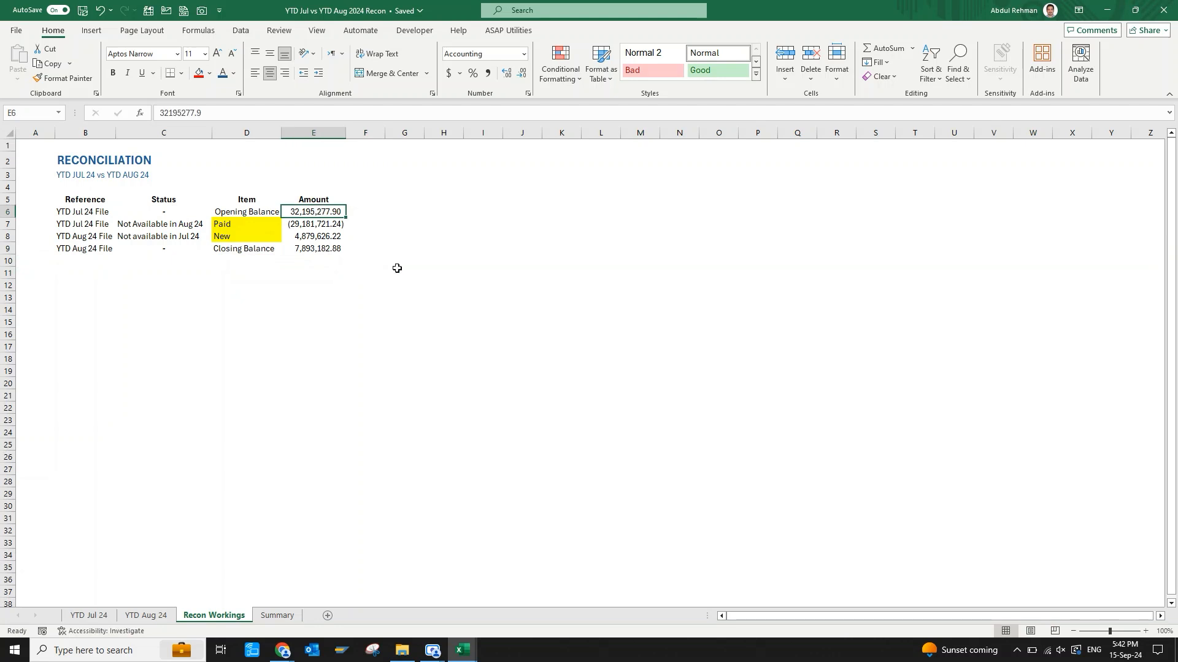
pyautogui.hotkey('shift', 'Down')
pyautogui.hotkey('shift', 'Down')
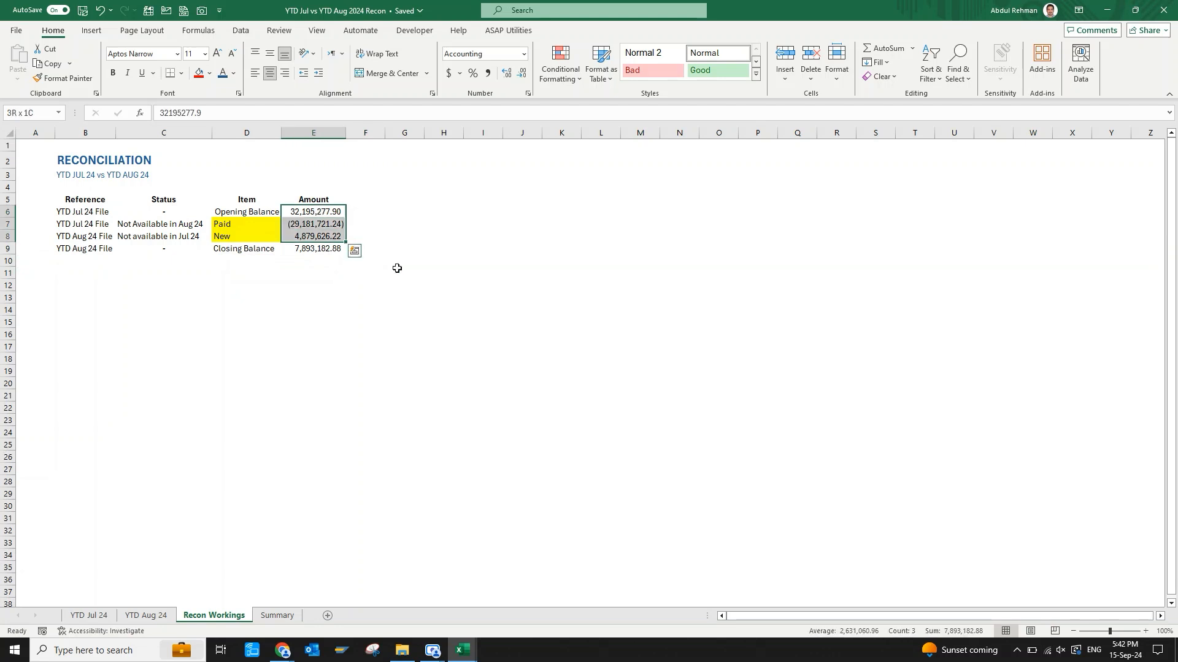
pyautogui.click(313, 251)
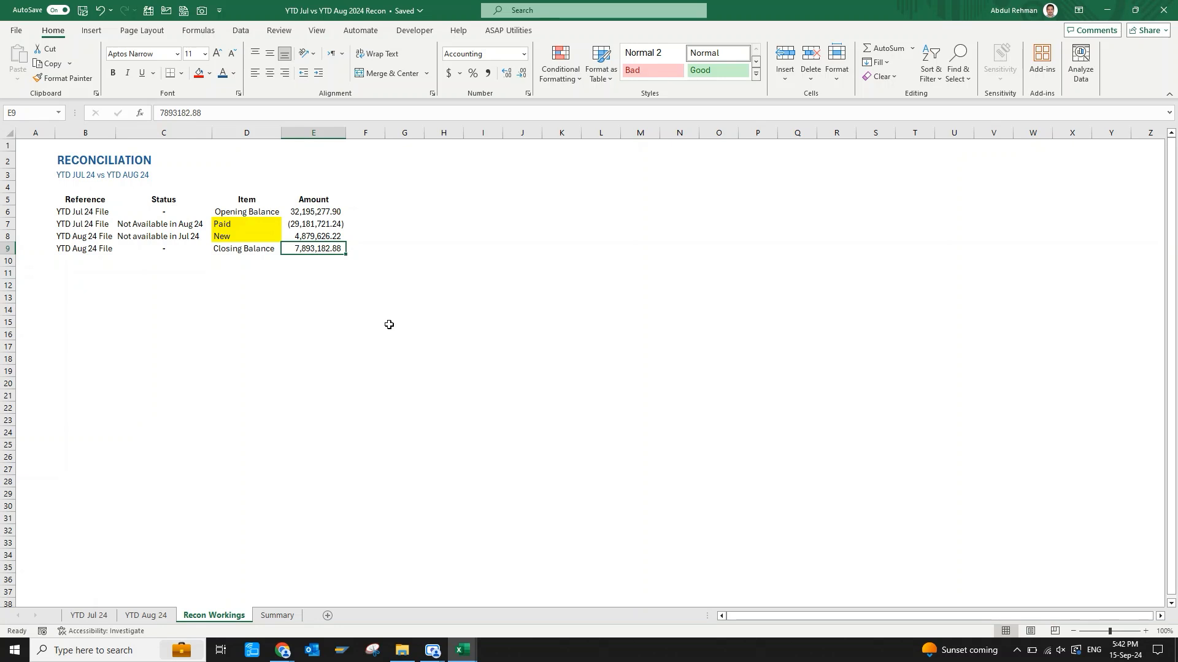
# Remove the yellow fill from the Paid and New item cells, D7:D8.
pyautogui.press('Left')
pyautogui.press('Up')
pyautogui.press('Up')
pyautogui.hotkey('shift', 'Down')
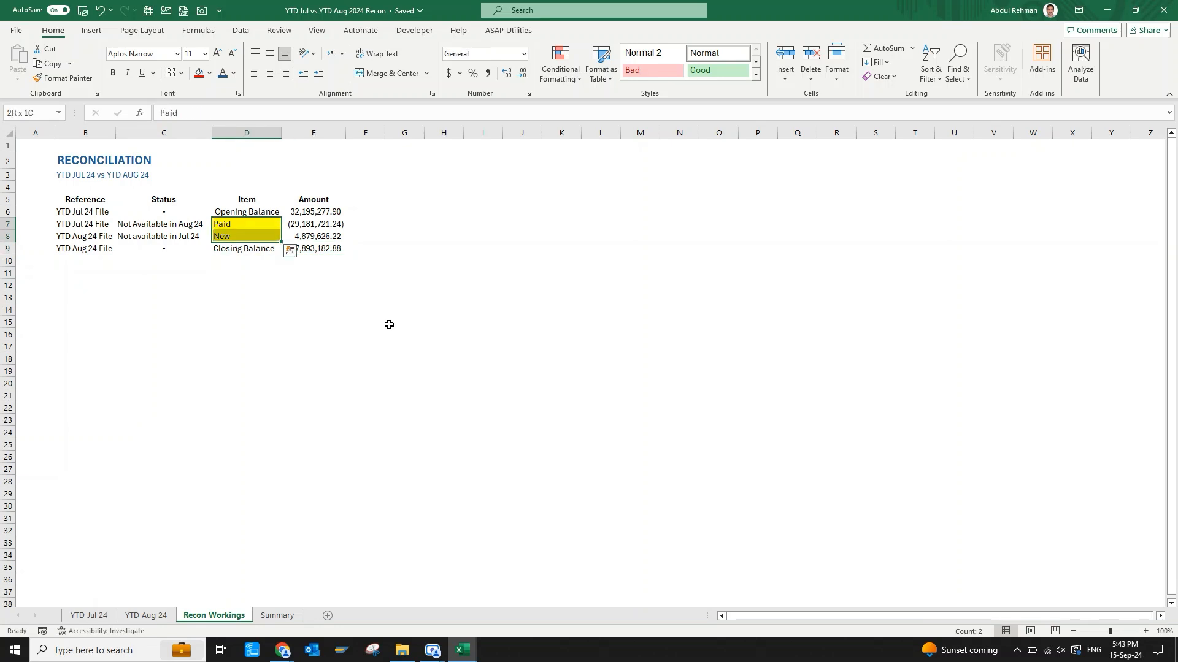
pyautogui.press('h')
pyautogui.press('f')
pyautogui.press('c')
pyautogui.press('Return')
pyautogui.hotkey('alt', 'h')
pyautogui.press('h')
pyautogui.press('n')
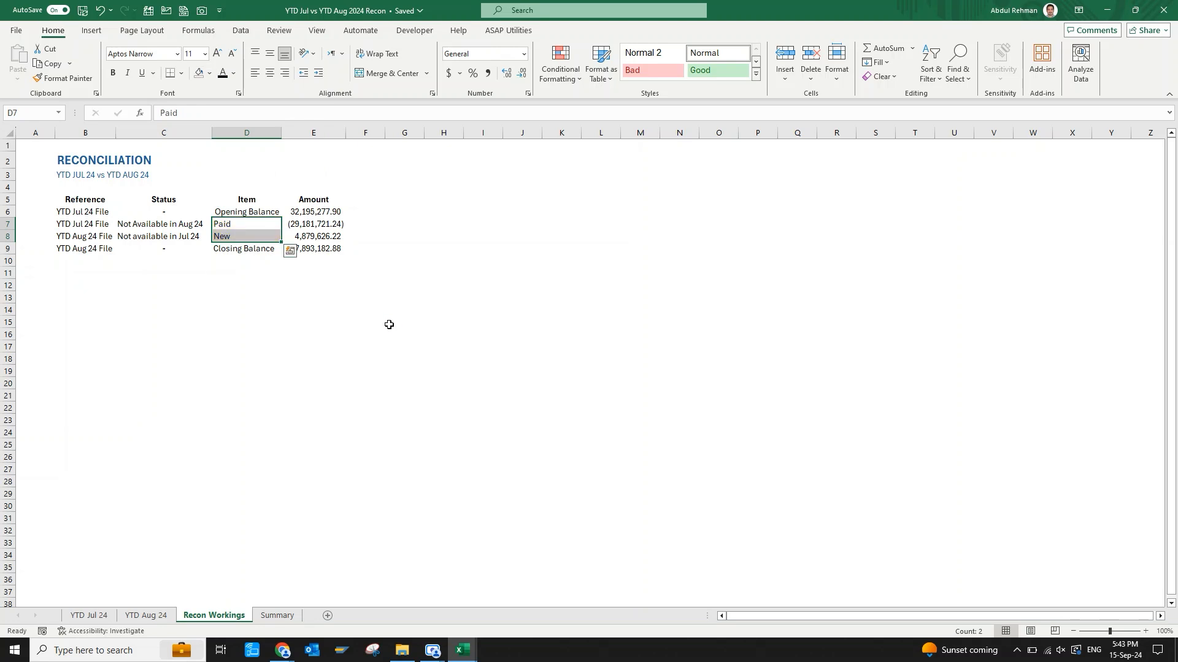
# Apply all borders to the reconciliation table, B5:E9.
pyautogui.press('Left')
pyautogui.press('Left')
pyautogui.press('Up')
pyautogui.press('Up')
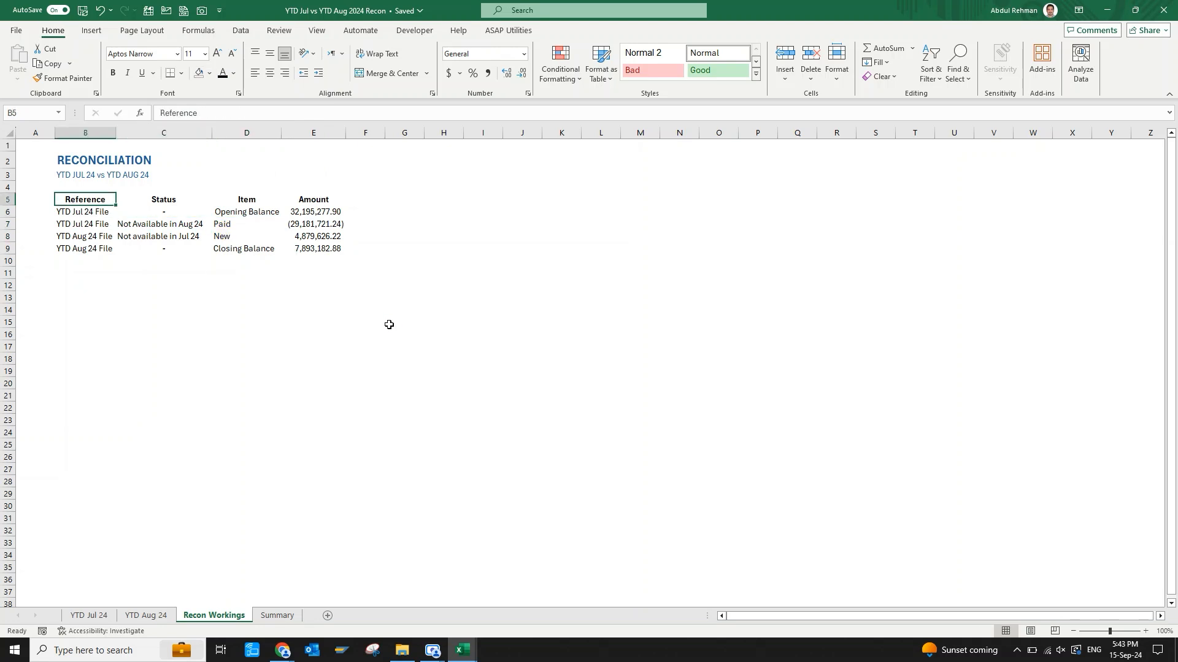
pyautogui.hotkey('ctrl', 'shift', 'Right')
pyautogui.hotkey('ctrl', 'shift', 'Down')
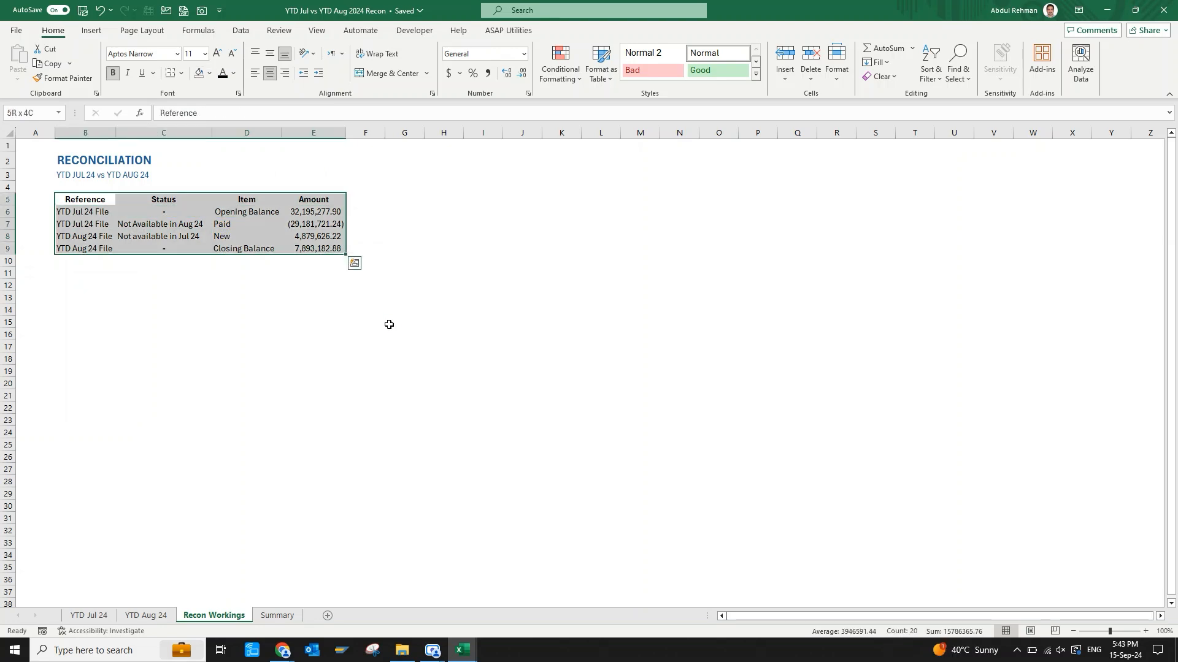
pyautogui.click(98, 201)
pyautogui.hotkey('ctrl', 'a')
pyautogui.hotkey('alt', 'h')
pyautogui.press('b')
pyautogui.press('a')
# Fill the table's header row B5:E5 with the standard yellow.
pyautogui.click(98, 202)
pyautogui.hotkey('ctrl', 'shift', 'Right')
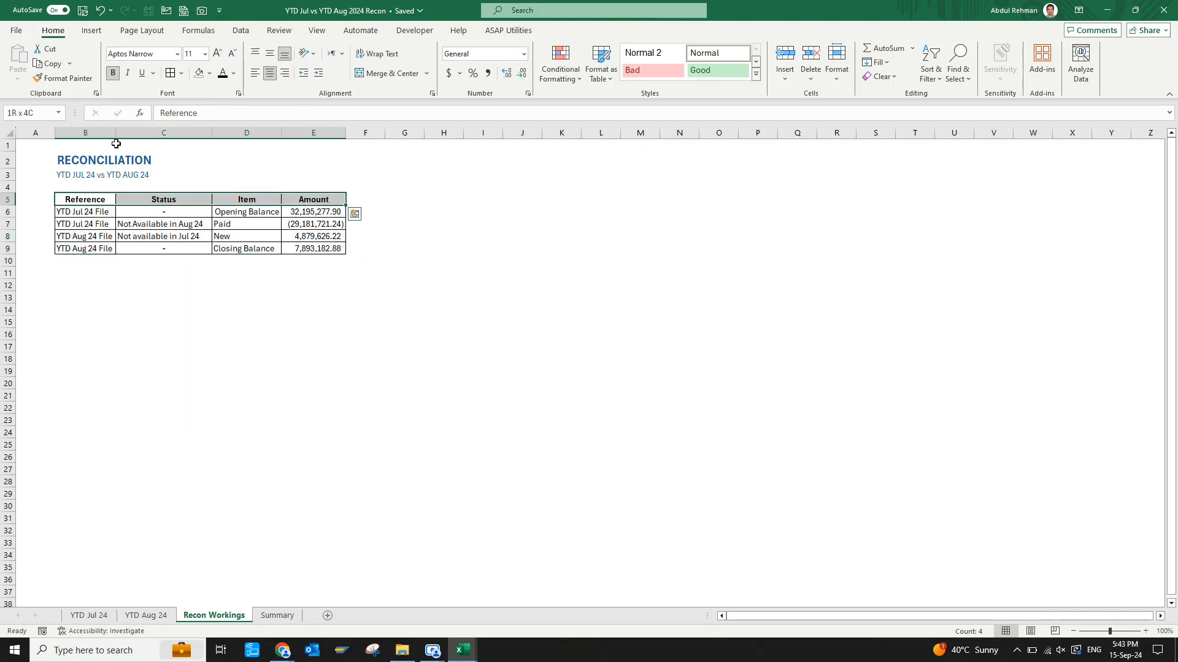
pyautogui.click(210, 74)
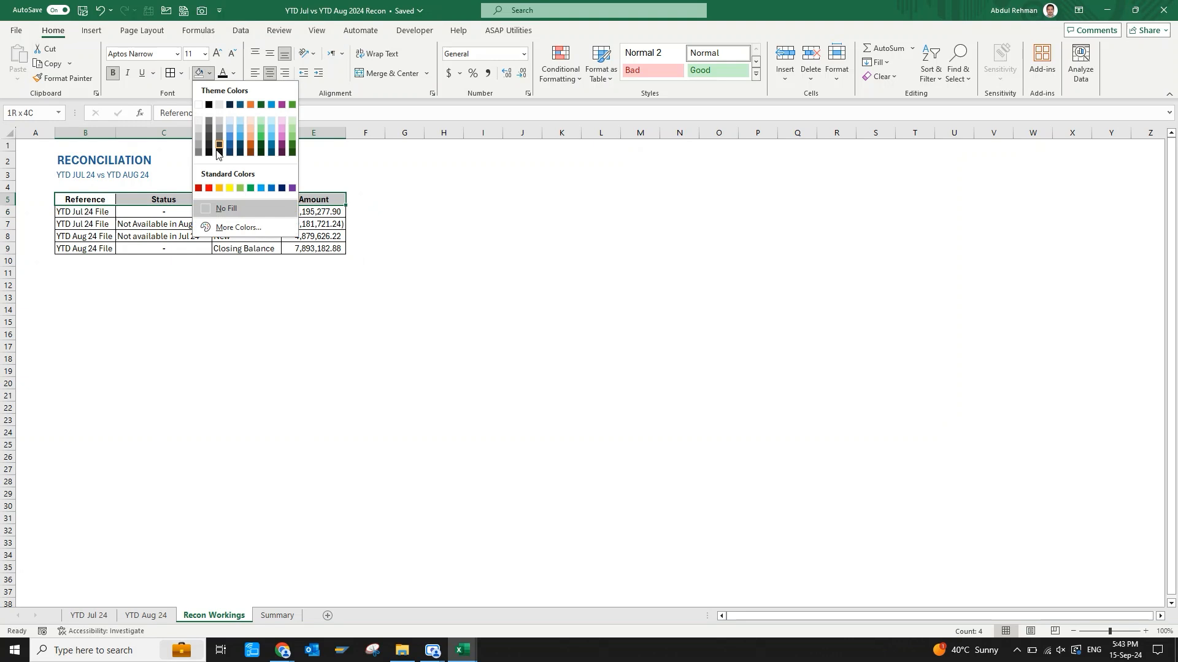
pyautogui.click(232, 186)
pyautogui.click(221, 301)
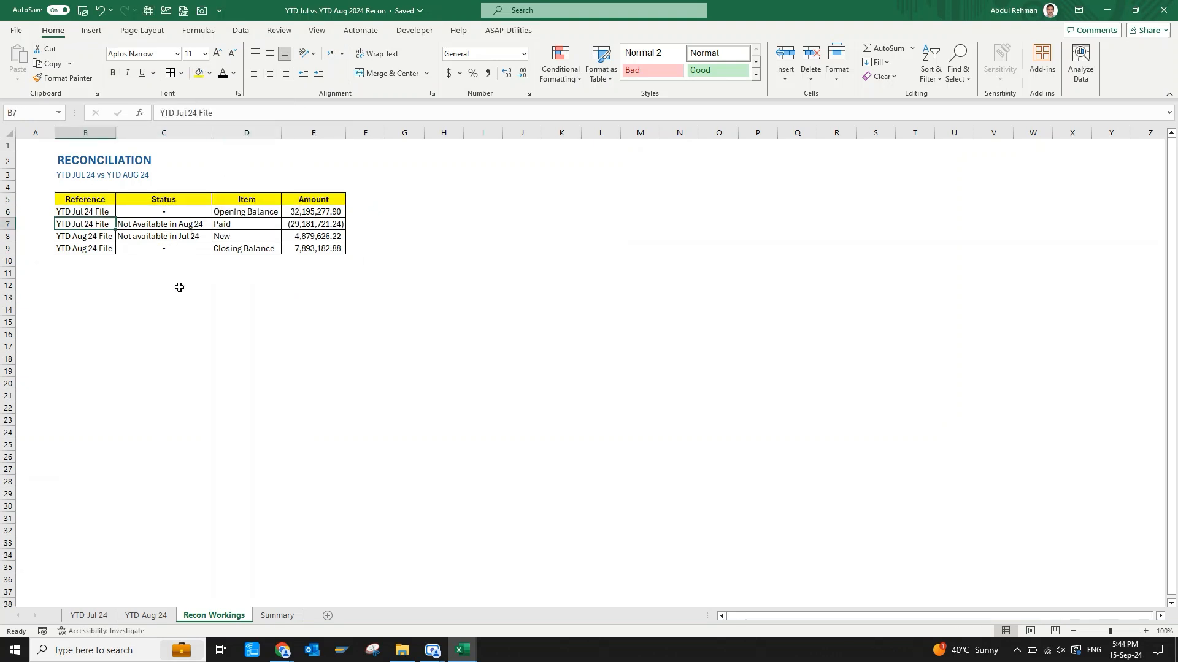
# Insert a blank row 7 above the Paid line and move the New line from B9:E9 into it.
pyautogui.hotkey('shift', 'space')
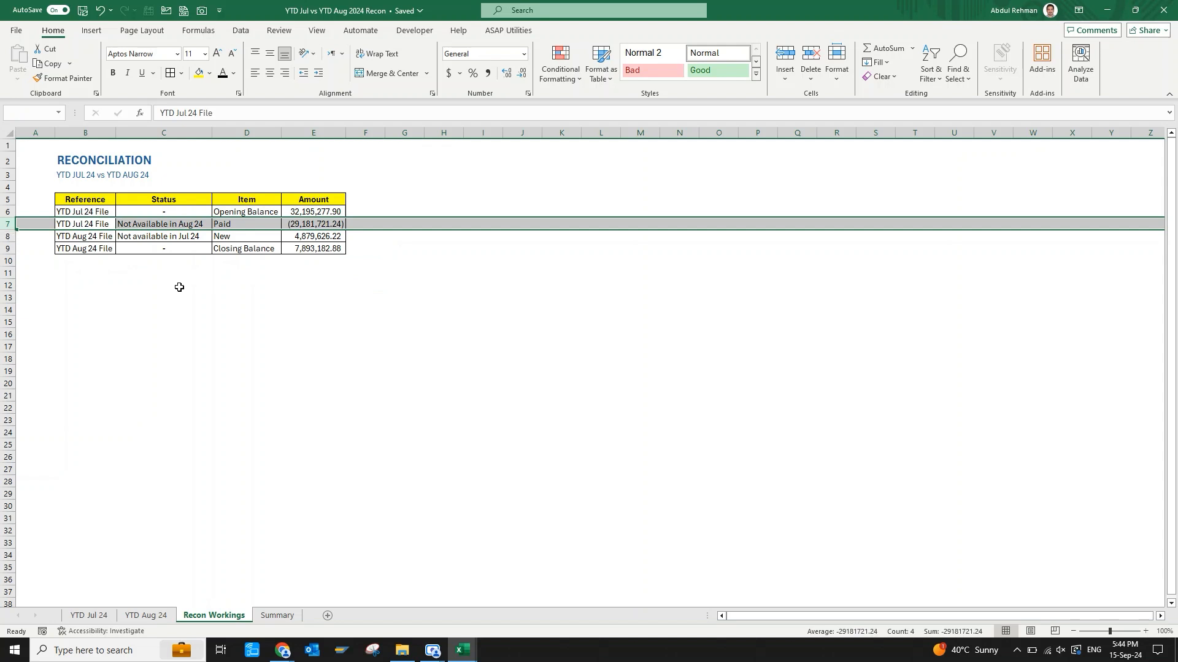
pyautogui.hotkey('ctrl', 'shift', '+')
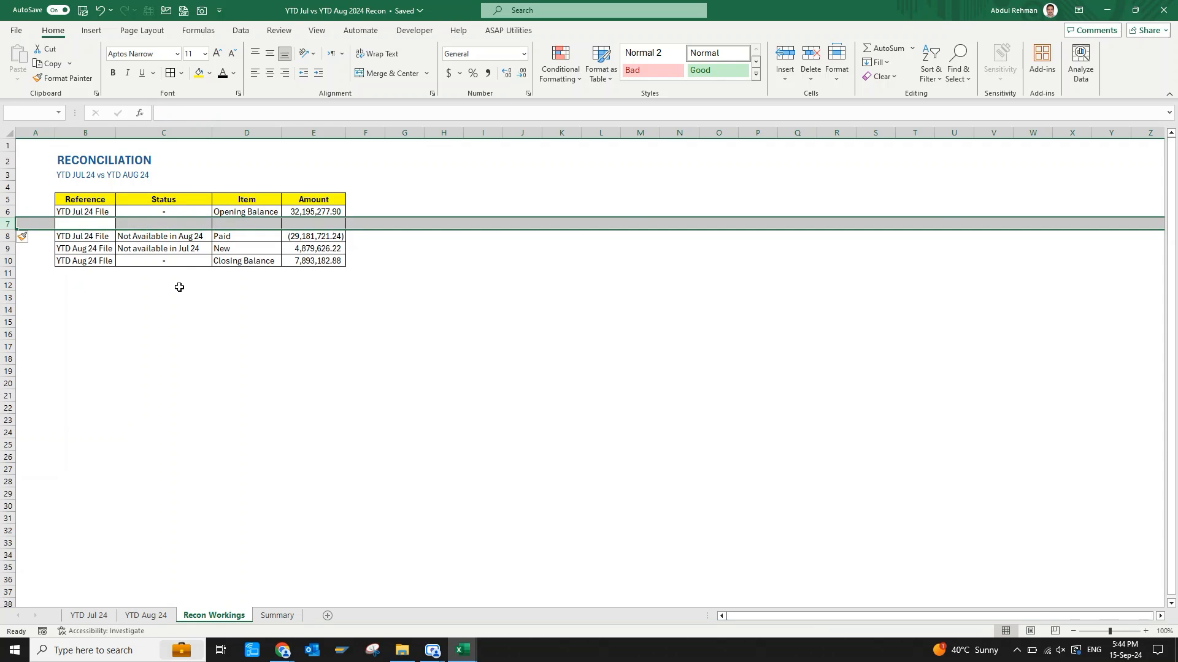
pyautogui.press('Down')
pyautogui.press('Down')
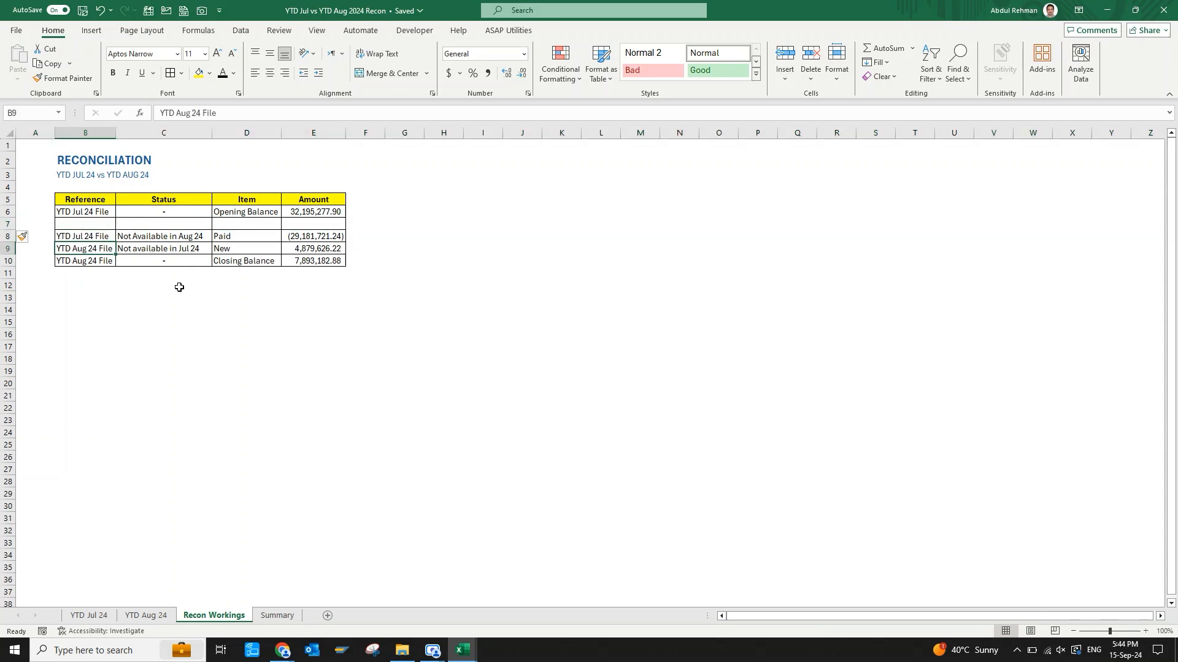
pyautogui.hotkey('ctrl', 'shift', 'Right')
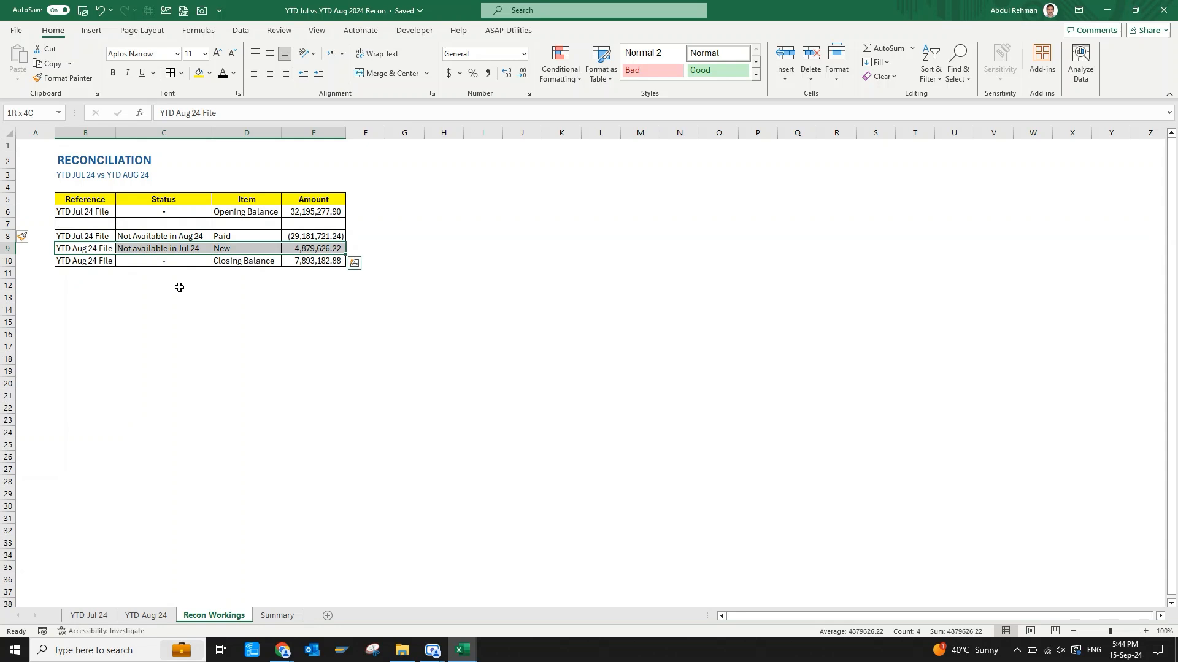
pyautogui.hotkey('ctrl', 'c')
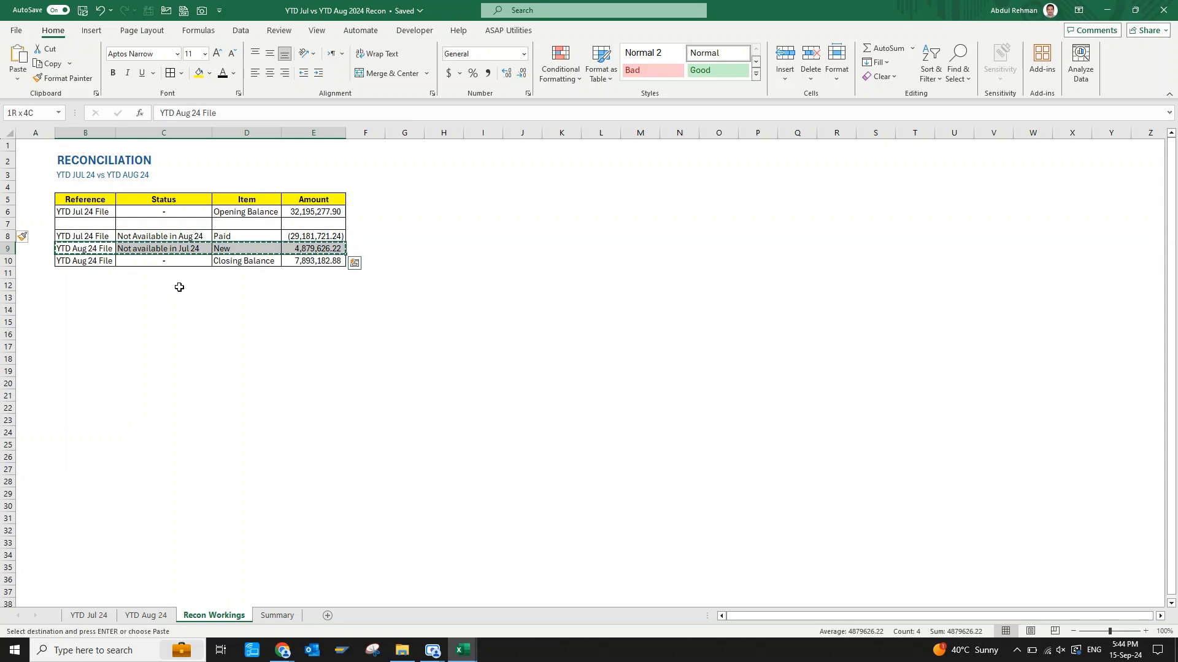
pyautogui.press('Up')
pyautogui.press('Up')
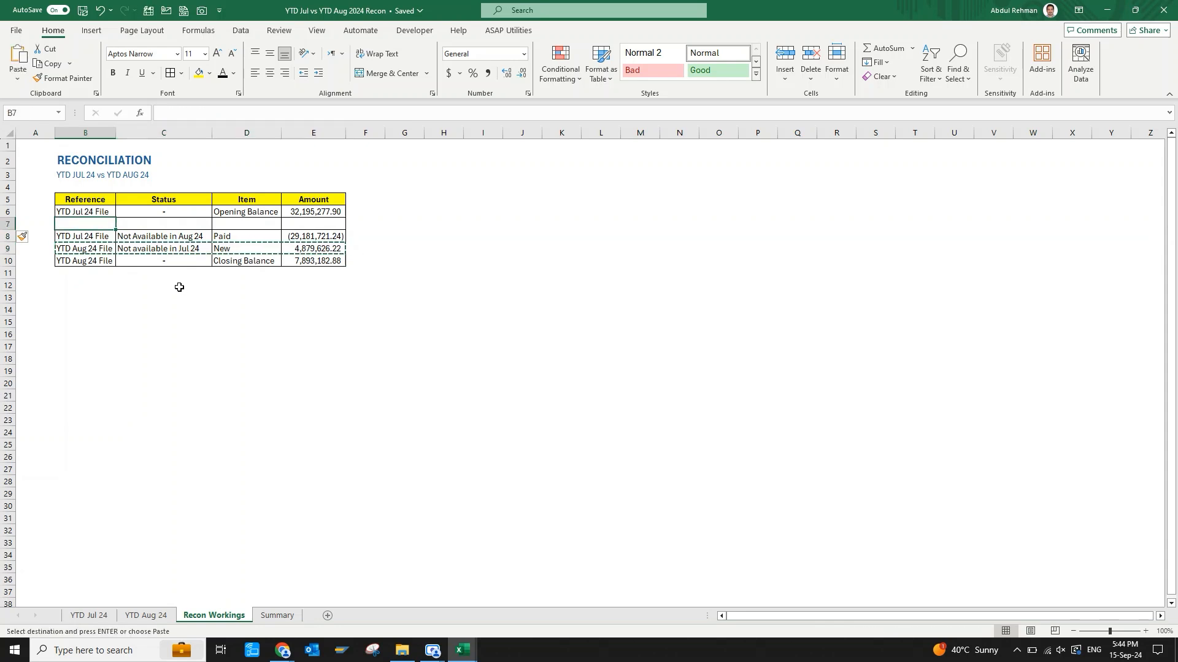
pyautogui.hotkey('ctrl', 'v')
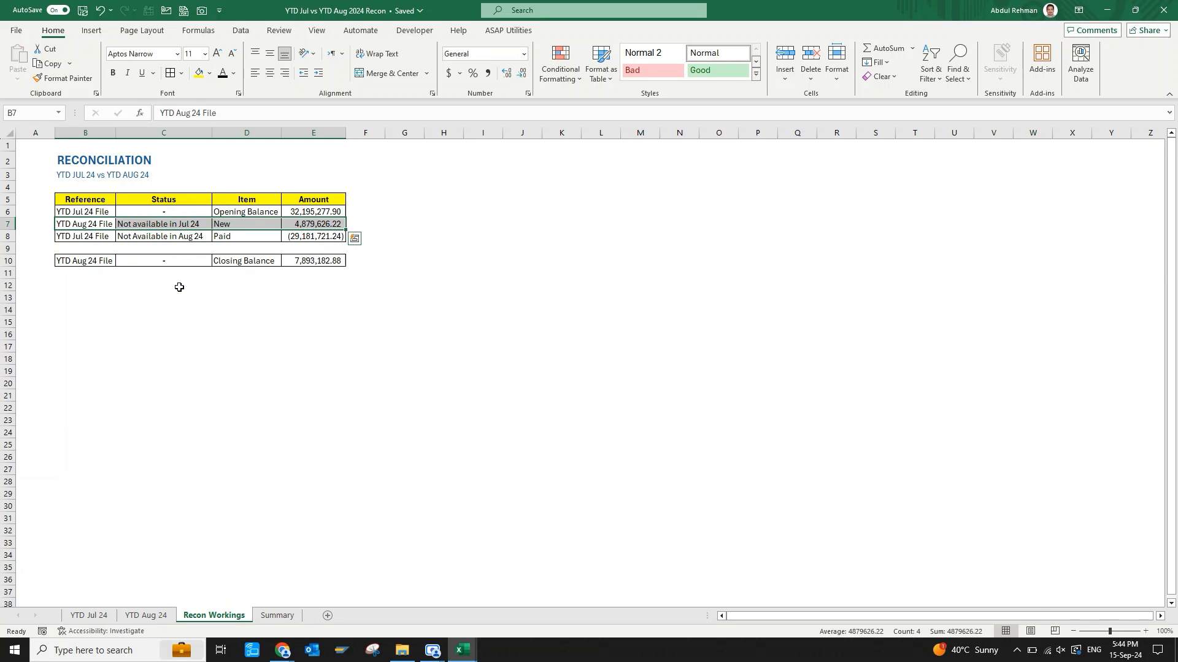
# Delete the emptied row 9 above the closing balance.
pyautogui.press('Down')
pyautogui.press('Down')
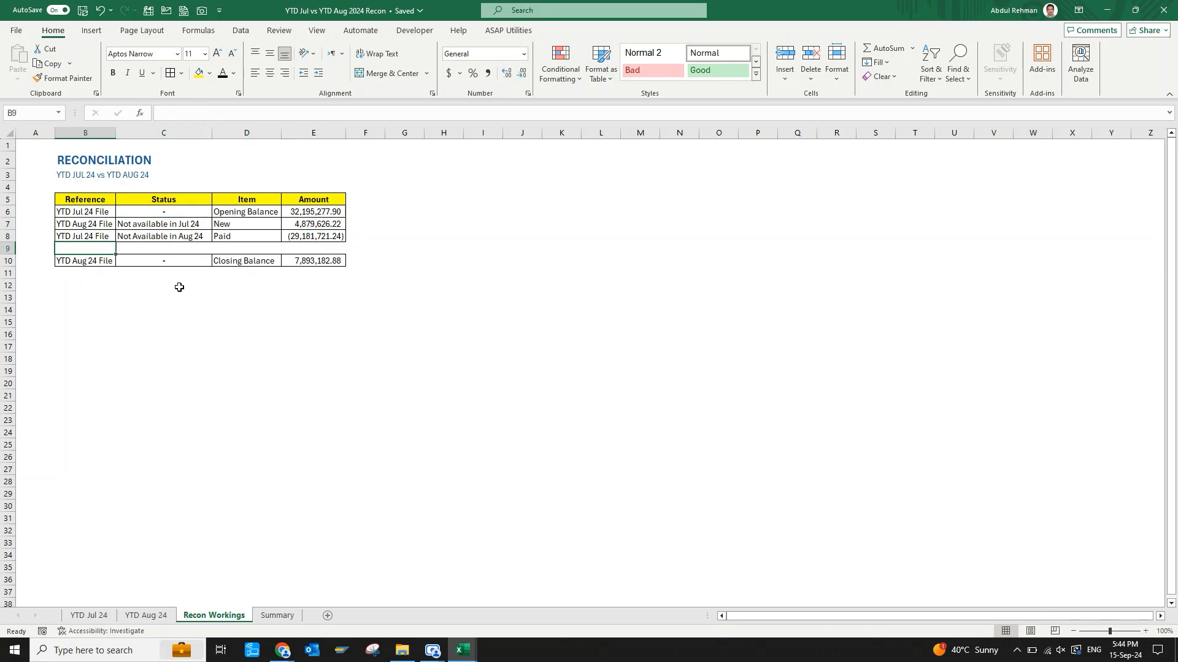
pyautogui.hotkey('shift', 'space')
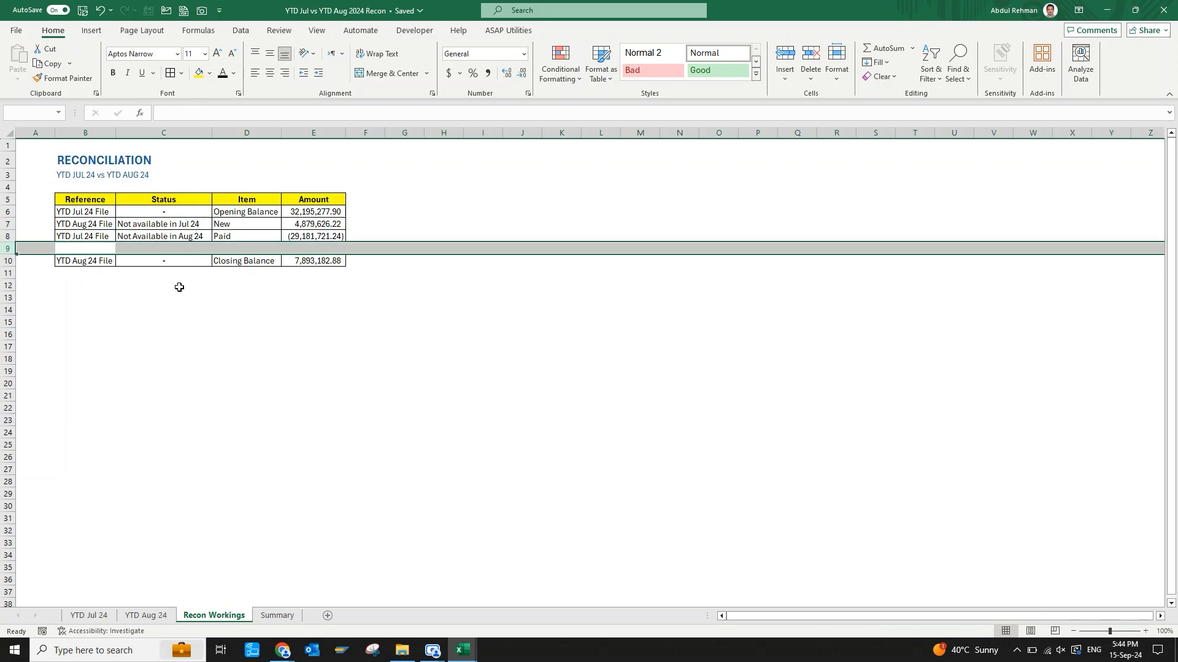
pyautogui.hotkey('ctrl', '-')
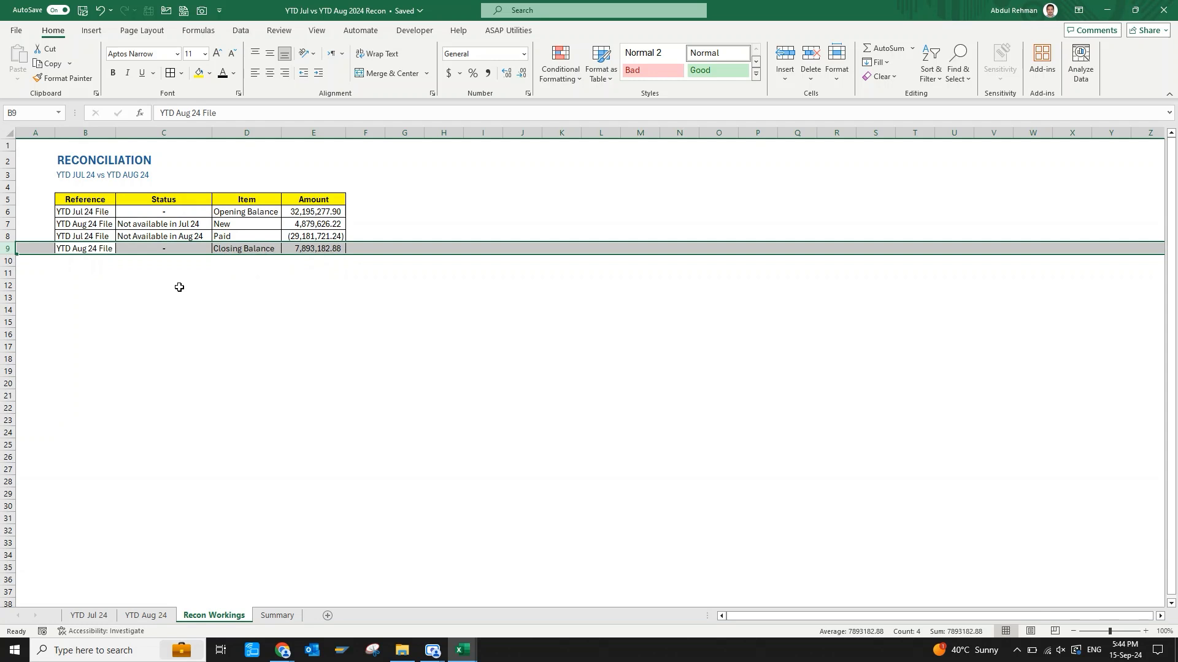
# Insert a waterfall chart from the Item and Amount data in D5:E9 and place it below the reconciliation table, starting at column B.
pyautogui.press('Down')
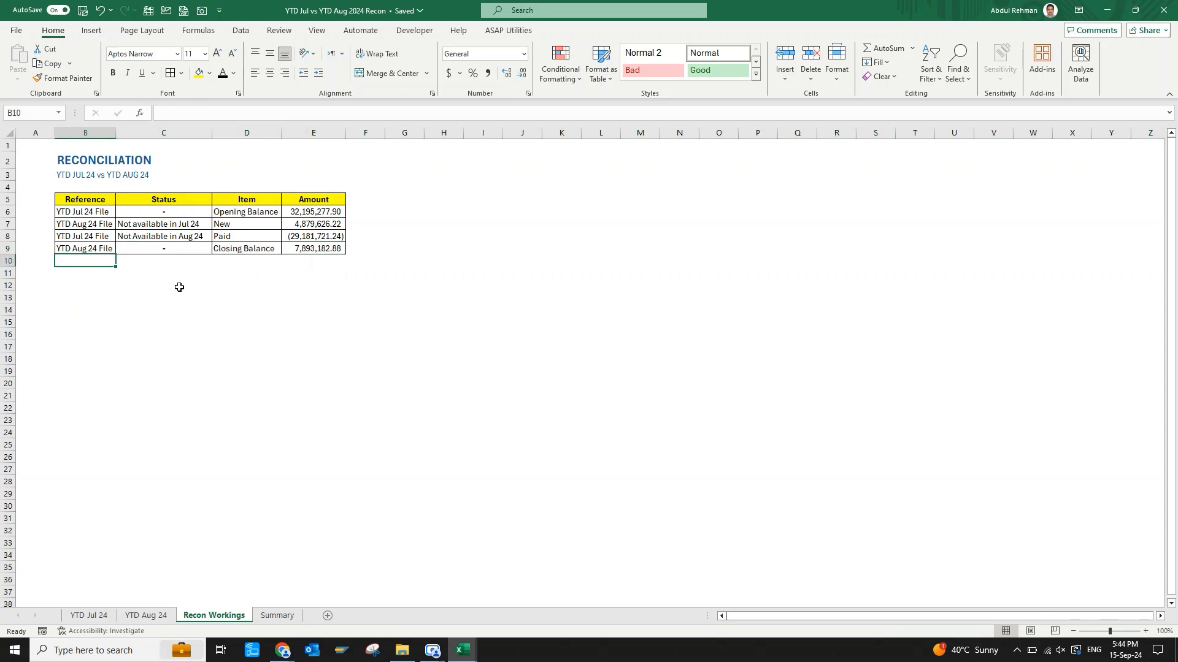
pyautogui.press('Right')
pyautogui.press('Right')
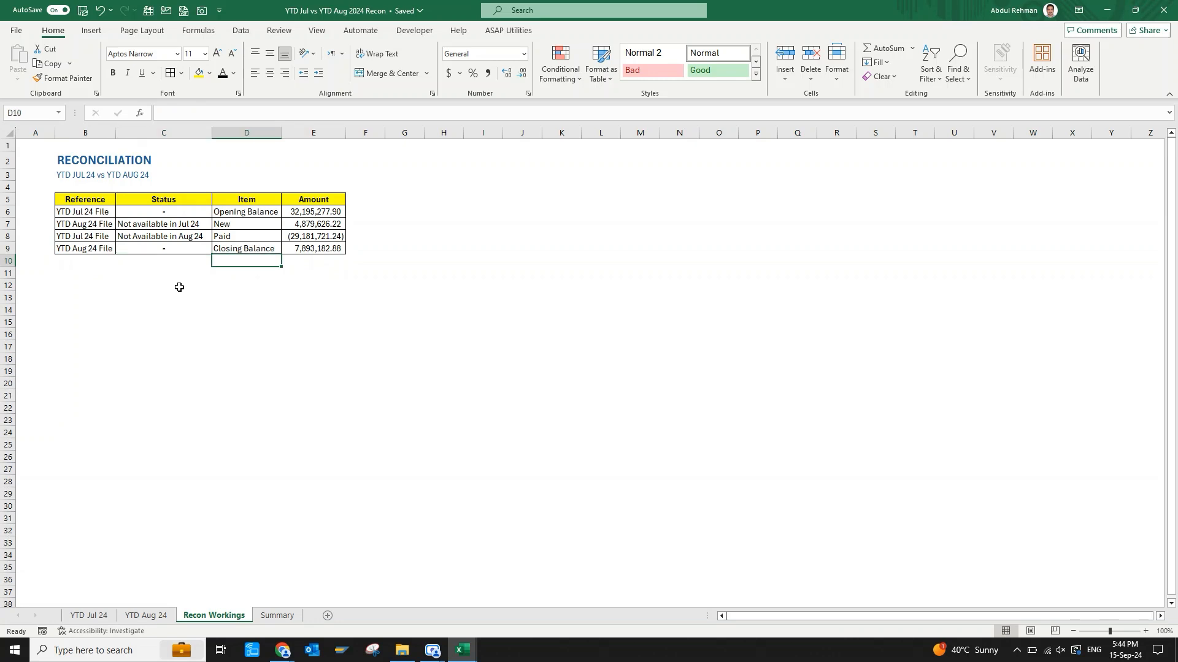
pyautogui.press('Up')
pyautogui.press('Up')
pyautogui.press('Up')
pyautogui.press('Up')
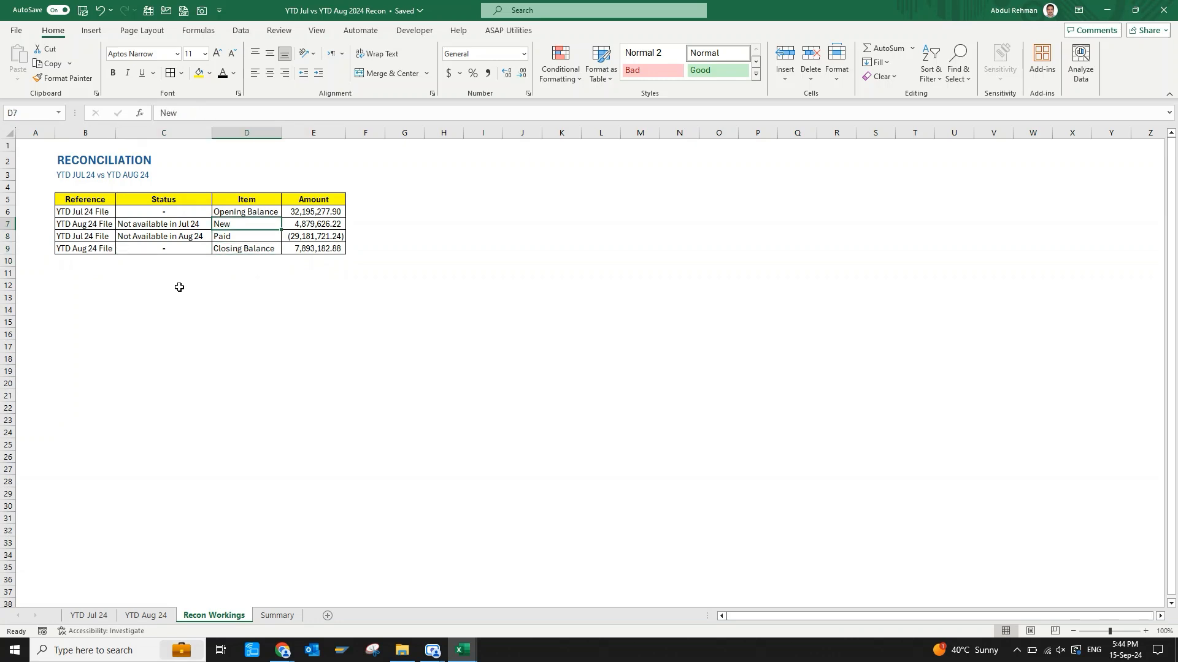
pyautogui.press('Up')
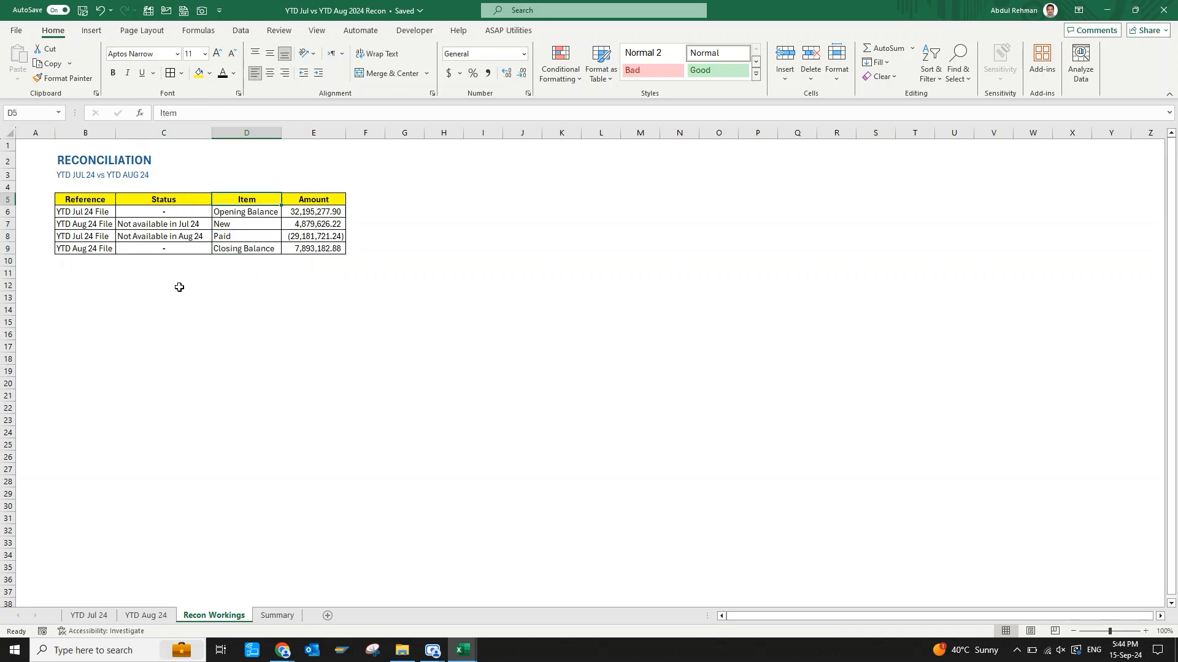
pyautogui.hotkey('shift', 'Right')
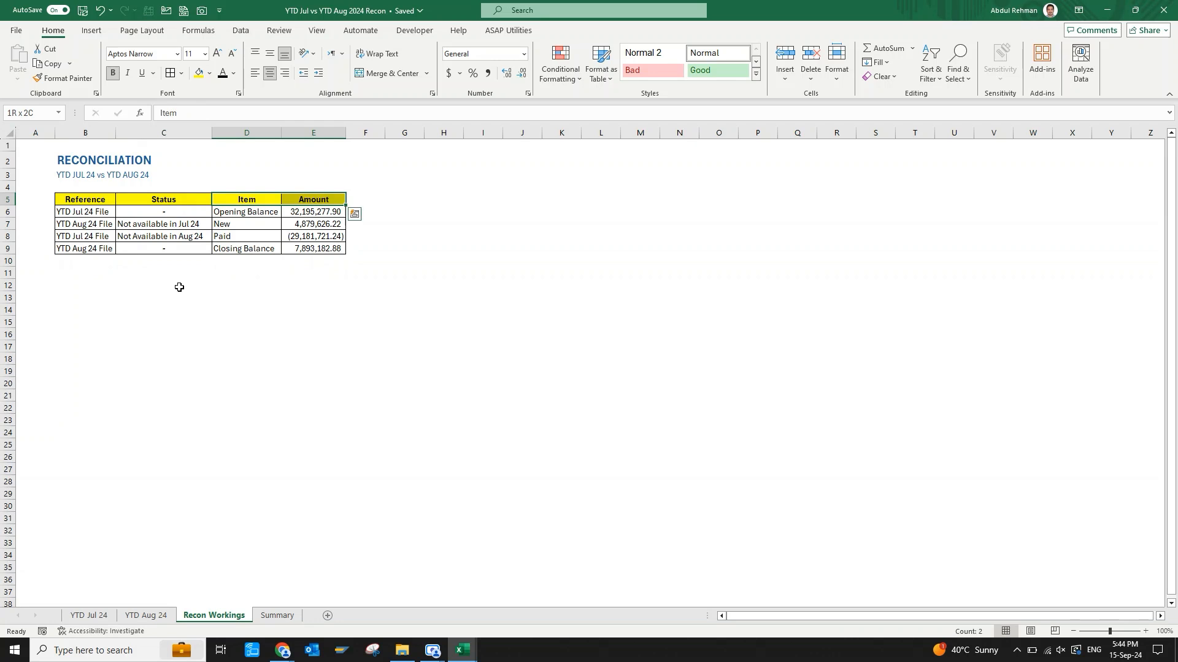
pyautogui.hotkey('ctrl', 'shift', 'Down')
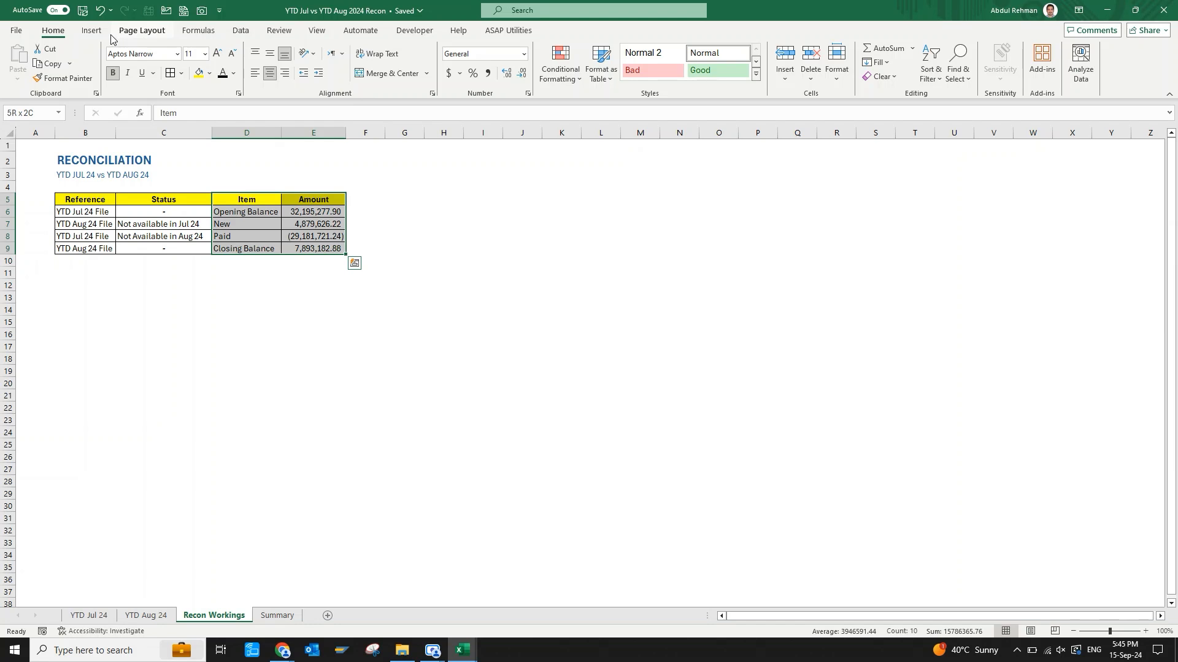
pyautogui.click(92, 30)
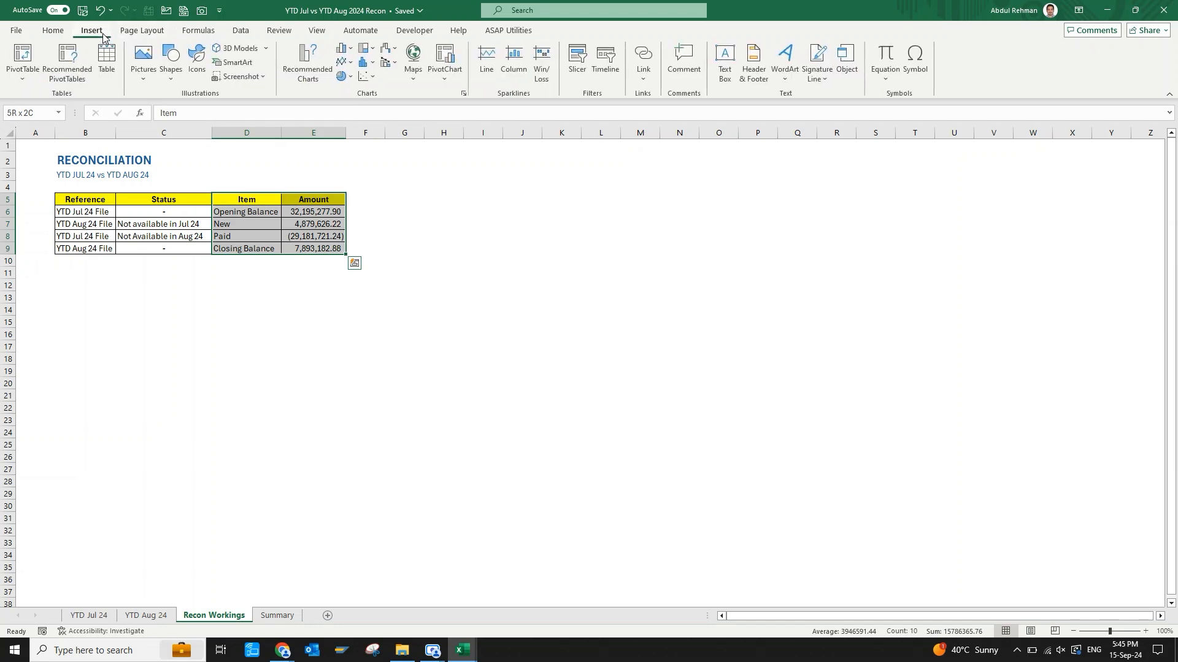
pyautogui.click(310, 54)
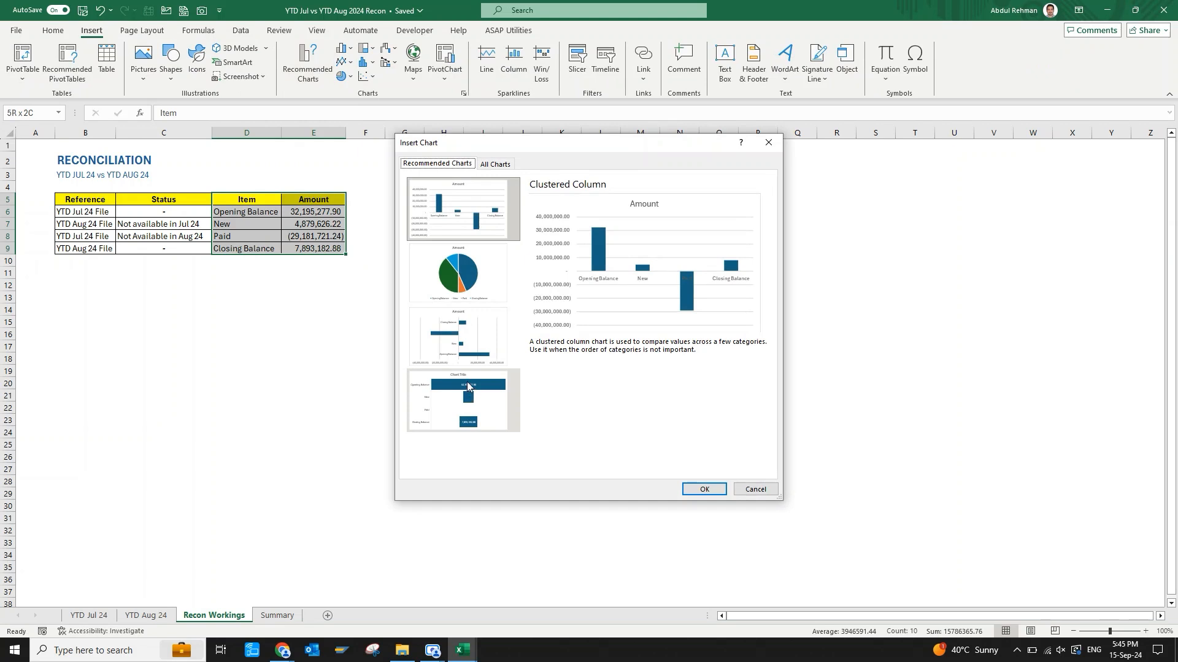
pyautogui.click(489, 166)
pyautogui.click(444, 421)
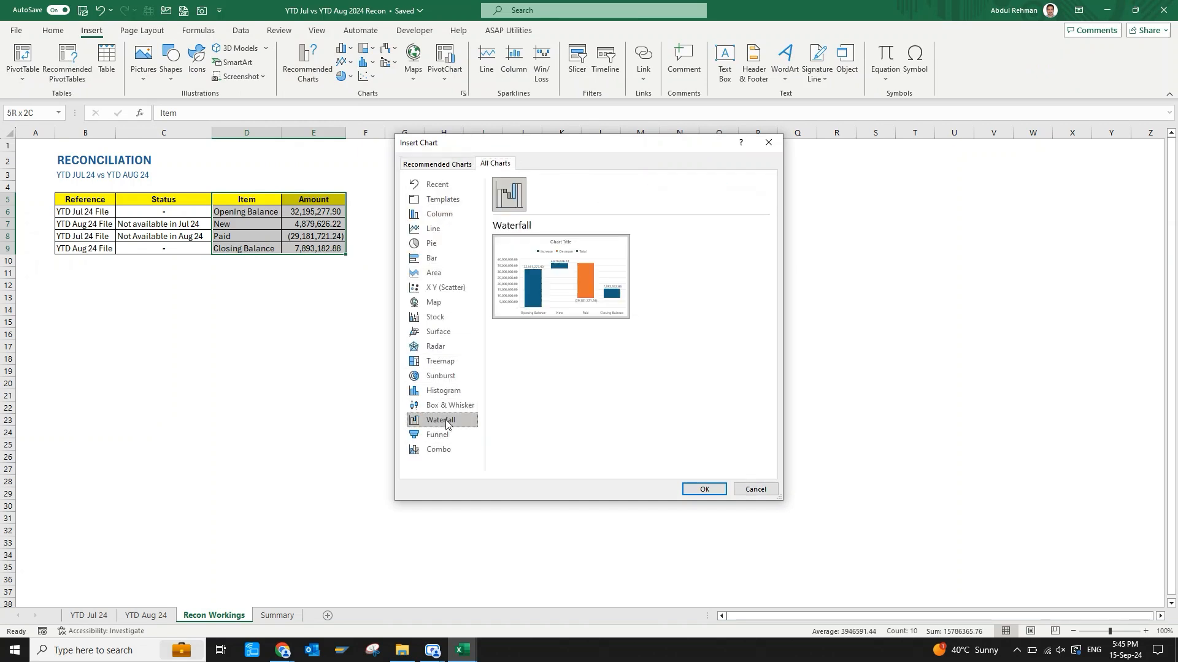
pyautogui.moveTo(574, 302)
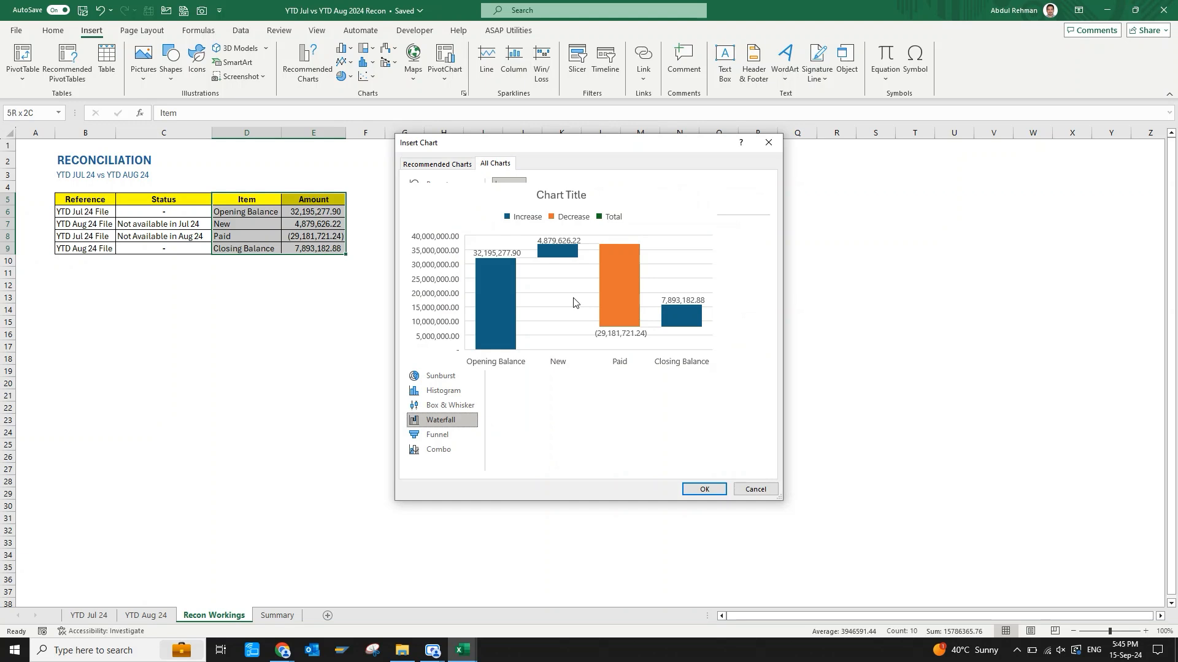
pyautogui.click(705, 490)
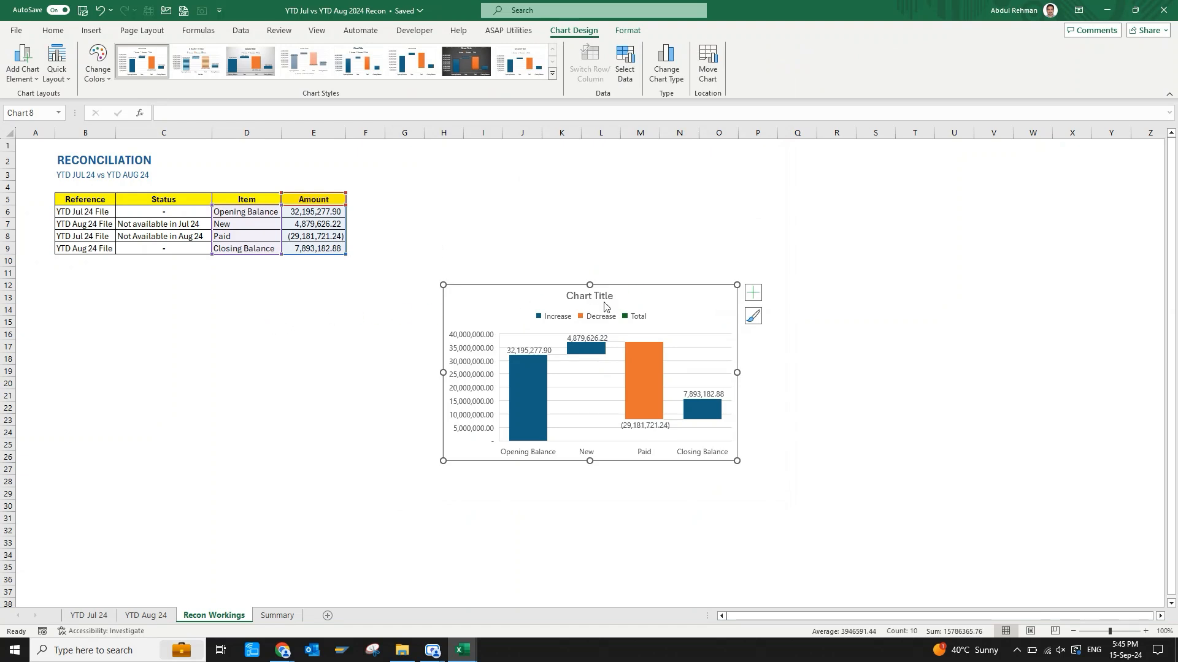
pyautogui.moveTo(608, 293); pyautogui.dragTo(246, 298)
pyautogui.click(400, 332)
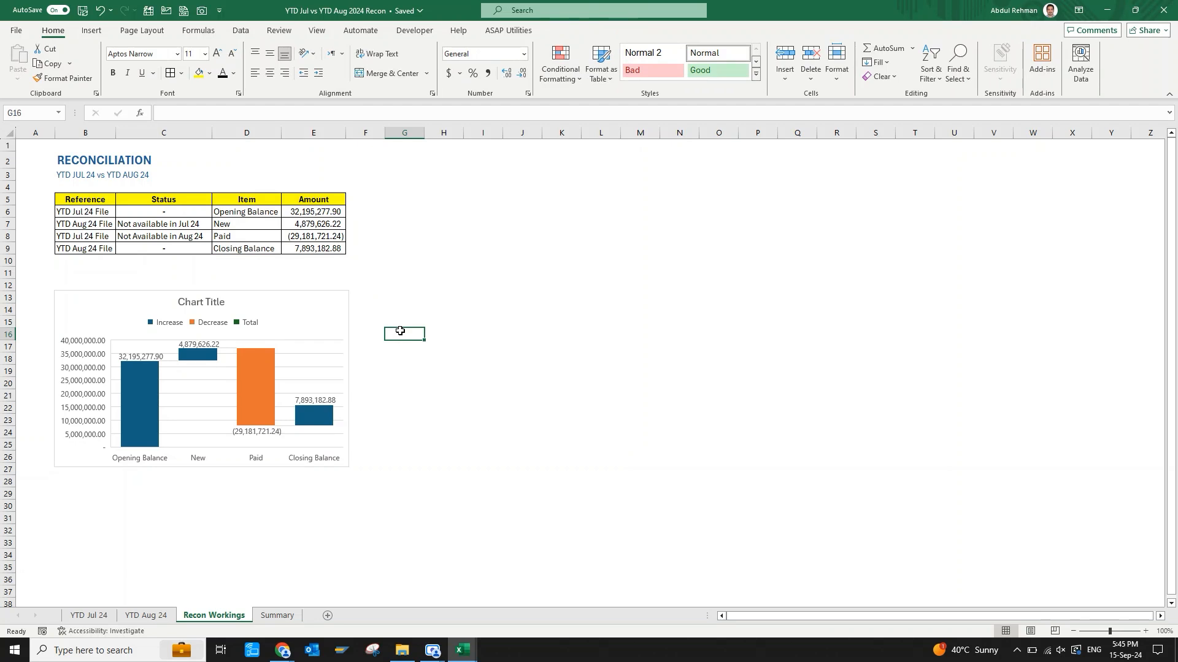
# Apply the custom number format 0.00,, to the amounts in E6:E9 to show them in millions.
pyautogui.click(320, 208)
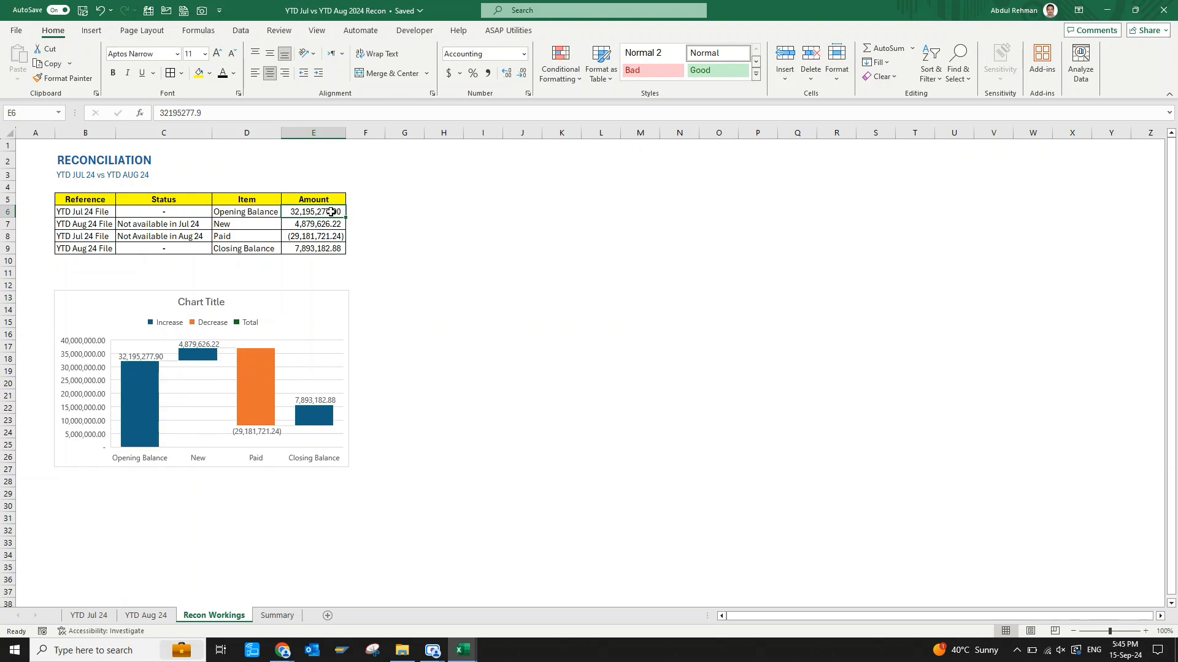
pyautogui.hotkey('shift', 'Down')
pyautogui.hotkey('shift', 'Down')
pyautogui.hotkey('shift', 'Down')
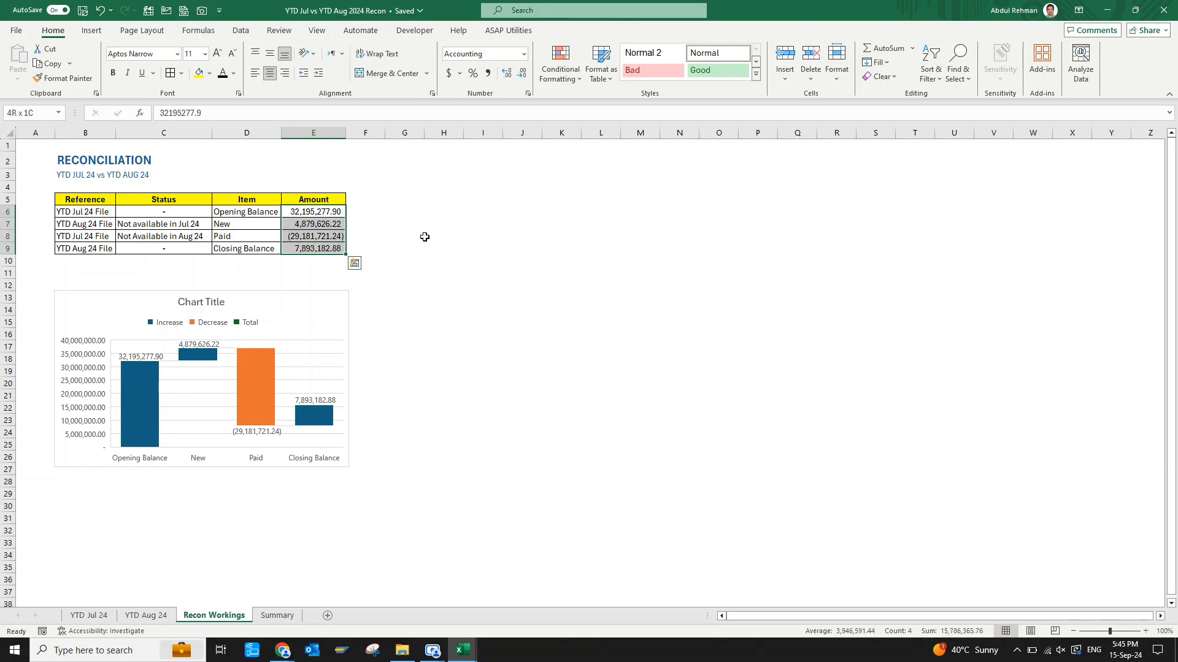
pyautogui.hotkey('ctrl', '1')
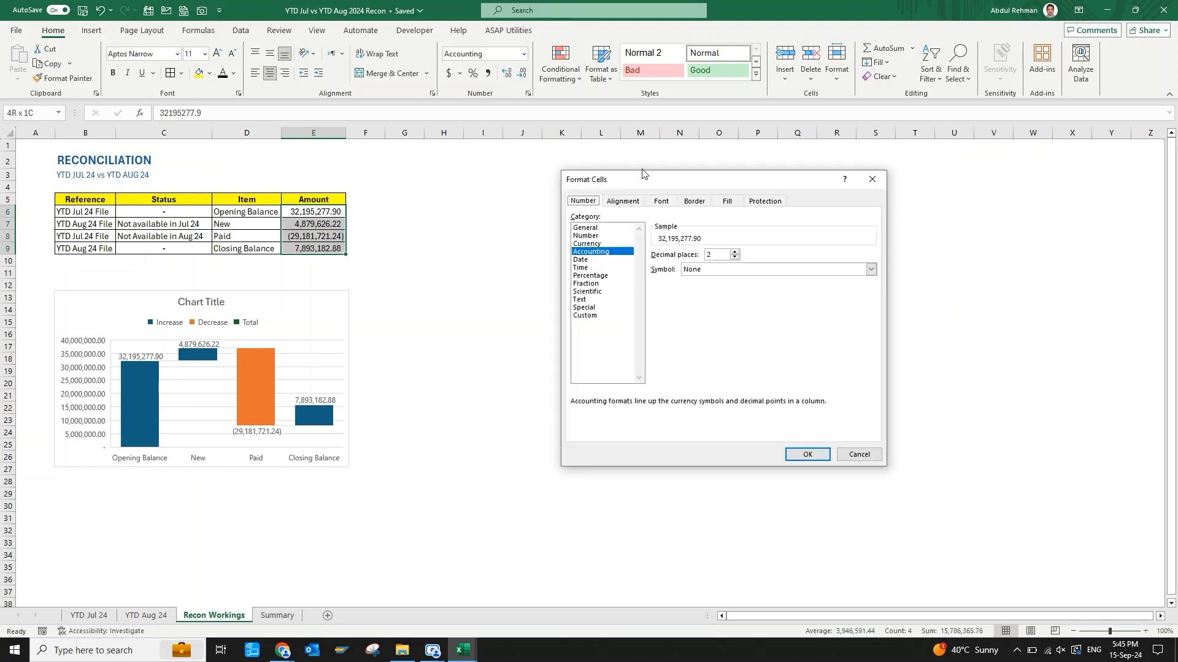
pyautogui.moveTo(663, 181); pyautogui.dragTo(561, 187)
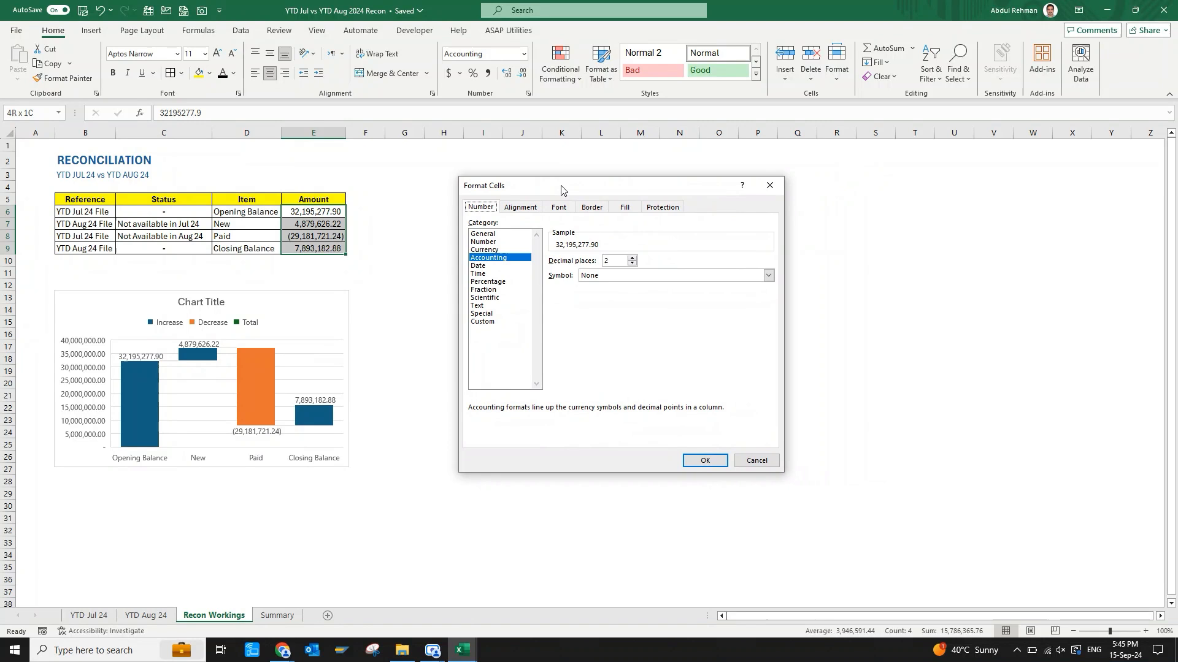
pyautogui.click(487, 322)
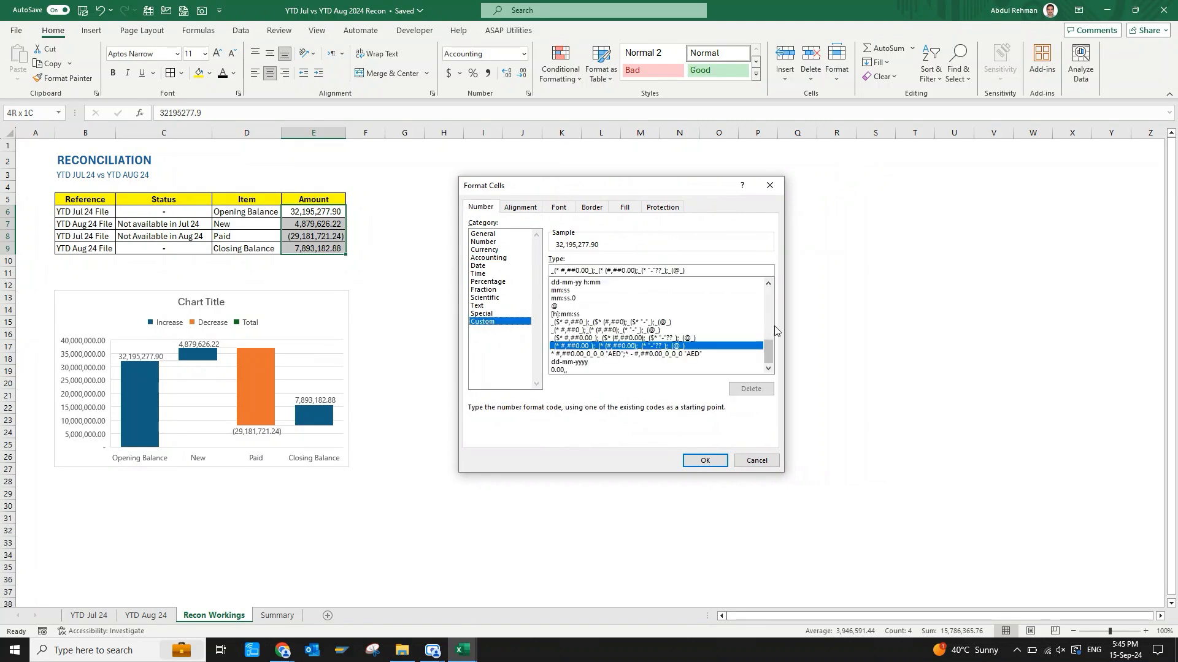
pyautogui.moveTo(770, 353); pyautogui.dragTo(770, 293)
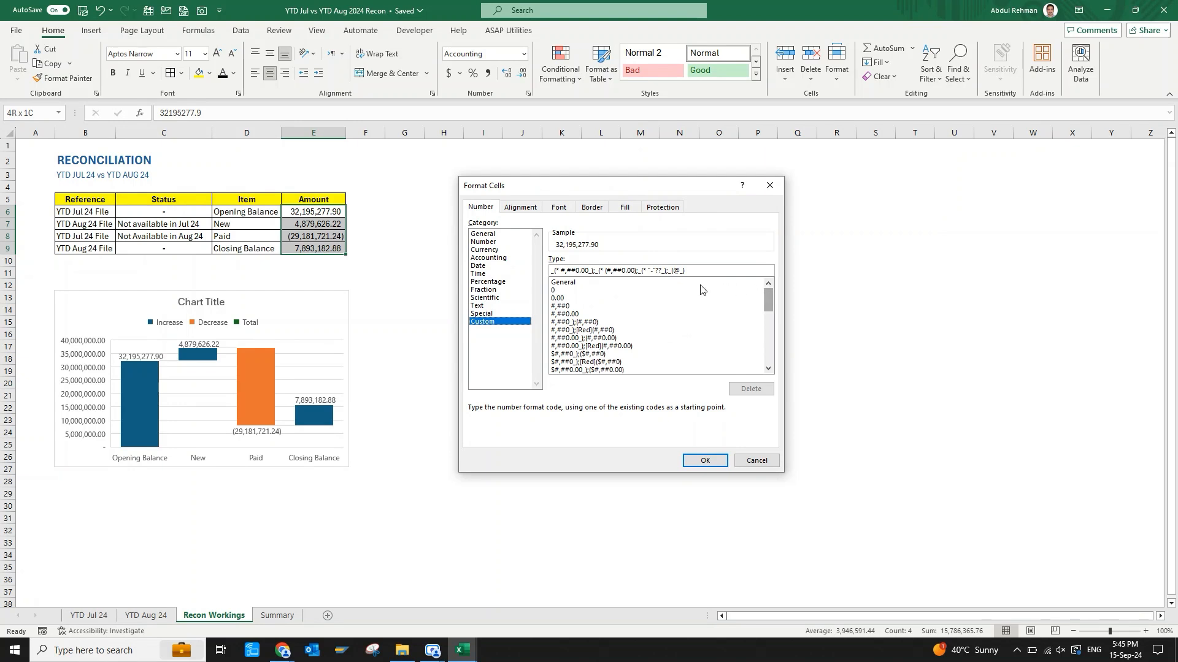
pyautogui.click(561, 299)
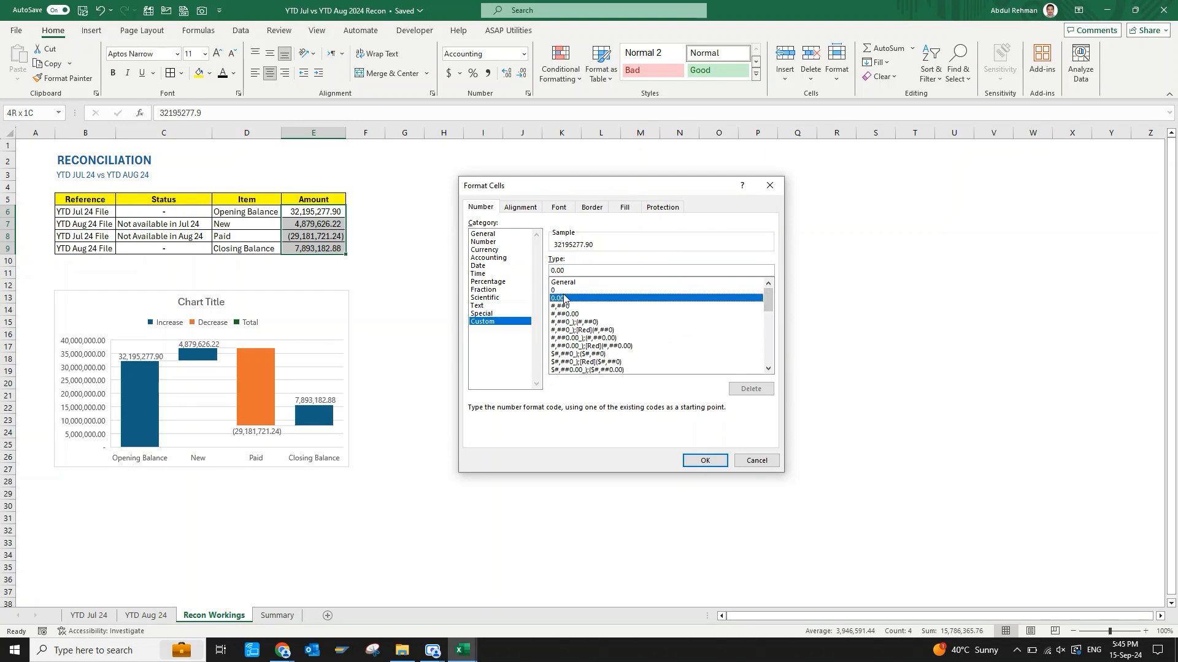
pyautogui.click(584, 270)
pyautogui.press('Left')
pyautogui.press('BackSpace')
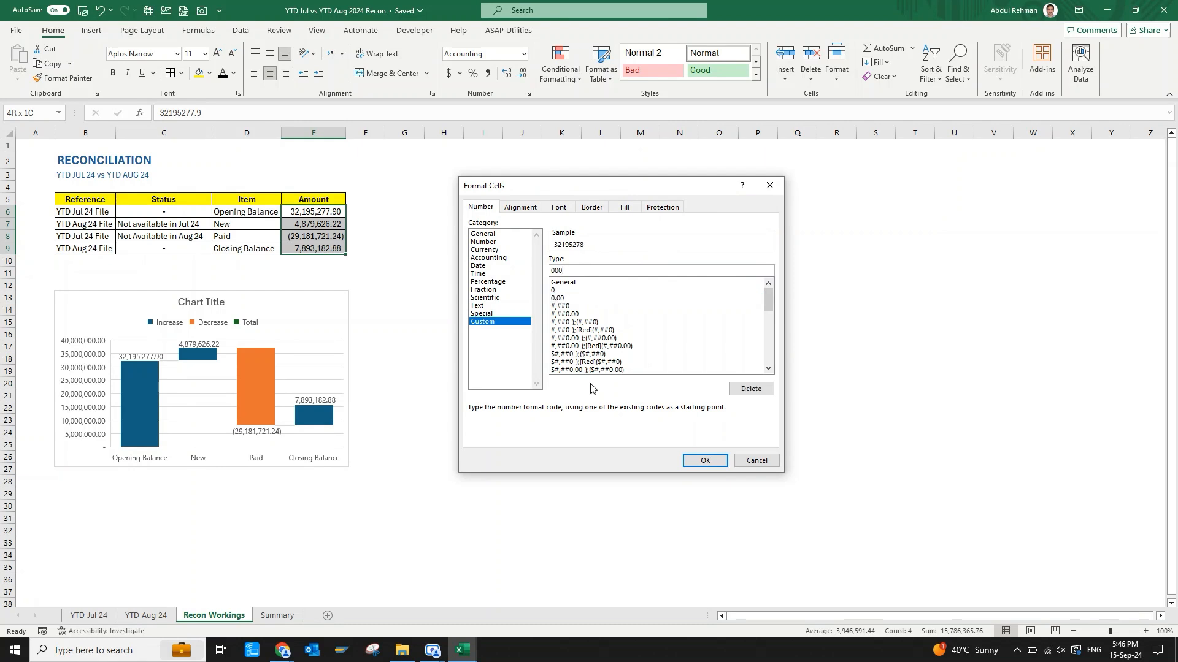
pyautogui.write(',00')
pyautogui.write(',,')
pyautogui.press('Left')
pyautogui.press('Left')
pyautogui.press('Left')
pyautogui.press('Left')
pyautogui.press('BackSpace')
pyautogui.write('.')
pyautogui.click(705, 461)
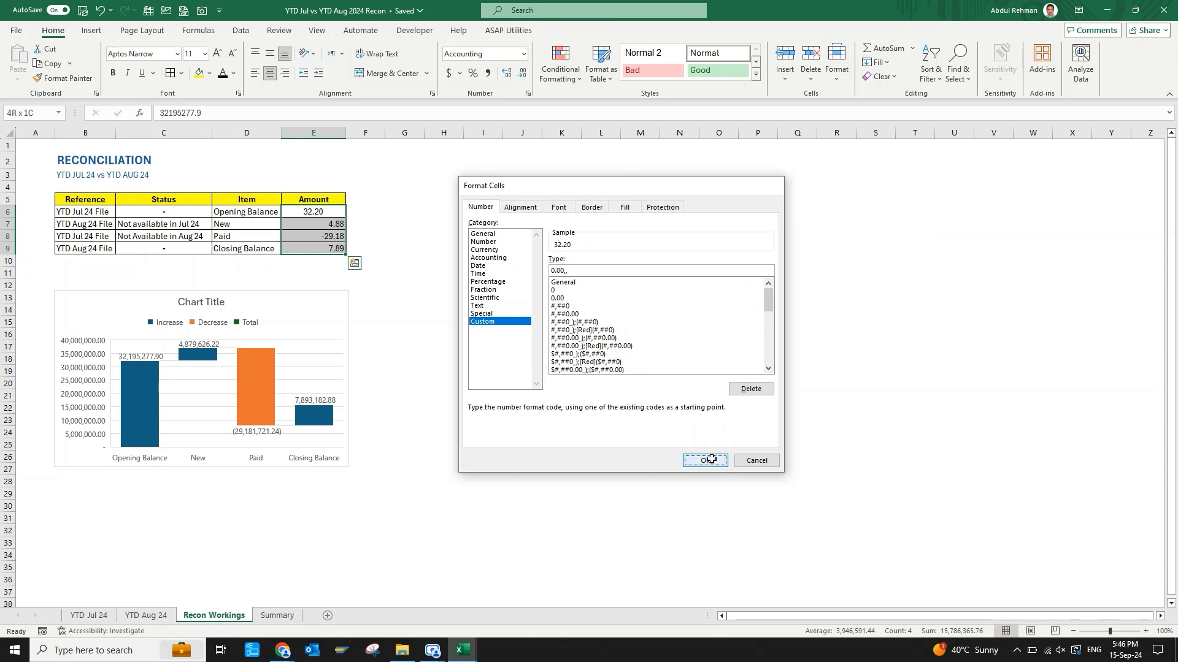
pyautogui.click(391, 263)
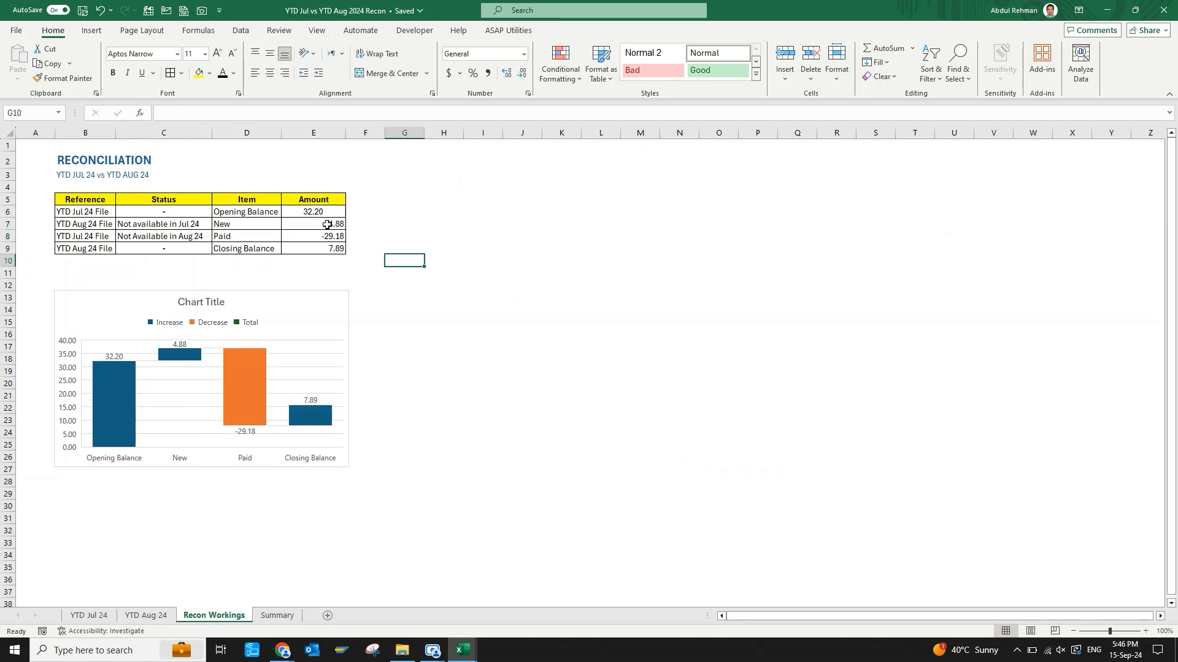
# Center the amounts in E6:E9 horizontally.
pyautogui.moveTo(326, 211); pyautogui.dragTo(325, 249)
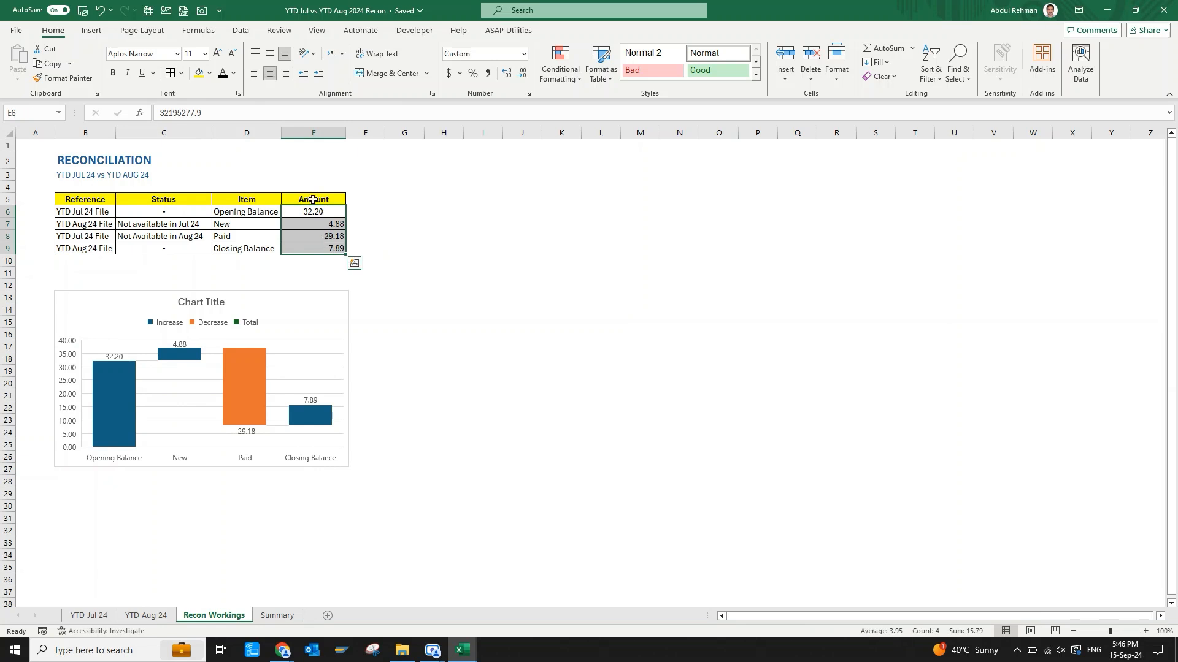
pyautogui.click(271, 74)
pyautogui.click(271, 74)
pyautogui.click(376, 284)
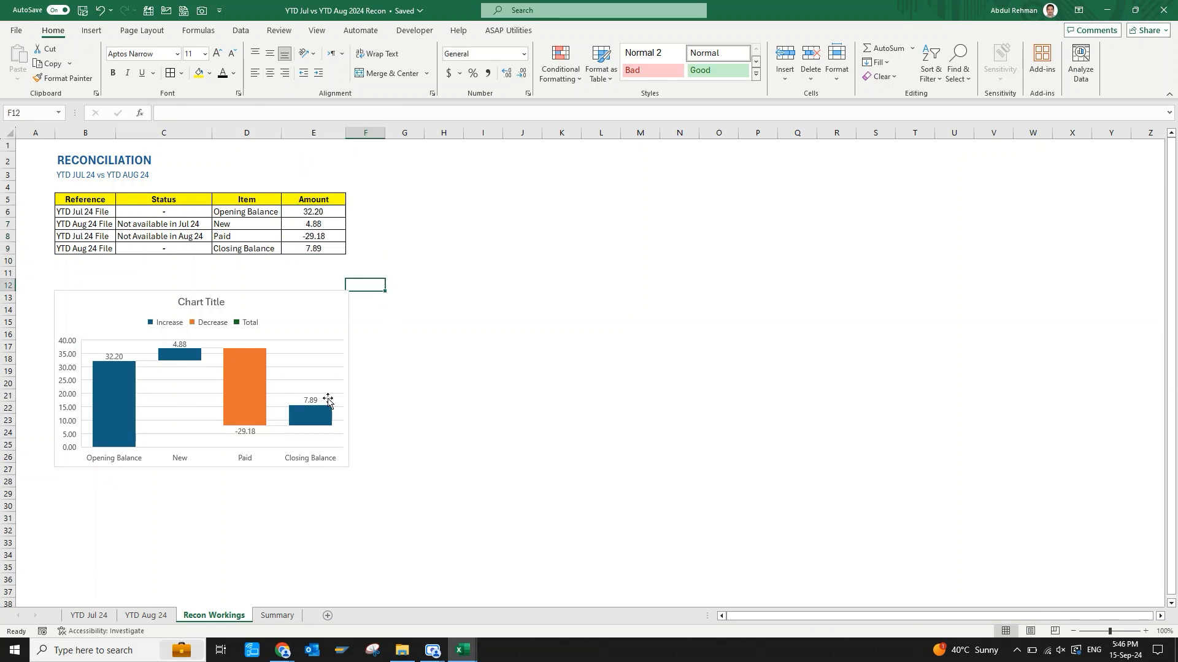
# Widen the waterfall chart so that it spans from column B to about the end of column J.
pyautogui.click(325, 305)
pyautogui.moveTo(397, 381); pyautogui.dragTo(544, 386)
pyautogui.click(632, 408)
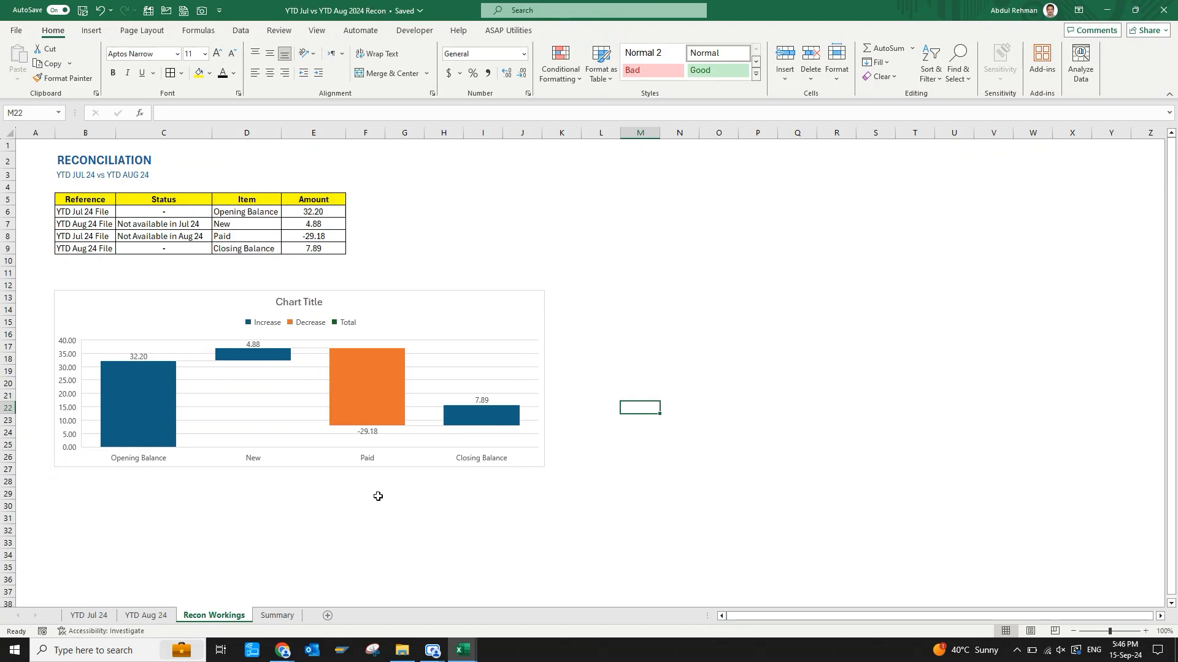
# Remove the gridlines and the legend from the waterfall chart.
pyautogui.click(519, 302)
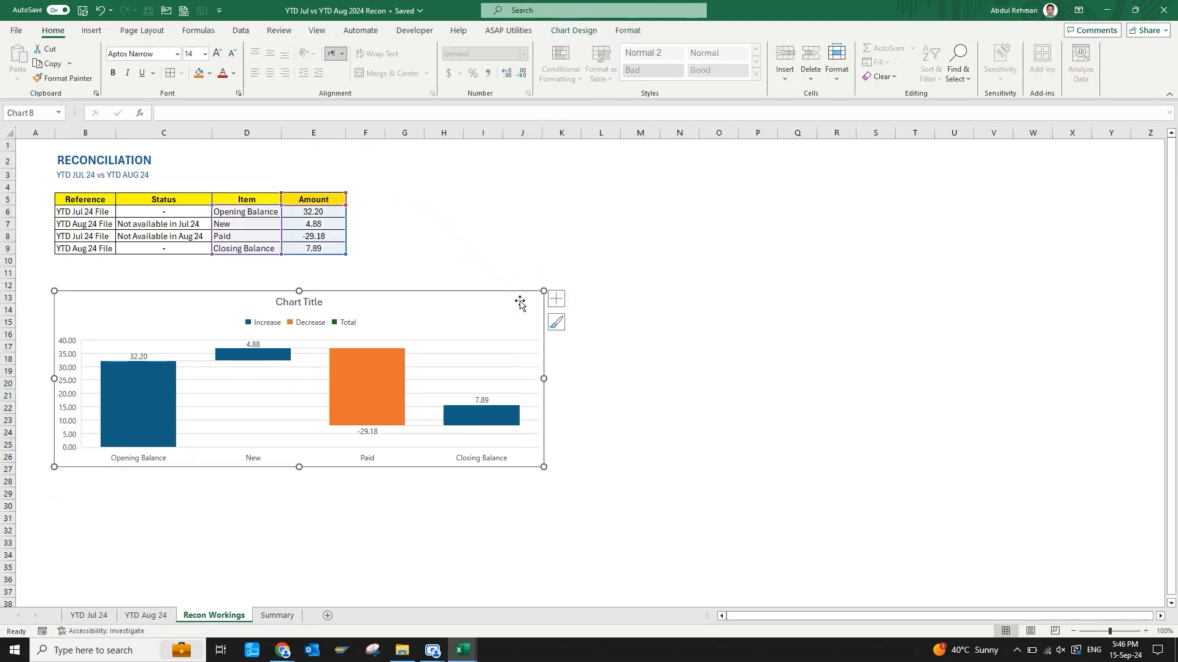
pyautogui.click(557, 299)
pyautogui.click(590, 363)
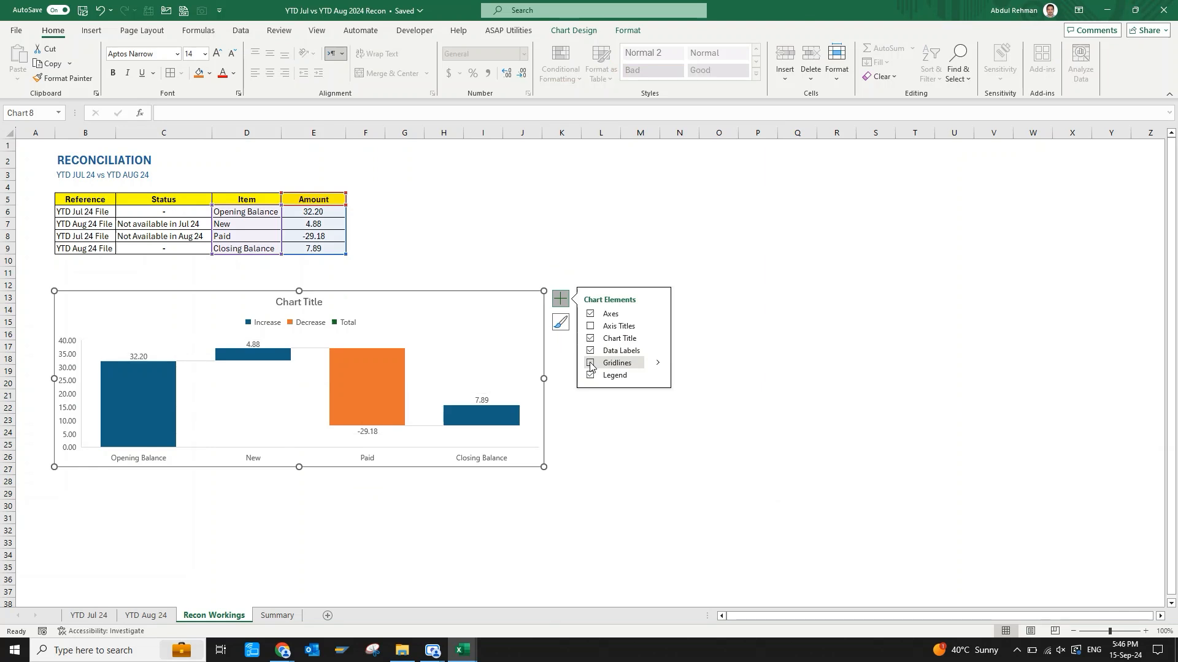
pyautogui.click(590, 375)
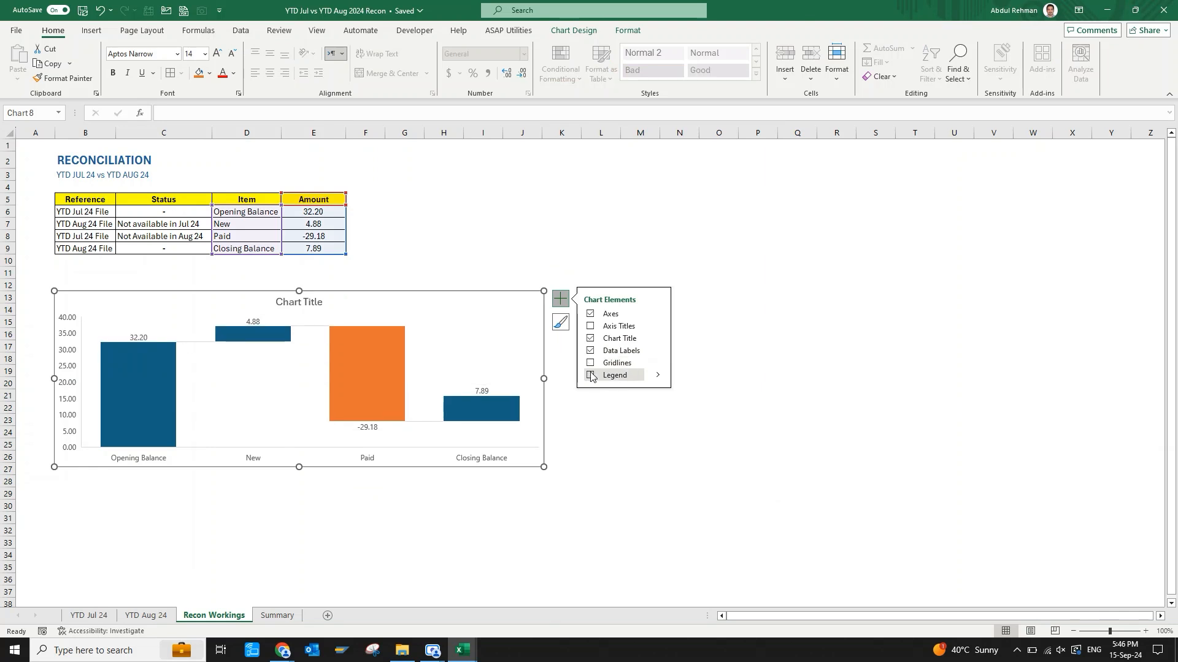
pyautogui.click(375, 506)
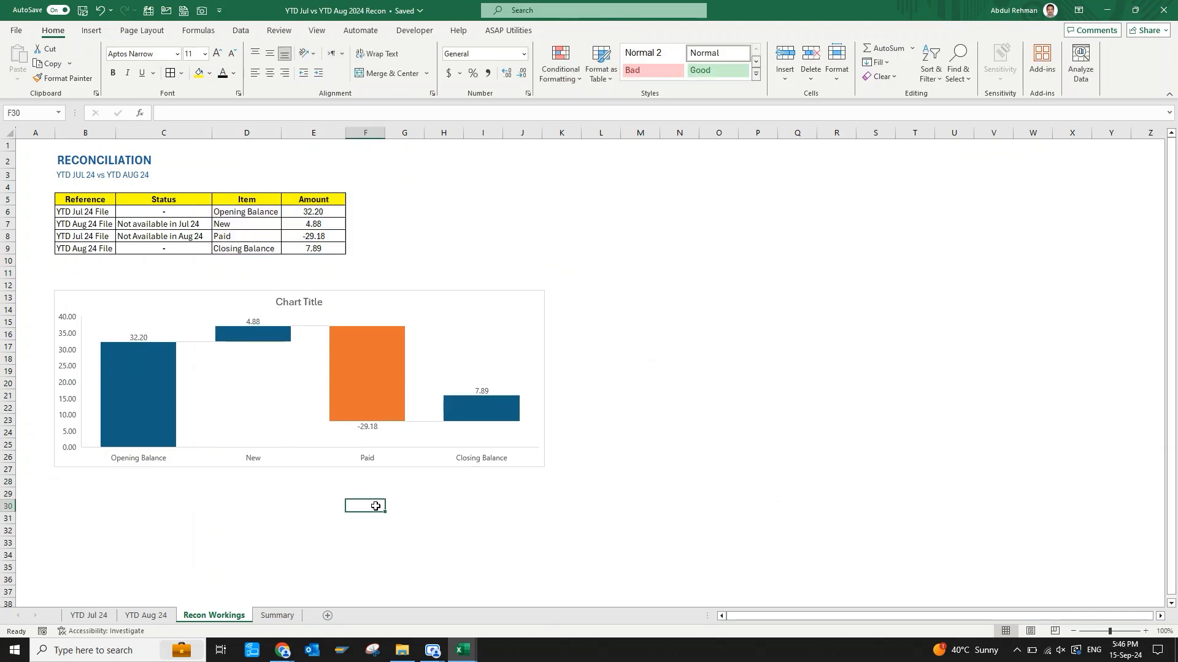
# Give the chart's Opening Balance column a solid dark grey fill.
pyautogui.click(122, 415)
pyautogui.click(133, 406)
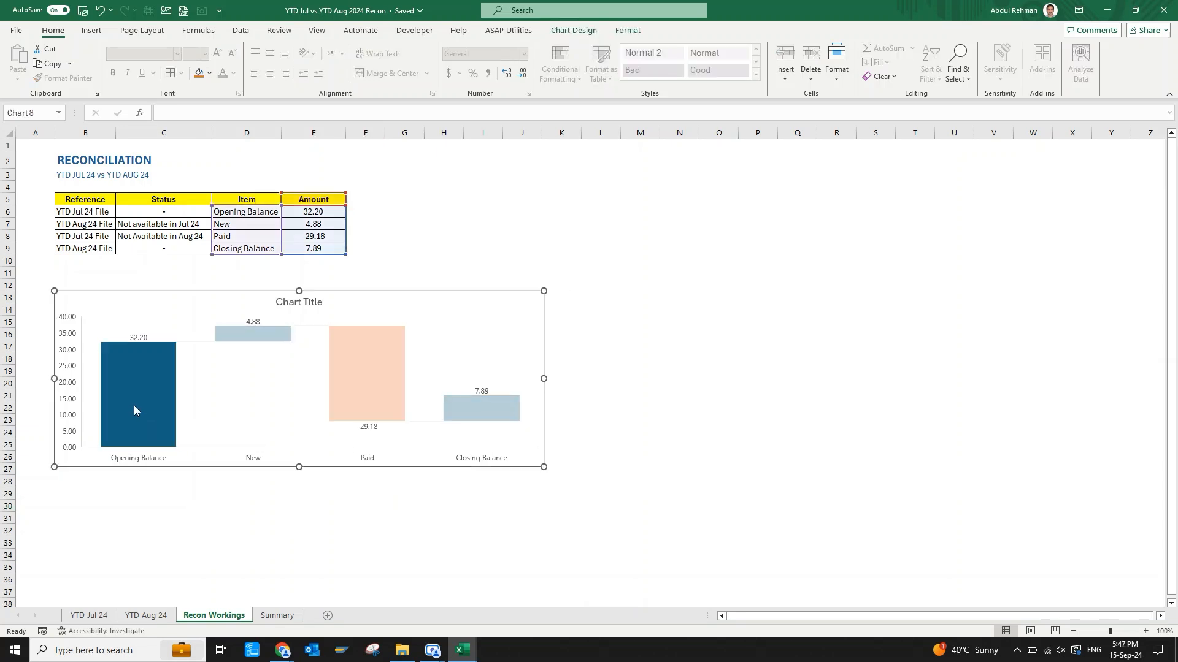
pyautogui.doubleClick(133, 406)
pyautogui.click(1024, 189)
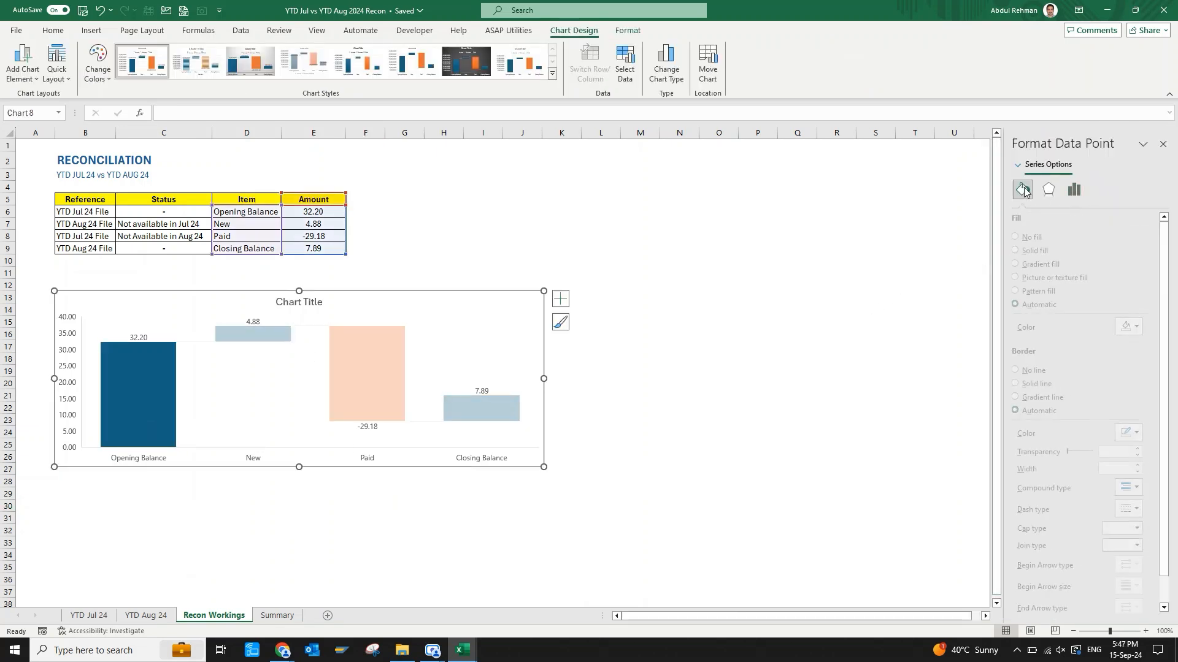
pyautogui.click(1033, 251)
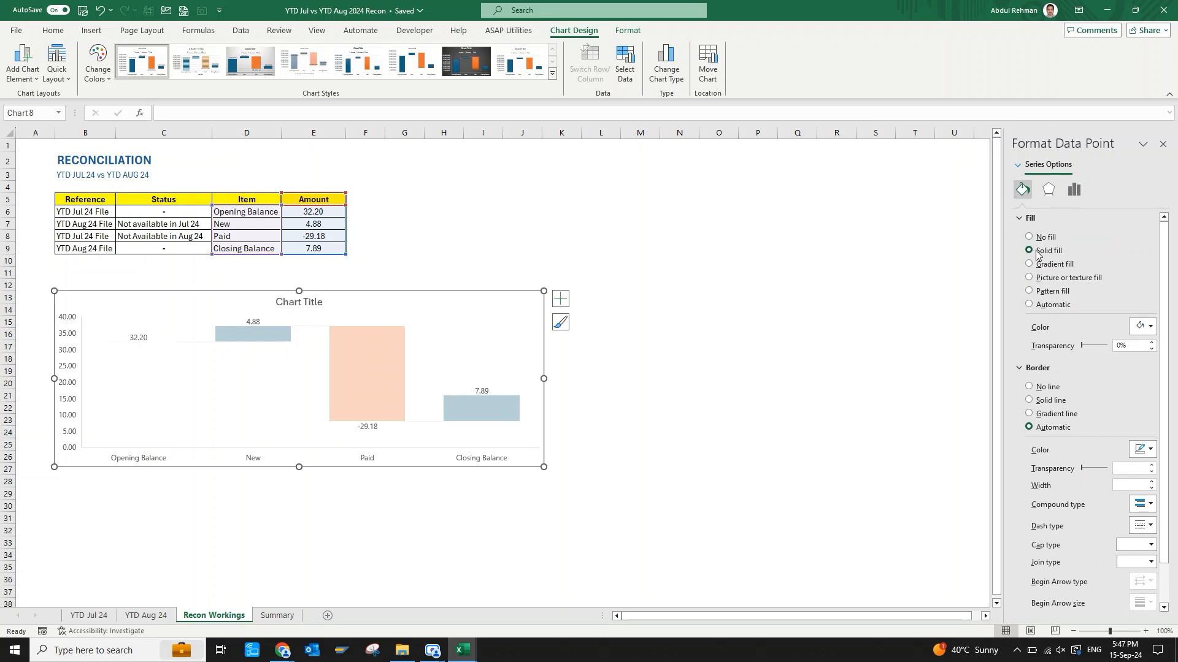
pyautogui.click(1145, 327)
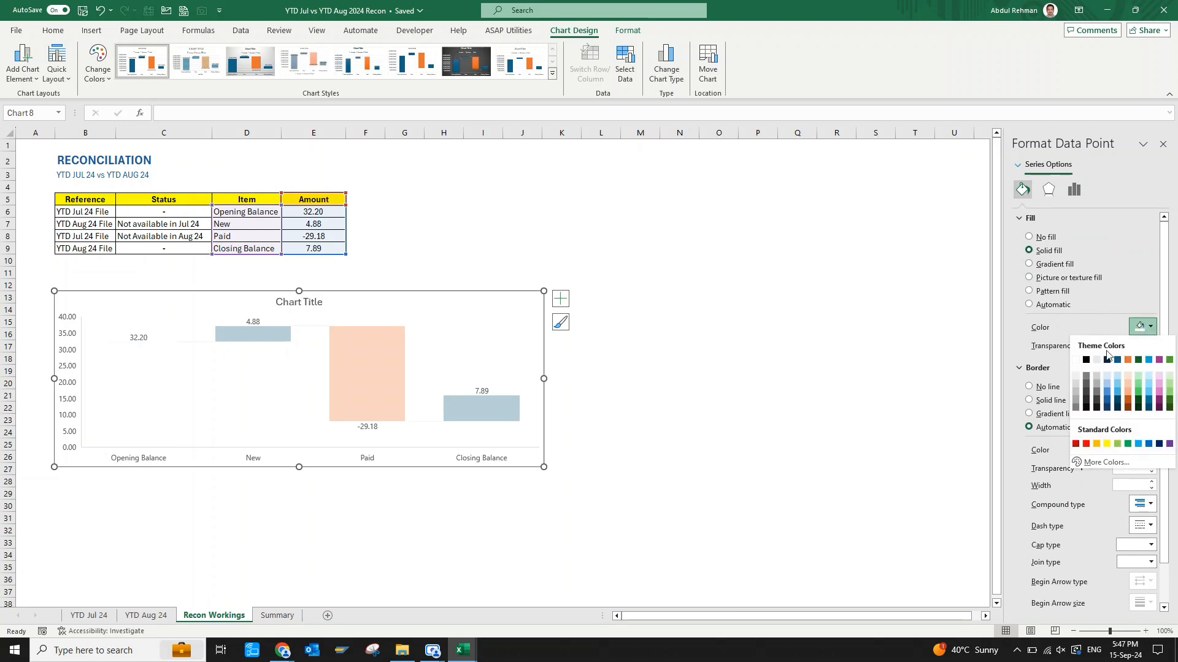
pyautogui.click(1085, 376)
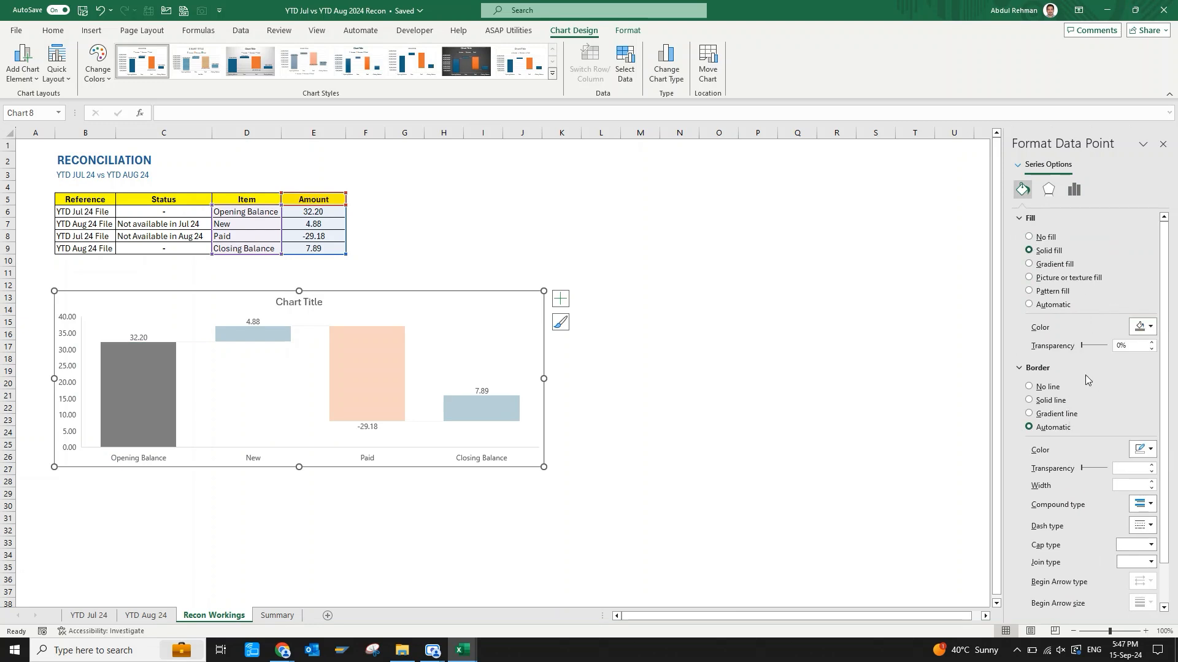
# Give the chart's Closing Balance column a solid dark grey fill and make all the data labels bold.
pyautogui.click(495, 412)
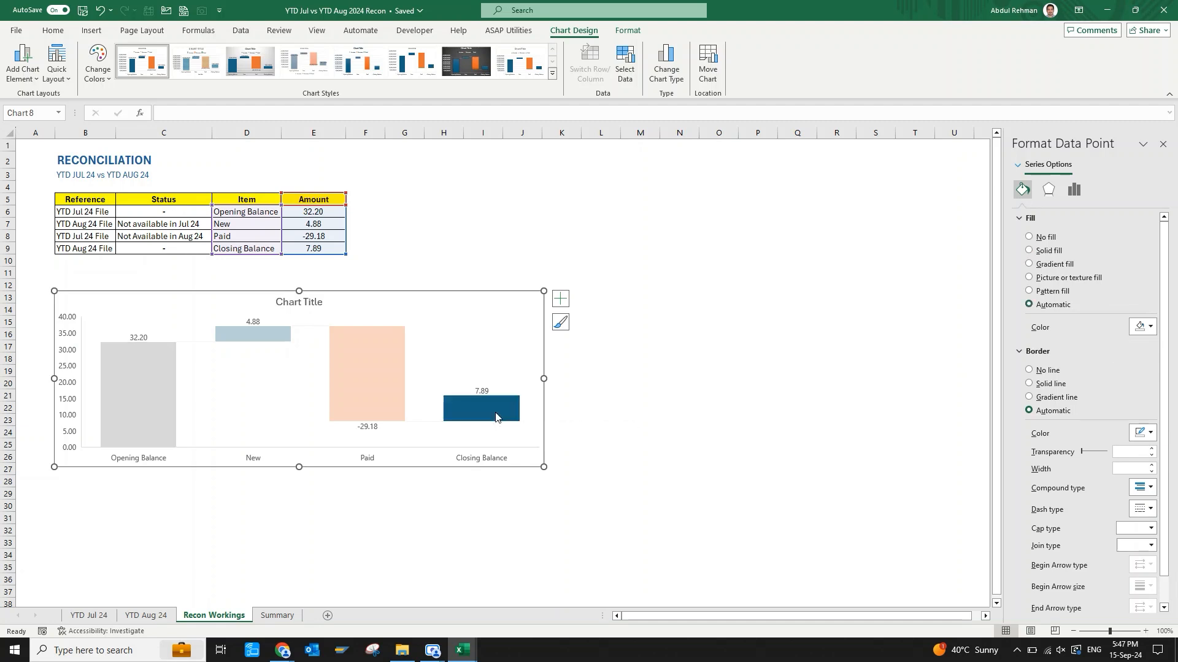
pyautogui.click(1049, 251)
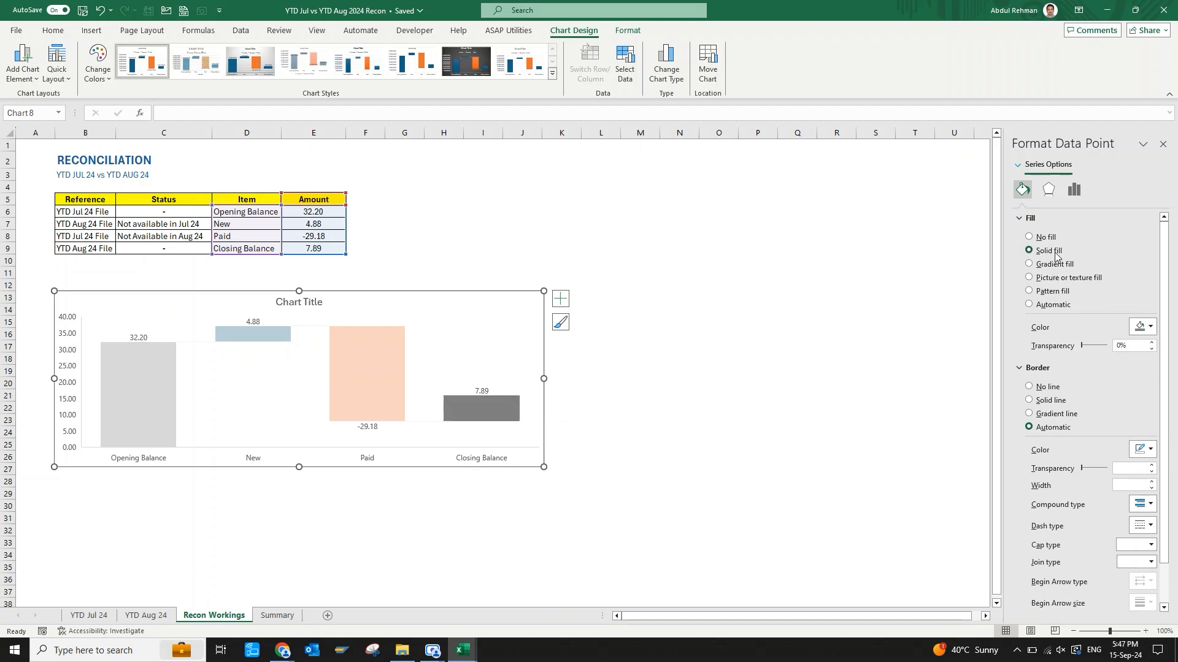
pyautogui.click(375, 504)
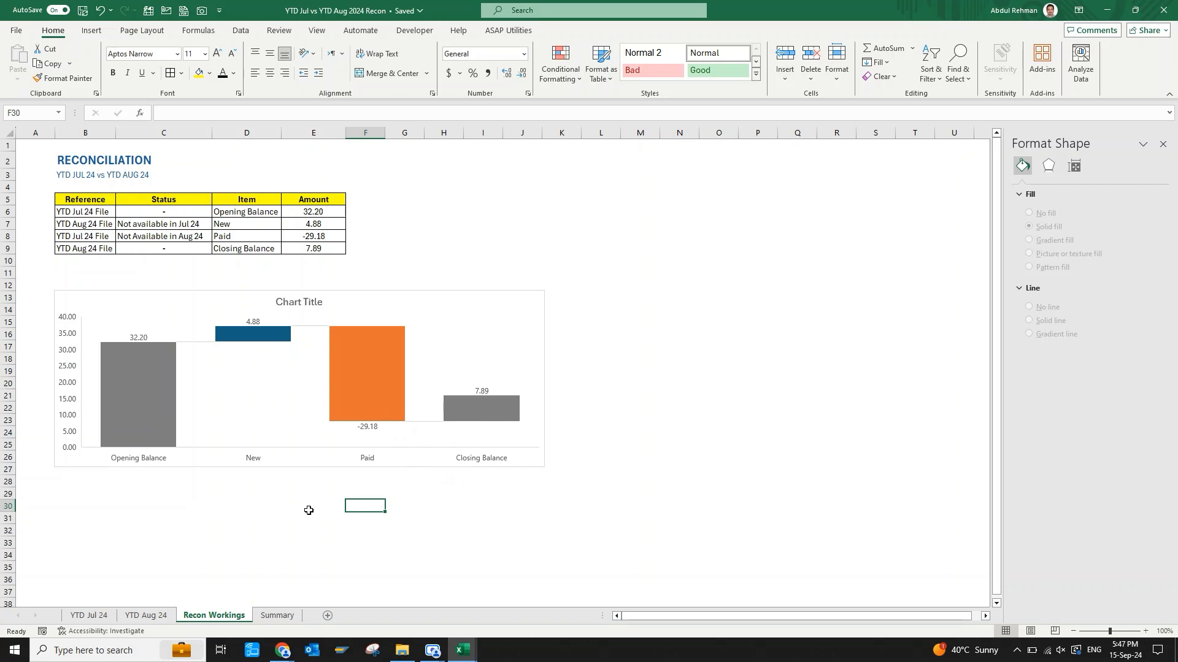
pyautogui.click(139, 337)
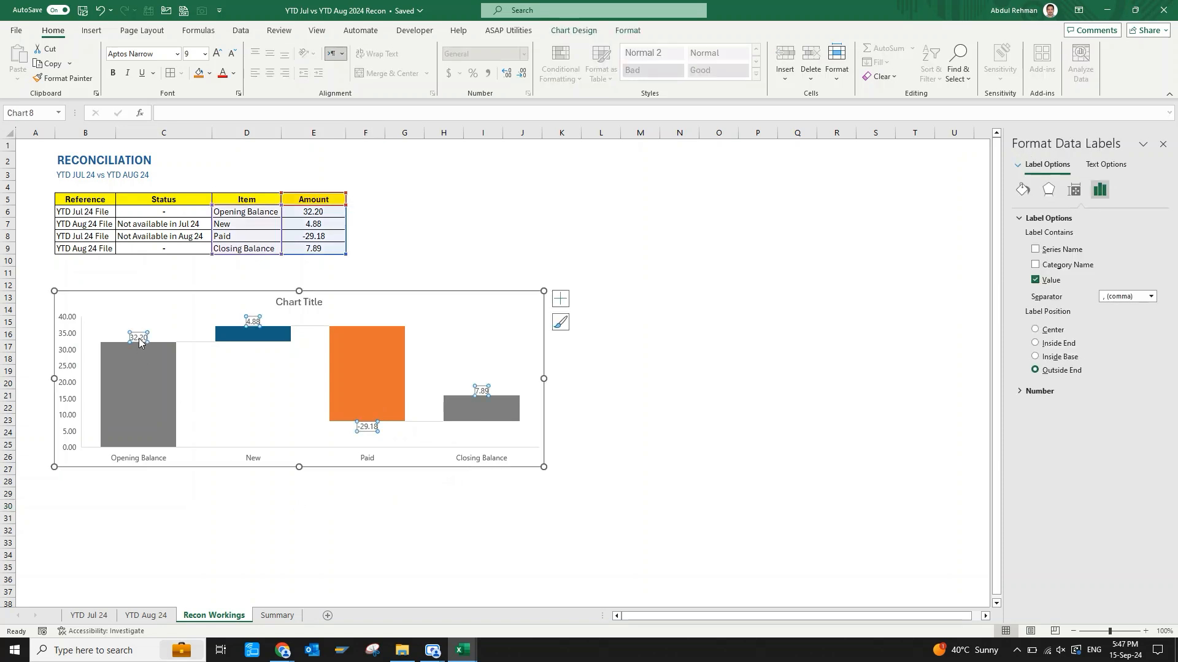
pyautogui.hotkey('ctrl', 'b')
# Replace the chart title with "AP MOVEMENT: YTD JUL 24 VS YTD AUG 24".
pyautogui.click(317, 303)
pyautogui.moveTo(322, 303); pyautogui.dragTo(262, 306)
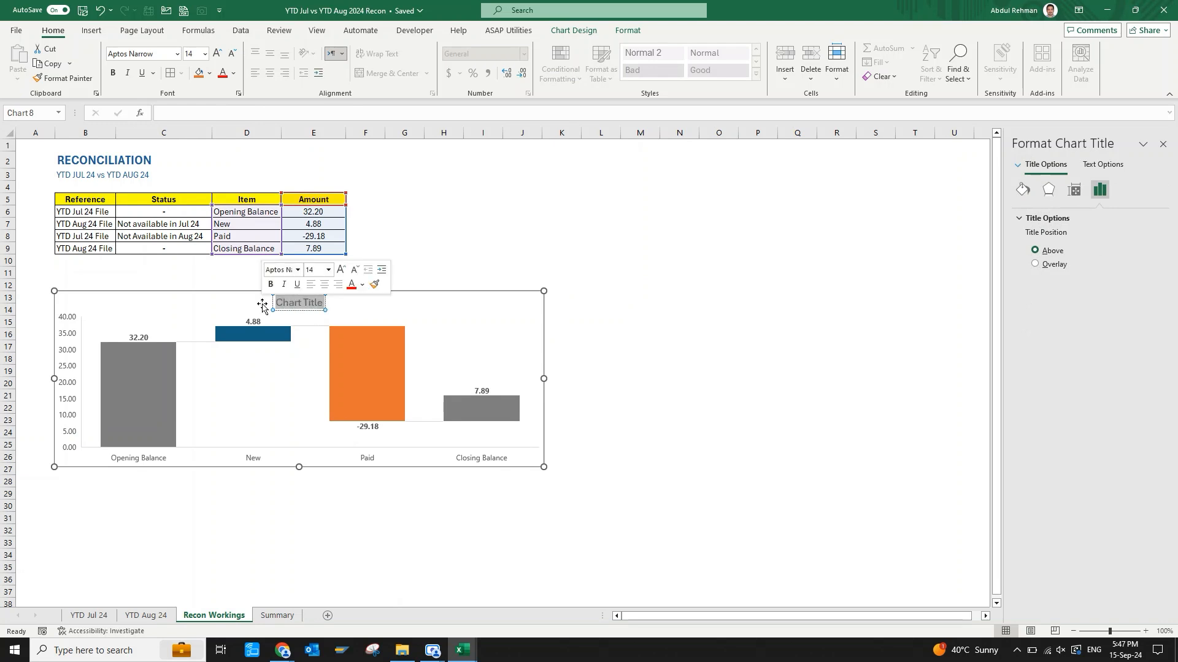
pyautogui.write('AP MOVEMEN')
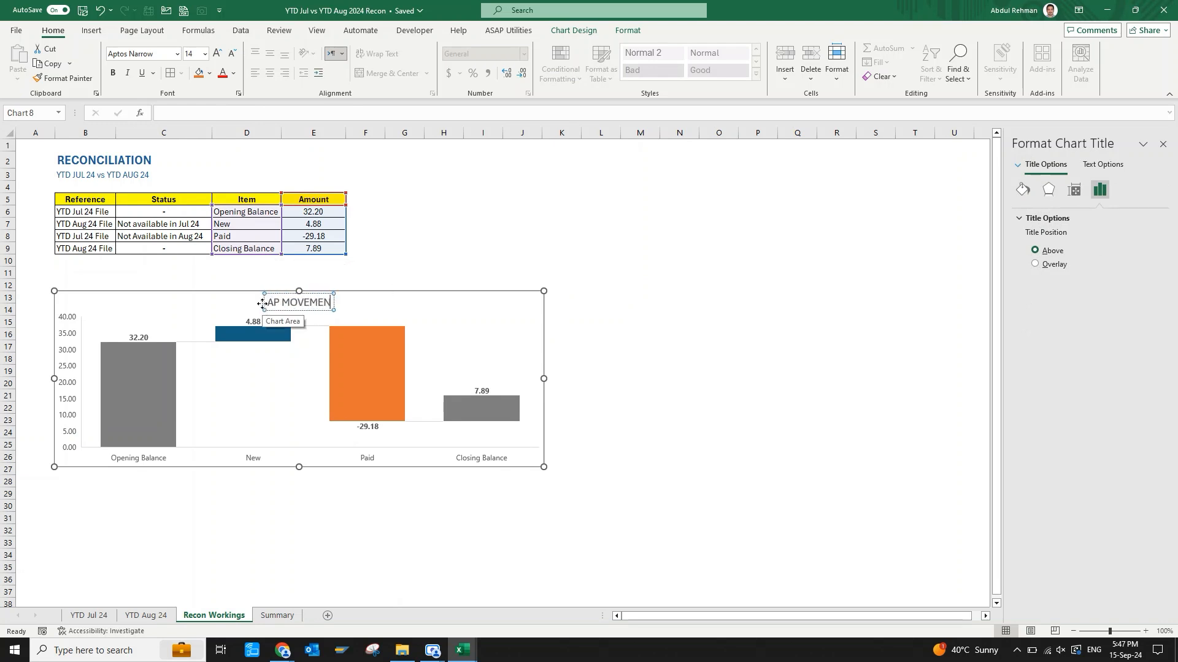
pyautogui.write('T')
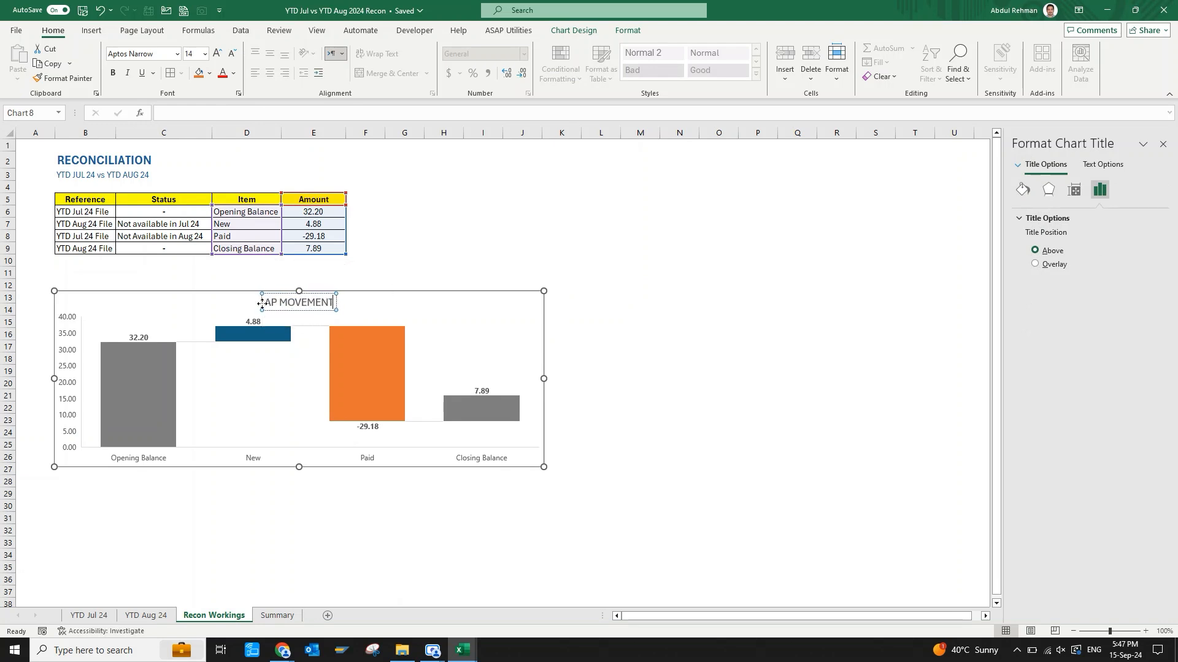
pyautogui.write(': YTD JUL')
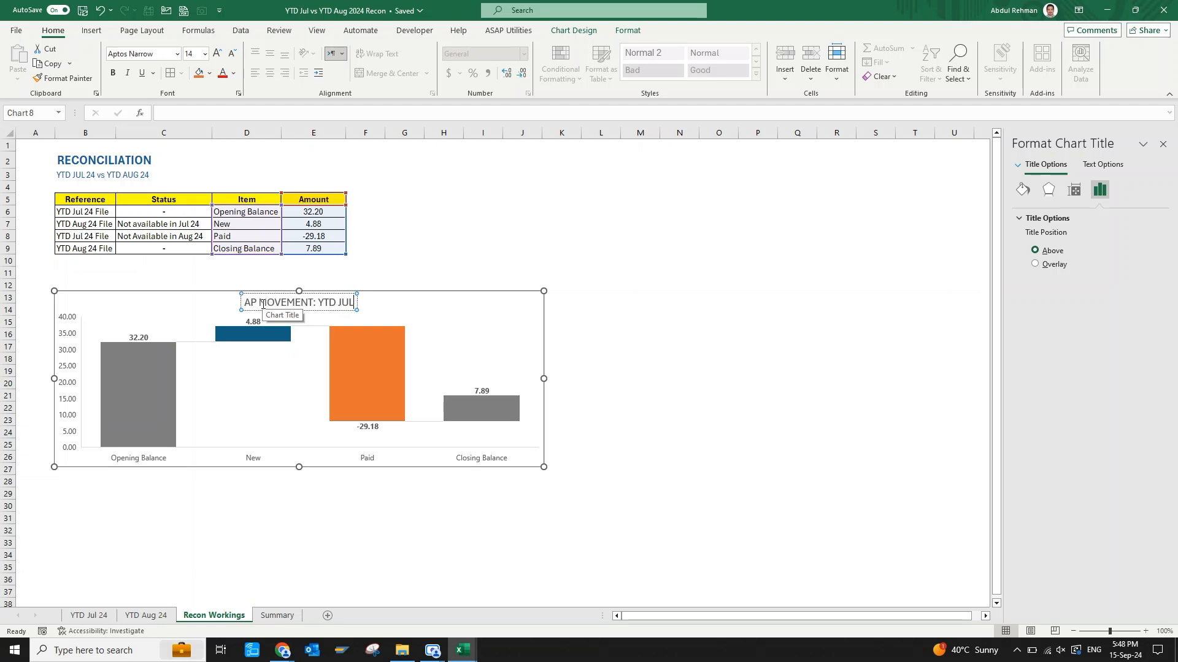
pyautogui.write(' 24')
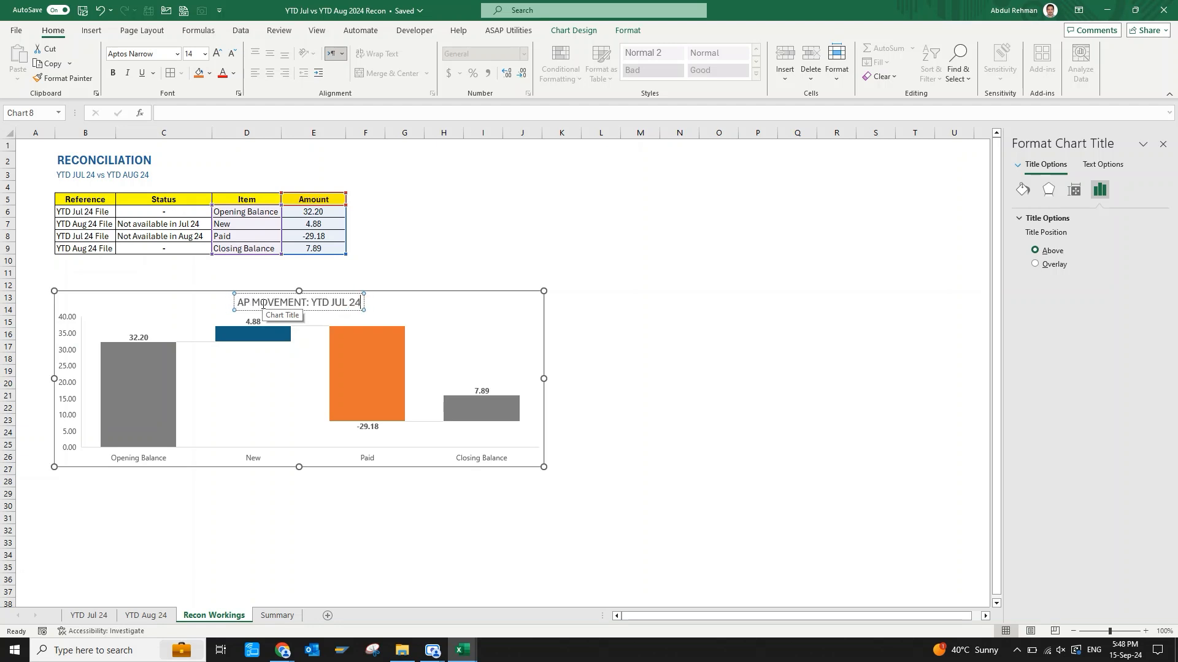
pyautogui.write(' VS YTD AUG 24')
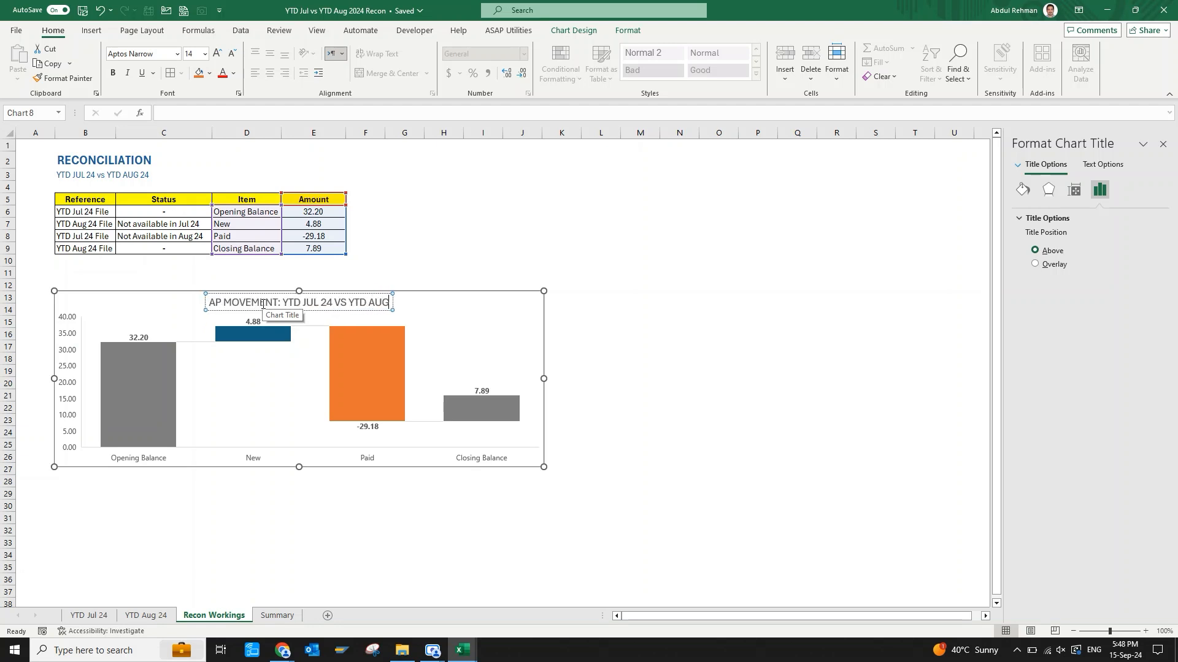
# Make the whole chart title bold and set its font colour to dark blue.
pyautogui.hotkey('ctrl', 'shift', 'Left')
pyautogui.hotkey('ctrl', 'shift', 'Left')
pyautogui.hotkey('ctrl', 'shift', 'Left')
pyautogui.hotkey('ctrl', 'shift', 'Left')
pyautogui.hotkey('ctrl', 'shift', 'Left')
pyautogui.hotkey('ctrl', 'shift', 'Left')
pyautogui.hotkey('ctrl', 'shift', 'Left')
pyautogui.hotkey('ctrl', 'shift', 'Left')
pyautogui.hotkey('ctrl', 'shift', 'Left')
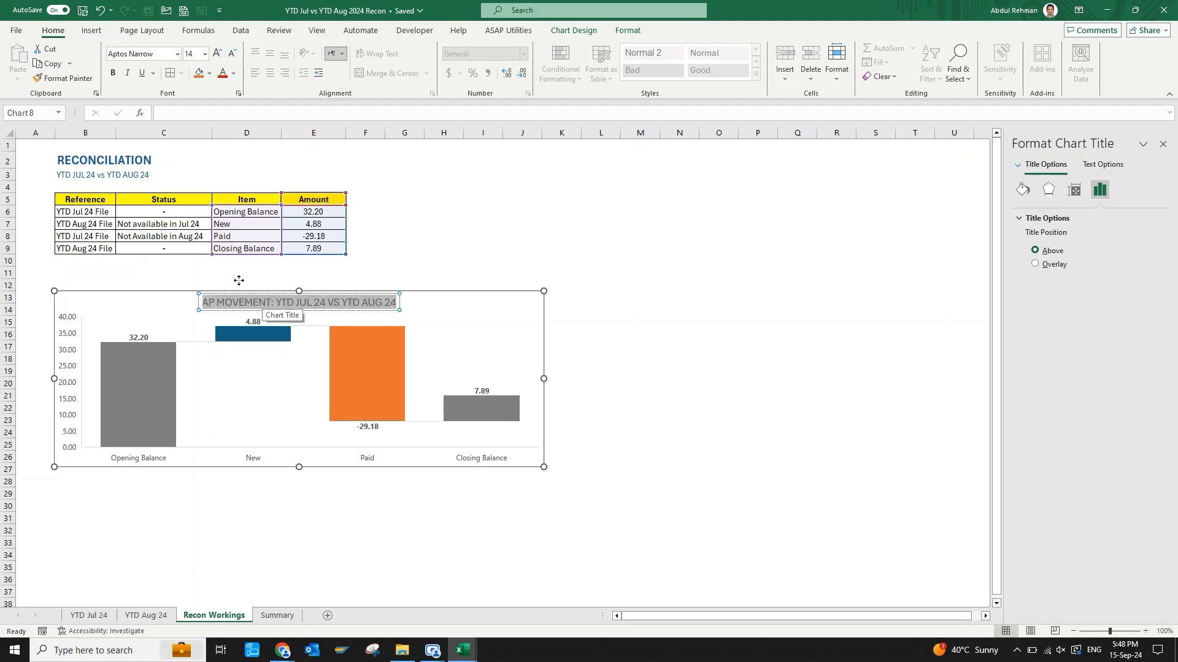
pyautogui.hotkey('ctrl', 'b')
pyautogui.click(233, 73)
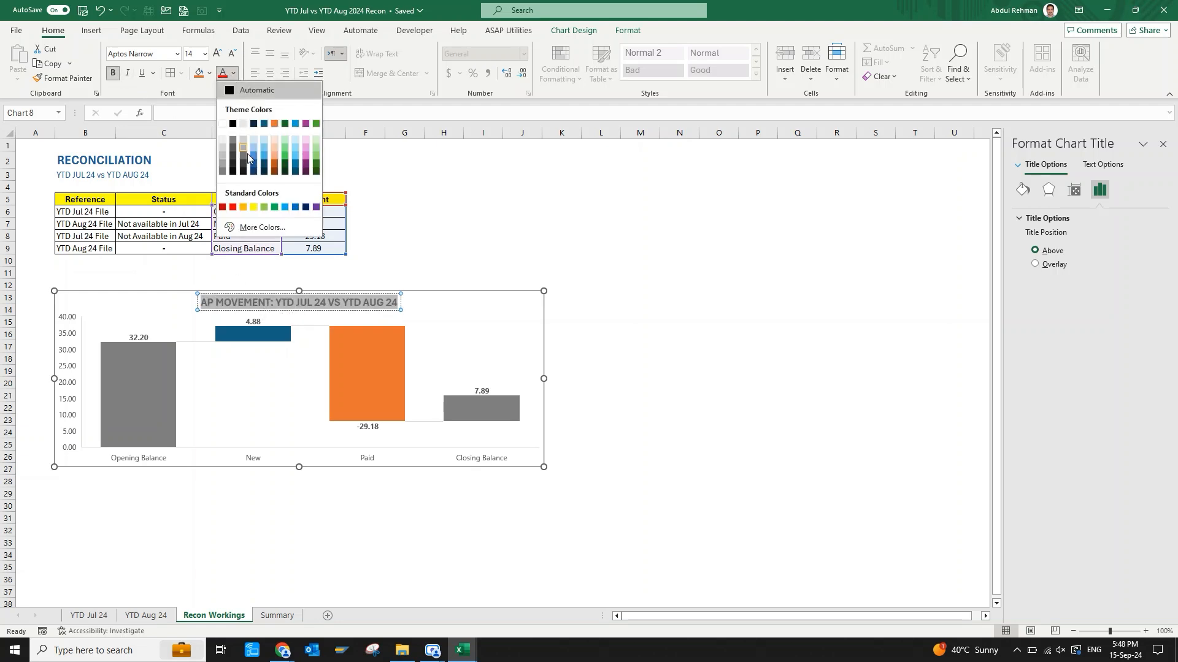
pyautogui.click(608, 340)
pyautogui.click(608, 340)
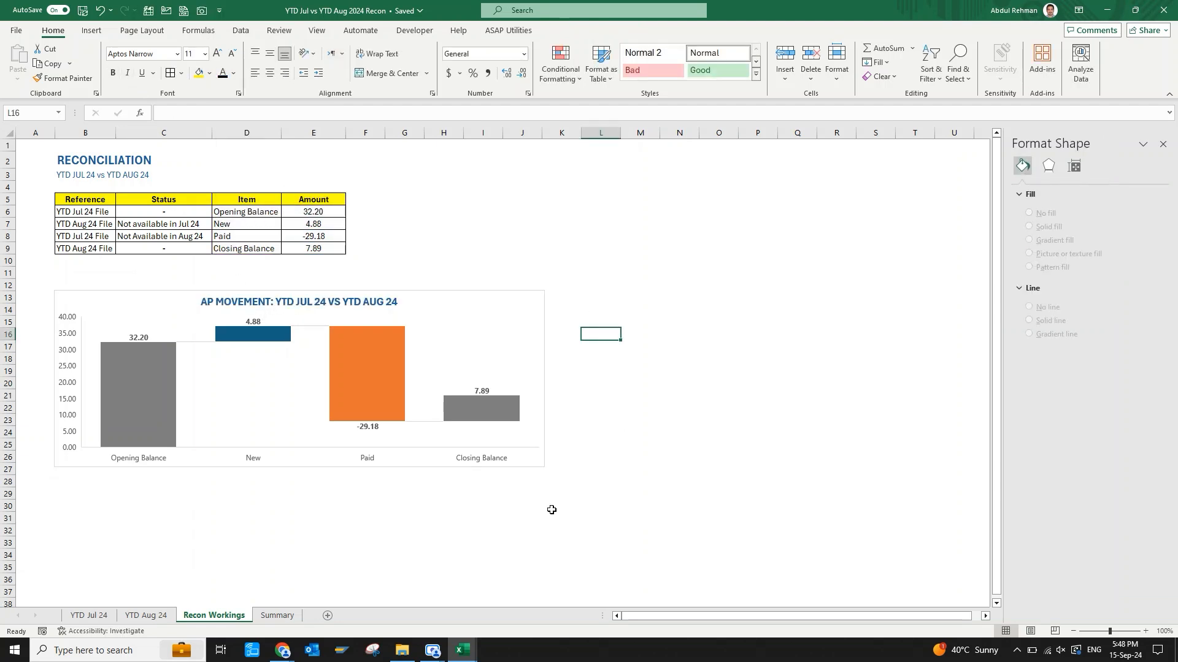
# Set the font colour of the whole chart title to black.
pyautogui.click(388, 305)
pyautogui.click(388, 303)
pyautogui.hotkey('ctrl', 'a')
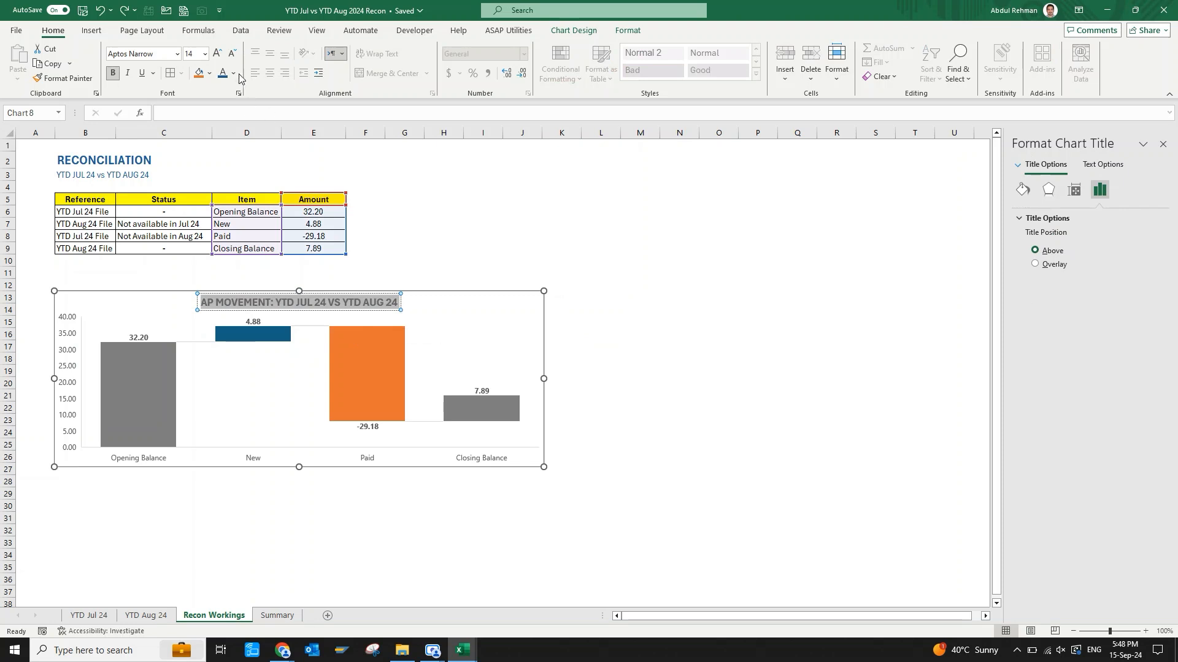
pyautogui.click(233, 73)
pyautogui.click(638, 369)
# Stretch the waterfall chart down to about row 30 and increase the chart title's font size by one step.
pyautogui.click(303, 461)
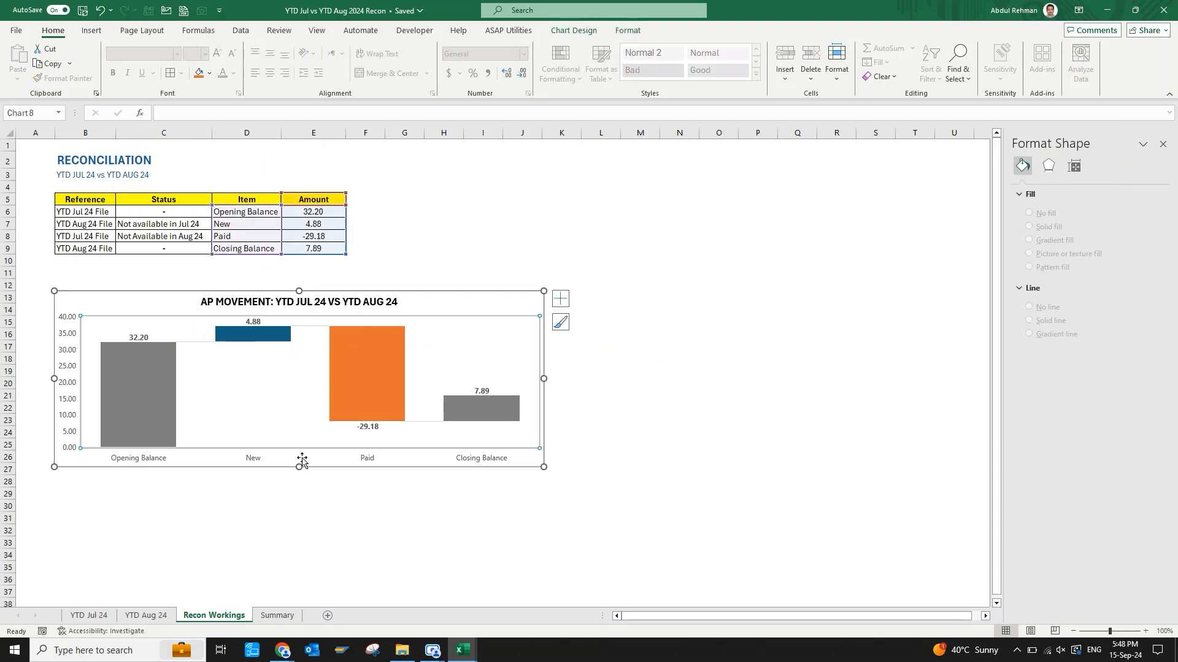
pyautogui.click(374, 305)
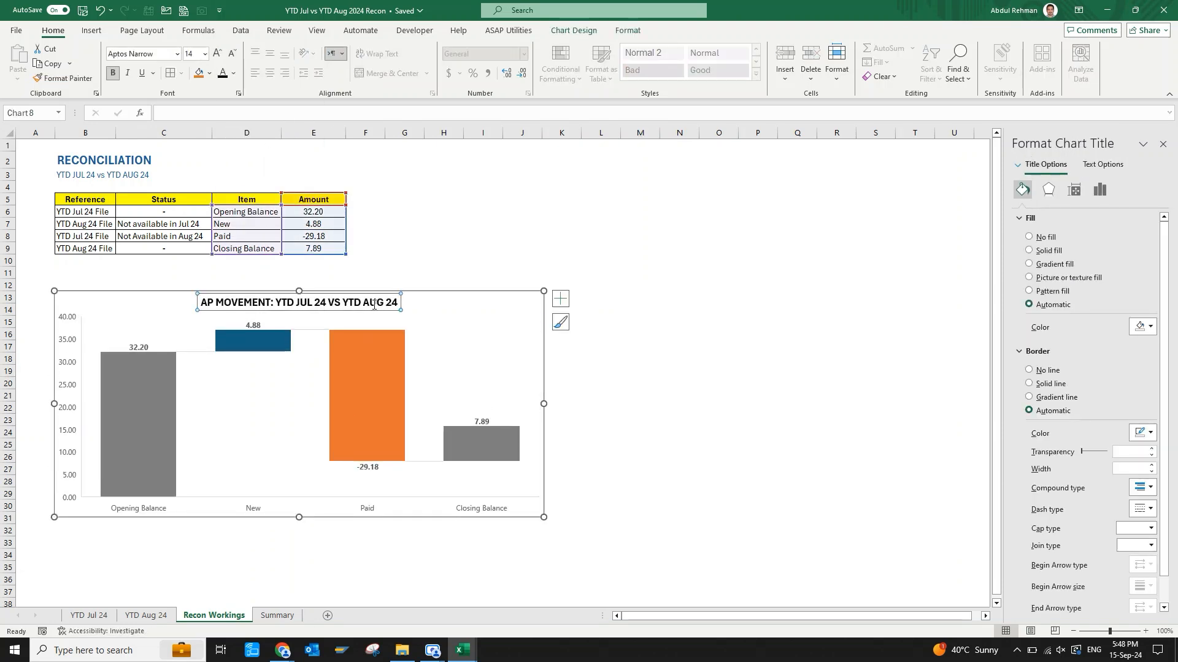
pyautogui.click(217, 53)
pyautogui.click(648, 386)
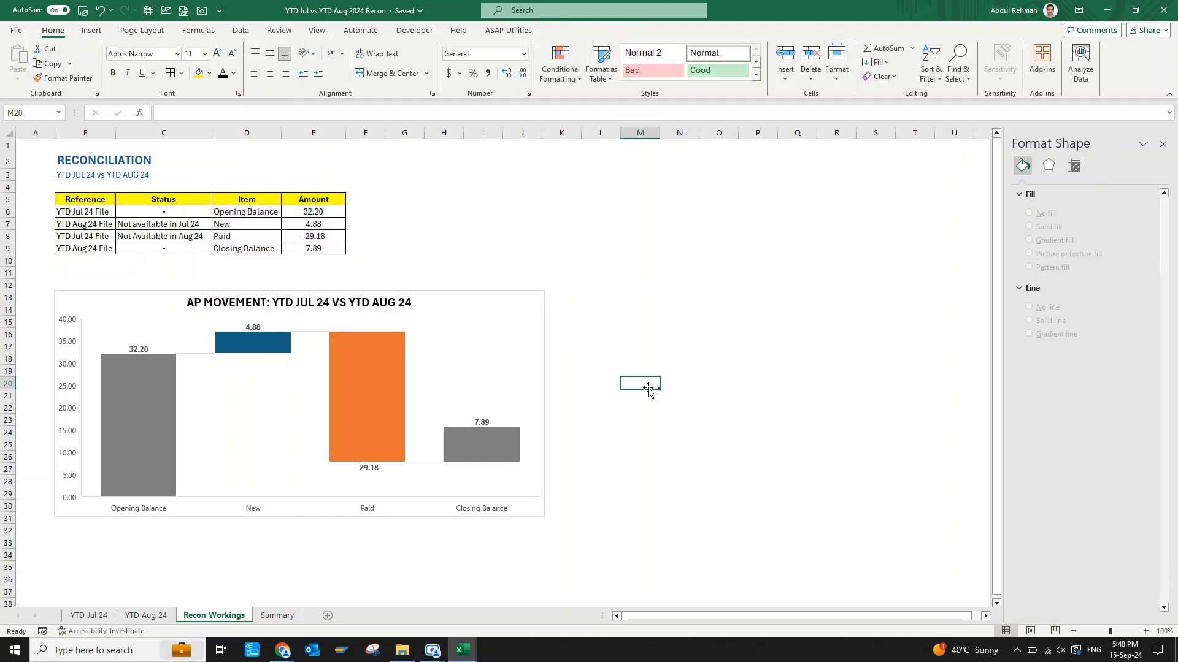
# Give the chart's value axis a custom number format, unlinked from the source, that shows whole millions without decimals.
pyautogui.click(67, 380)
pyautogui.click(69, 348)
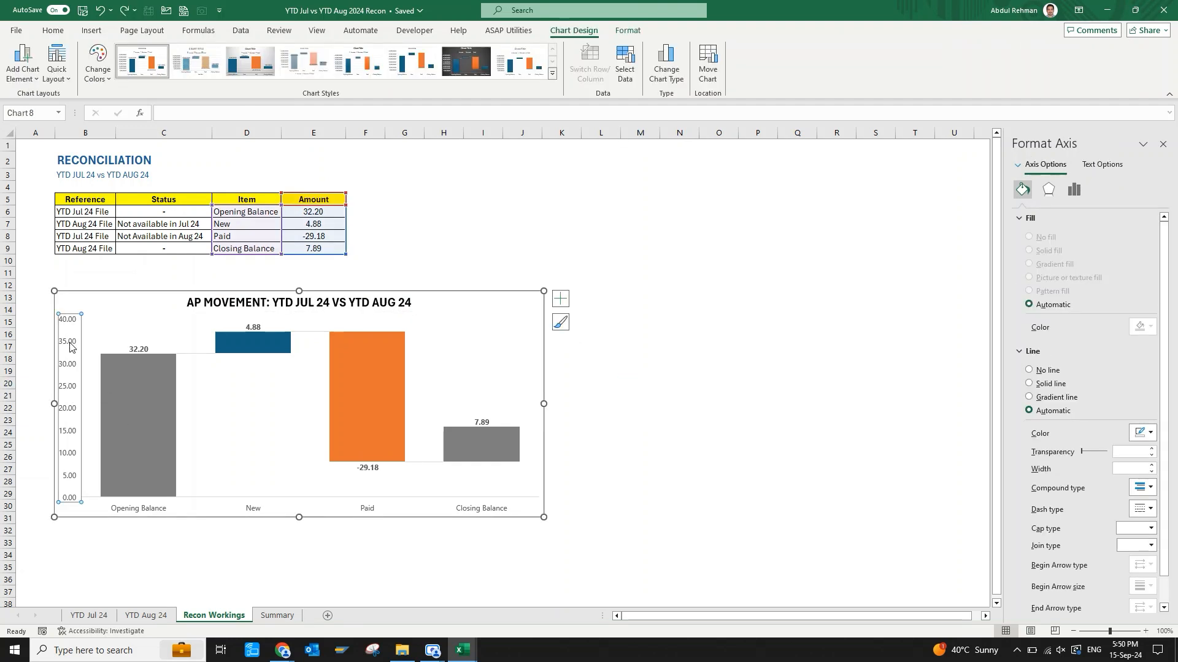
pyautogui.click(1047, 190)
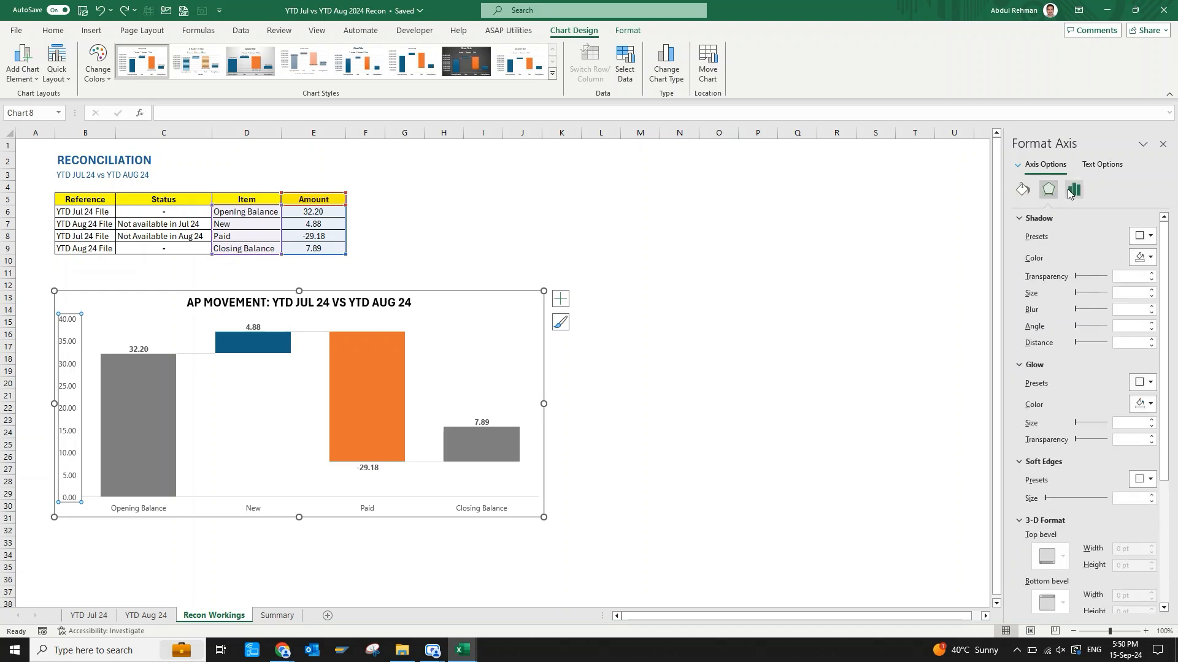
pyautogui.click(1070, 191)
pyautogui.click(1020, 253)
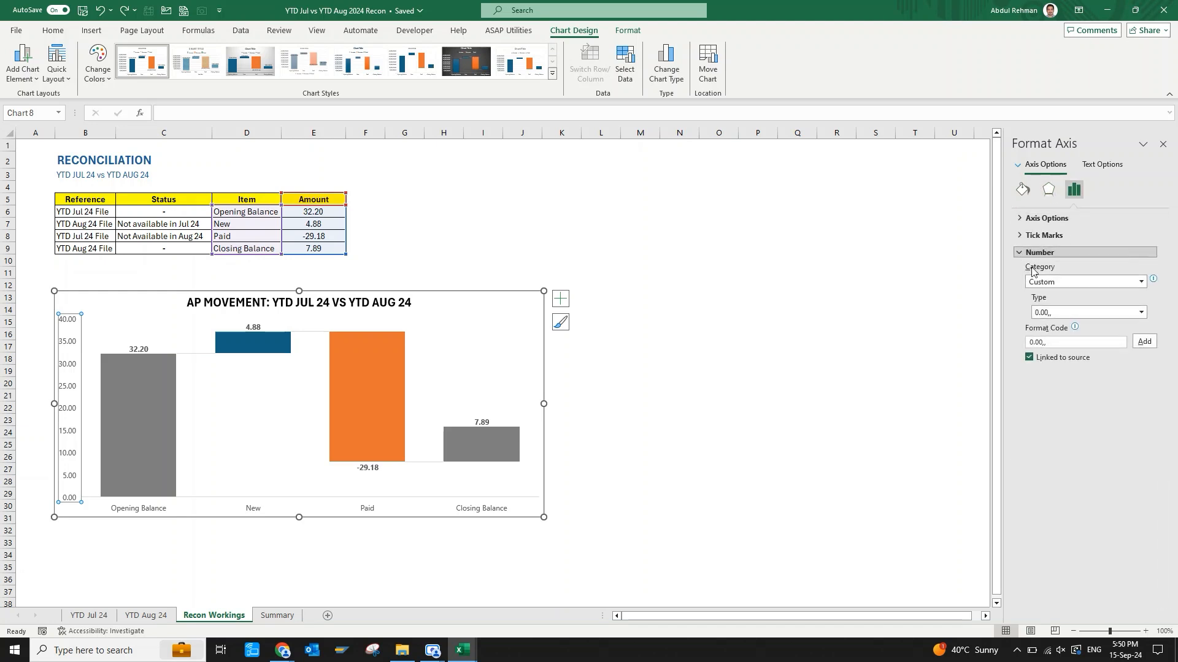
pyautogui.click(1144, 344)
pyautogui.click(1143, 345)
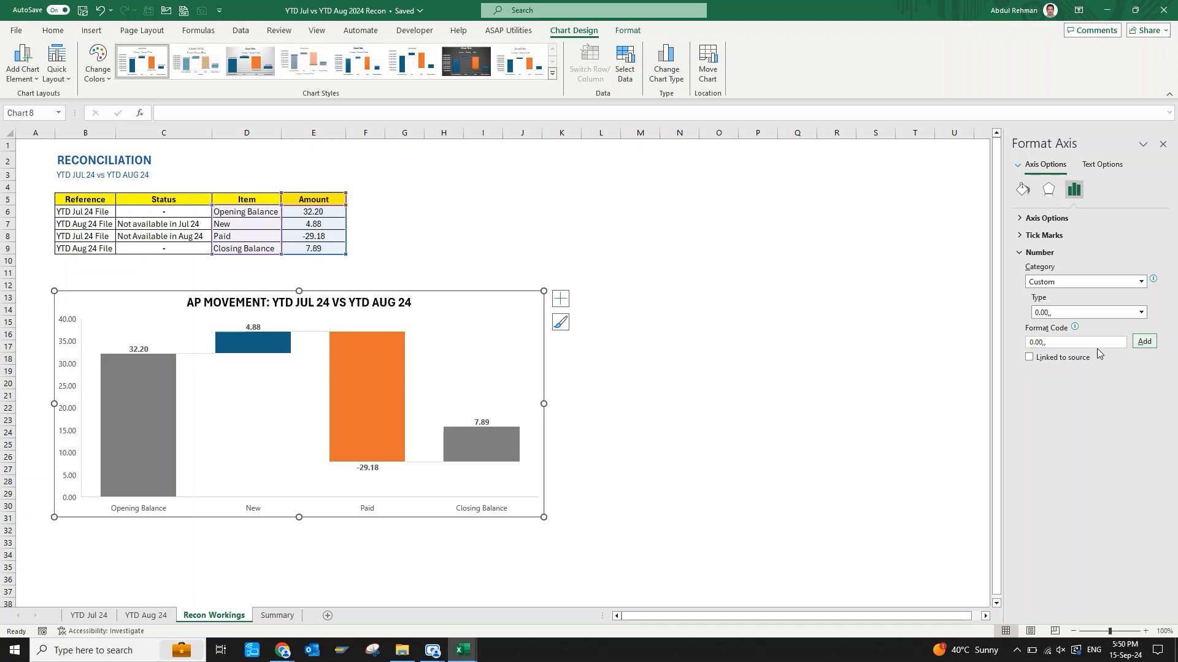
pyautogui.click(1042, 343)
pyautogui.press('BackSpace')
pyautogui.press('BackSpace')
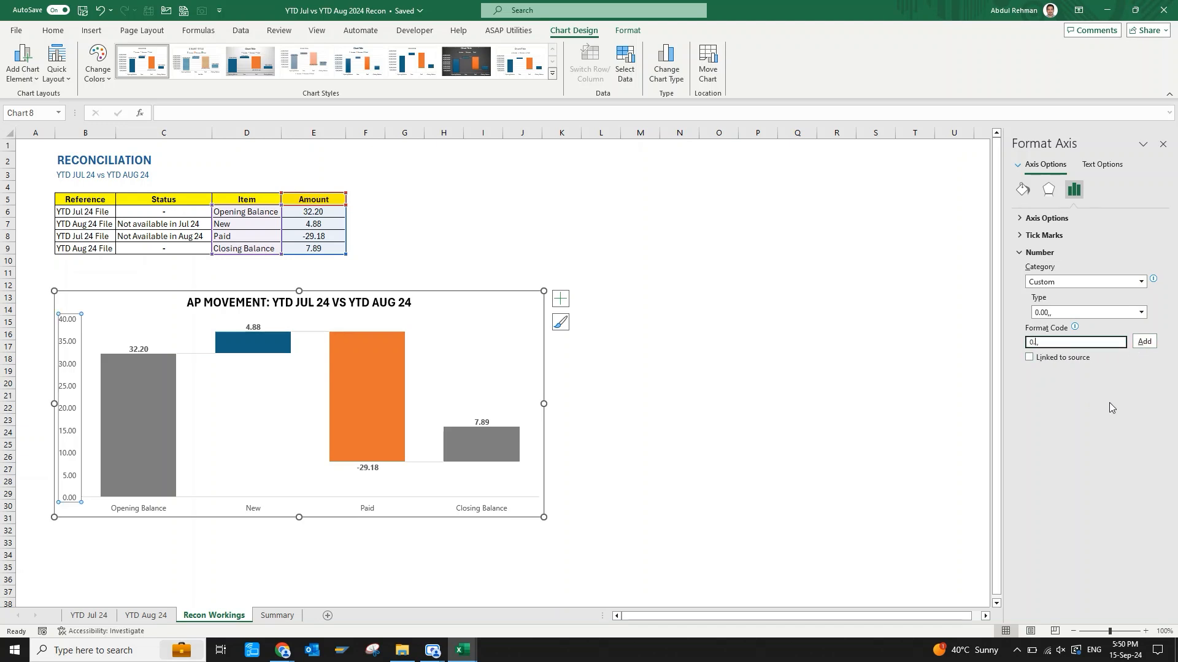
pyautogui.click(1145, 343)
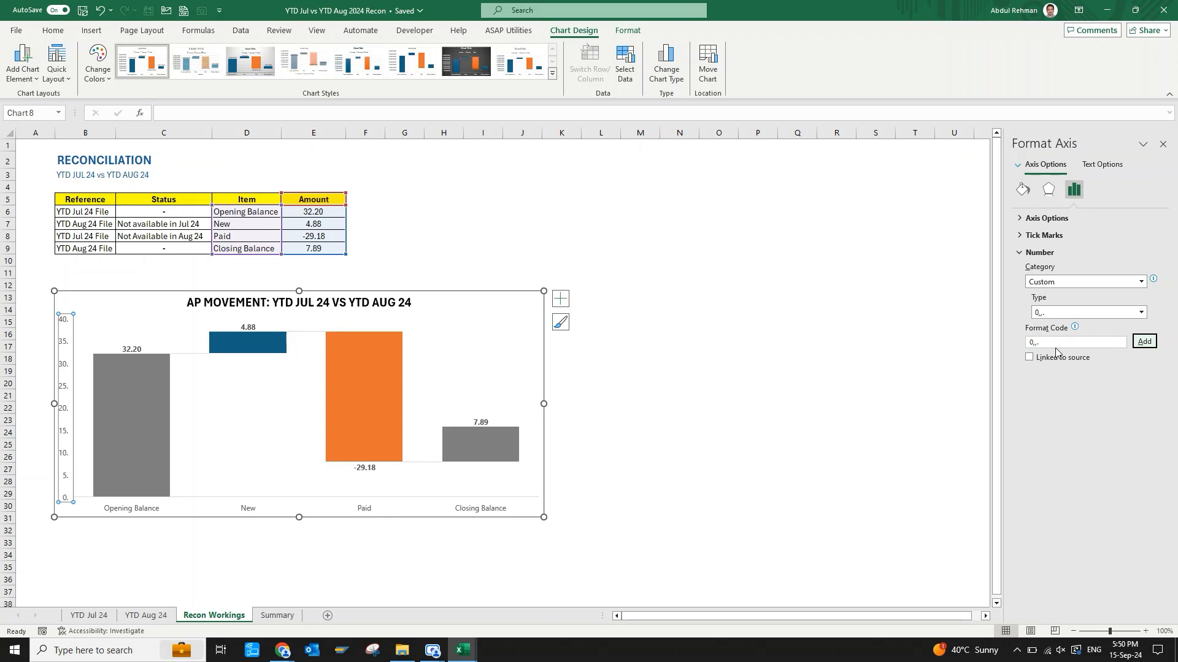
pyautogui.click(638, 429)
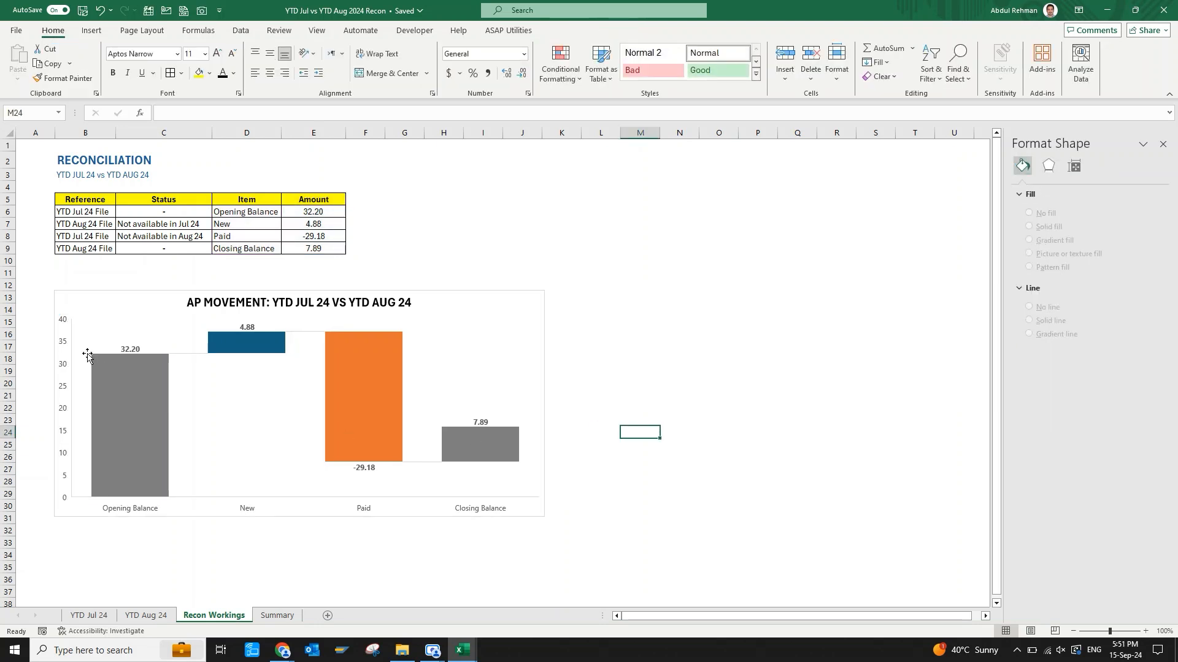
pyautogui.click(62, 348)
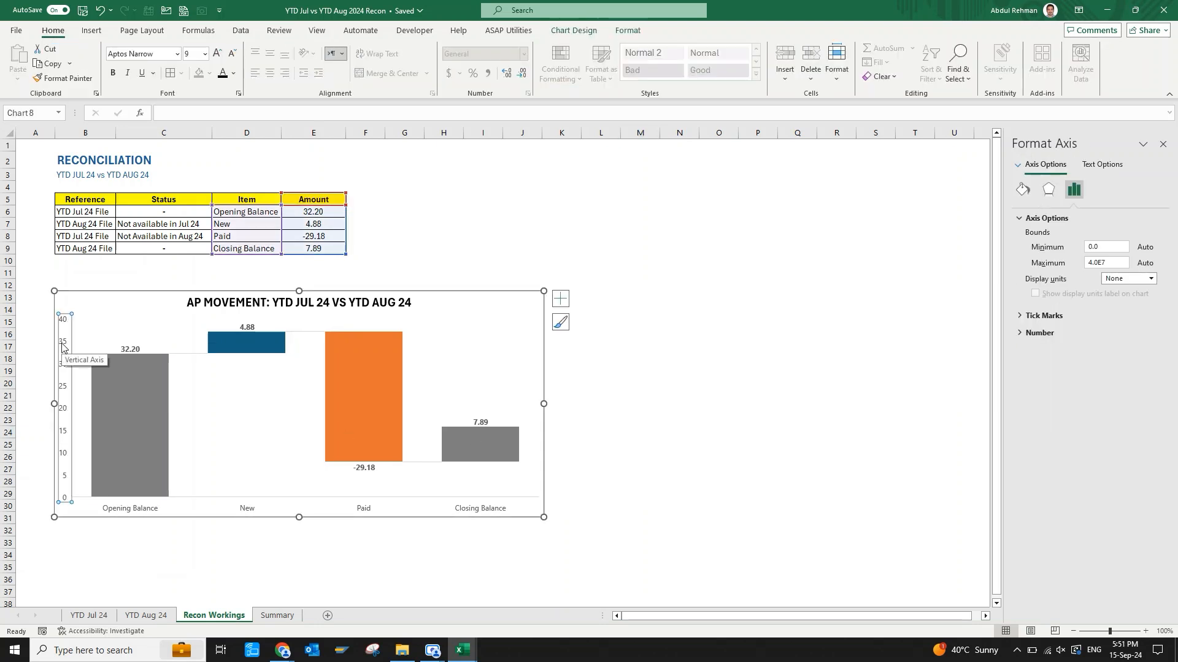
pyautogui.click(642, 385)
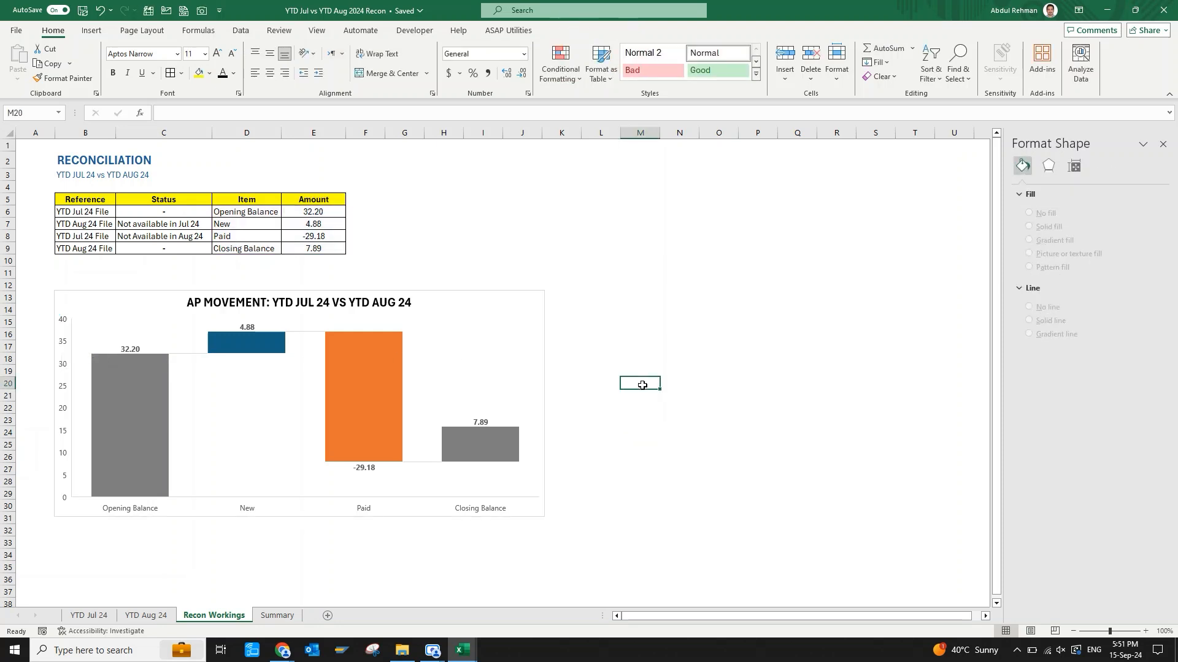
# Format the amounts in E6:E9 with a custom number format showing millions to two decimals followed by "M".
pyautogui.click(337, 210)
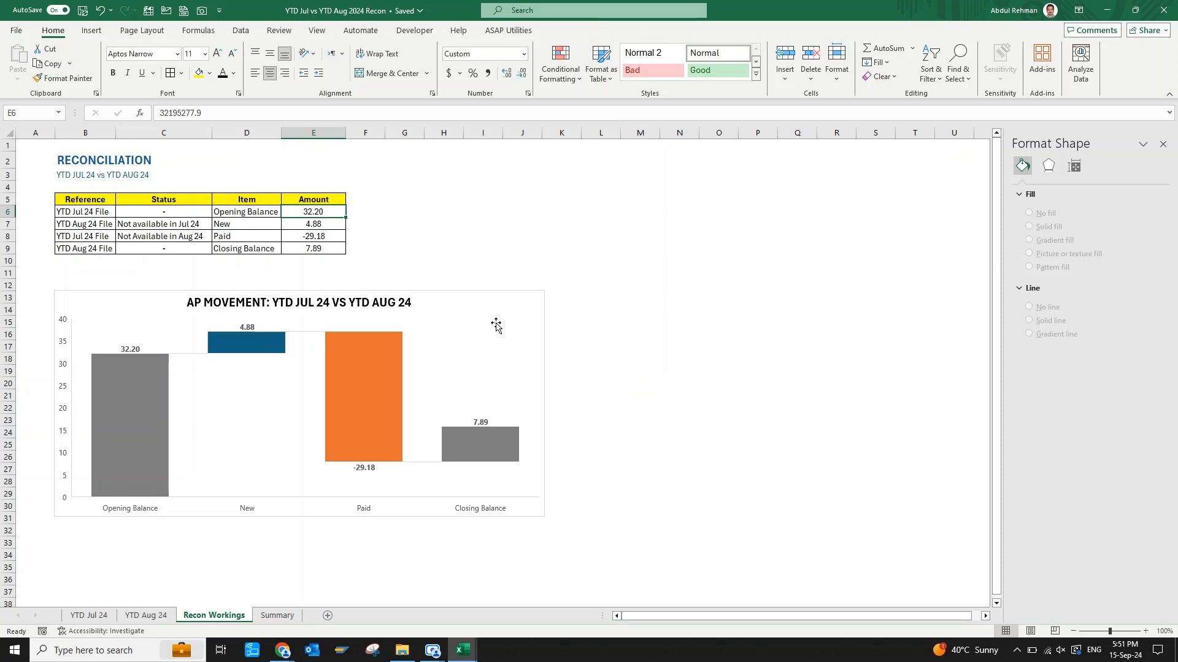
pyautogui.hotkey('shift', 'Down')
pyautogui.hotkey('shift', 'Down')
pyautogui.hotkey('shift', 'Down')
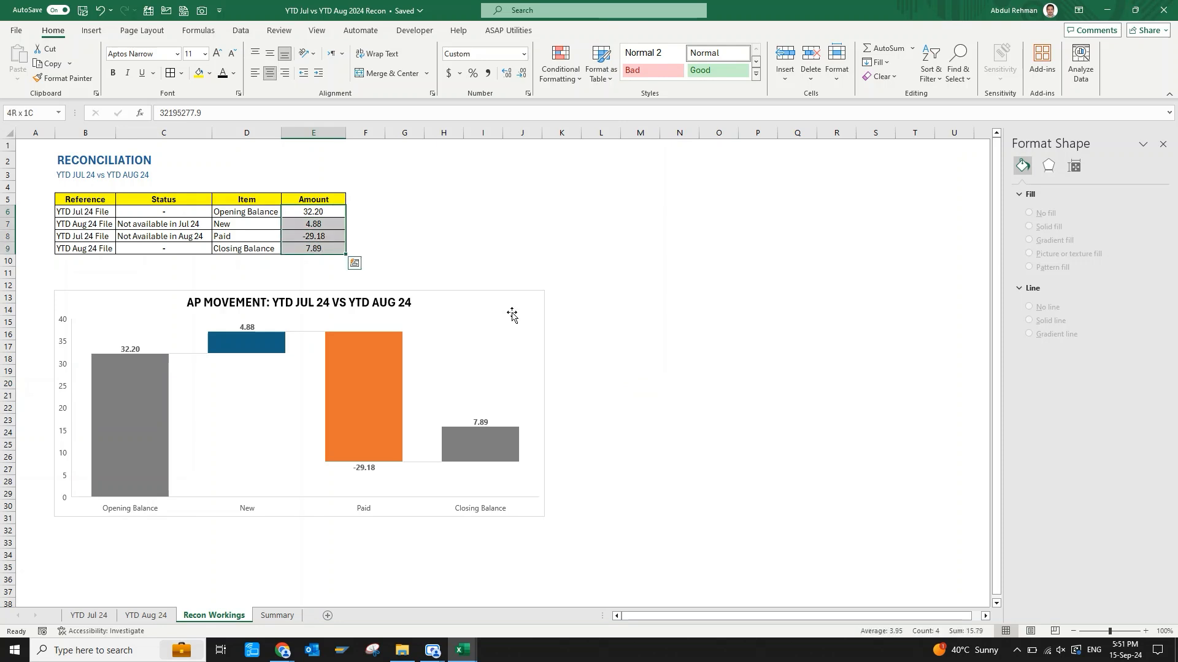
pyautogui.hotkey('ctrl', '1')
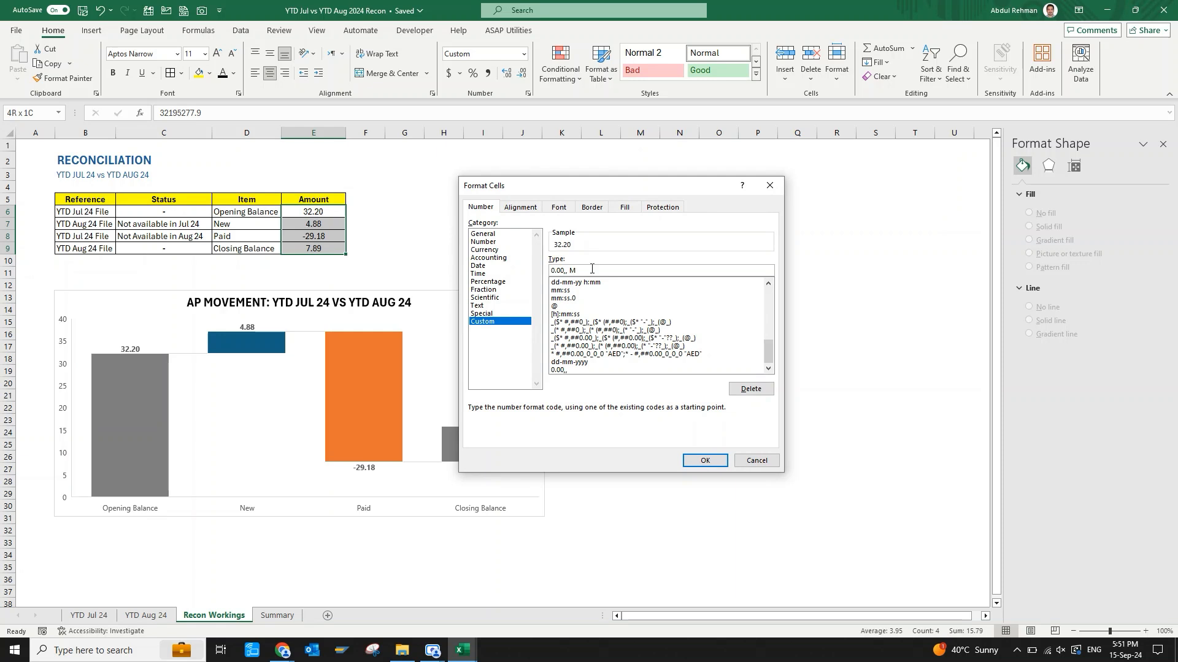
pyautogui.click(705, 461)
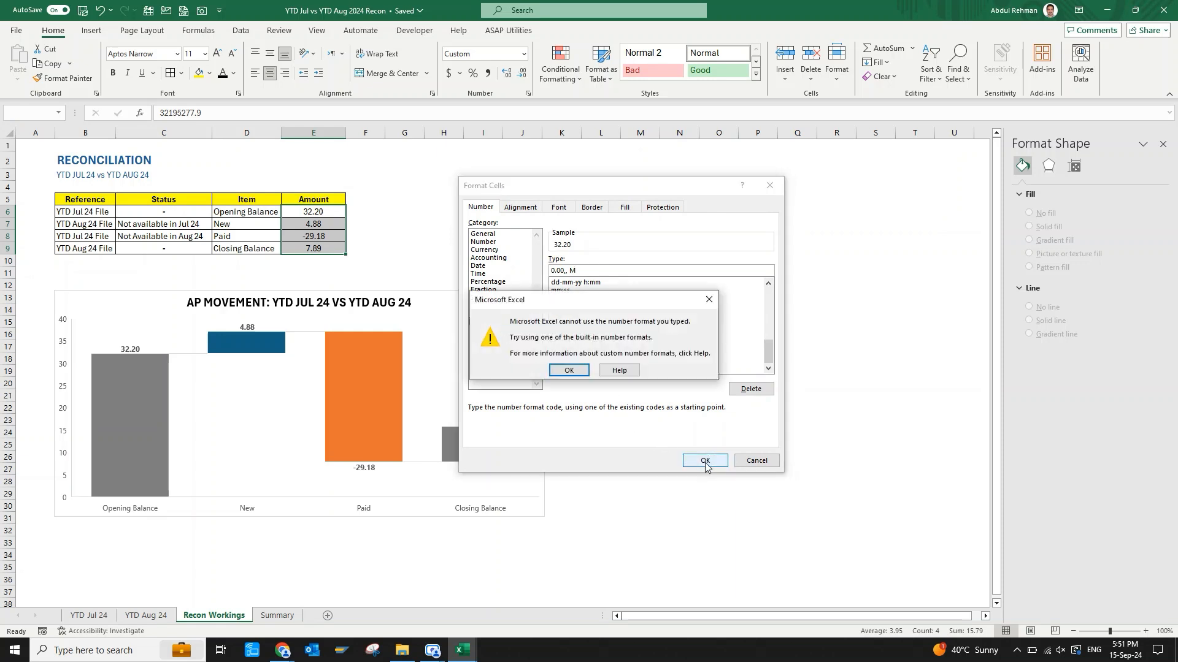
pyautogui.click(579, 370)
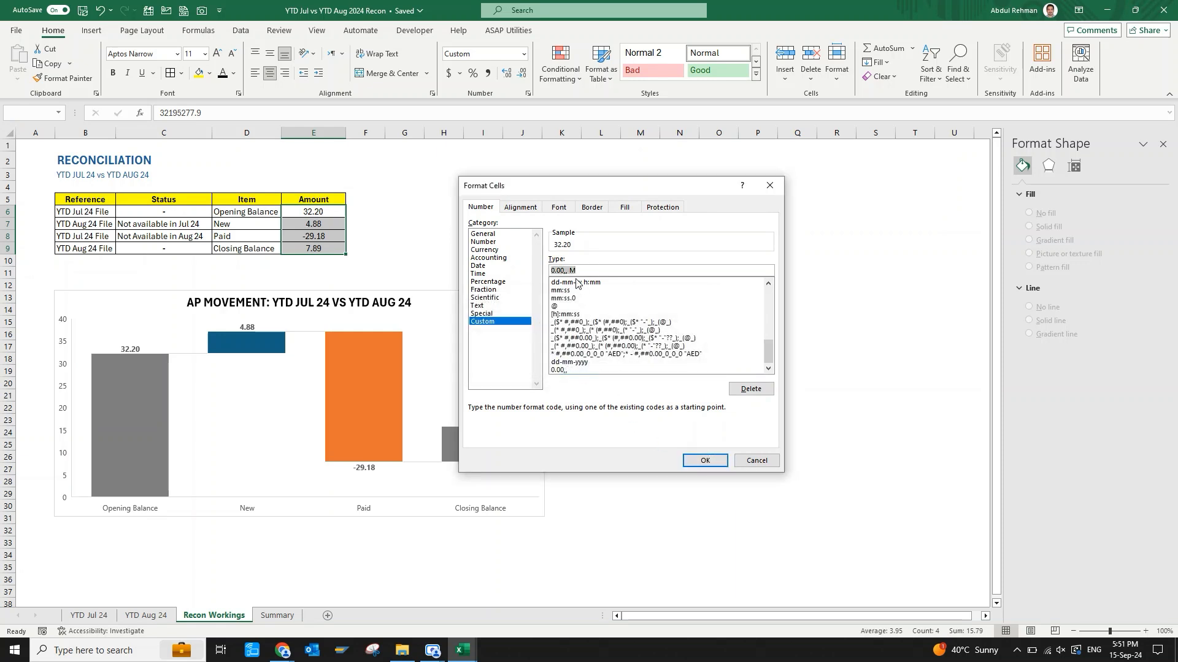
pyautogui.click(571, 270)
pyautogui.click(705, 462)
pyautogui.click(619, 407)
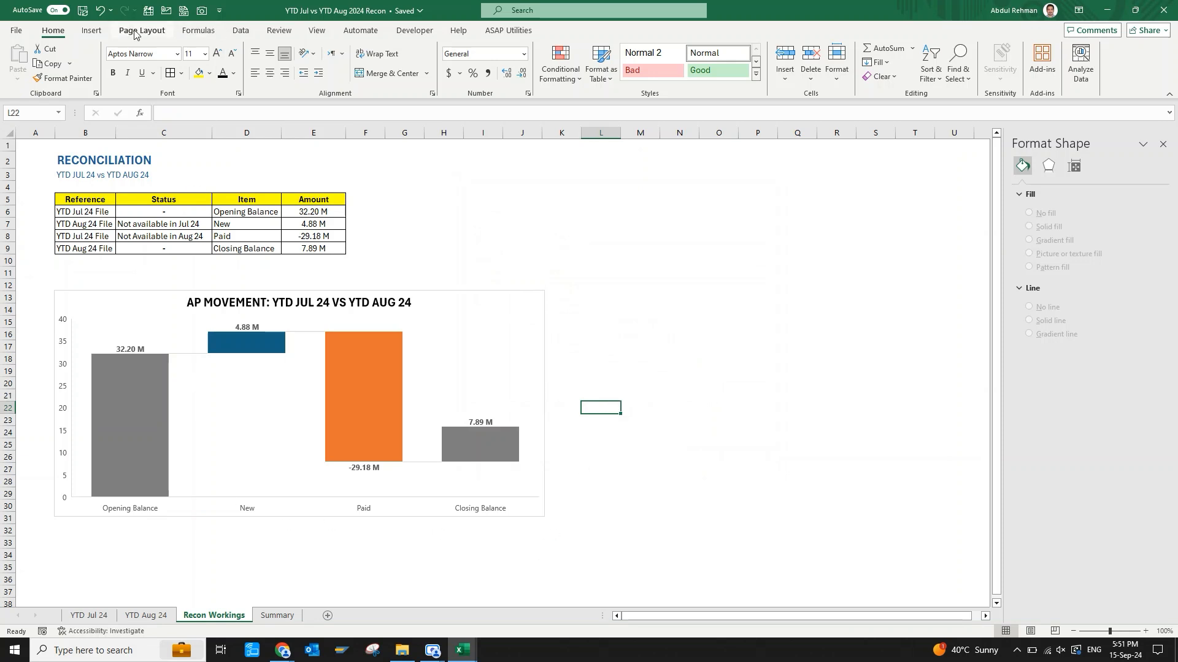
# Draw a rounded-corner rectangle about 8.96" wide and 4.48" high that covers the whole waterfall chart.
pyautogui.click(92, 30)
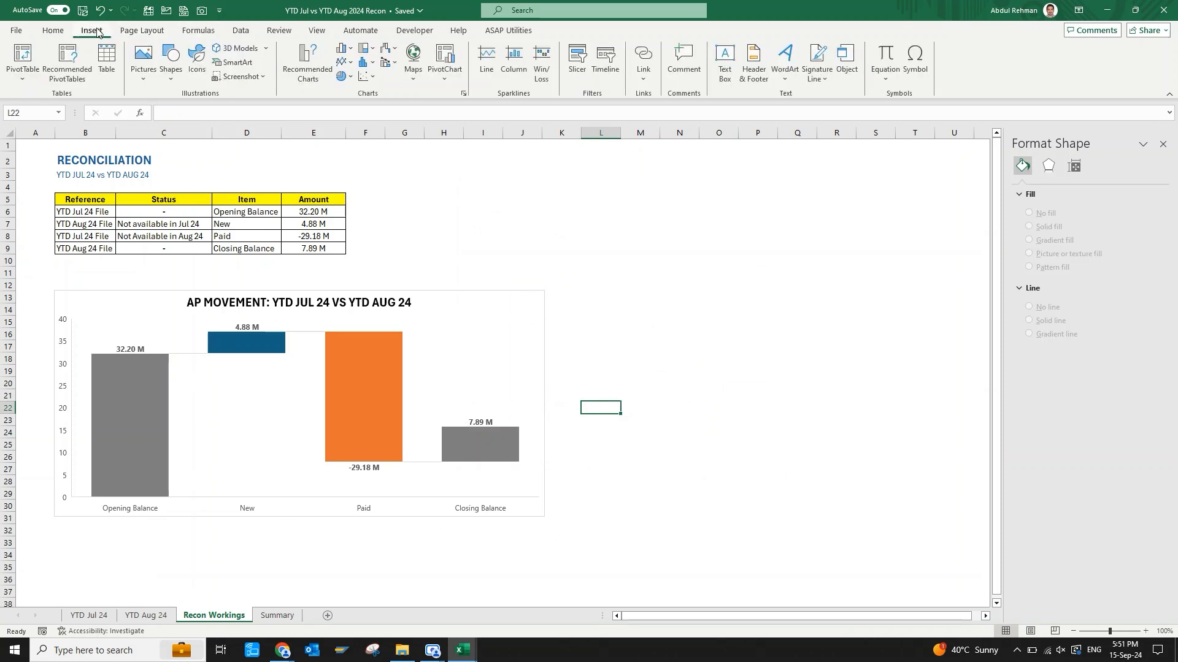
pyautogui.click(165, 74)
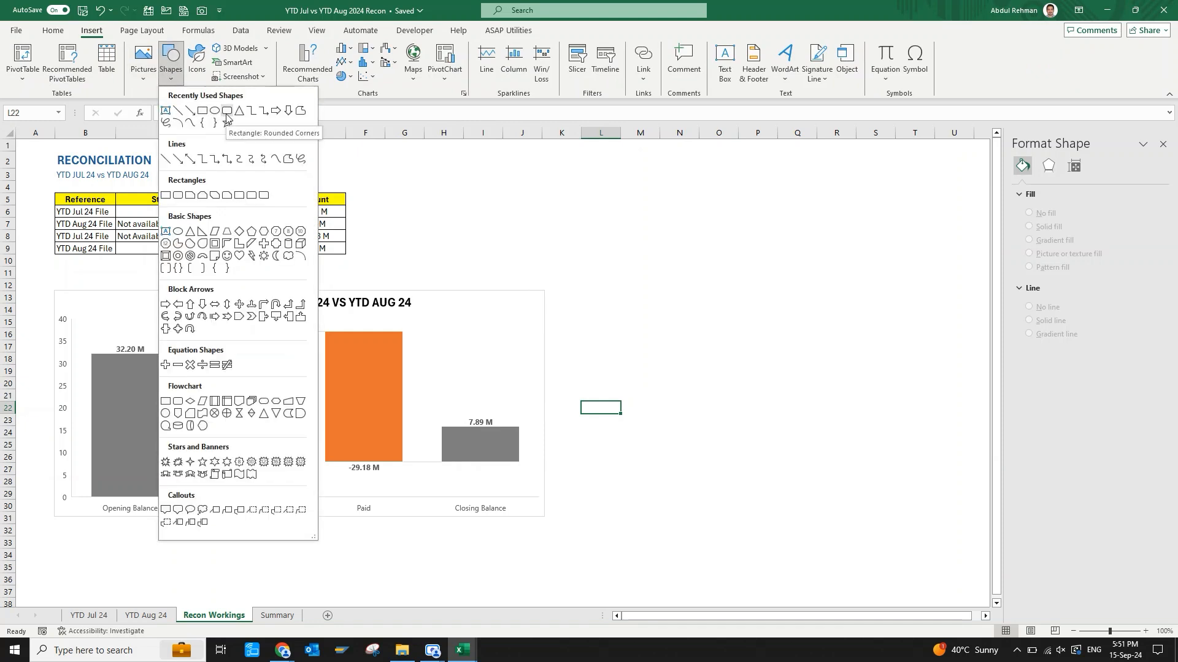
pyautogui.click(226, 113)
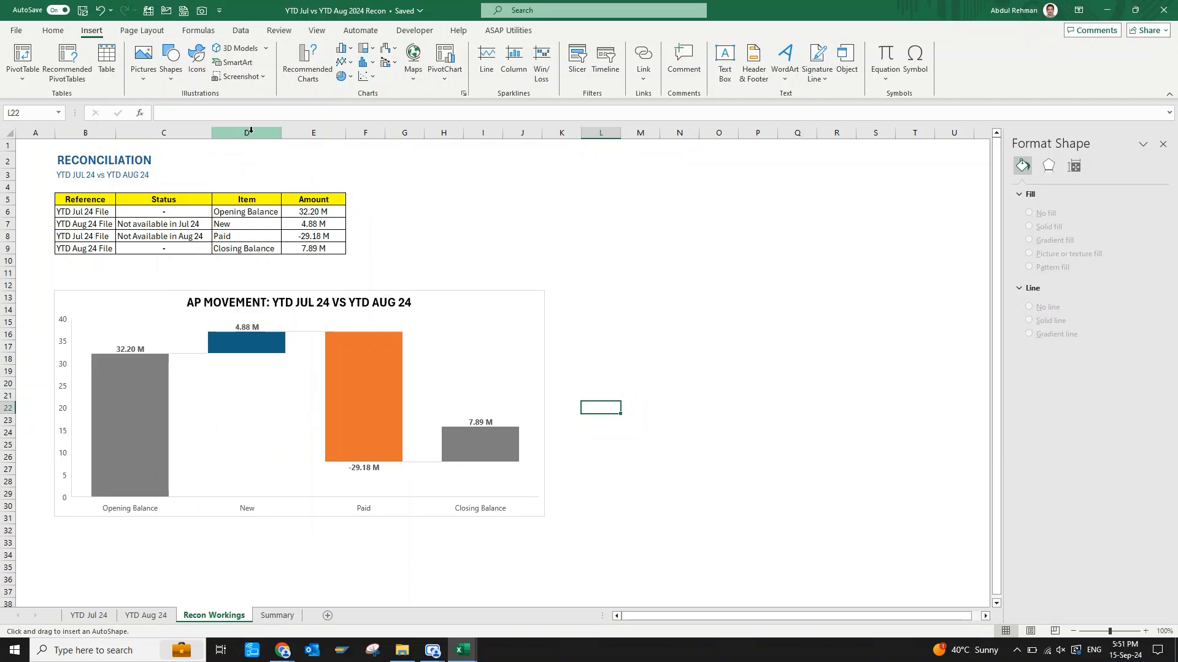
pyautogui.moveTo(34, 271); pyautogui.dragTo(561, 535)
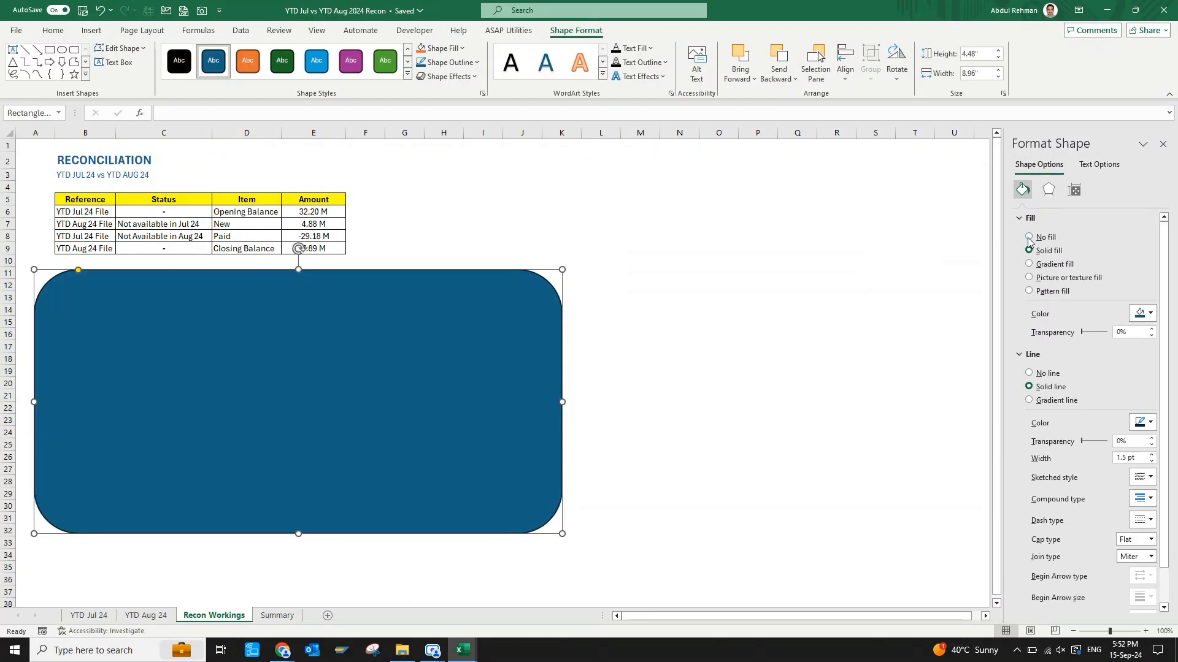
# Fill the rounded rectangle with white and send it backward behind the waterfall chart.
pyautogui.click(1141, 313)
pyautogui.click(1080, 341)
pyautogui.click(779, 60)
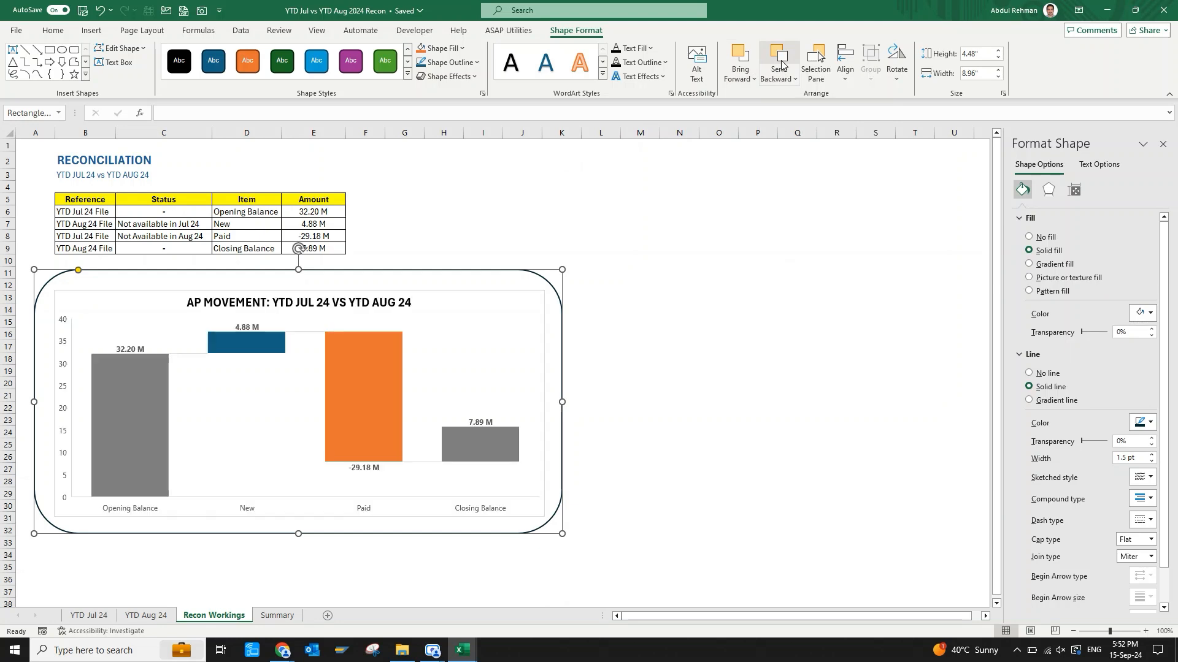
# Set the waterfall chart area to no fill and its border to no line.
pyautogui.click(692, 324)
pyautogui.click(508, 310)
pyautogui.click(1029, 236)
pyautogui.click(1029, 356)
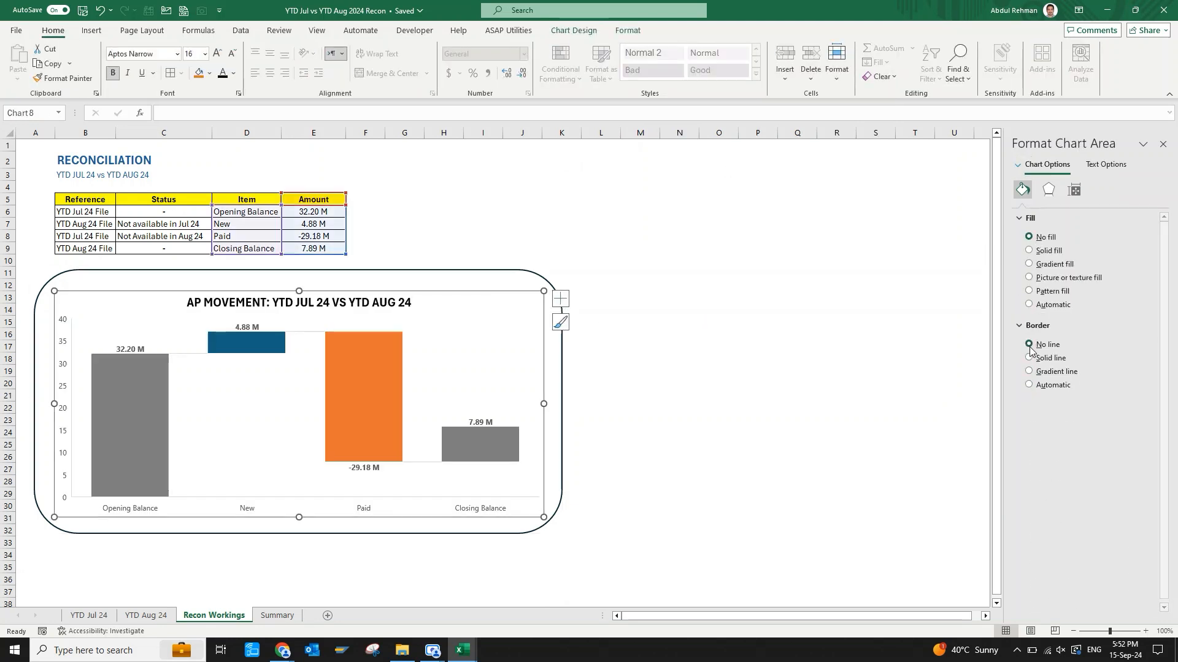
pyautogui.click(743, 371)
# Give the rounded rectangle a blue outer shadow with 18 pt blur and an angle of about 147°.
pyautogui.click(532, 279)
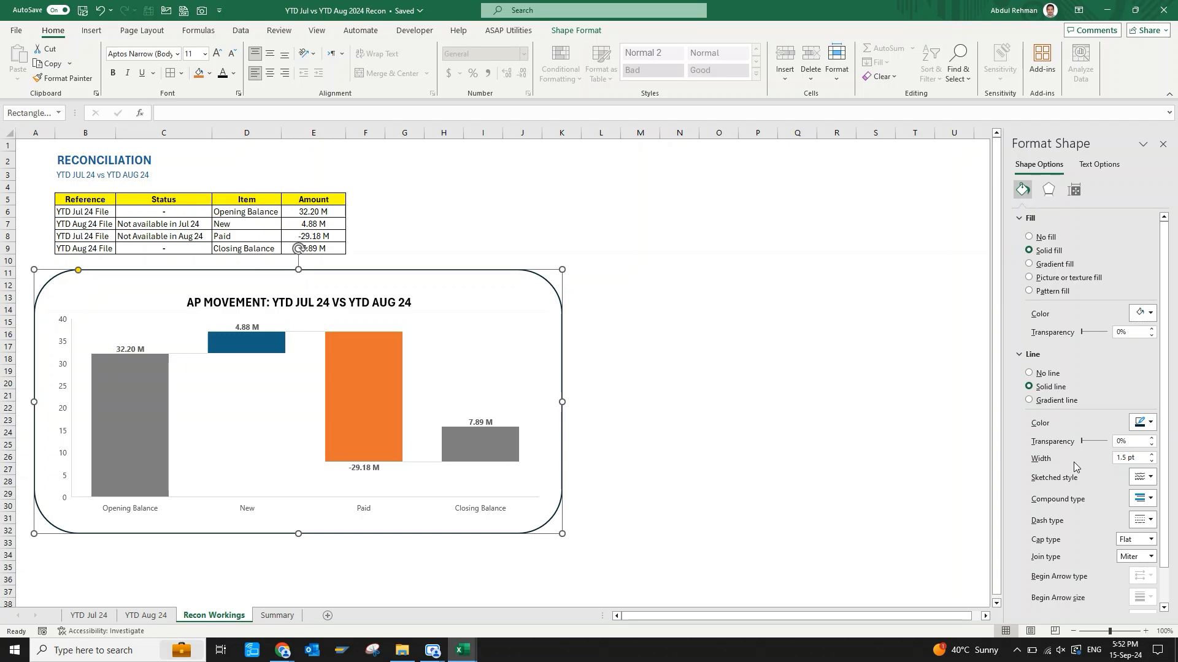
pyautogui.click(1049, 190)
pyautogui.click(1142, 236)
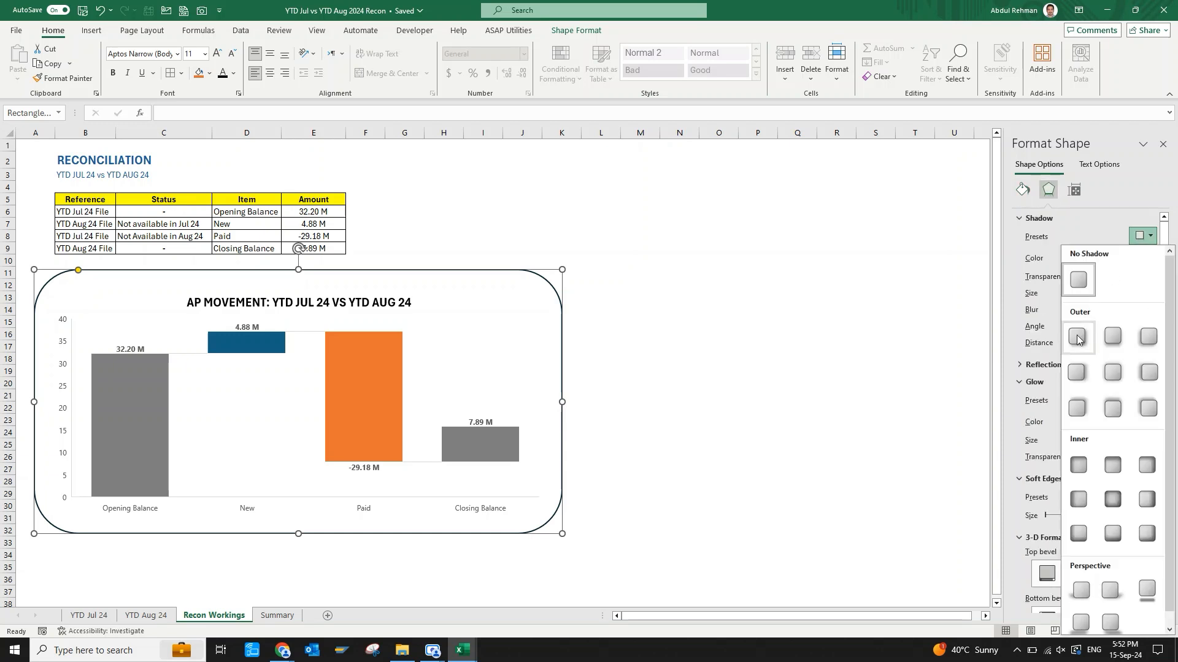
pyautogui.click(1077, 339)
pyautogui.click(1142, 258)
pyautogui.click(1108, 331)
pyautogui.click(875, 396)
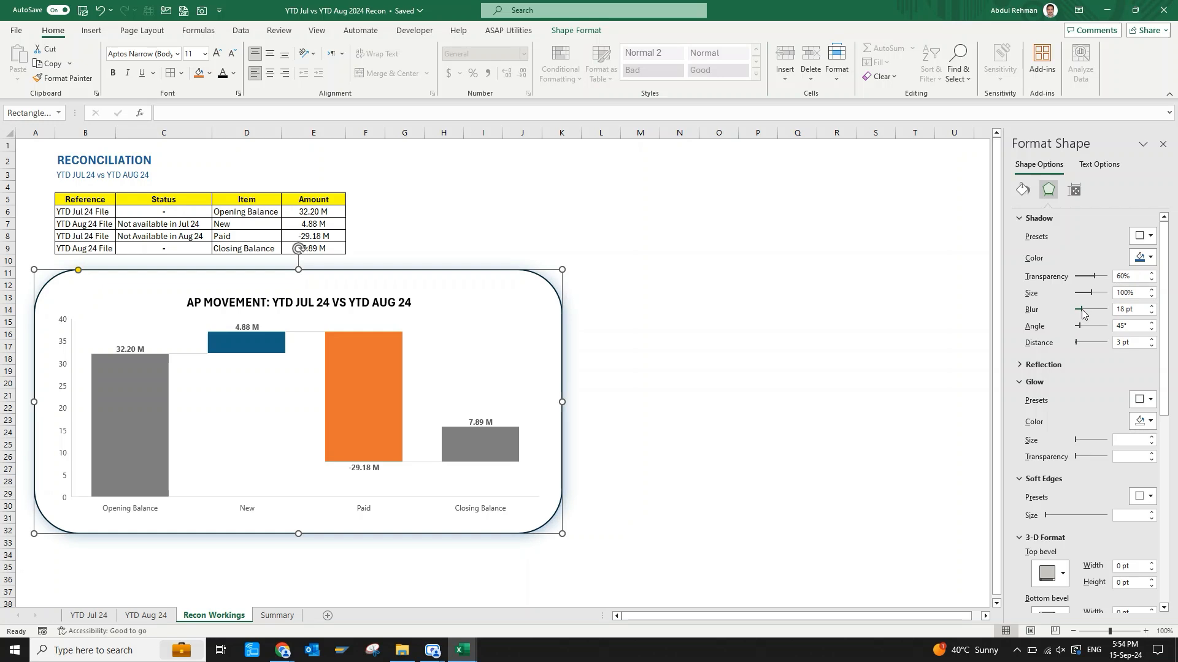
pyautogui.moveTo(1078, 326); pyautogui.dragTo(1088, 328)
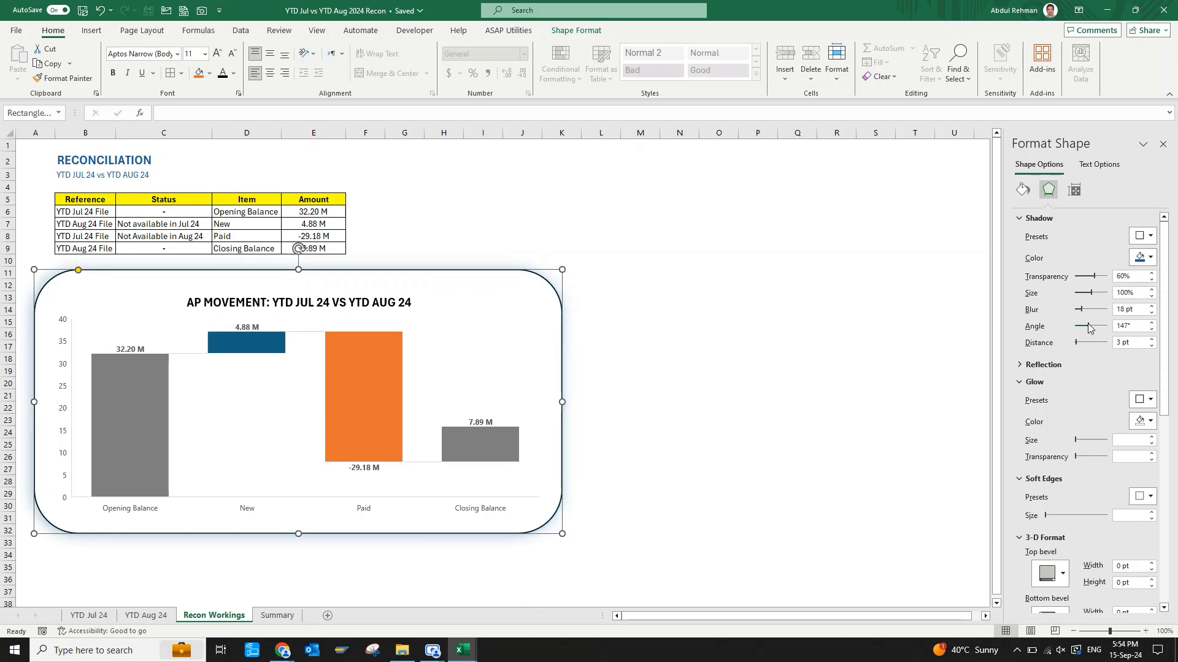
pyautogui.click(823, 371)
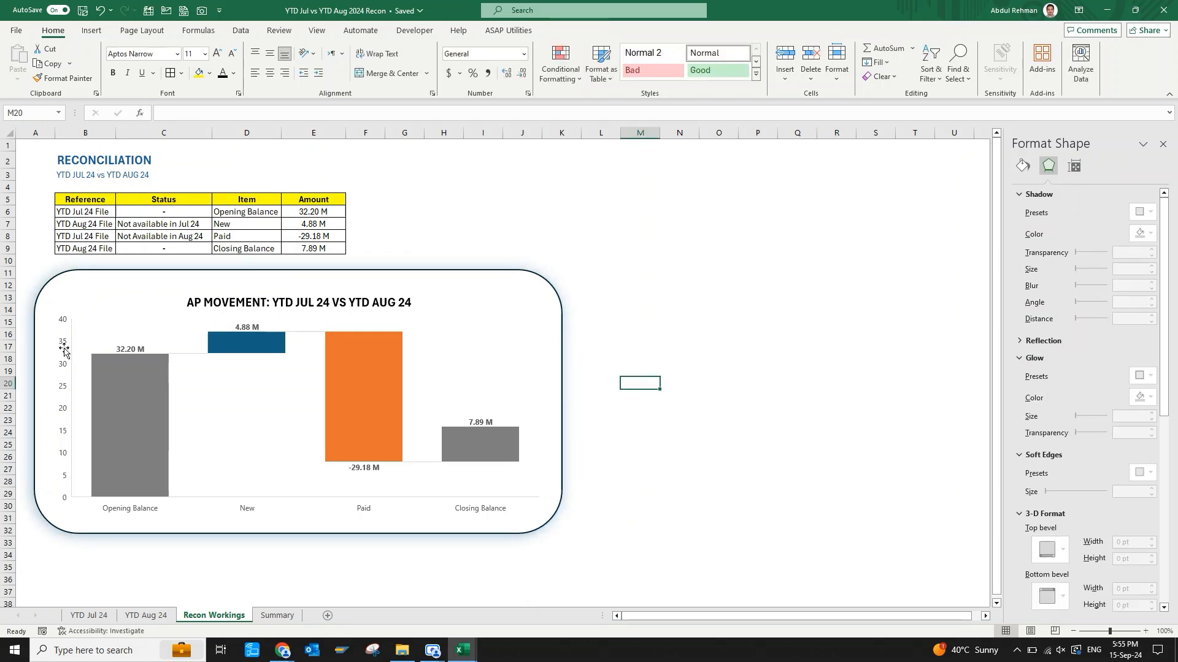
# Make the labels of the chart's value axis and category axis bold.
pyautogui.click(65, 350)
pyautogui.hotkey('ctrl', 'b')
pyautogui.click(250, 509)
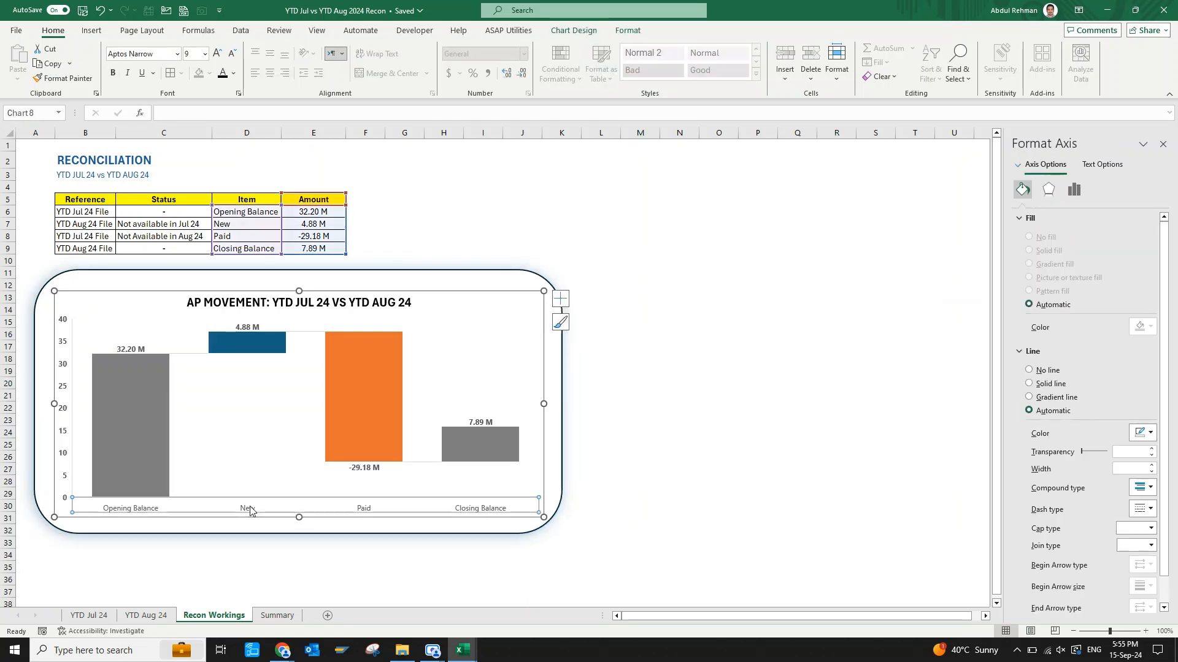
pyautogui.hotkey('ctrl', 'b')
pyautogui.click(625, 454)
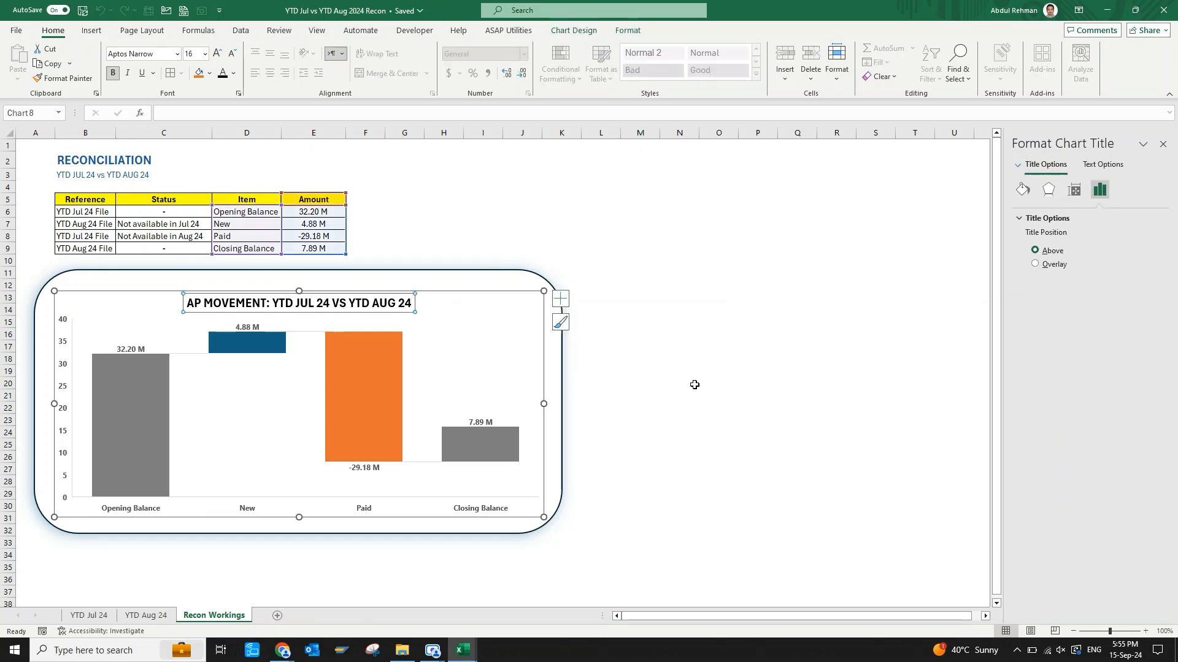
# Rename the Recon Workings sheet as Recon Summary.
pyautogui.click(693, 384)
pyautogui.doubleClick(227, 616)
pyautogui.write('R')
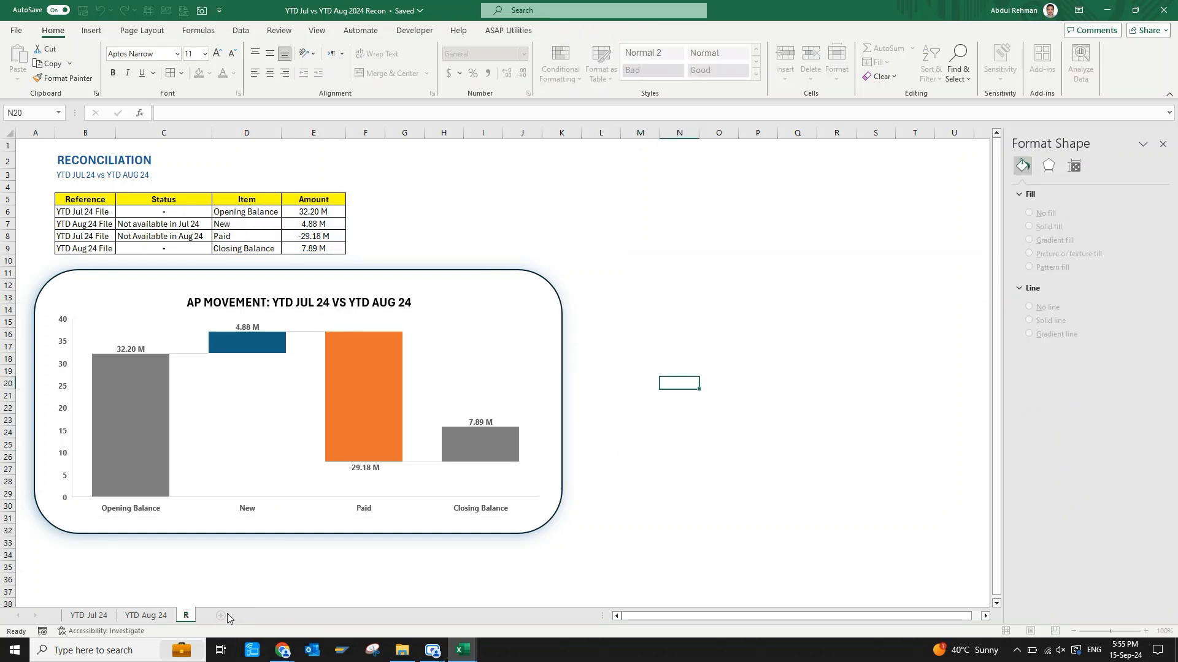
pyautogui.write('econ Summary')
pyautogui.press('Return')
# Stretch the chart slightly upward inside the rounded frame and recolour its title in a lighter shade of Black, Text 1.
pyautogui.click(360, 299)
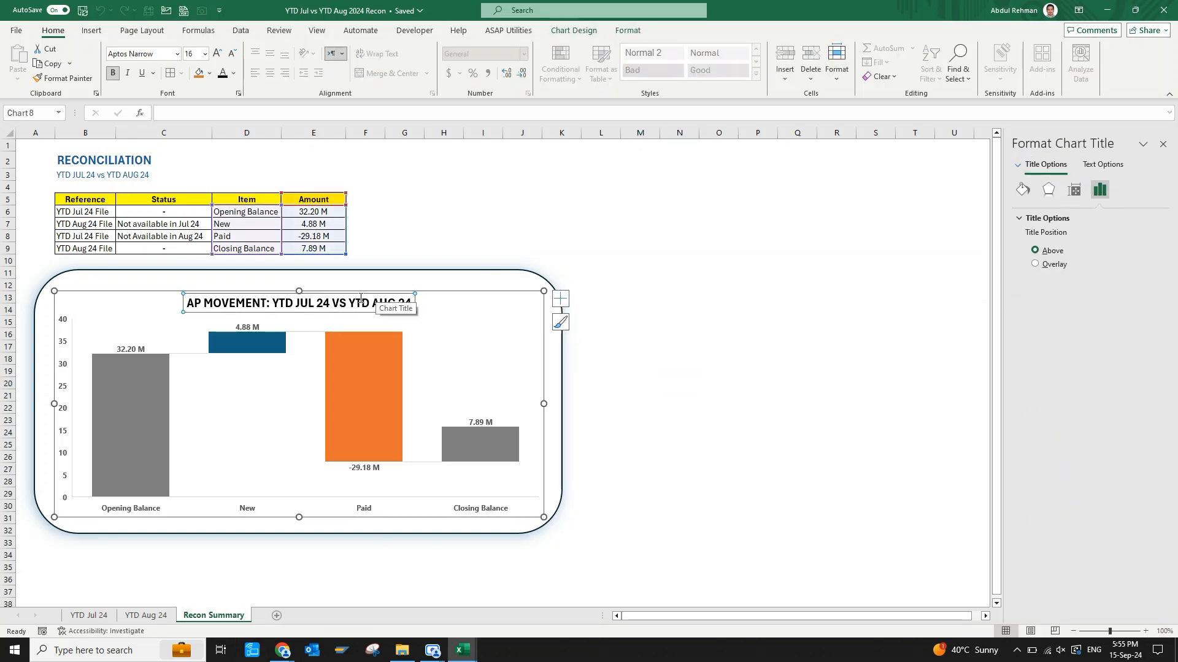
pyautogui.moveTo(300, 290); pyautogui.dragTo(300, 281)
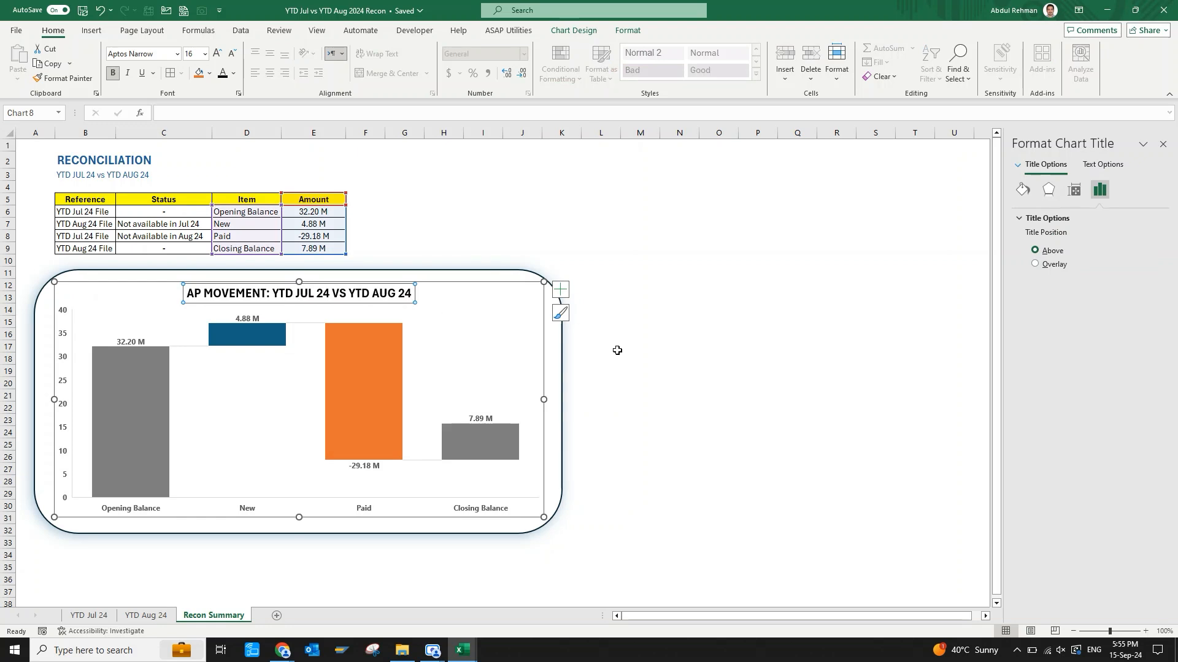
pyautogui.tripleClick(347, 293)
pyautogui.click(234, 74)
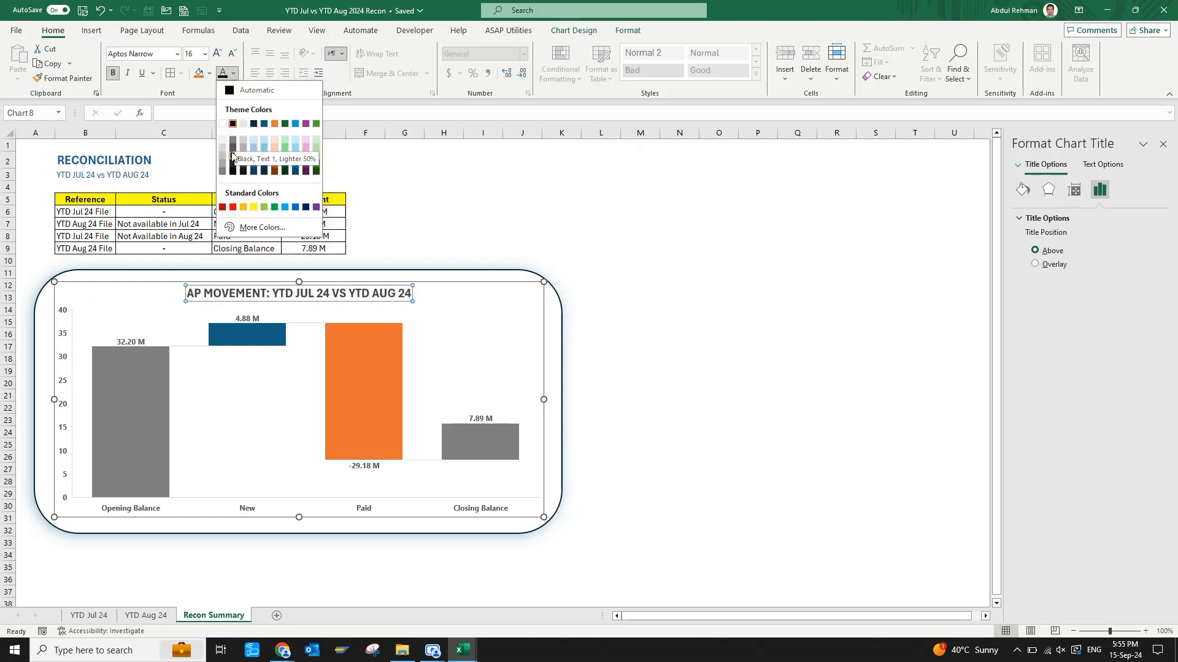
pyautogui.click(233, 157)
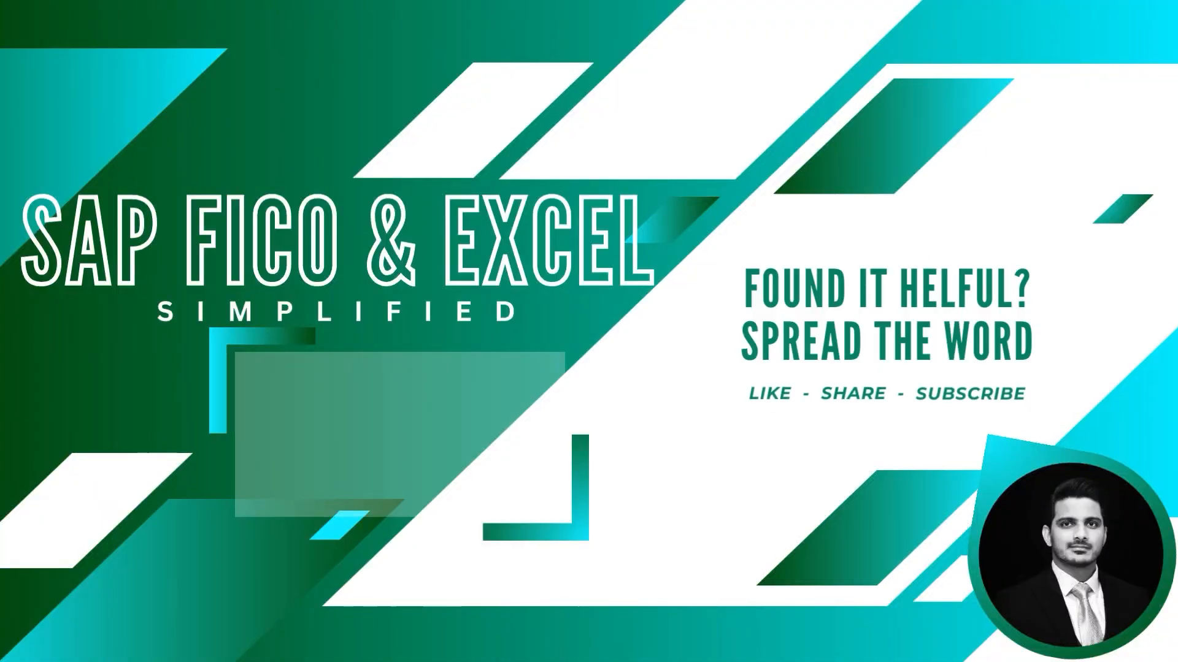